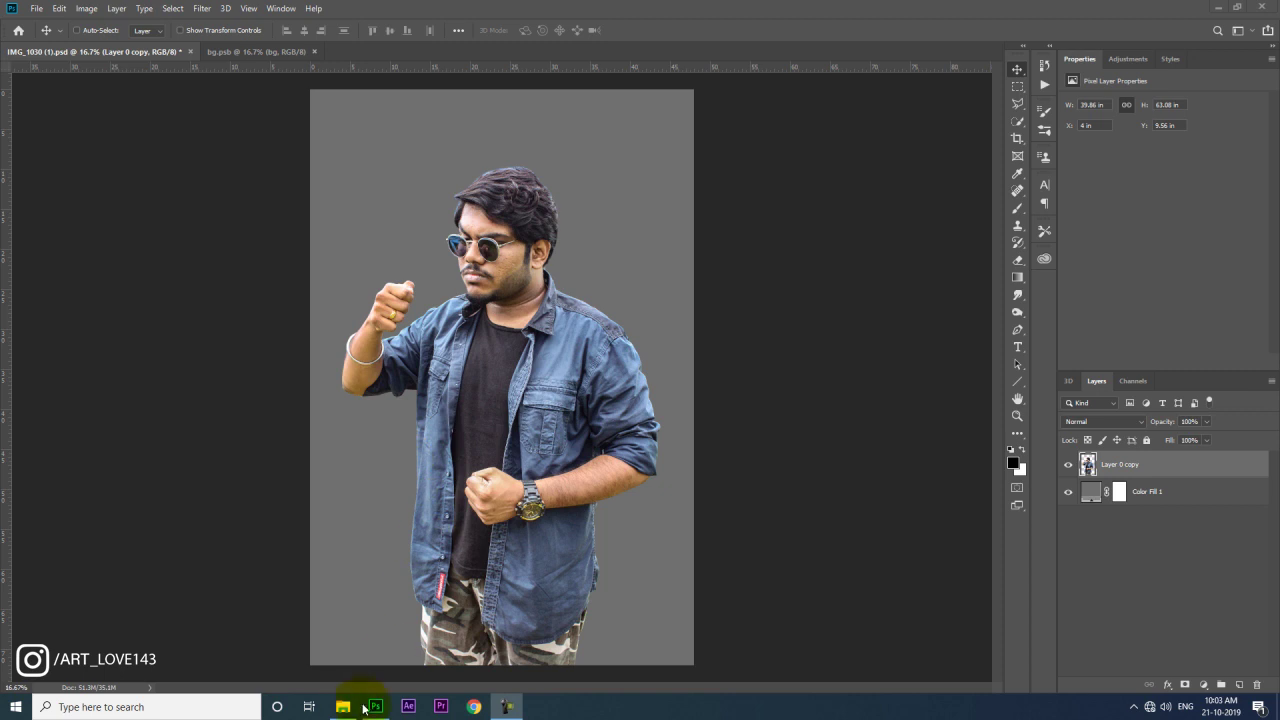
Step: Rename Layer 0 copy to 'model' and duplicate it as a 'retouch' layer above
click(343, 707)
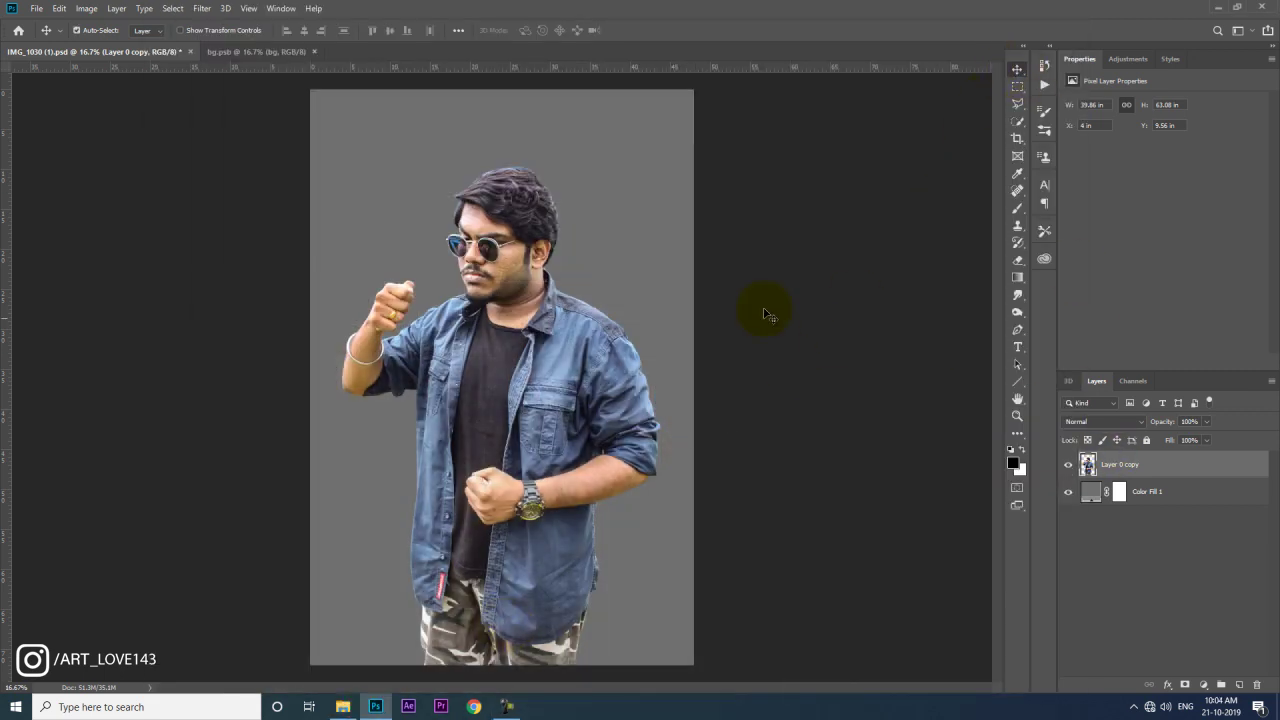
key(ctrl+plus)
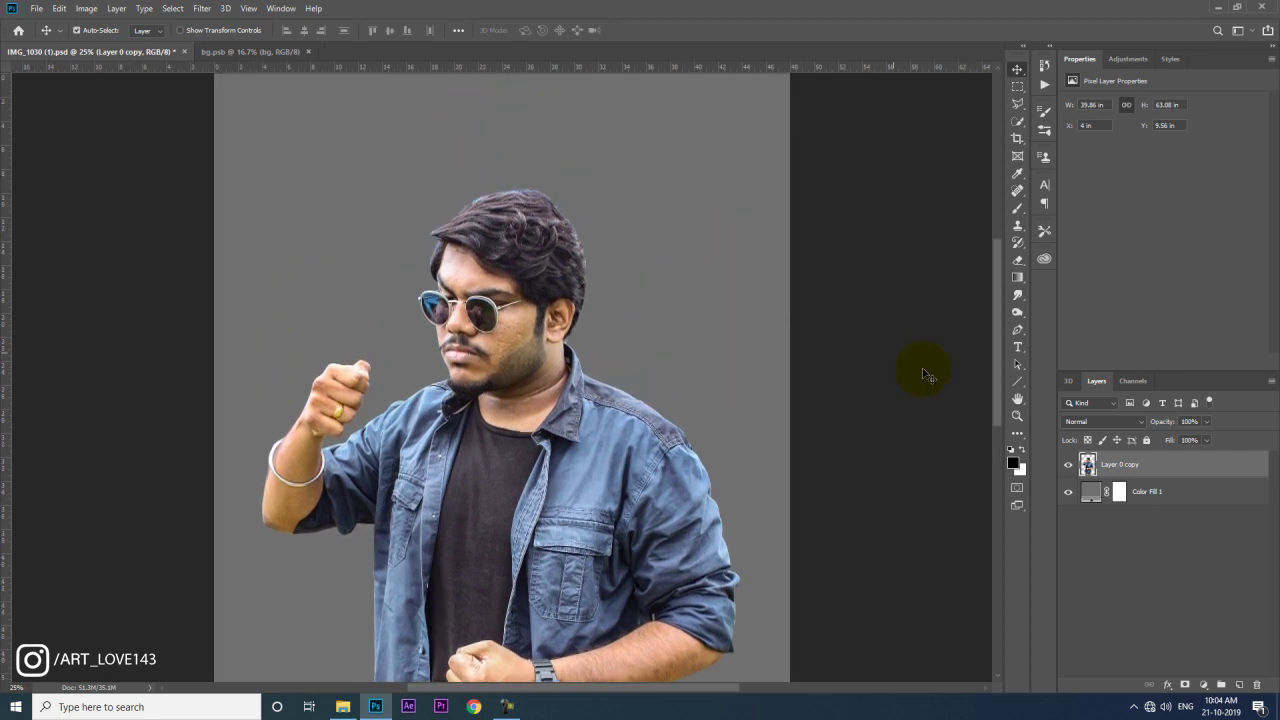
key(ctrl+0)
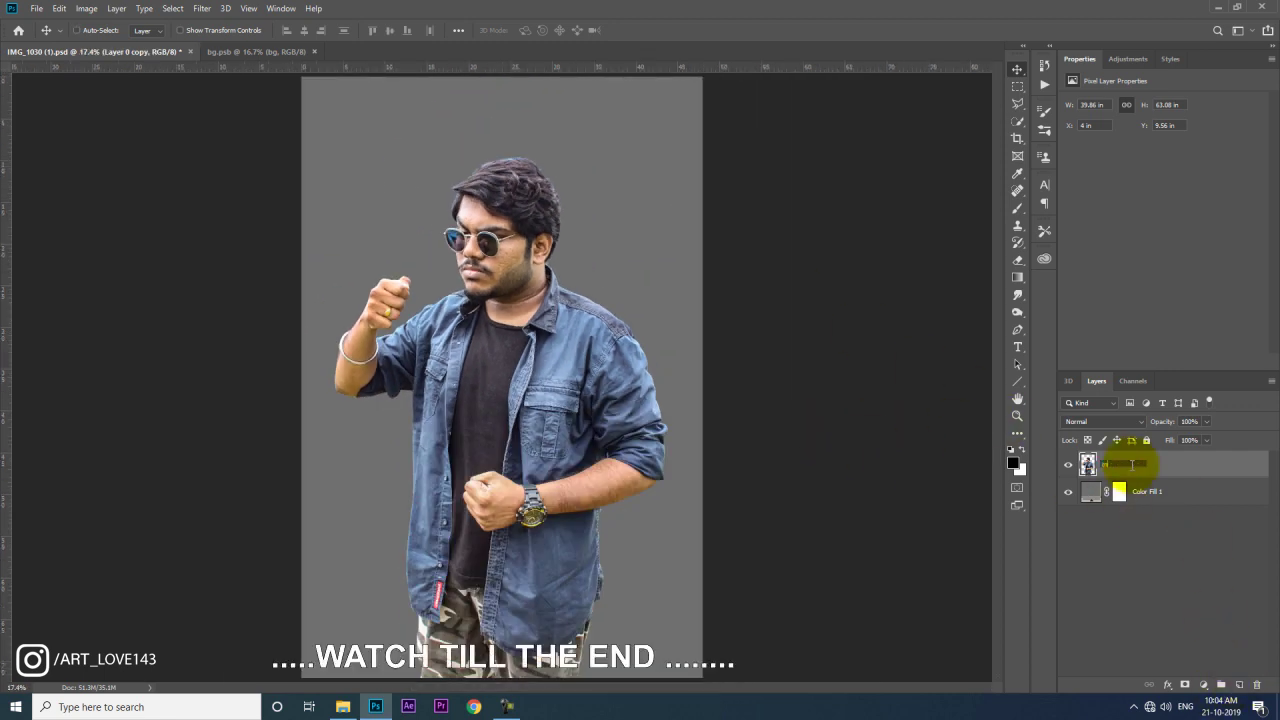
text(model)
key(Return)
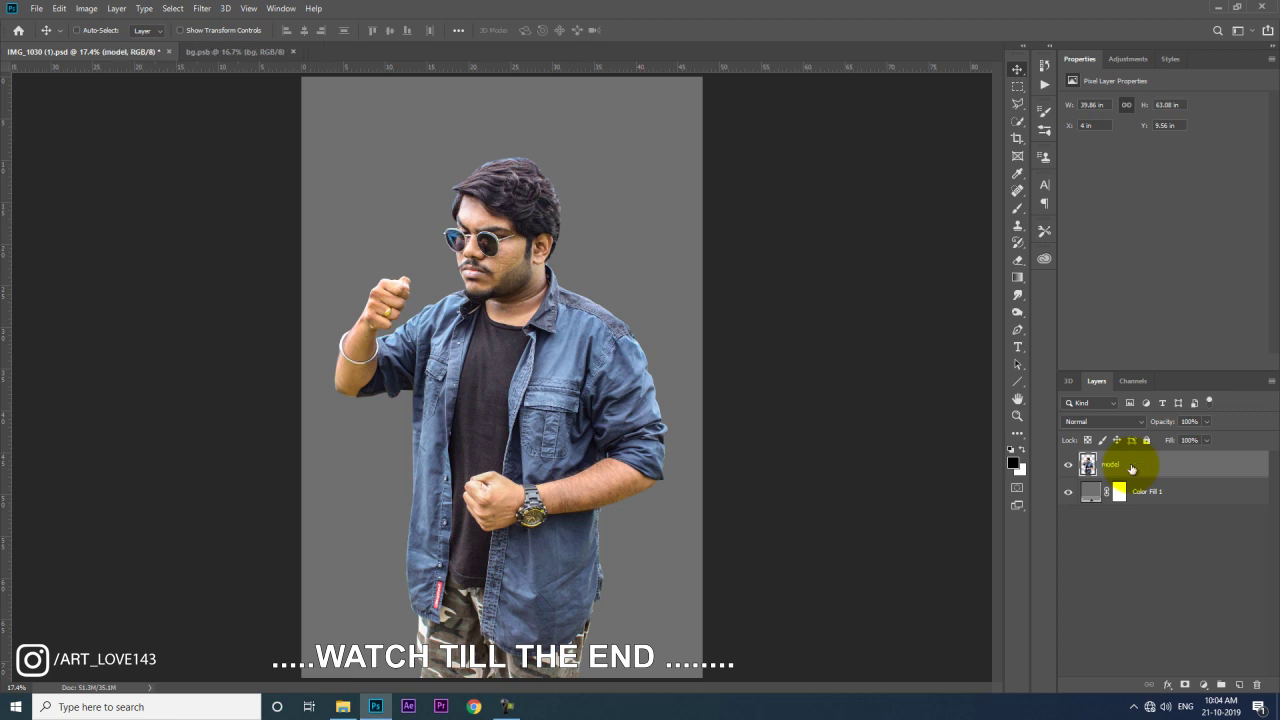
drag(1132, 468, 1243, 684)
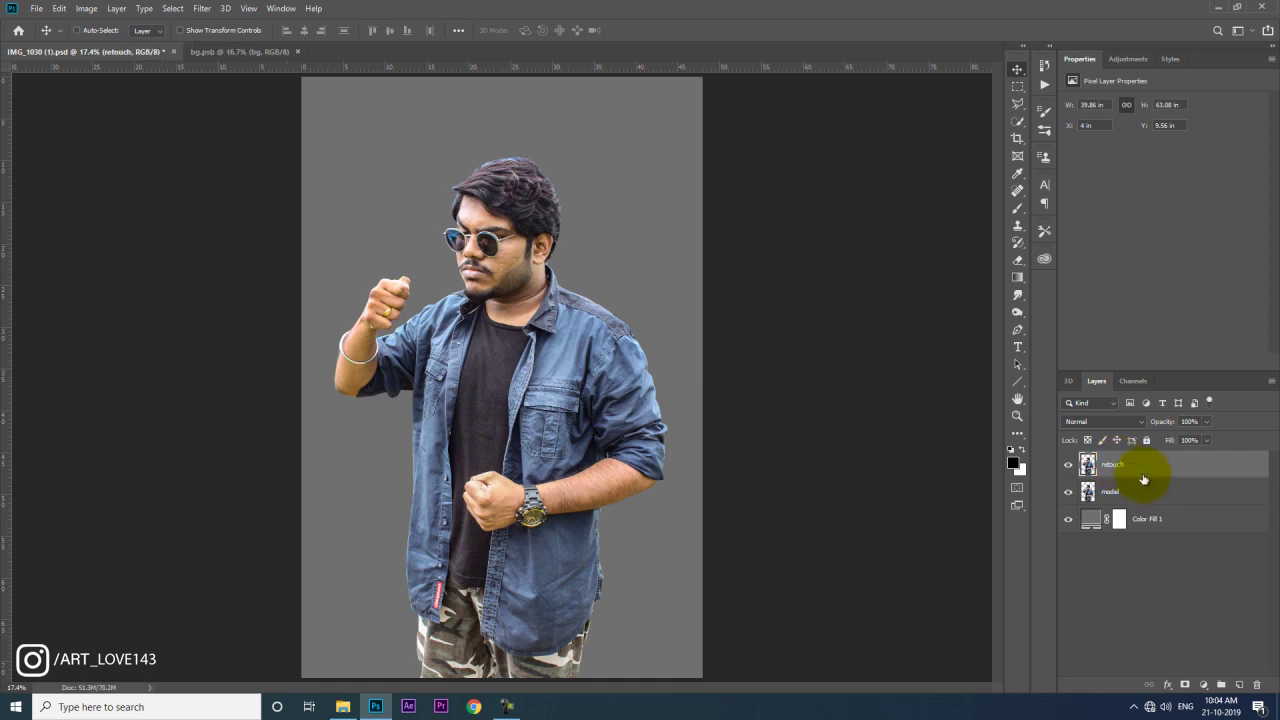
Step: Switch to the Mixer Brush at 190 px and zoom in on the man's head
right_click(1017, 213)
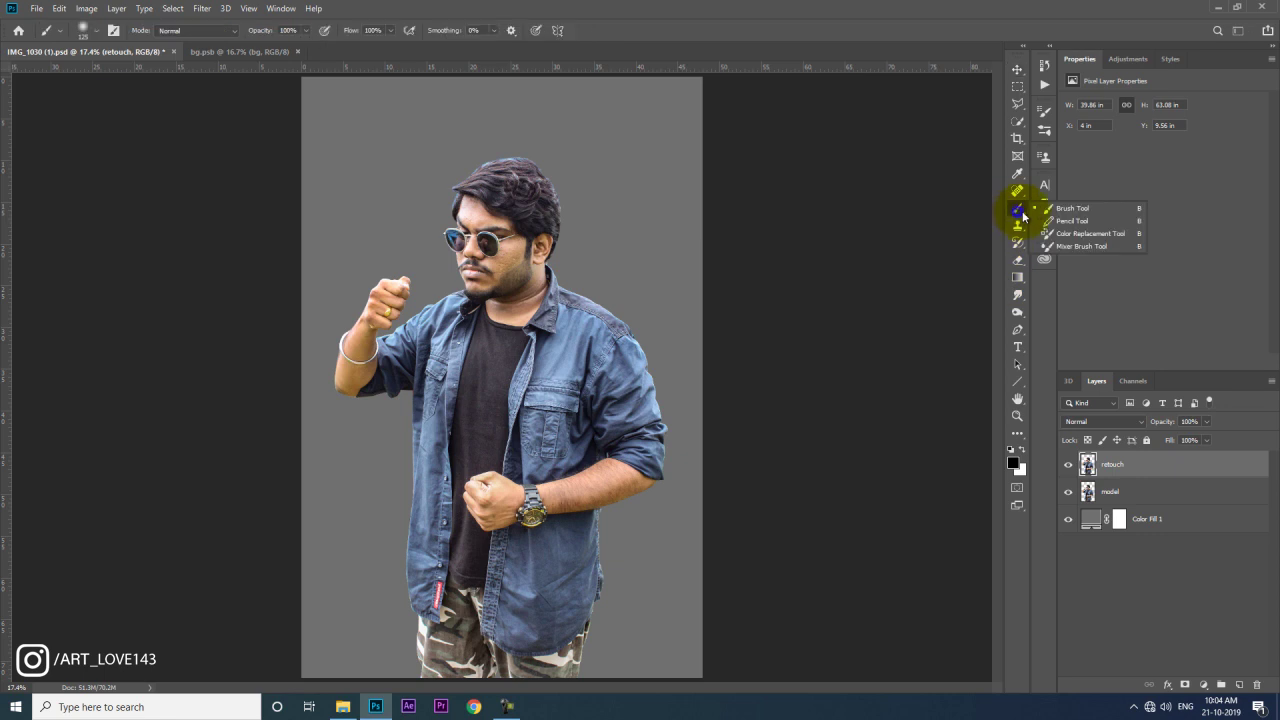
click(1058, 248)
right_click(627, 176)
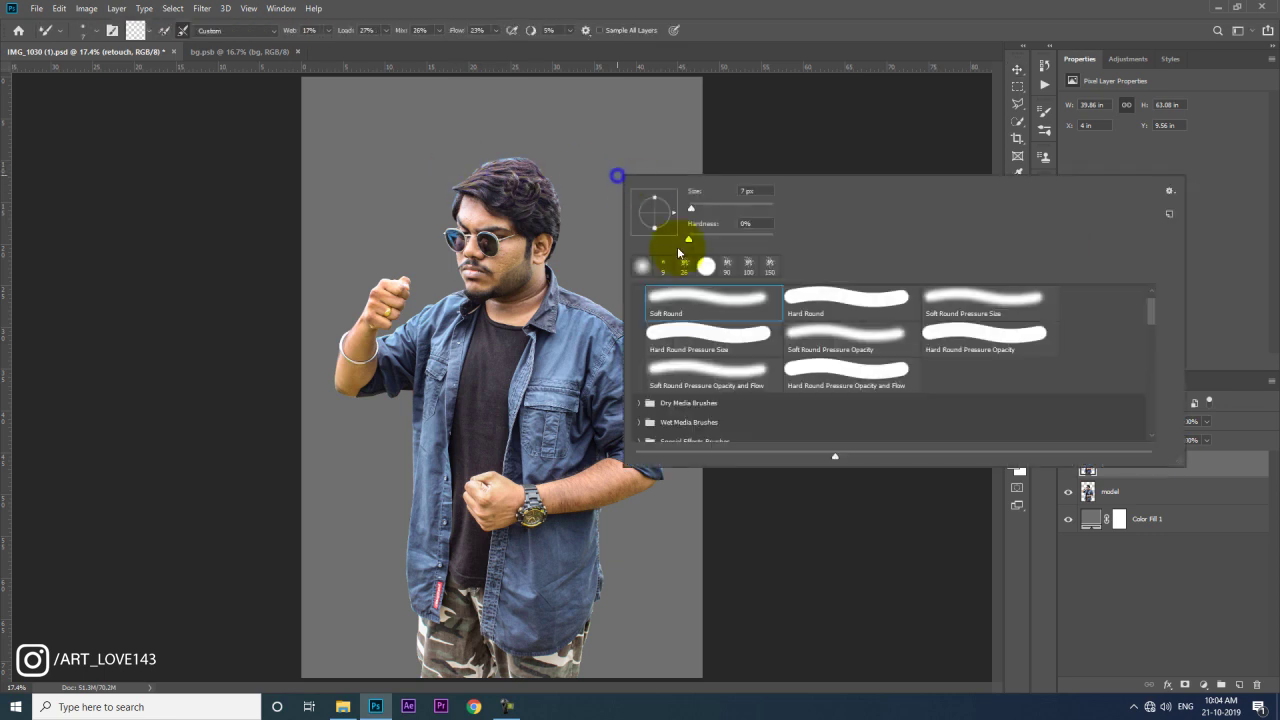
click(700, 205)
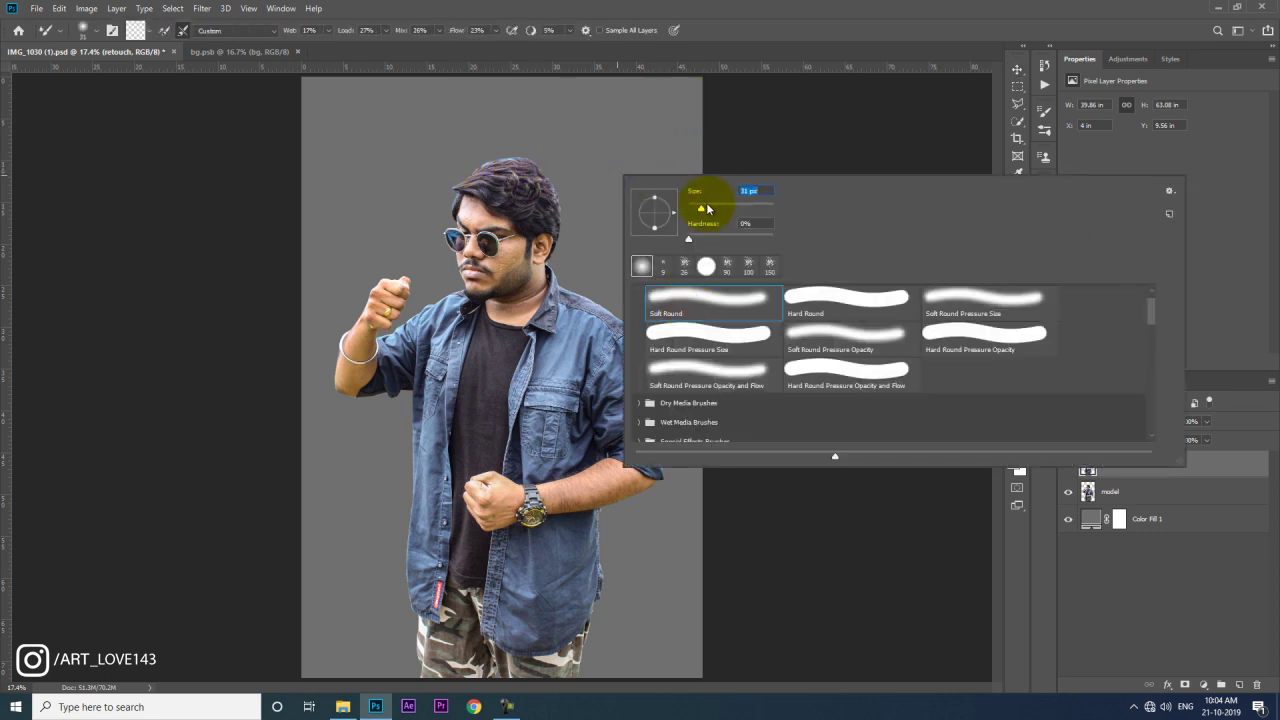
drag(714, 213, 728, 207)
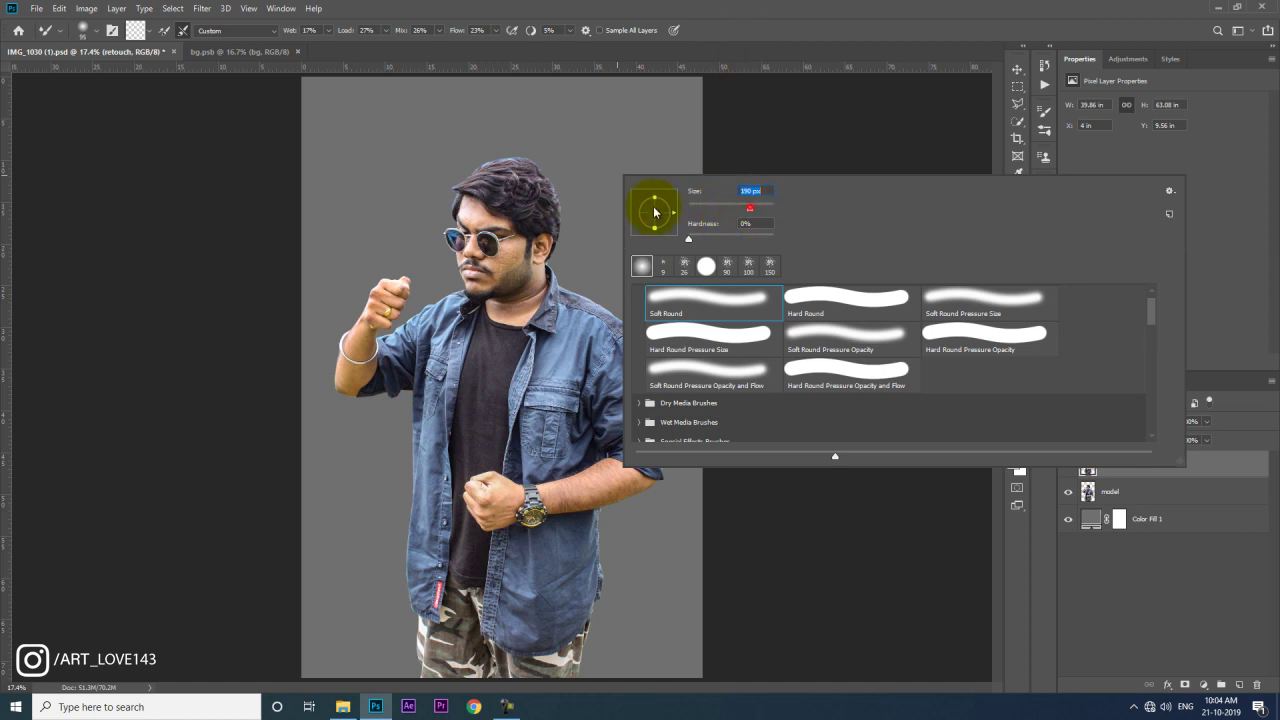
key(Return)
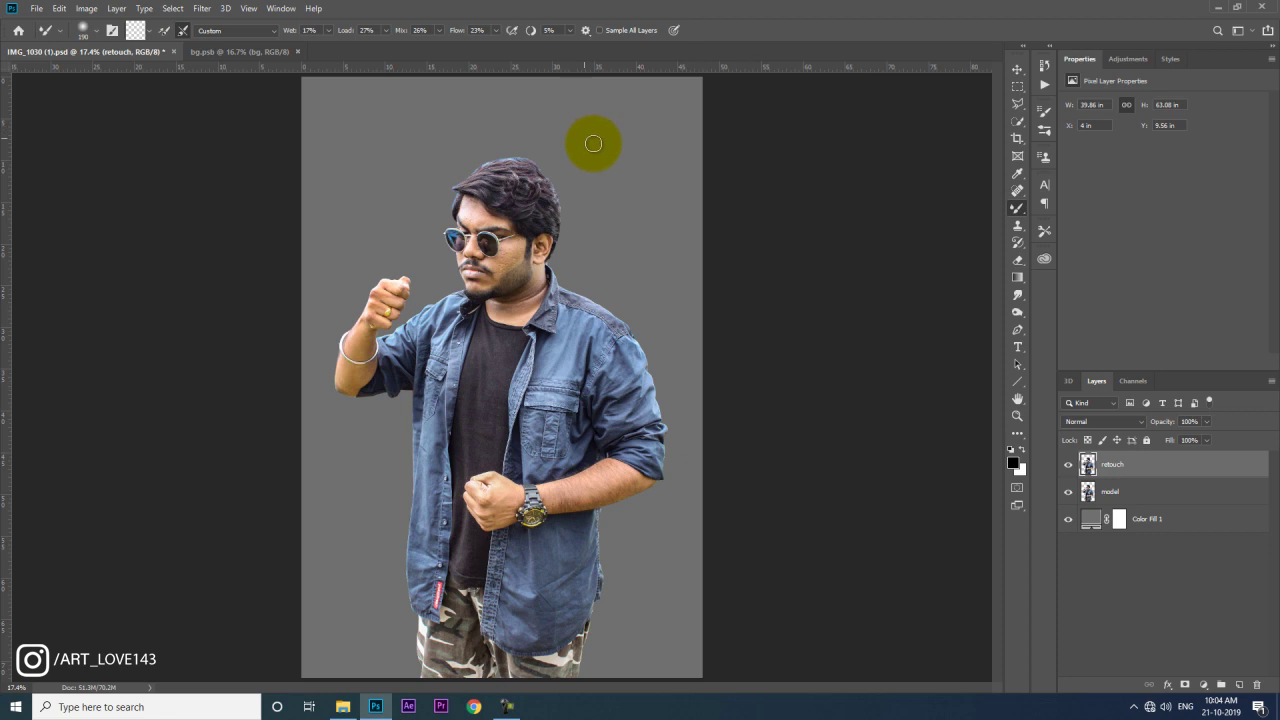
key(ctrl+plus)
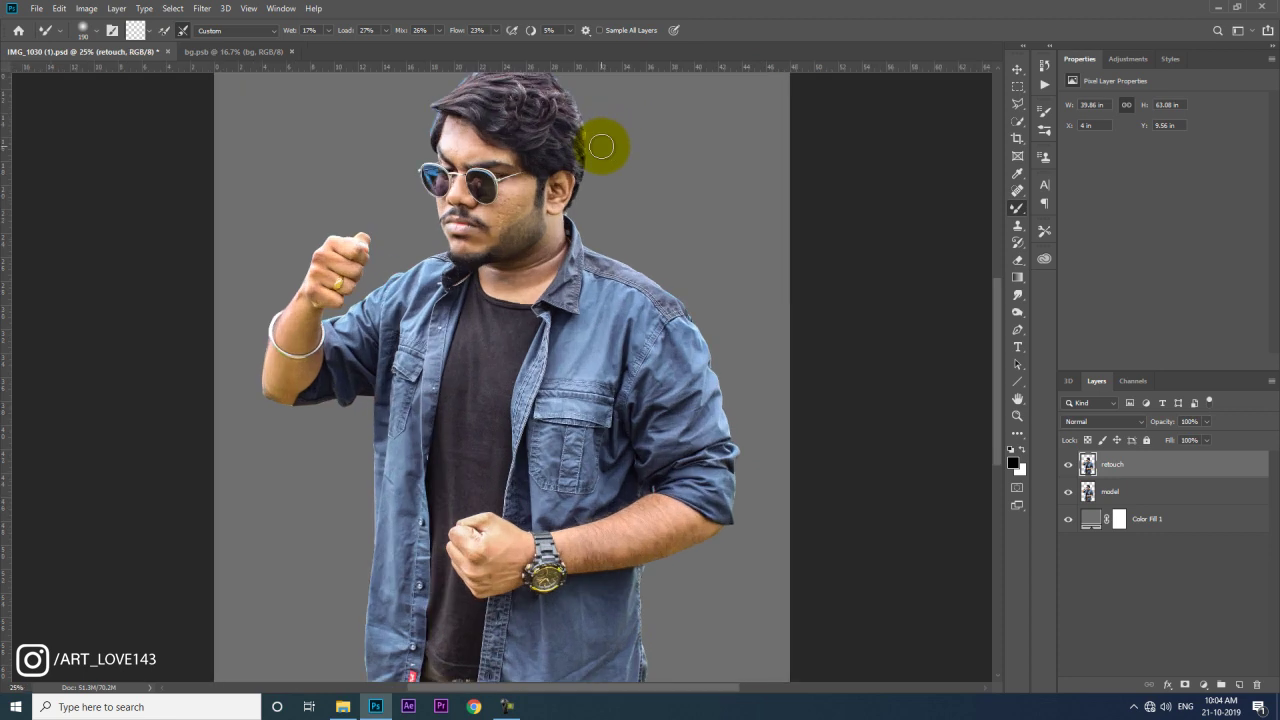
key(ctrl+plus)
key(ctrl+plus)
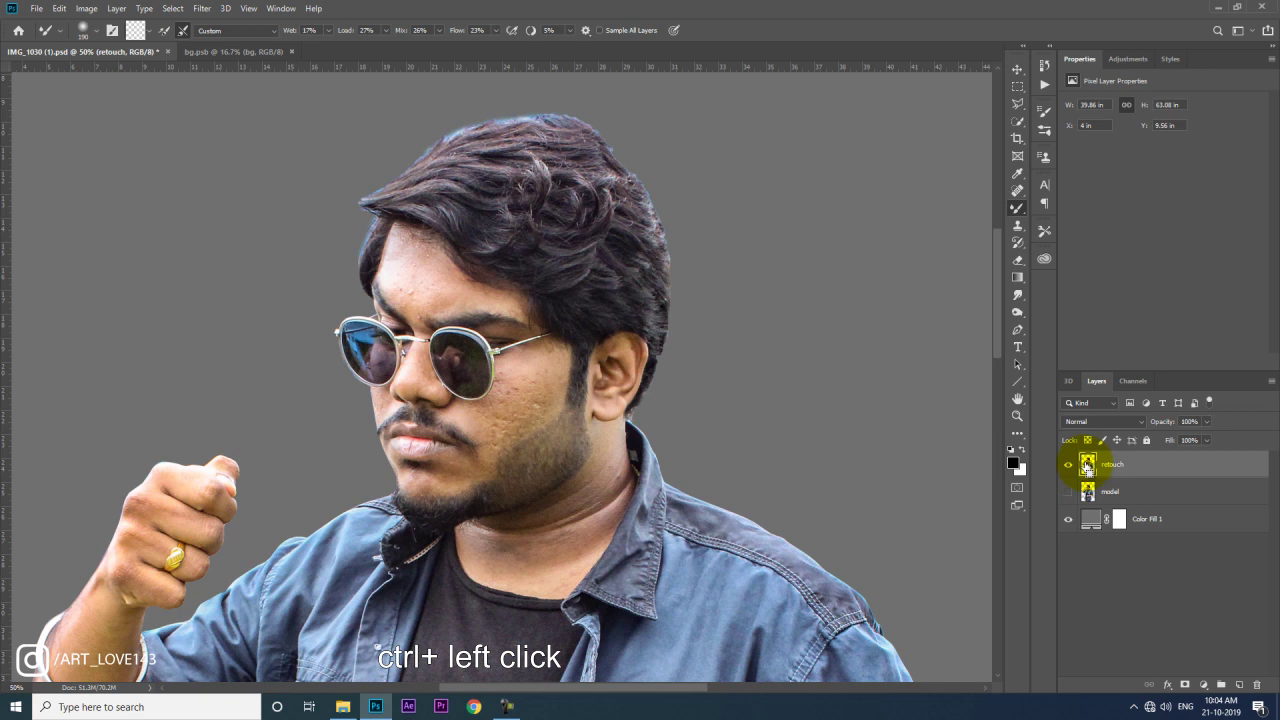
Step: Load the retouch figure as a selection and shrink the Mixer Brush to 70 px
ctrl+click(1087, 466)
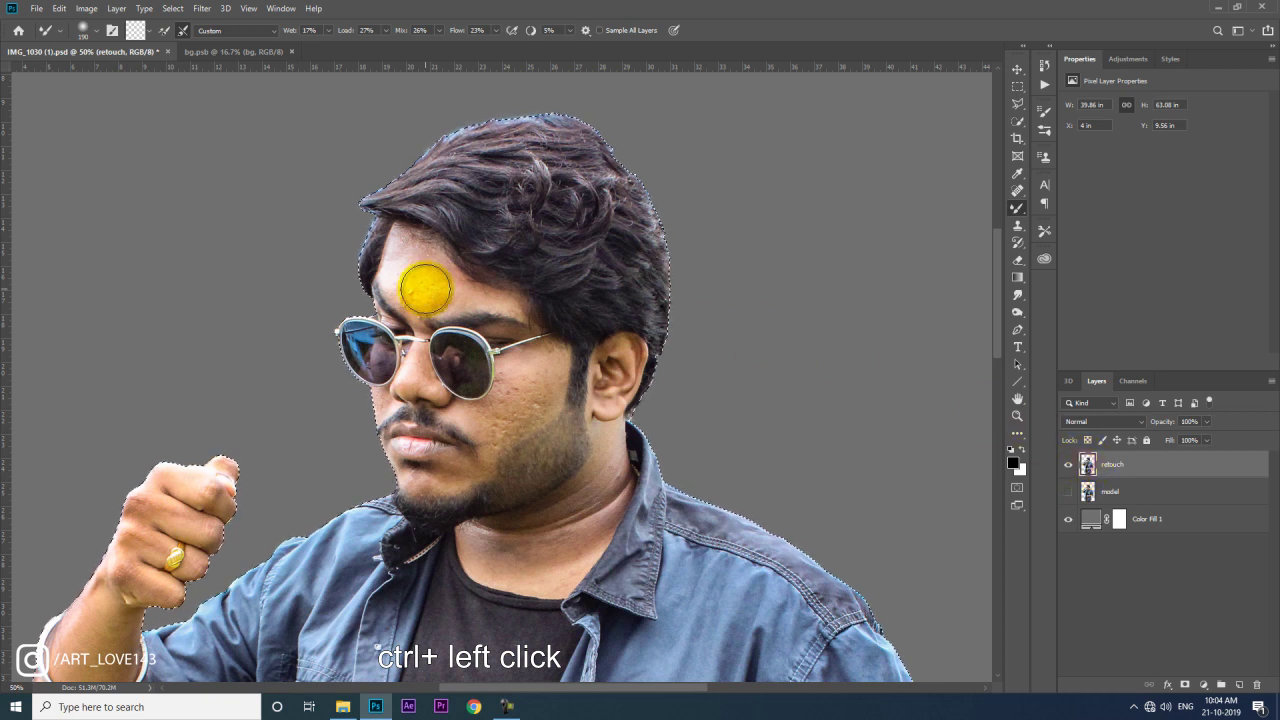
scroll(427, 272, up, 1)
scroll(430, 274, up, 1)
scroll(450, 282, up, 1)
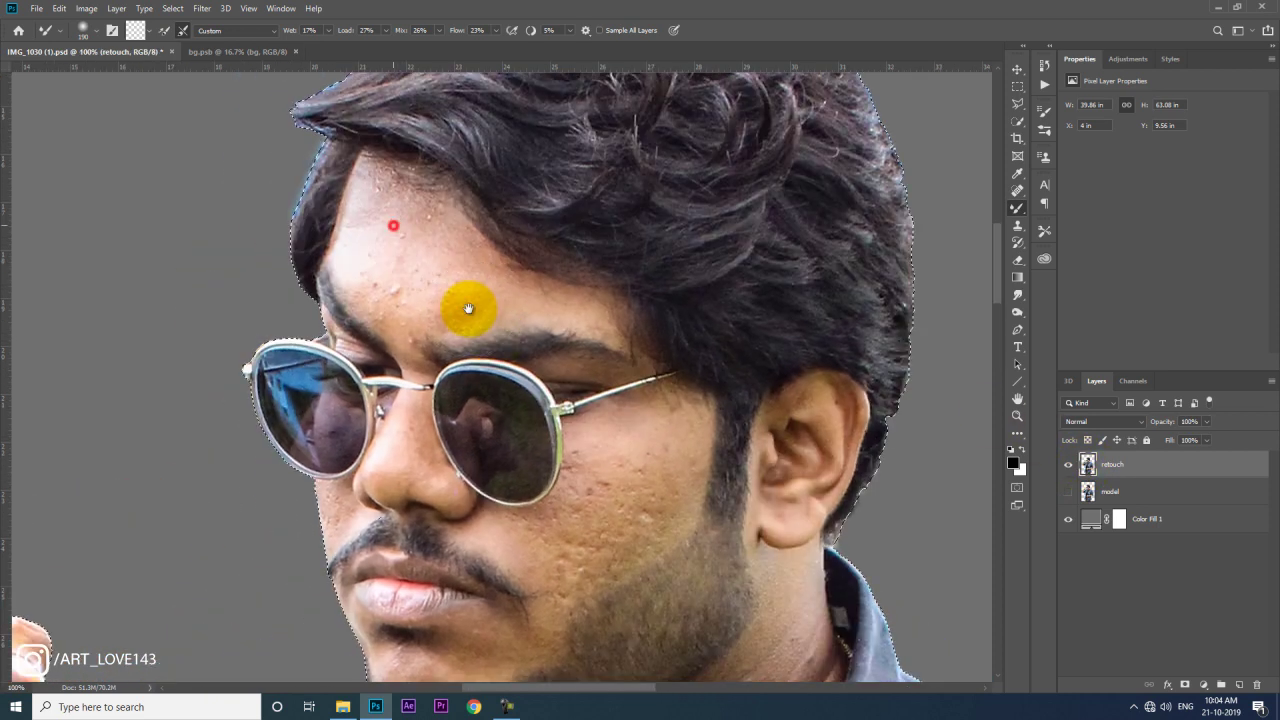
key(bracketleft)
key(bracketleft)
key(bracketleft)
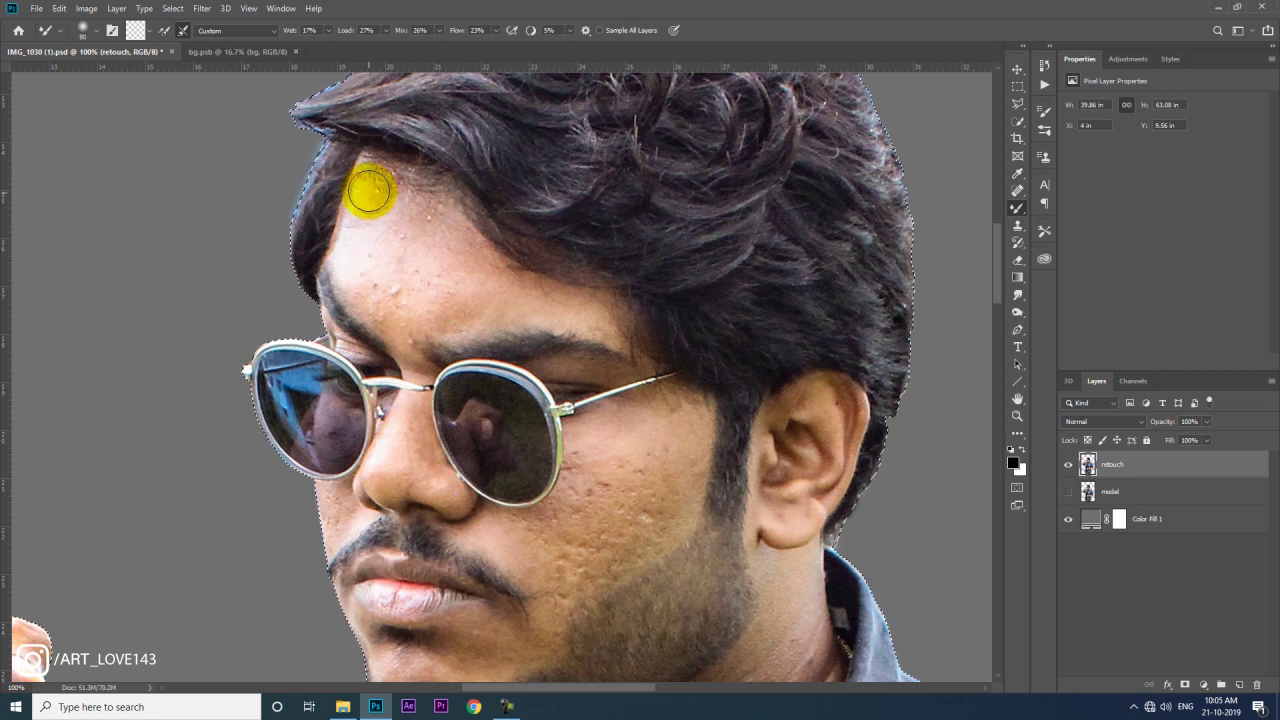
Step: Smooth the skin across the forehead and along the hairline
drag(365, 196, 357, 220)
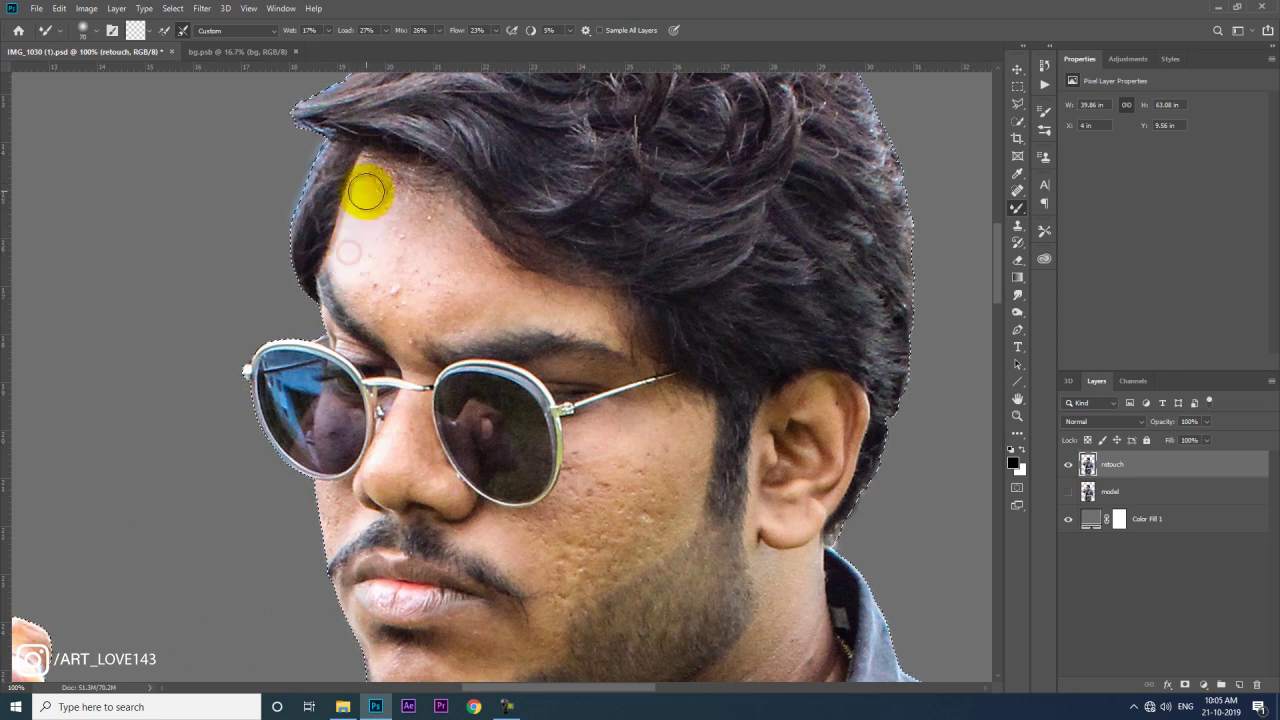
mouse_move(372, 176)
mouse_down()
mouse_move(363, 269)
mouse_move(423, 323)
mouse_move(403, 326)
mouse_move(406, 234)
mouse_move(455, 248)
mouse_move(386, 277)
mouse_up()
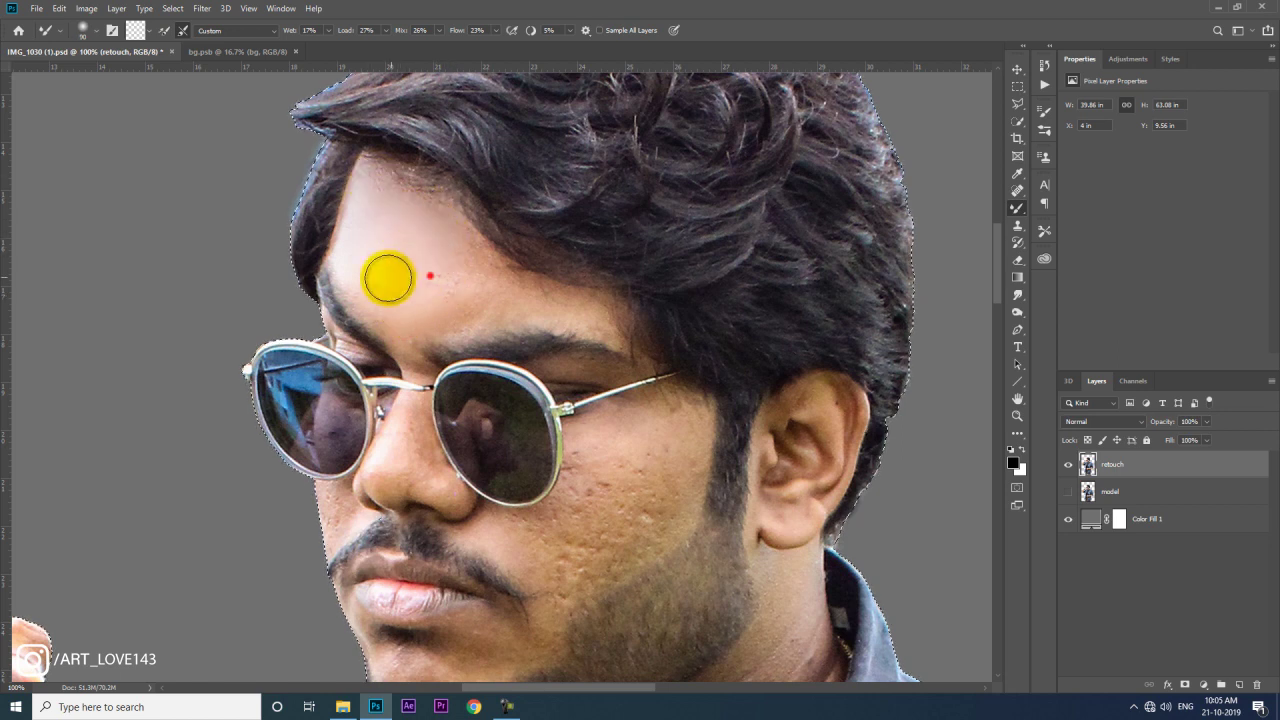
click(404, 322)
drag(404, 322, 411, 297)
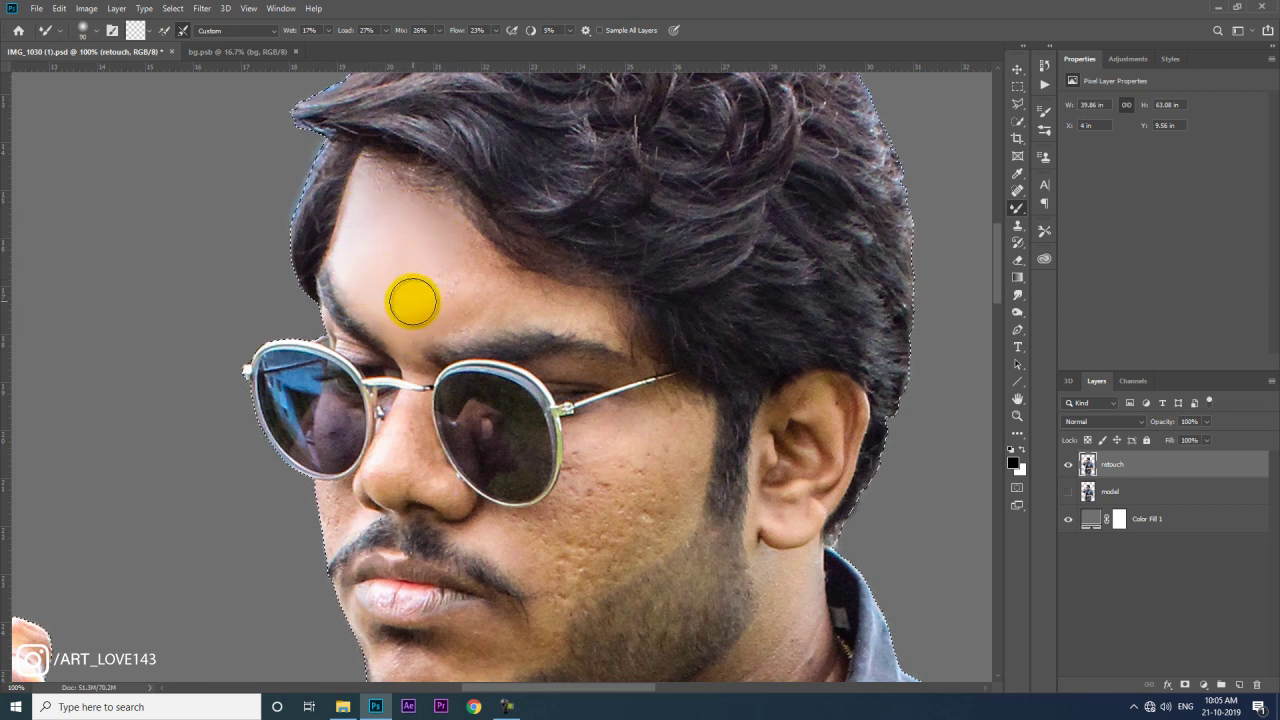
drag(455, 255, 492, 272)
drag(557, 312, 574, 309)
click(420, 329)
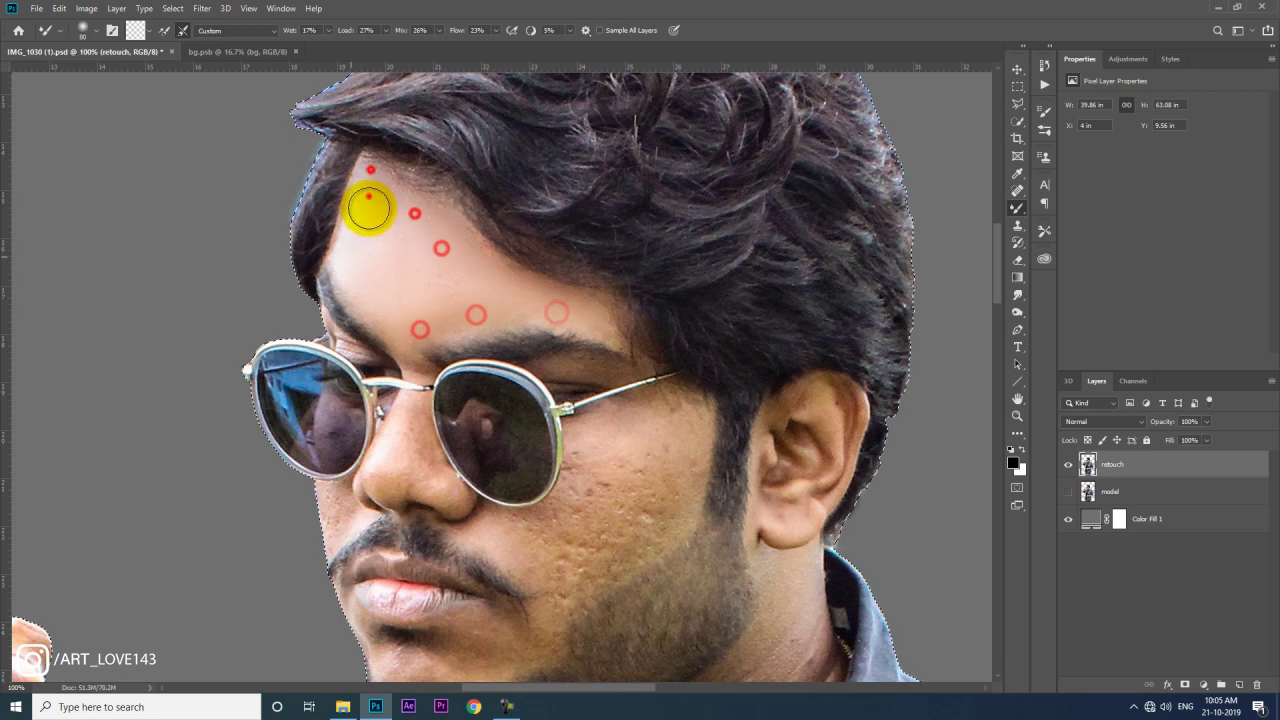
scroll(366, 206, down, 1)
mouse_move(374, 414)
mouse_down()
mouse_move(429, 429)
mouse_move(372, 296)
mouse_up()
drag(530, 288, 586, 252)
drag(630, 343, 539, 326)
scroll(586, 300, down, 1)
mouse_move(686, 300)
mouse_down()
mouse_move(697, 323)
mouse_move(646, 423)
mouse_up()
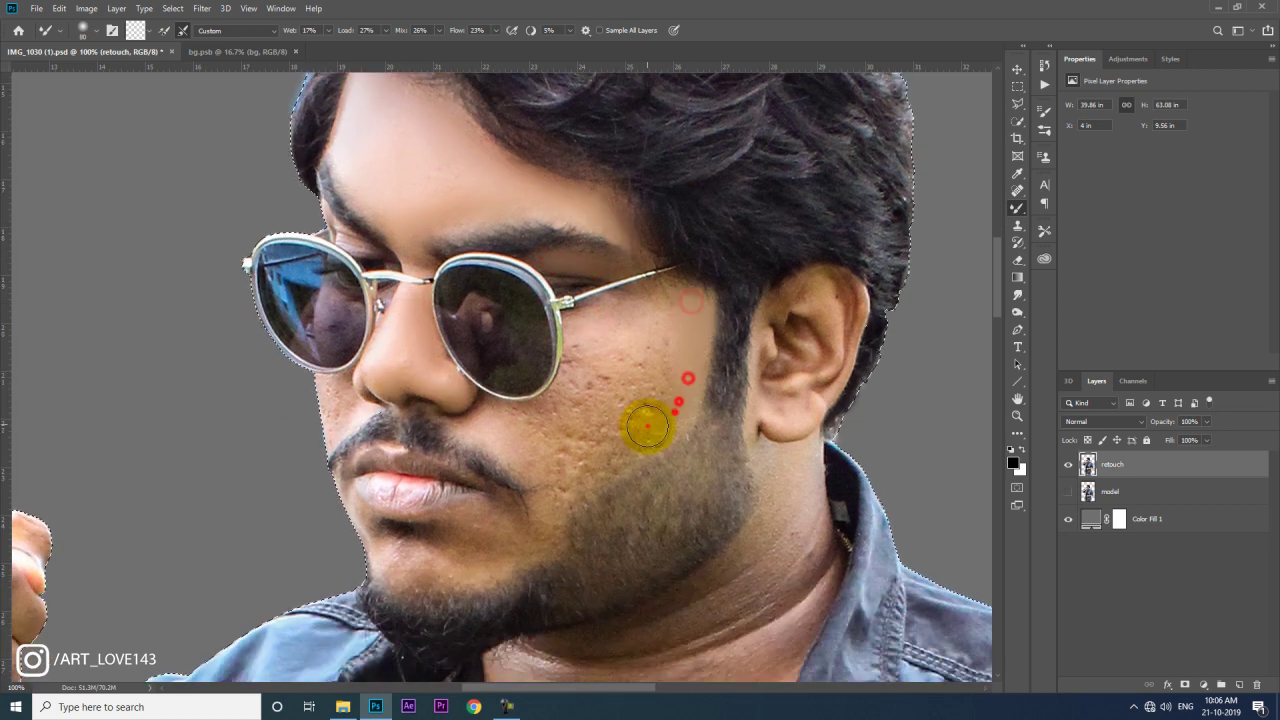
scroll(663, 394, up, 1)
scroll(423, 409, up, 1)
Step: Smooth the cheek skin beside and below the glasses
drag(423, 409, 533, 341)
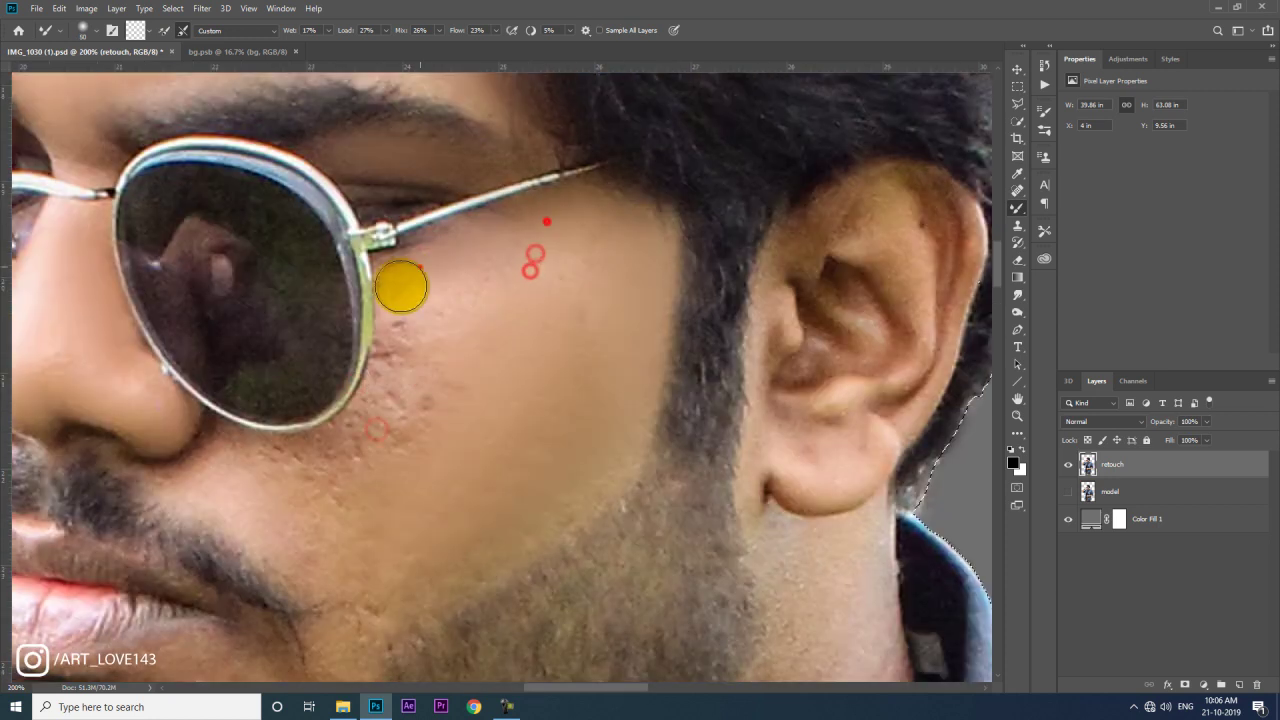
drag(245, 487, 395, 335)
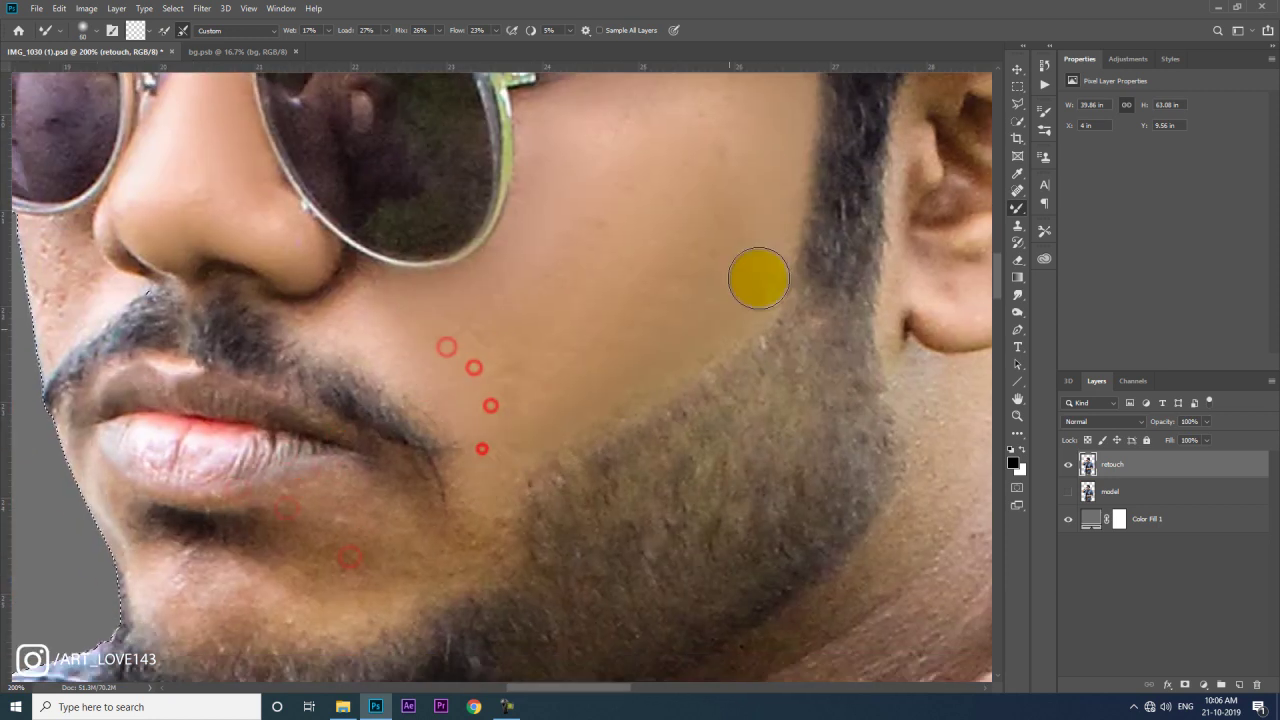
scroll(591, 277, up, 3)
drag(514, 357, 608, 168)
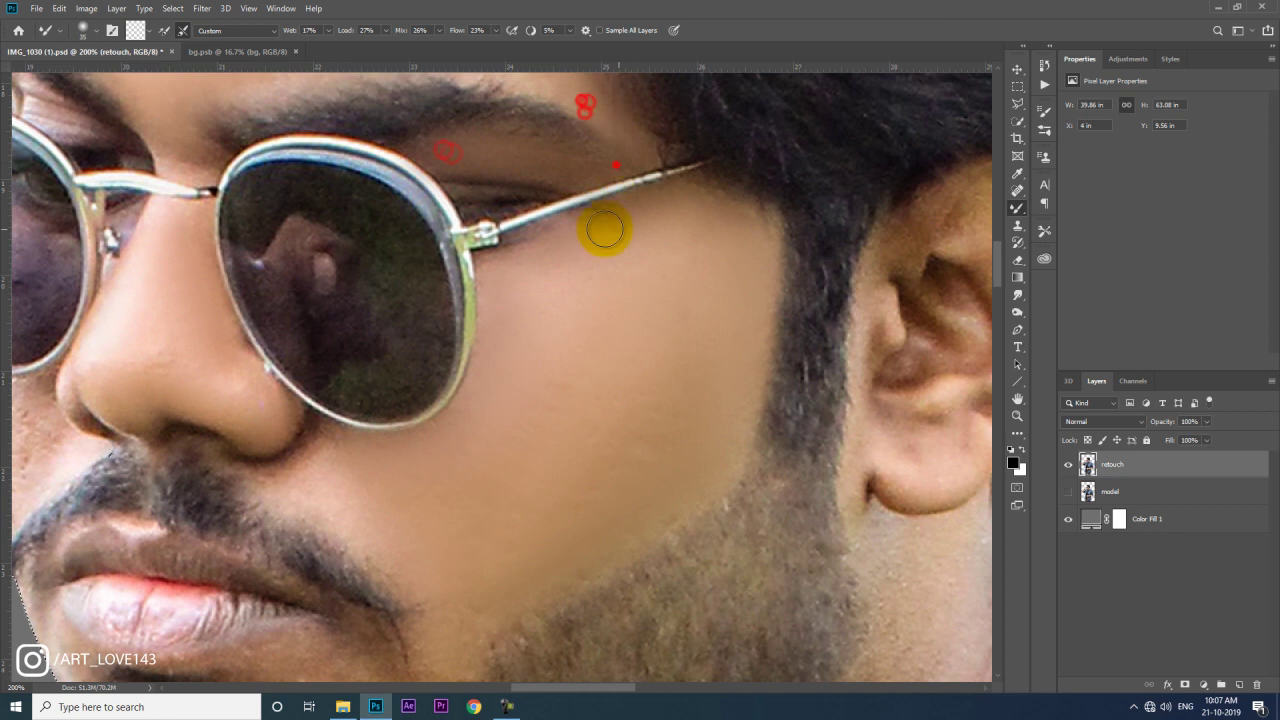
click(609, 214)
click(760, 278)
drag(771, 381, 790, 357)
scroll(619, 459, down, 2)
click(465, 398)
drag(393, 338, 365, 350)
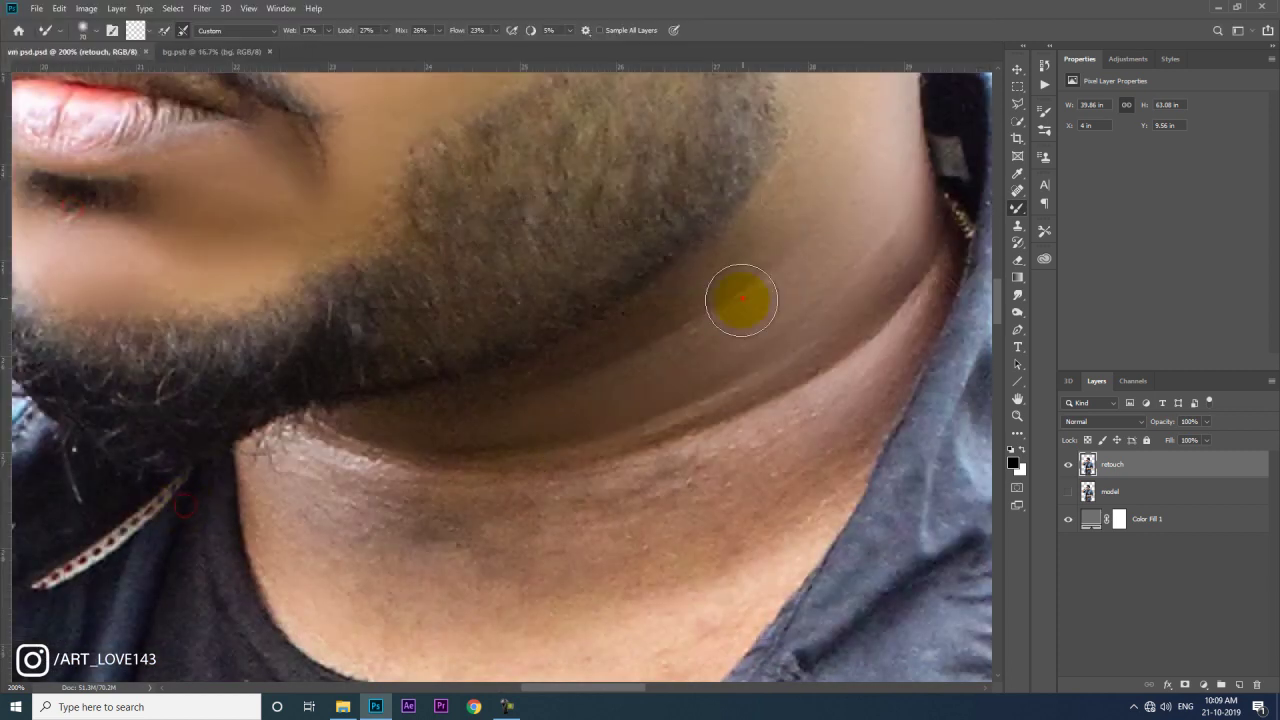
Step: Smooth the skin on the neck, under the chin, and along the forearm to the elbow
click(741, 300)
scroll(741, 300, down, 3)
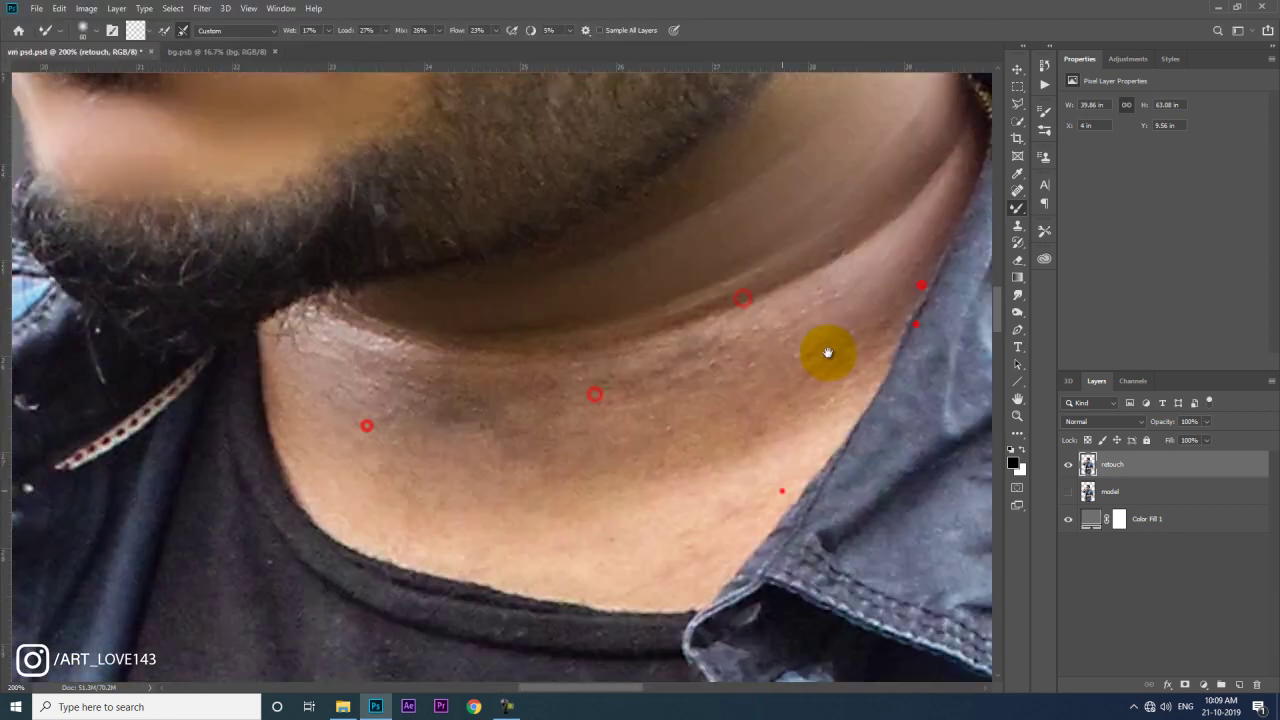
click(697, 509)
click(363, 394)
click(423, 354)
click(613, 348)
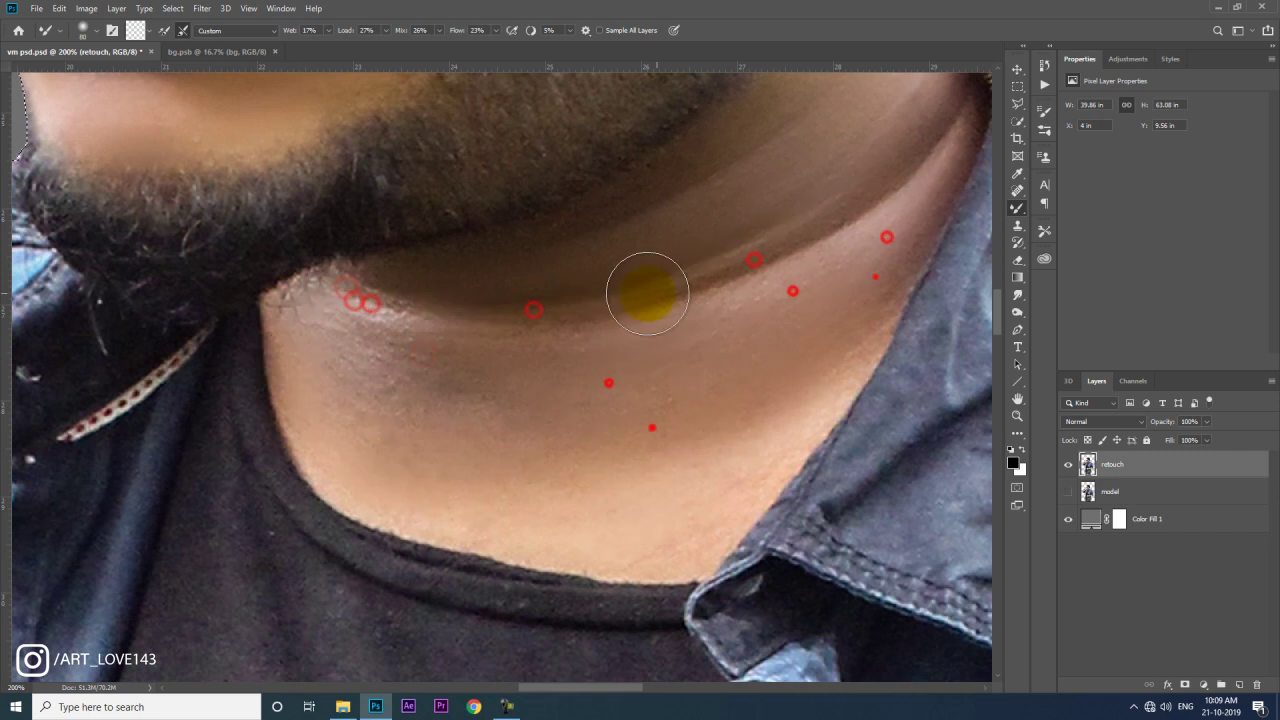
click(343, 560)
click(385, 447)
click(427, 427)
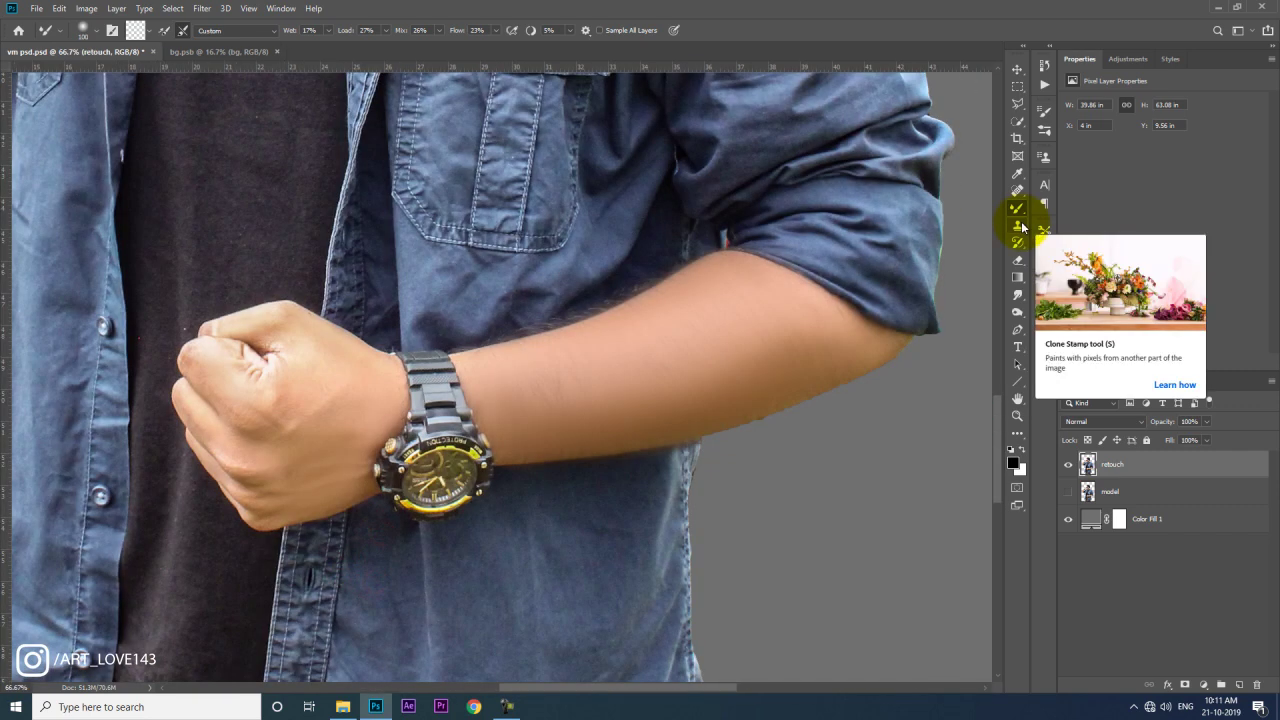
Step: Add a new layer and set the Clone Stamp to sample Current & Below
click(1019, 226)
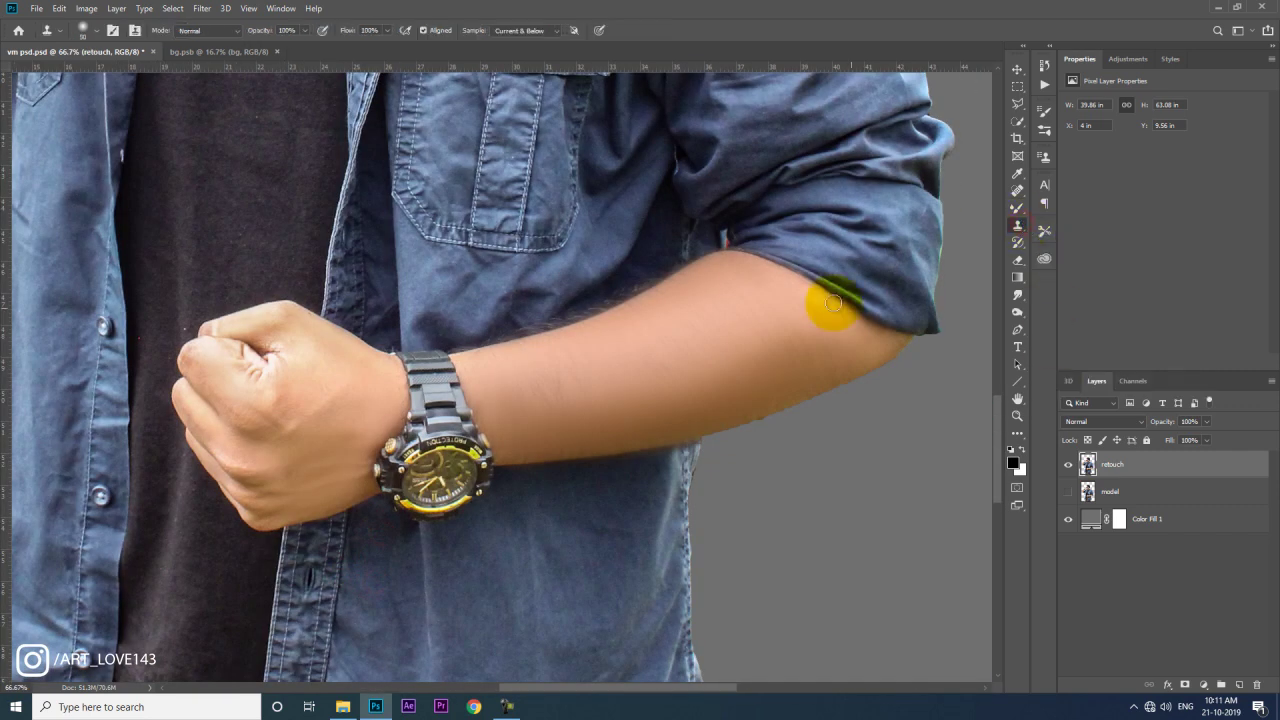
click(1238, 684)
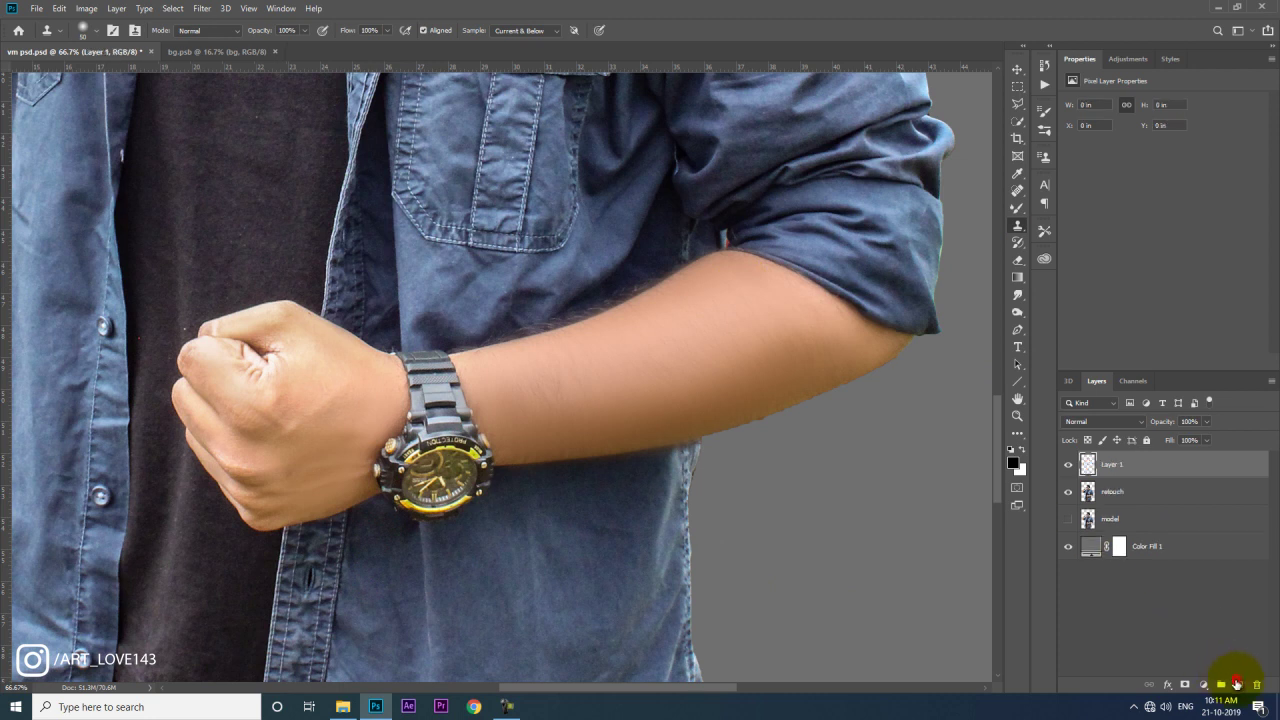
click(522, 30)
click(526, 54)
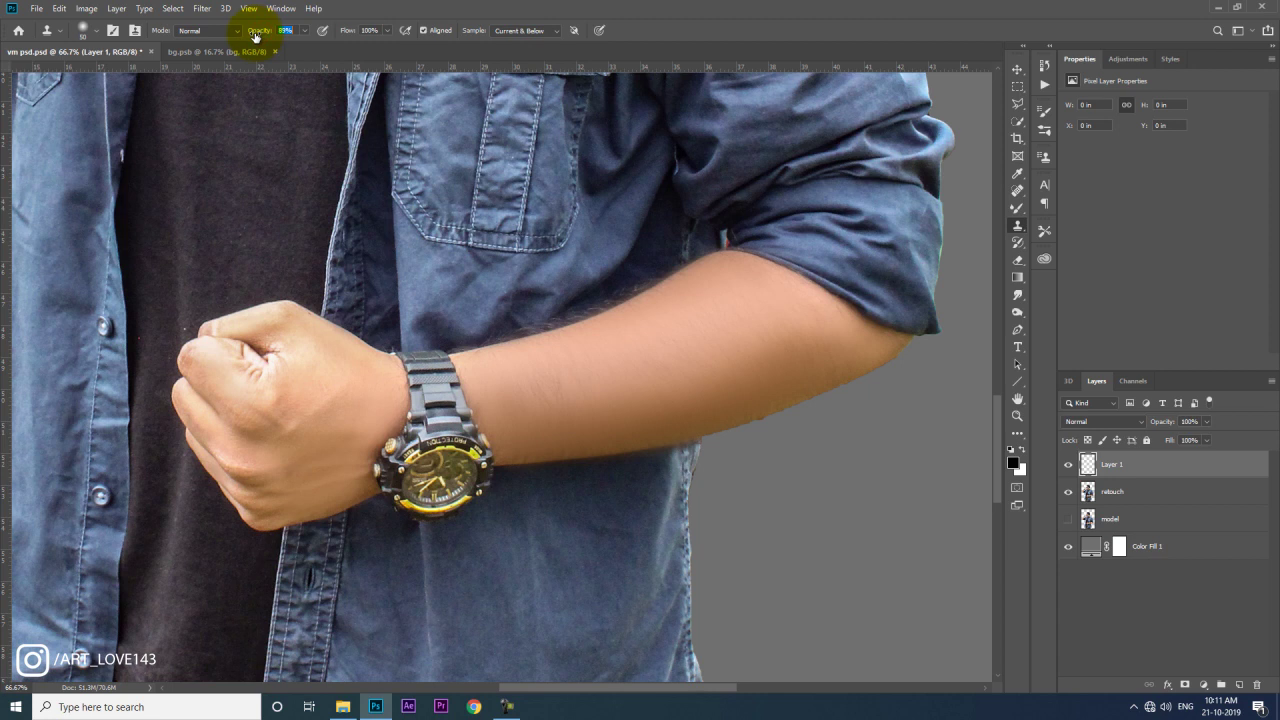
Step: Clone over the forearm's fuzzy edge at 44% opacity and 62% flow
key(ctrl+plus)
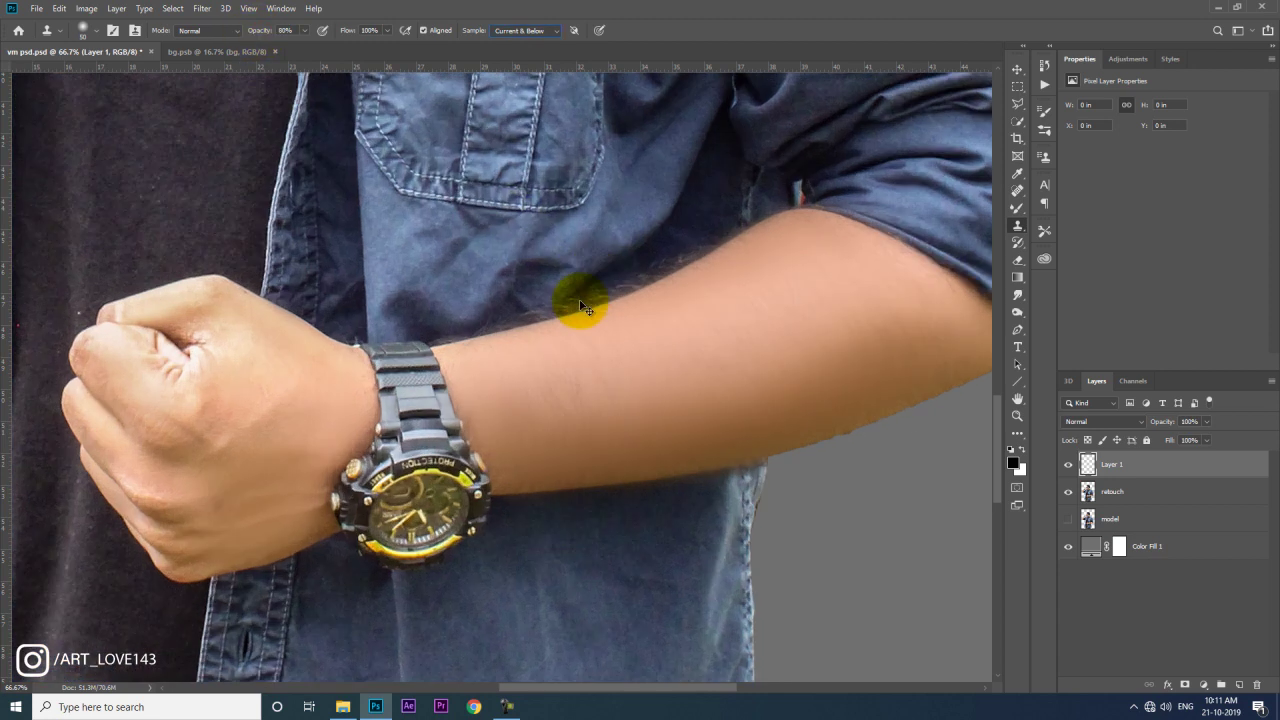
key(ctrl+plus)
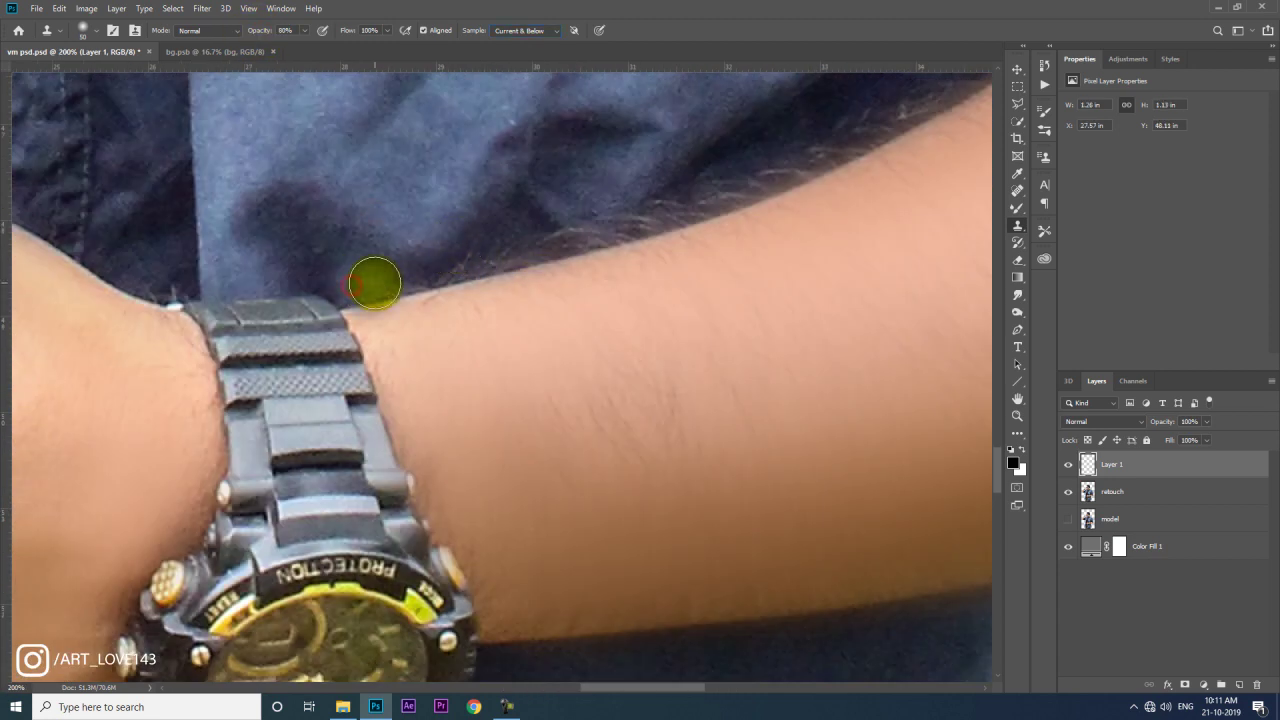
drag(244, 38, 236, 38)
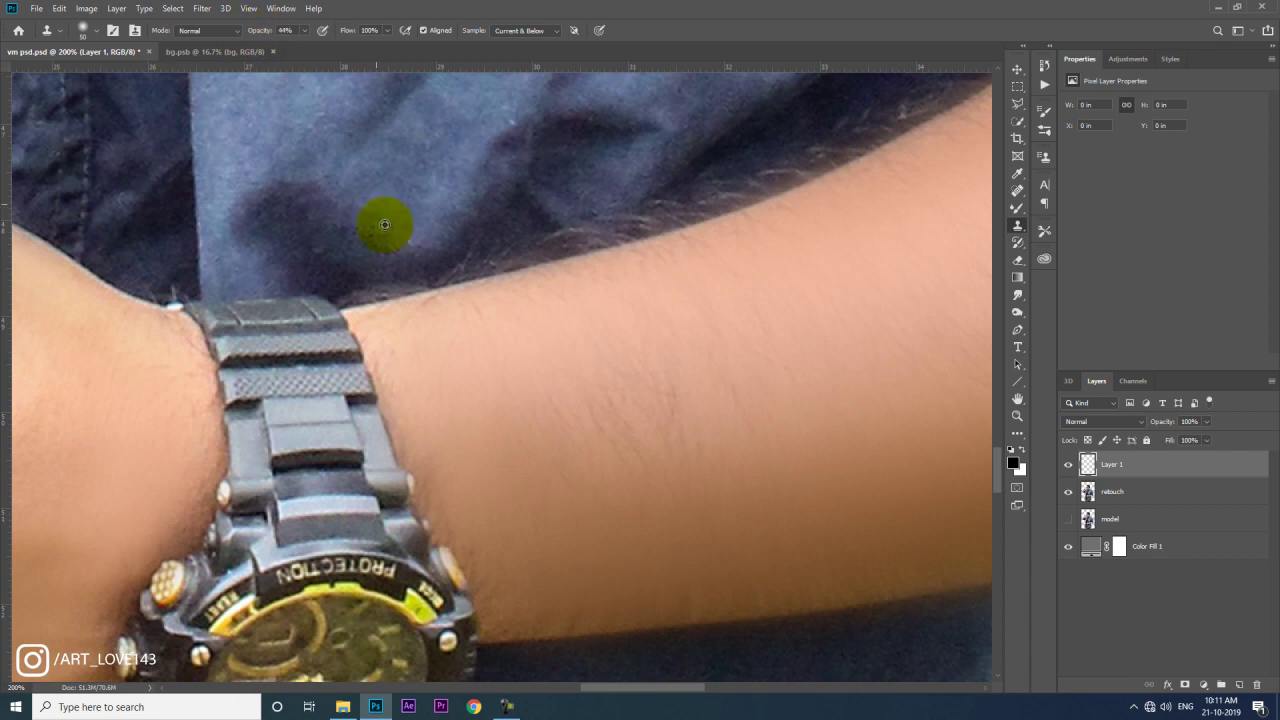
mouse_move(349, 277)
mouse_down()
mouse_move(376, 277)
mouse_move(369, 289)
mouse_move(527, 257)
mouse_move(543, 240)
mouse_up()
drag(350, 30, 335, 30)
mouse_move(565, 228)
mouse_down()
mouse_move(449, 266)
mouse_move(139, 417)
mouse_up()
mouse_move(380, 314)
mouse_down()
mouse_move(380, 414)
mouse_move(443, 357)
mouse_move(581, 311)
mouse_move(480, 371)
mouse_move(323, 434)
mouse_move(663, 386)
mouse_up()
drag(523, 397, 414, 428)
key(ctrl+0)
key(ctrl+plus)
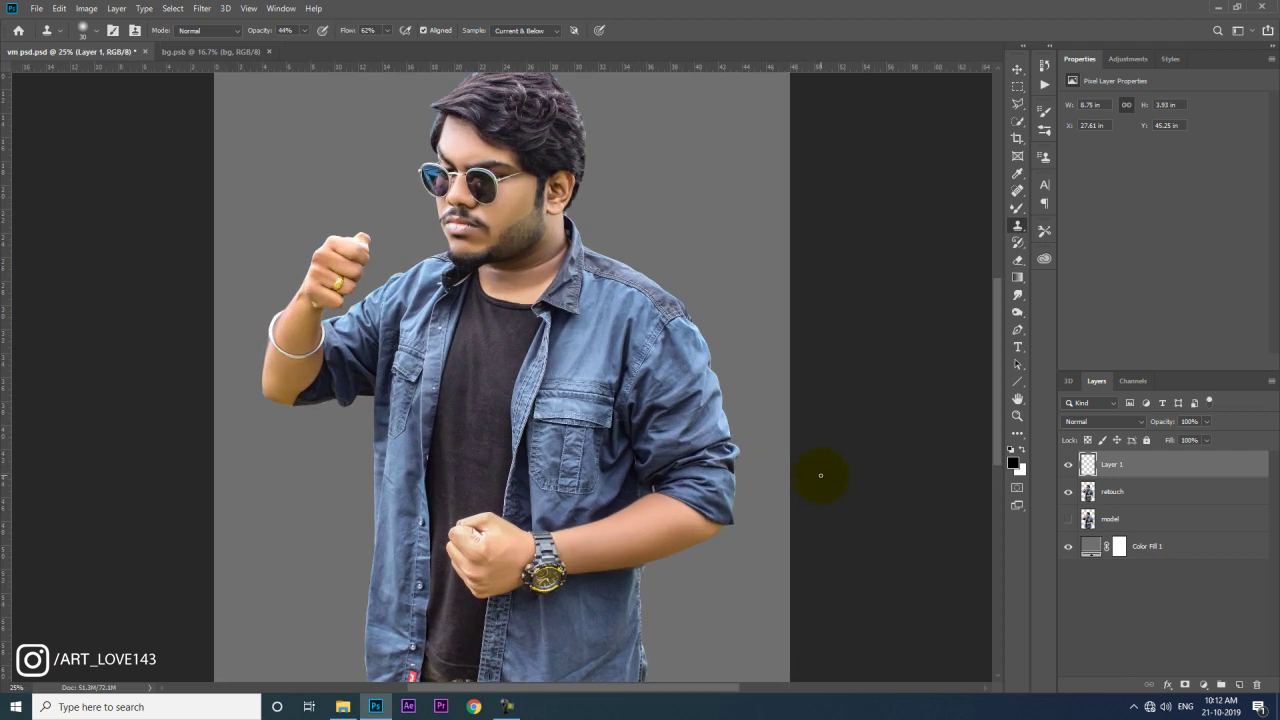
Step: Merge Layer 1 into retouch, keep it named retouch, and toggle it to compare
click(1069, 468)
click(1114, 490)
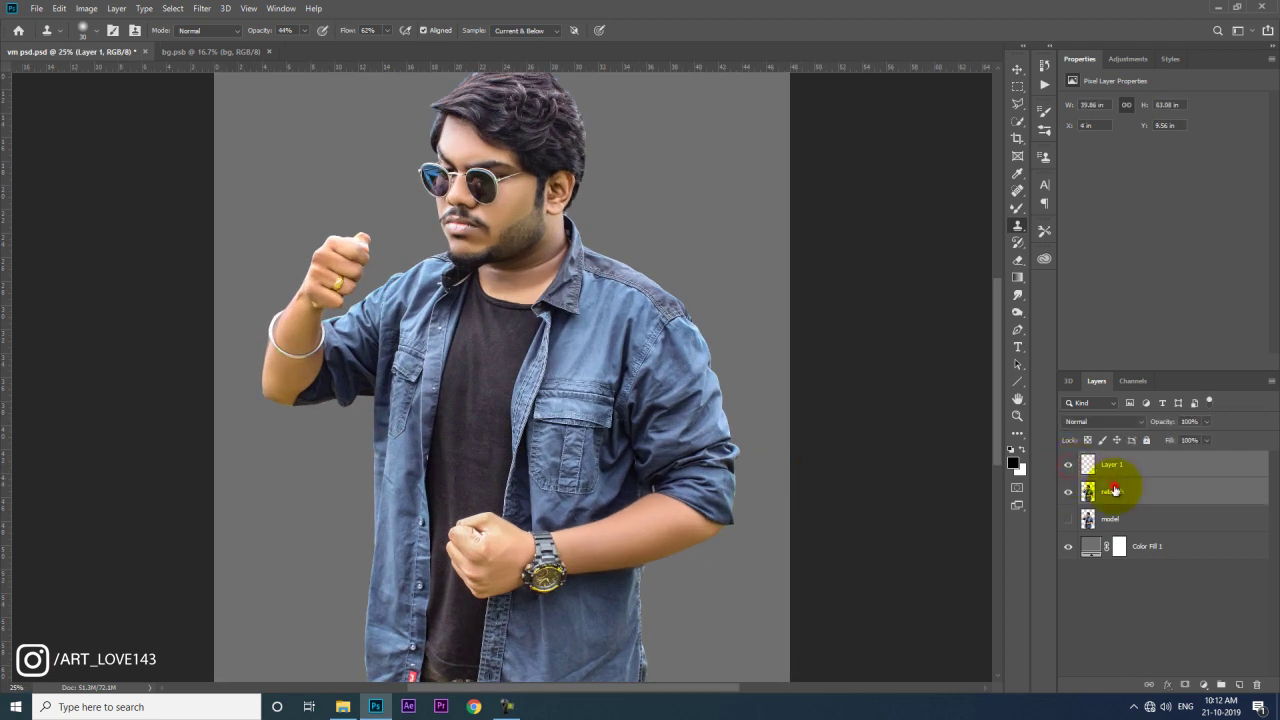
right_click(1114, 490)
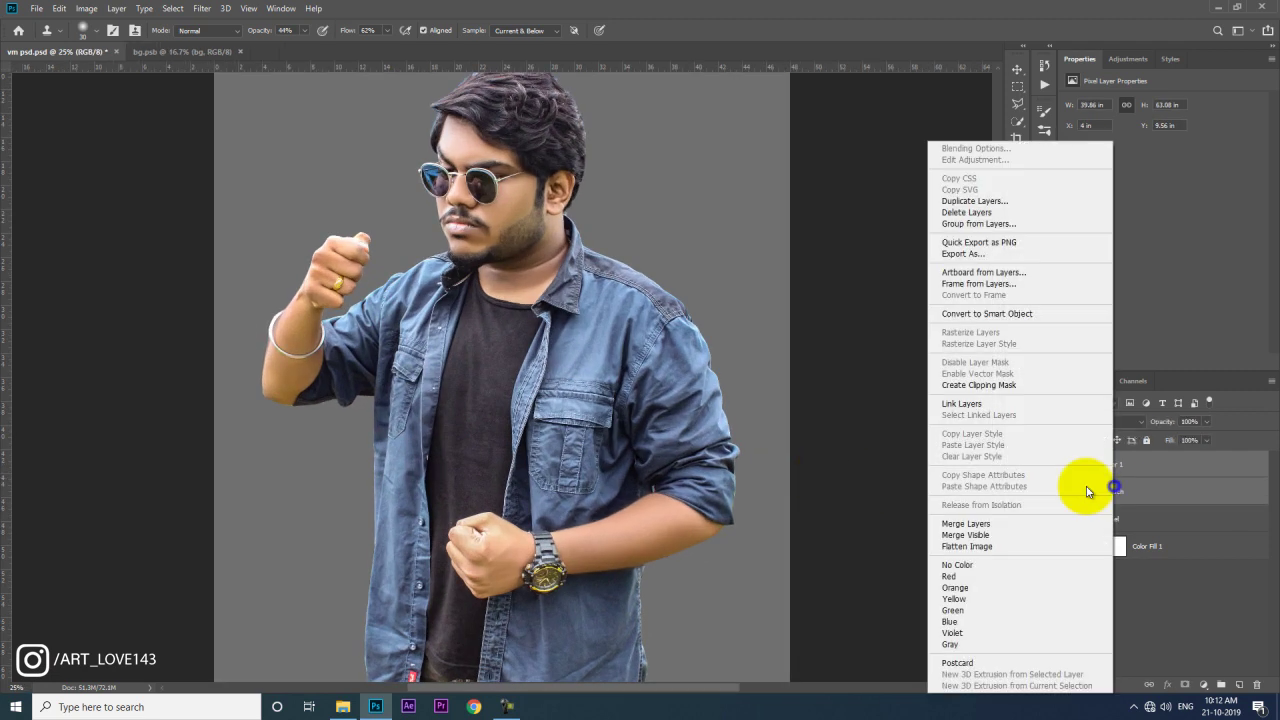
click(1062, 522)
double_click(1108, 464)
text(retouch)
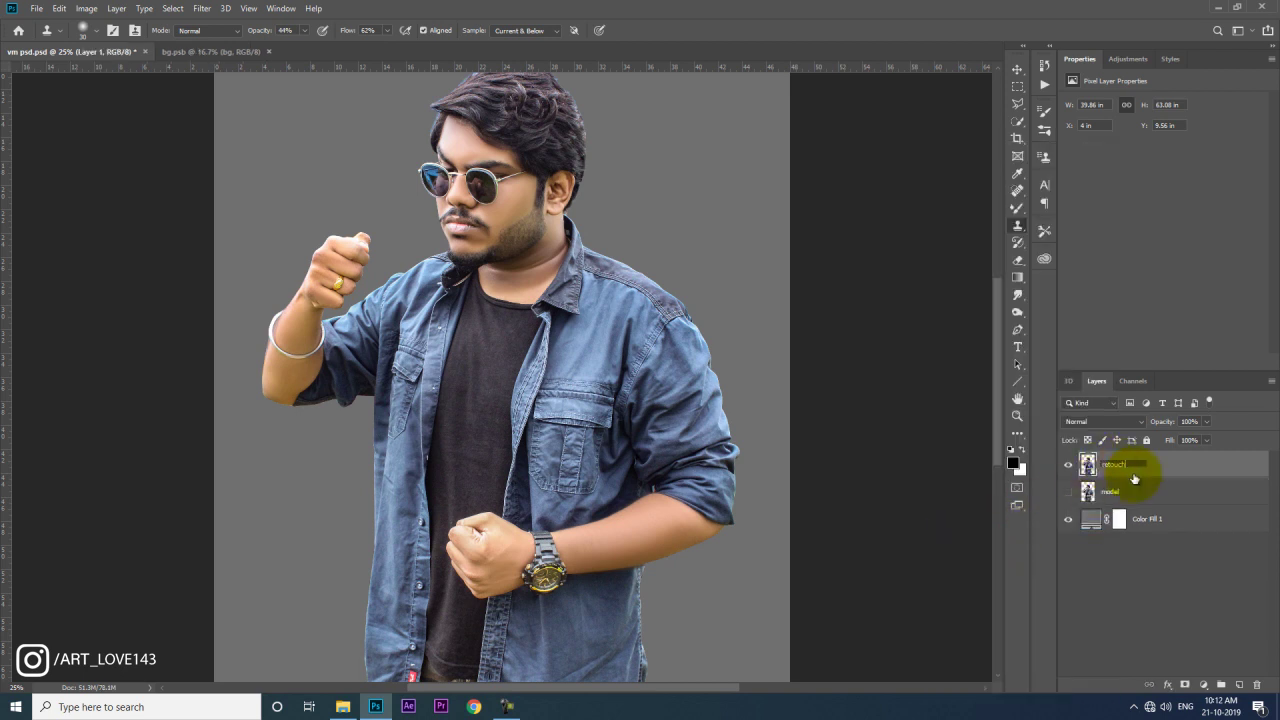
click(1069, 466)
click(1069, 466)
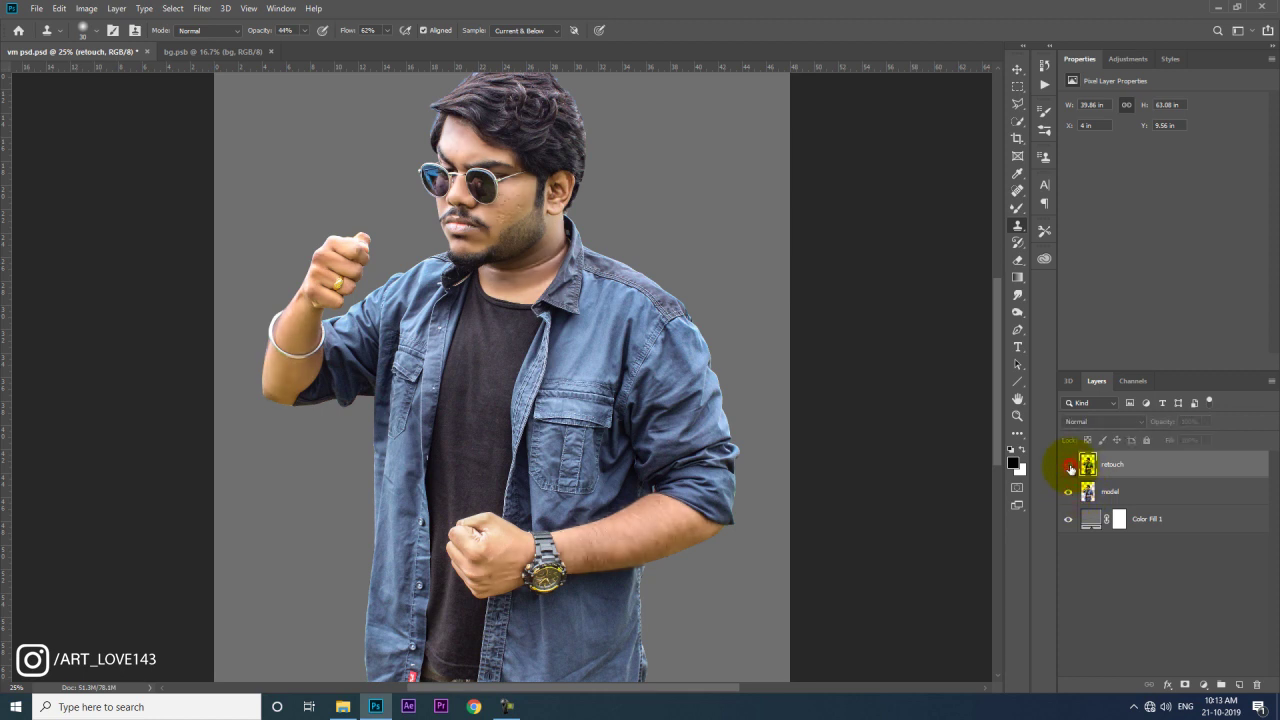
click(1069, 466)
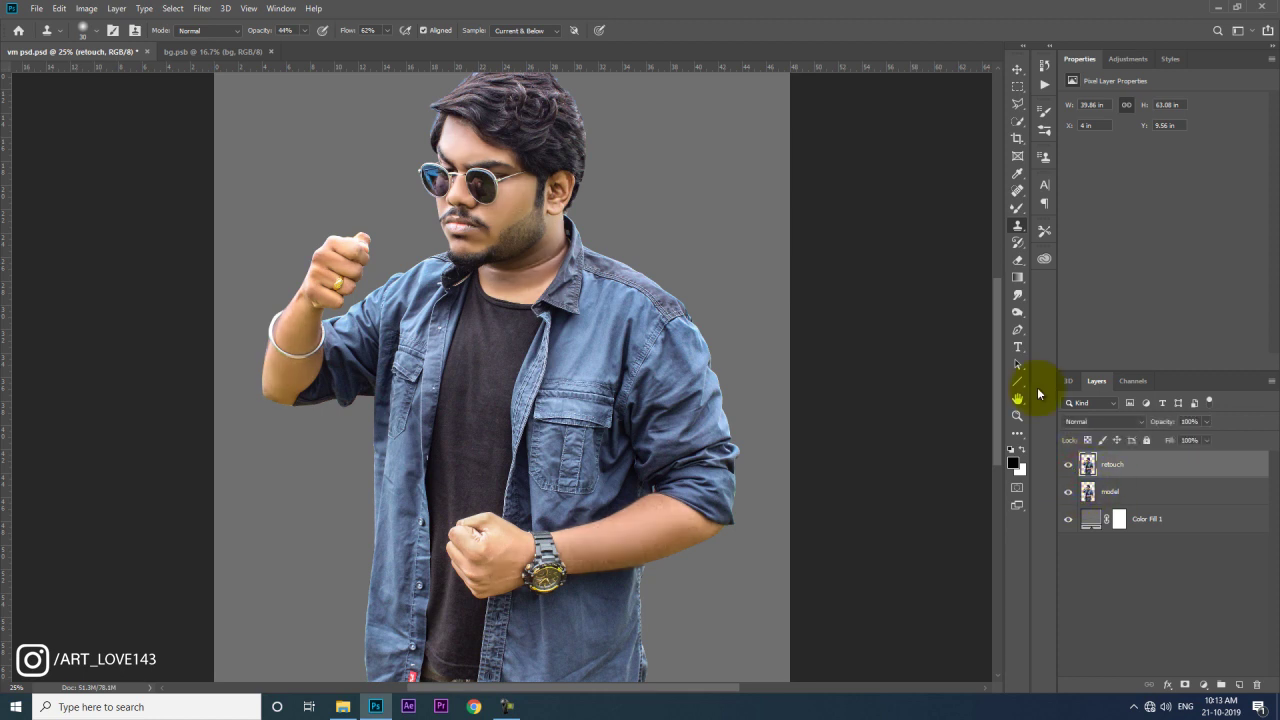
key(ctrl+0)
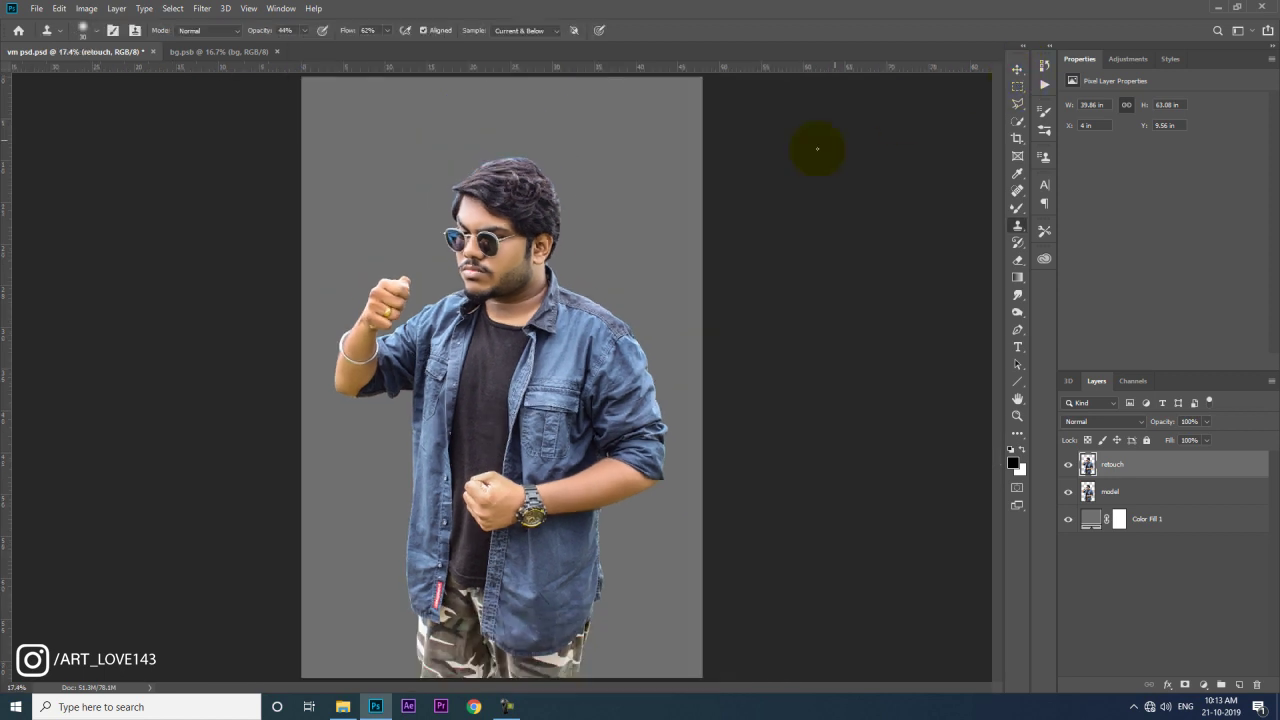
Step: Add a Hue/Saturation adjustment layer from the Adjustments panel
scroll(649, 134, up, 1)
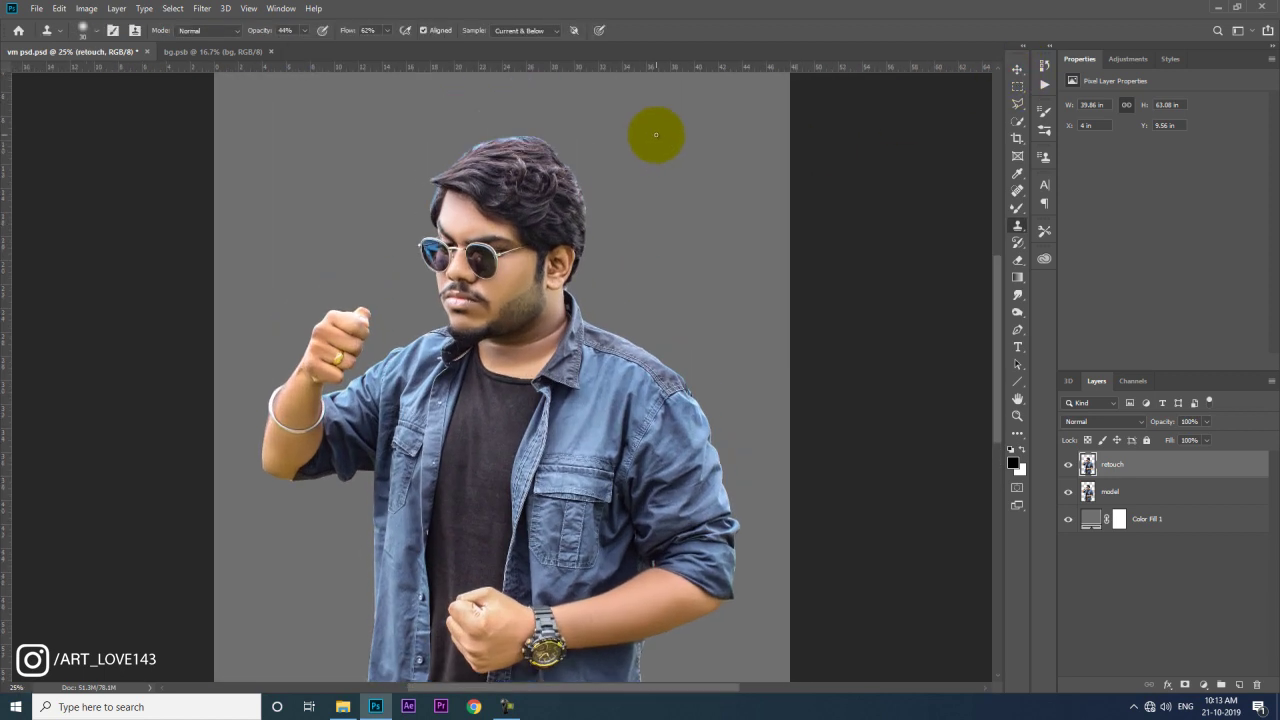
scroll(577, 174, up, 1)
scroll(564, 141, up, 1)
scroll(574, 135, up, 1)
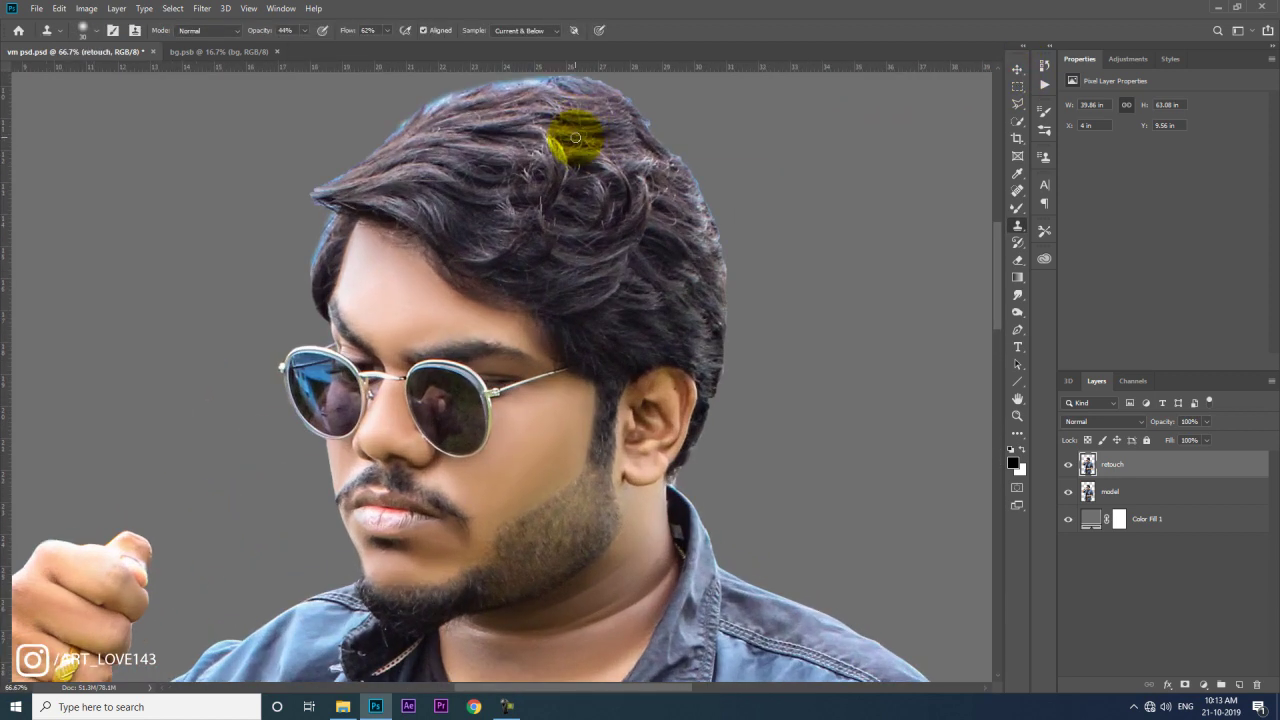
scroll(580, 163, up, 1)
click(1128, 58)
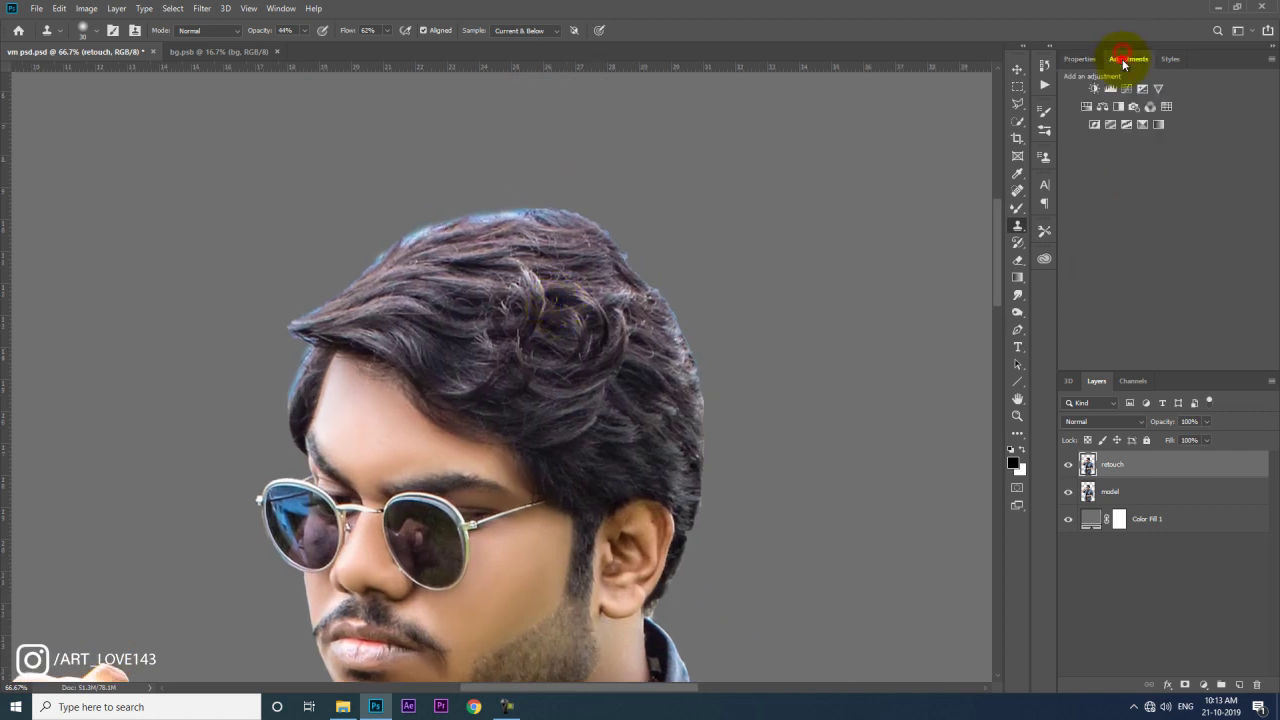
click(1088, 104)
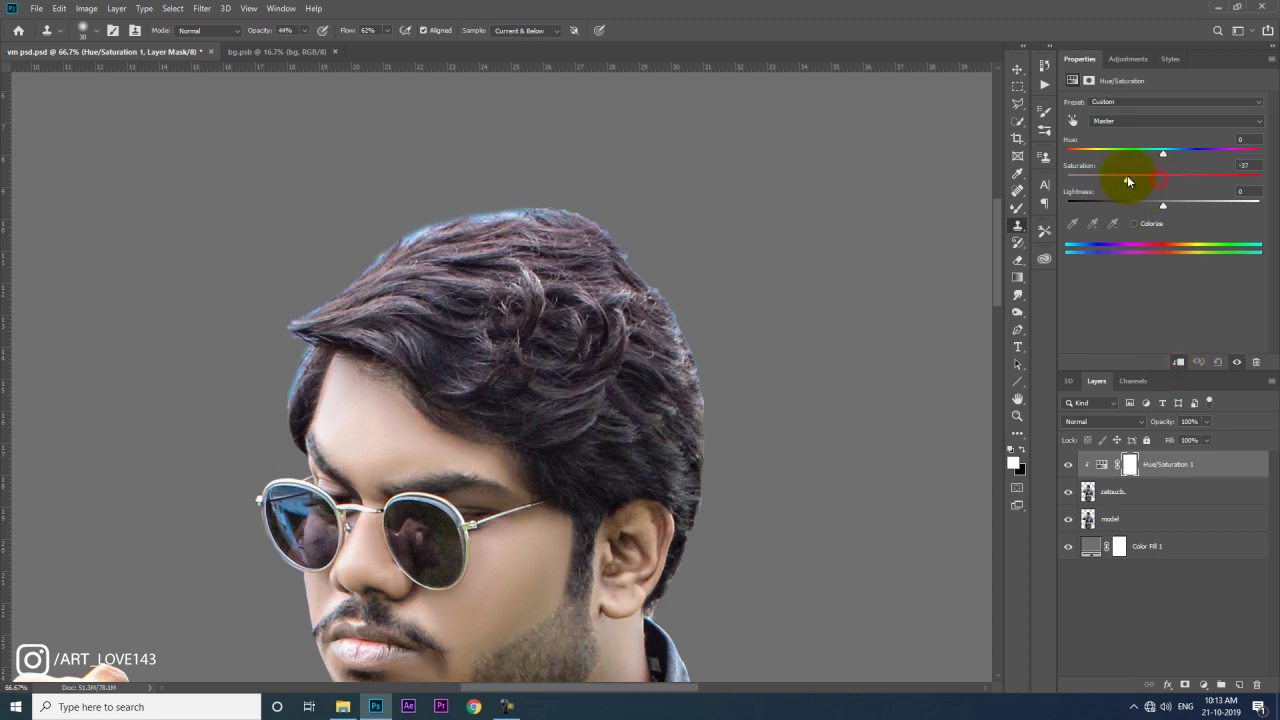
mouse_move(1127, 180)
mouse_down()
mouse_move(1151, 178)
mouse_move(1137, 208)
mouse_up()
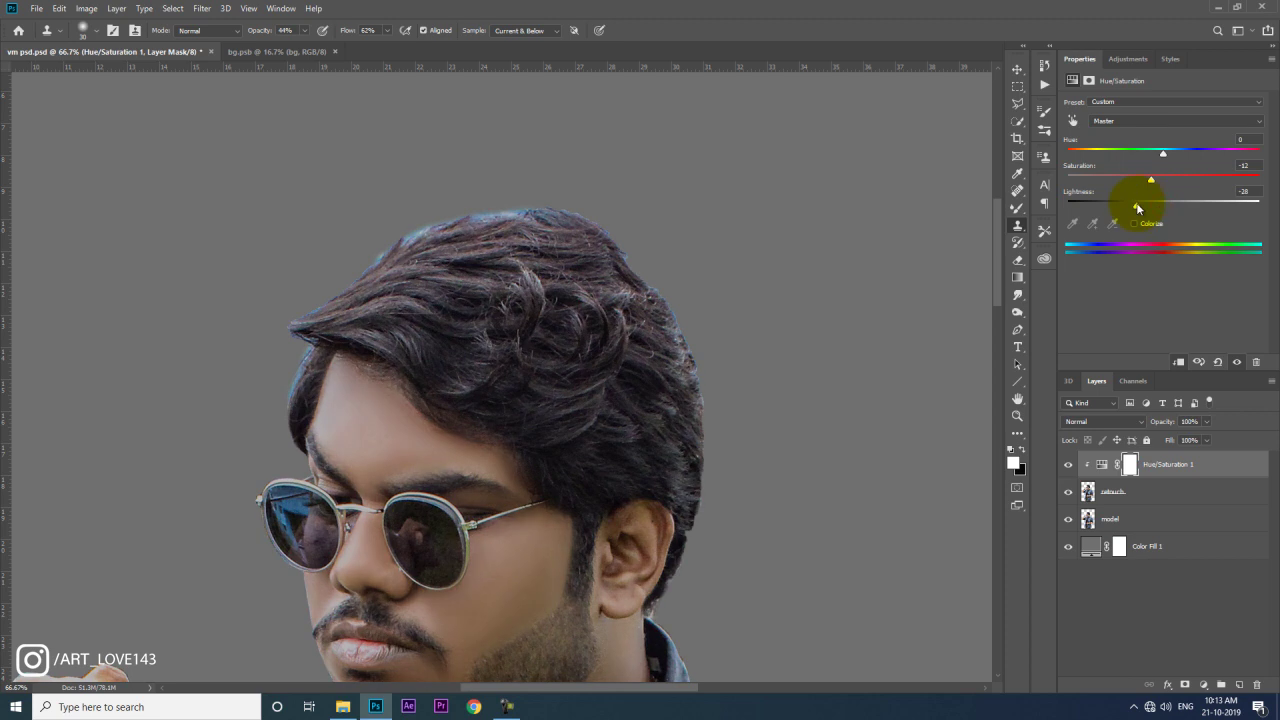
Step: Target the jacket's Cyans and set Saturation -70 and Lightness -65
click(1120, 120)
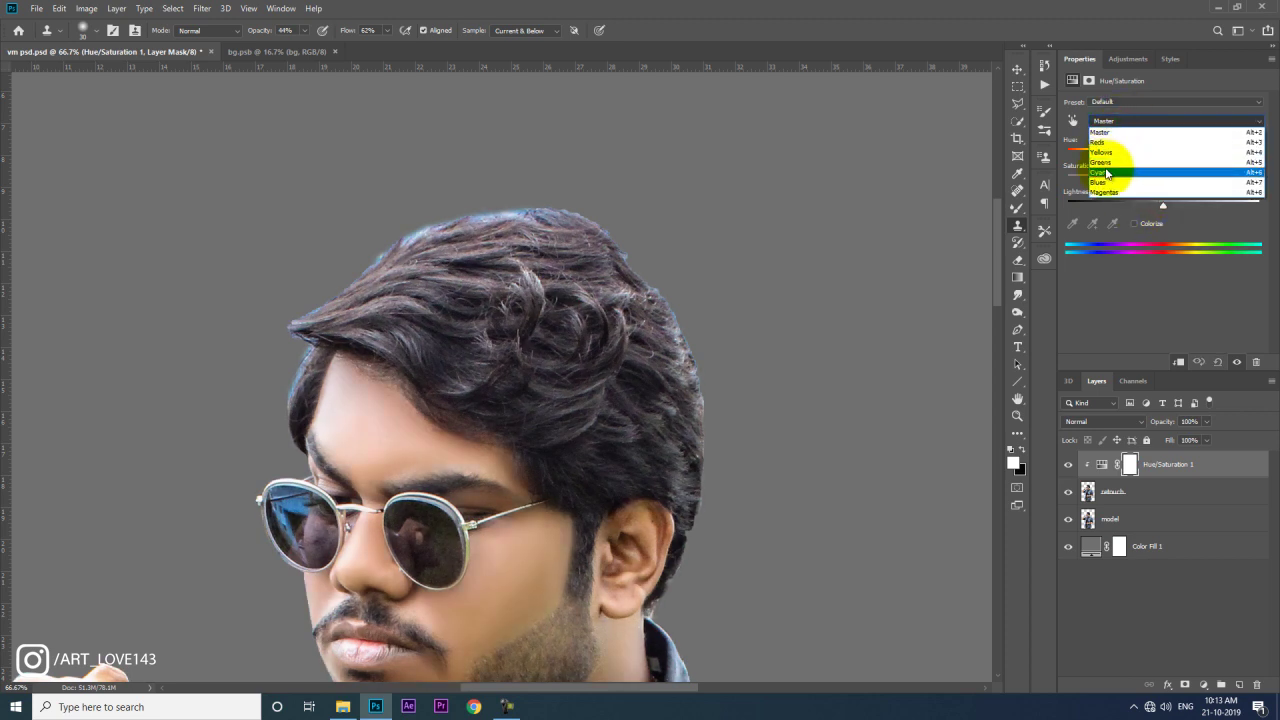
click(1073, 120)
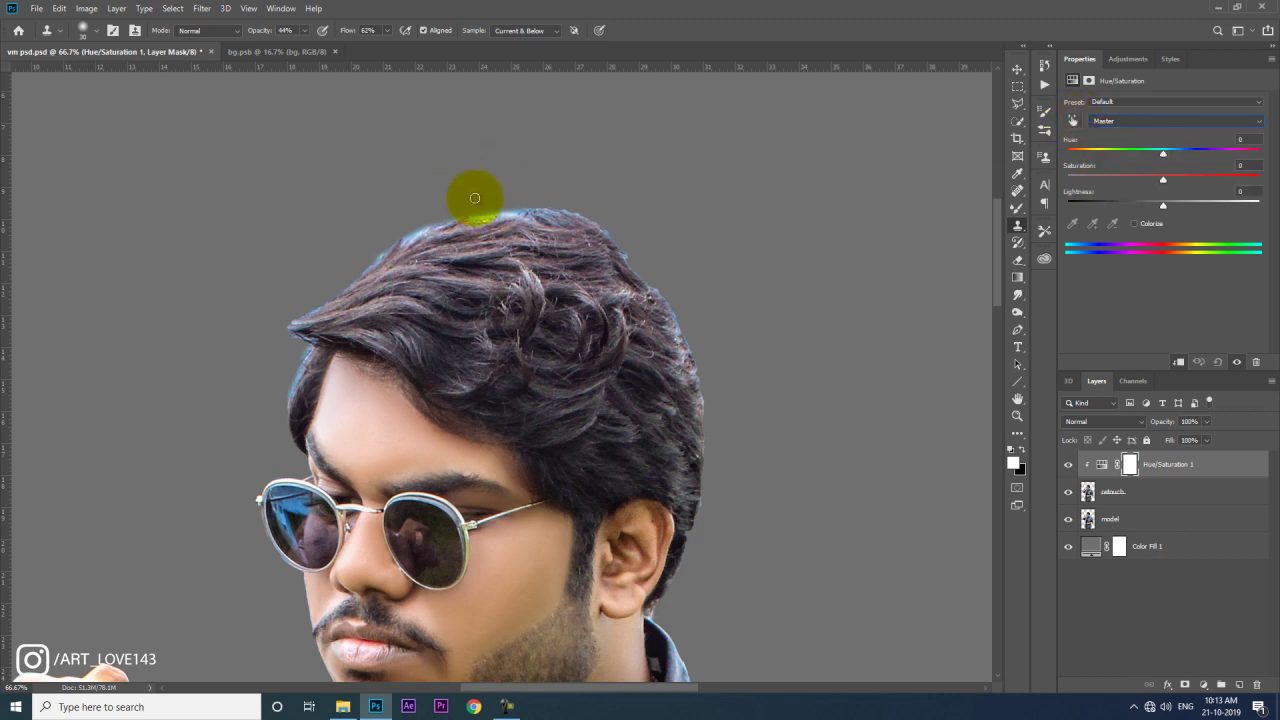
click(1073, 121)
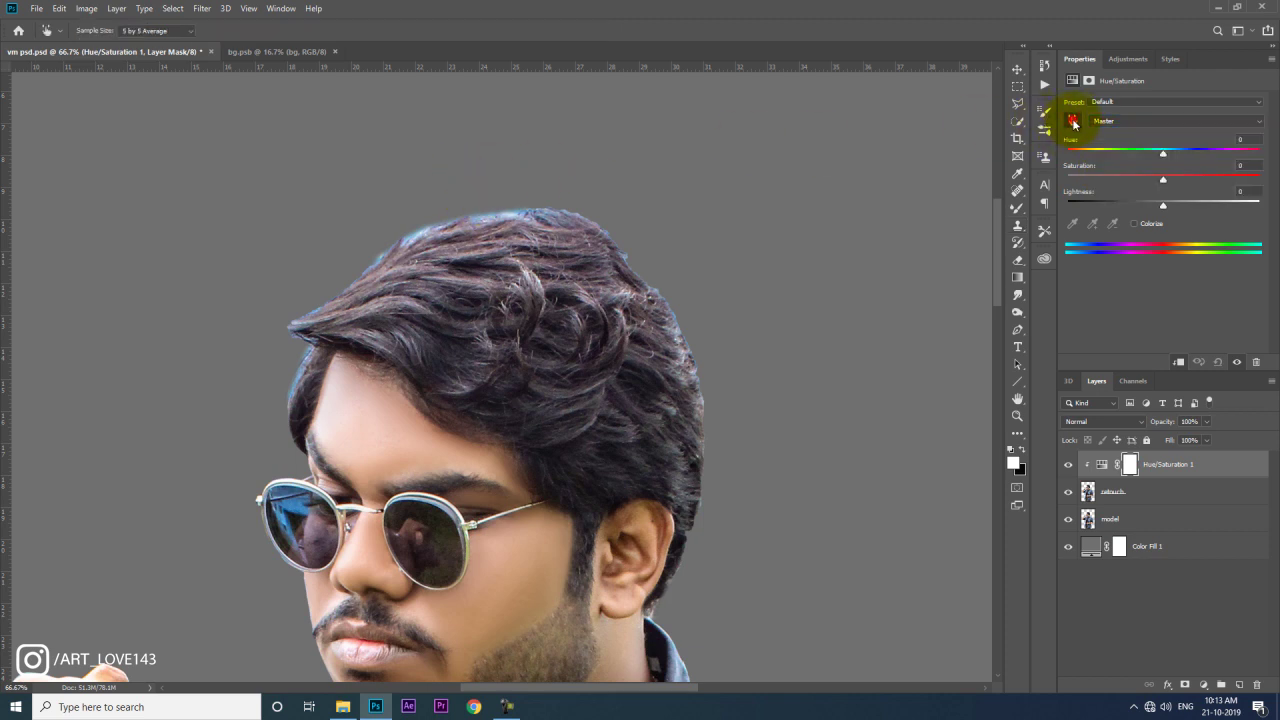
click(521, 208)
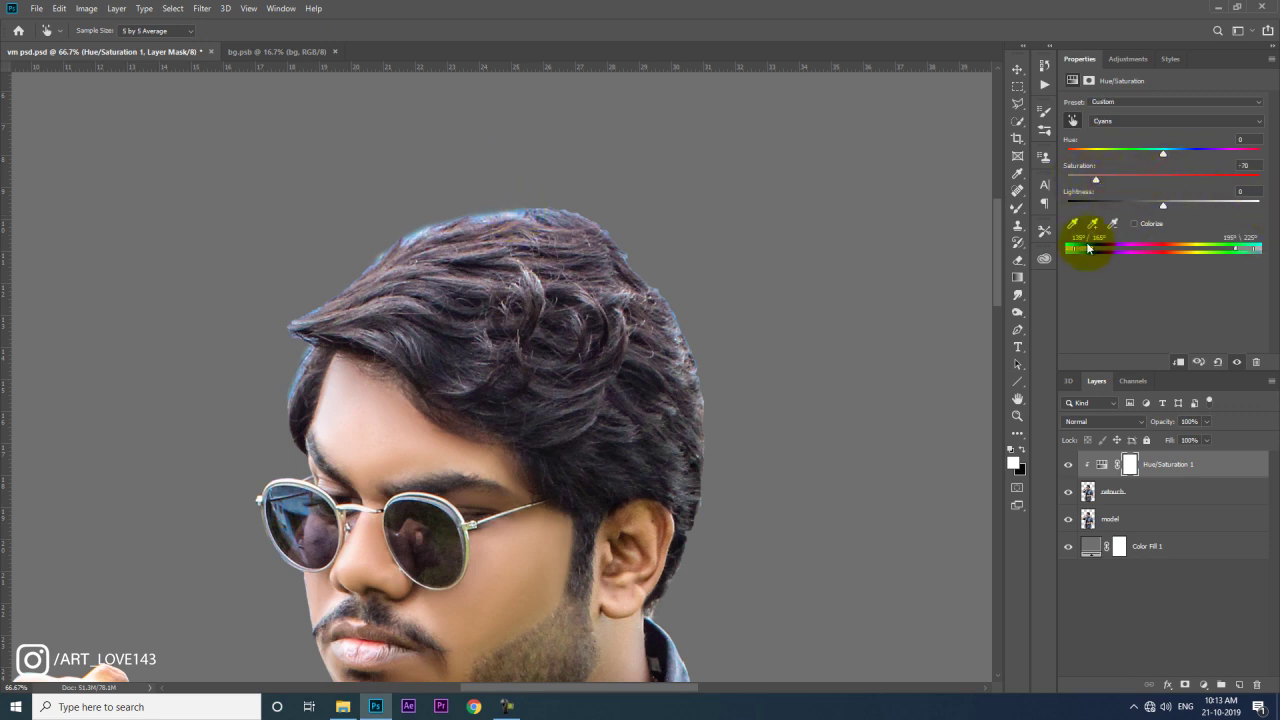
drag(1095, 251, 1124, 251)
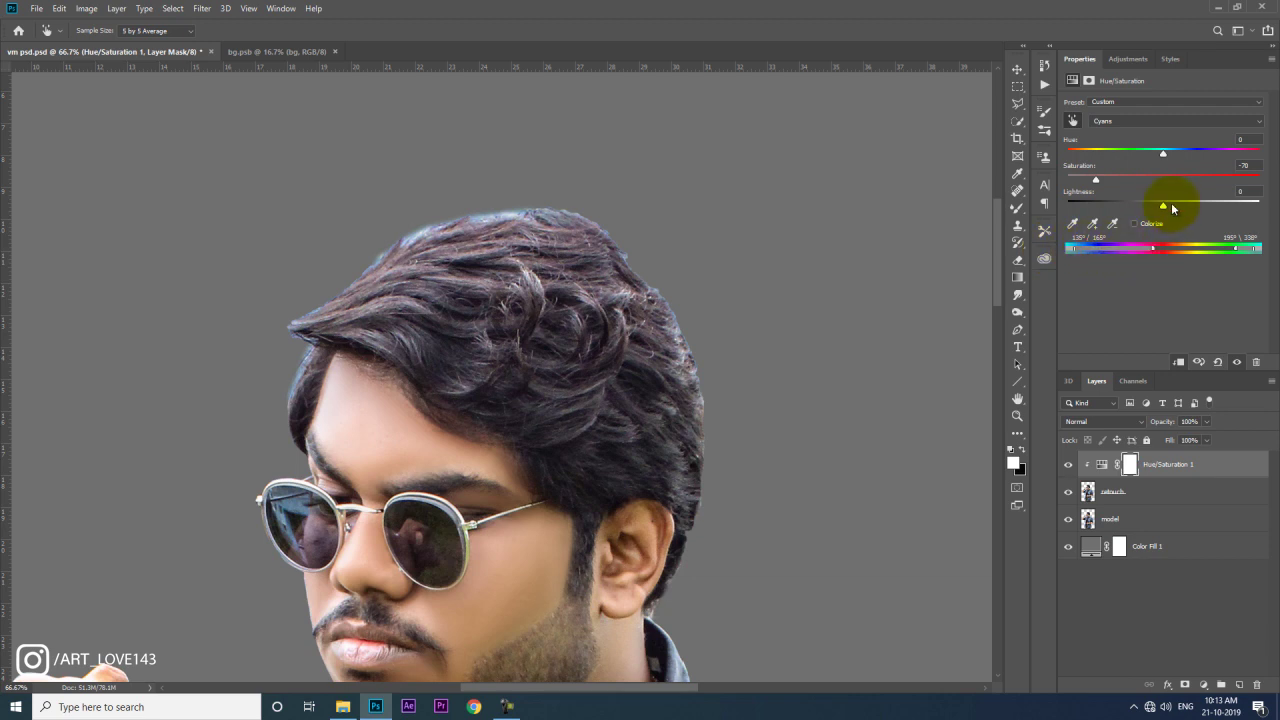
mouse_move(1127, 208)
mouse_down()
mouse_move(1065, 213)
mouse_move(1108, 210)
mouse_up()
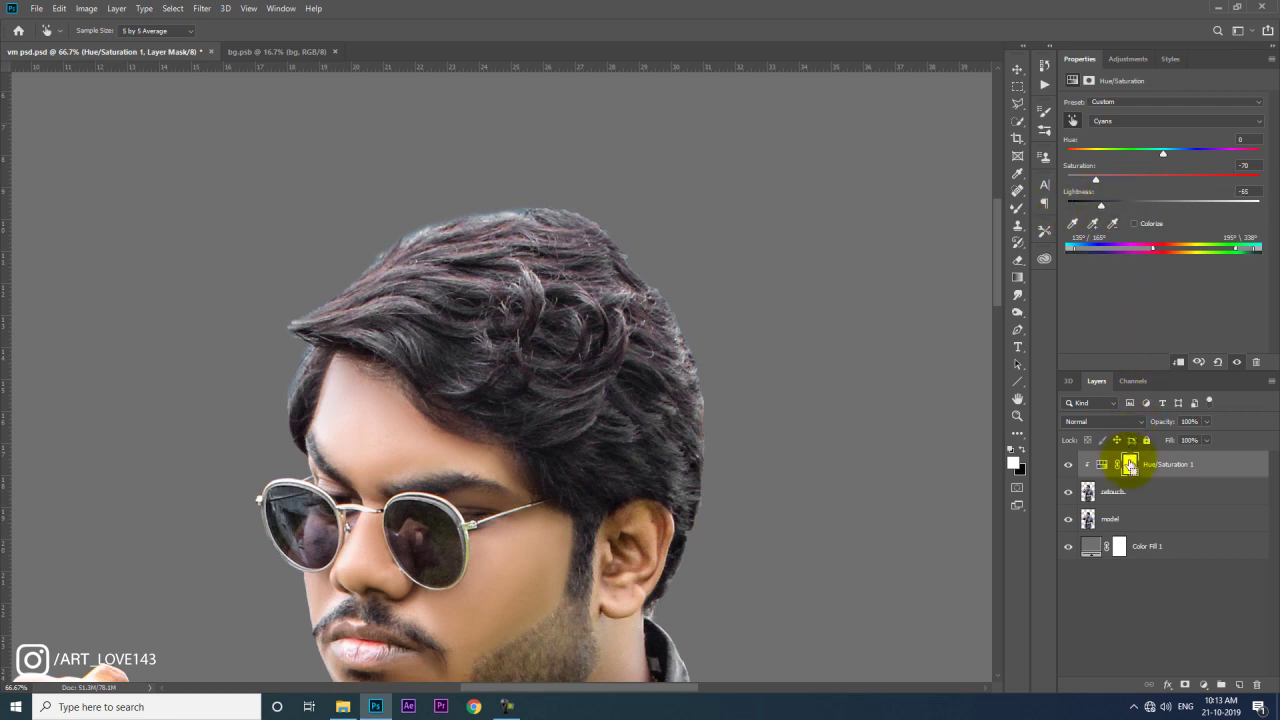
Step: Invert the Hue/Saturation 1 mask to black to hide the adjustment
click(1130, 465)
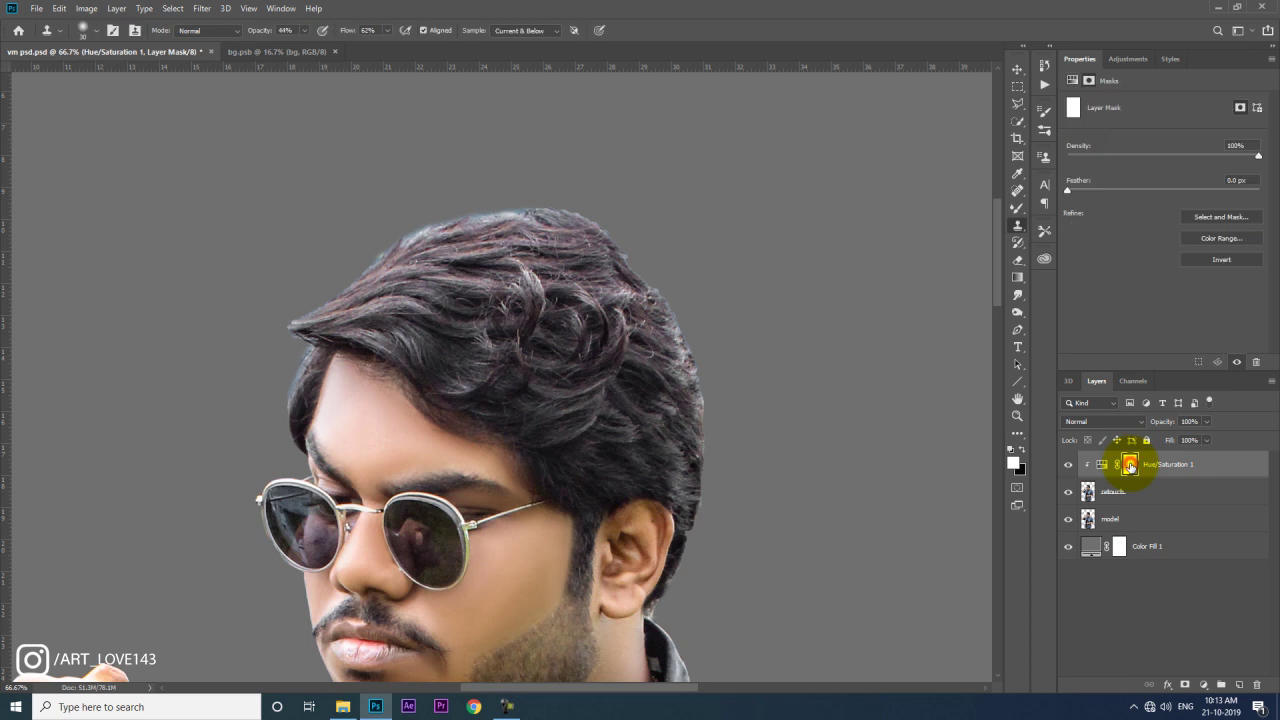
key(ctrl+minus)
key(ctrl+minus)
key(ctrl+minus)
scroll(673, 250, up, 3)
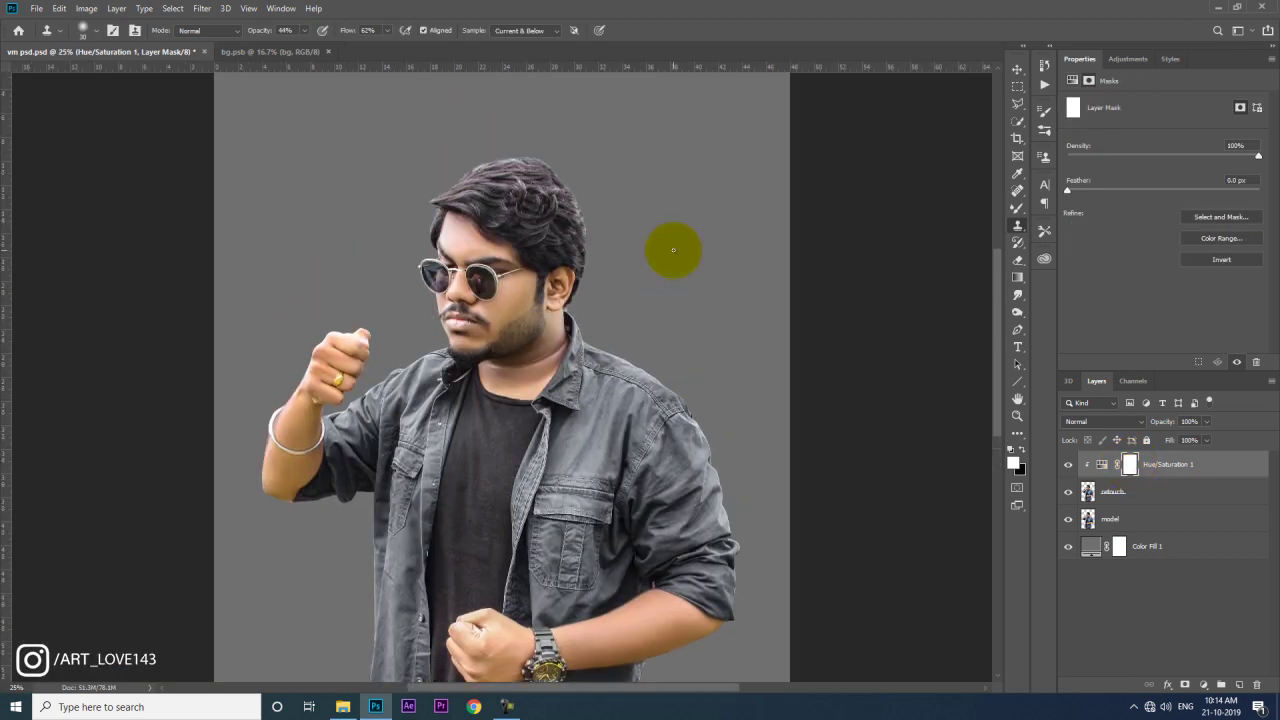
click(1130, 465)
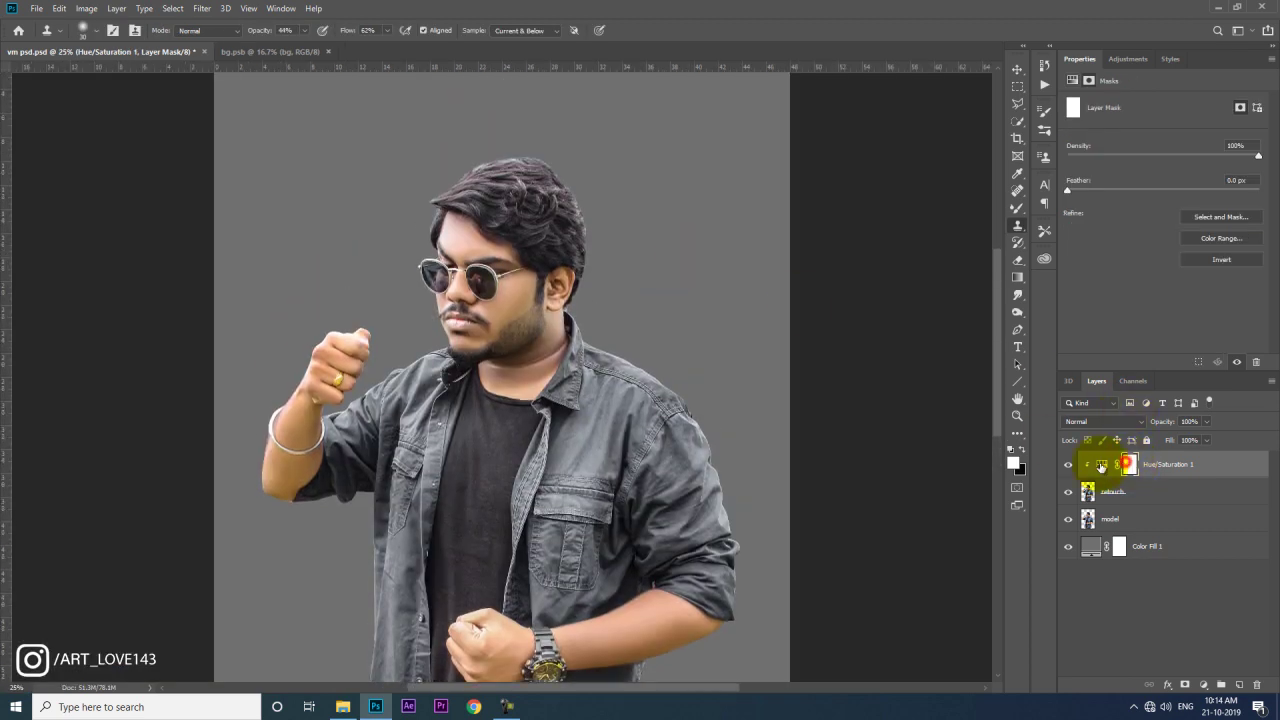
click(82, 9)
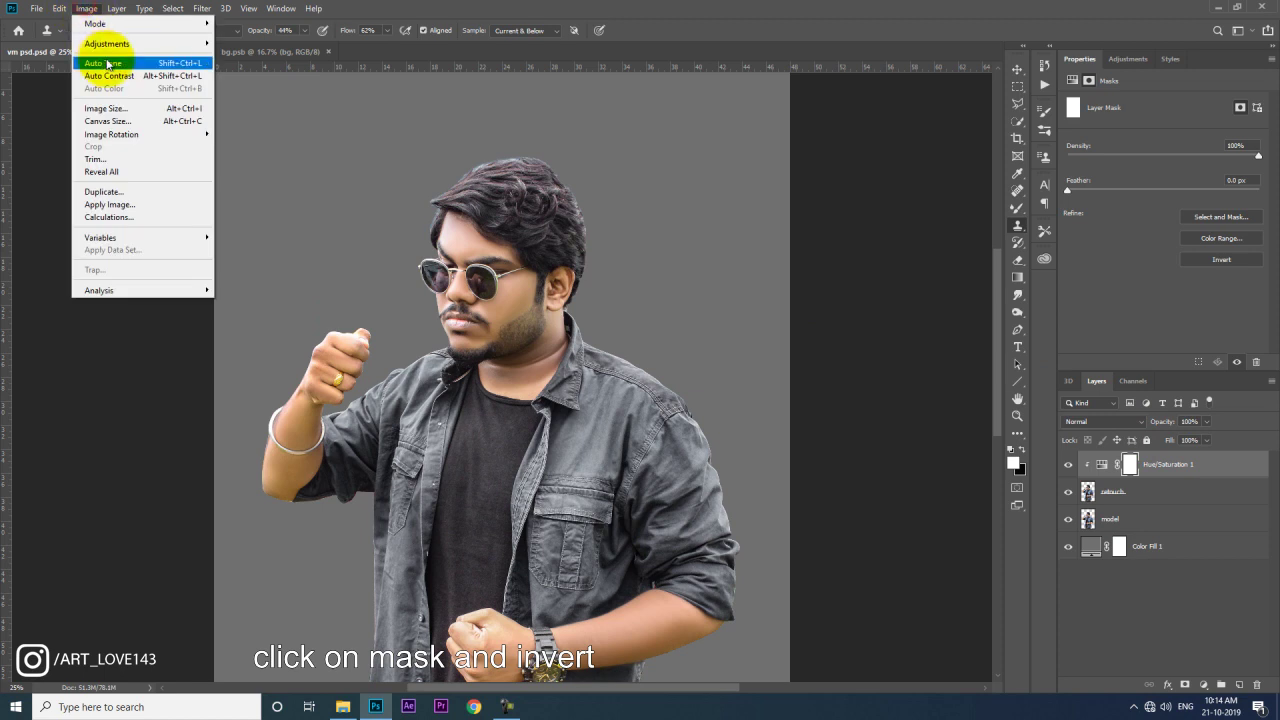
mouse_move(107, 43)
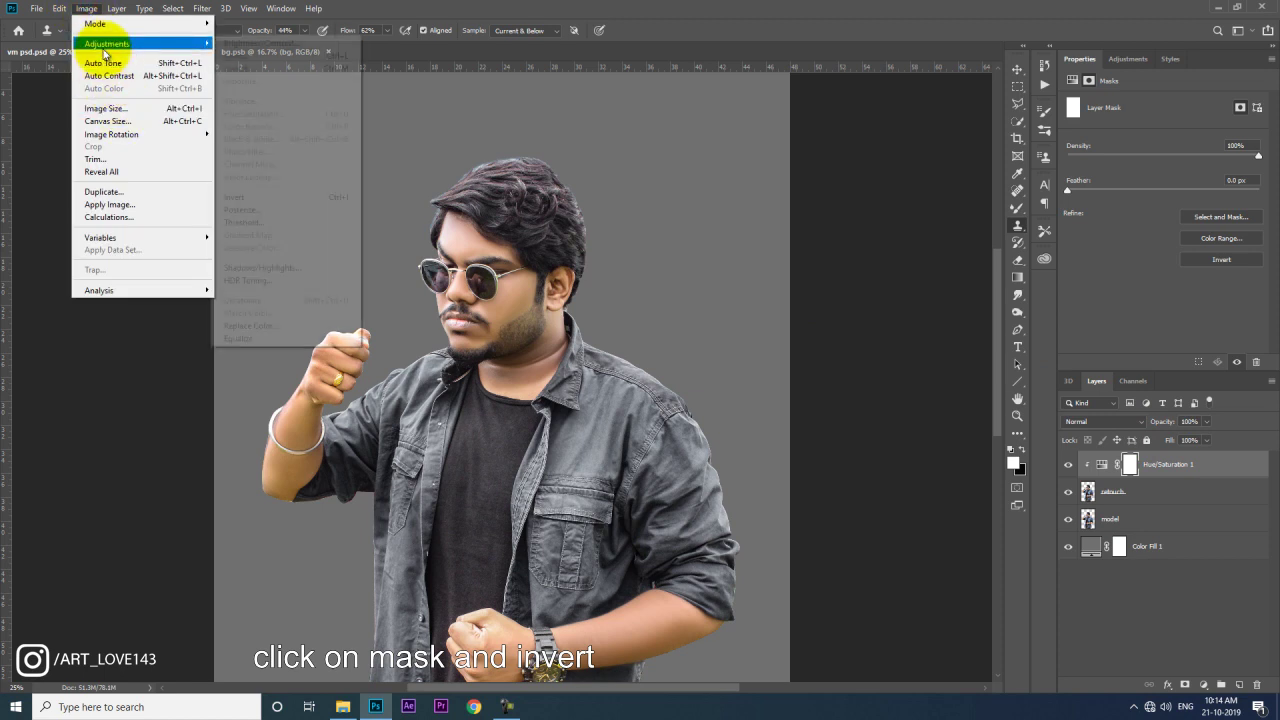
click(248, 197)
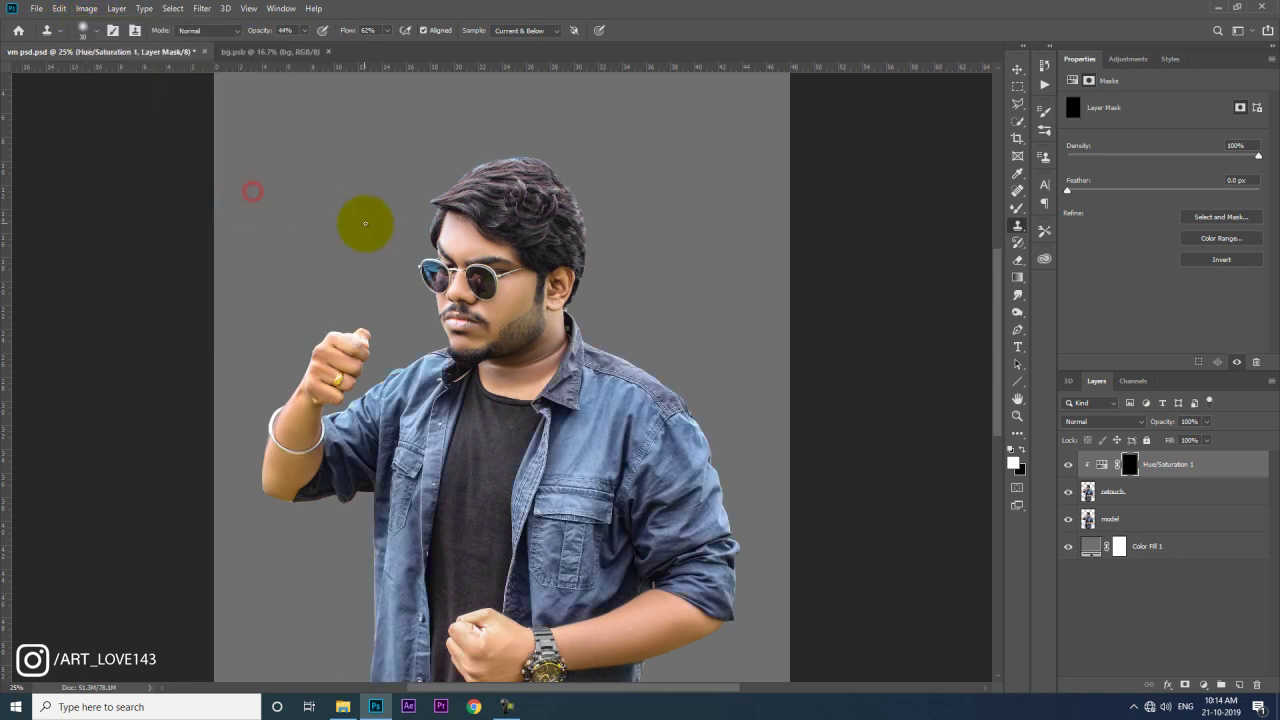
Step: Select a soft round Brush with white as the foreground colour
click(1017, 207)
click(1063, 209)
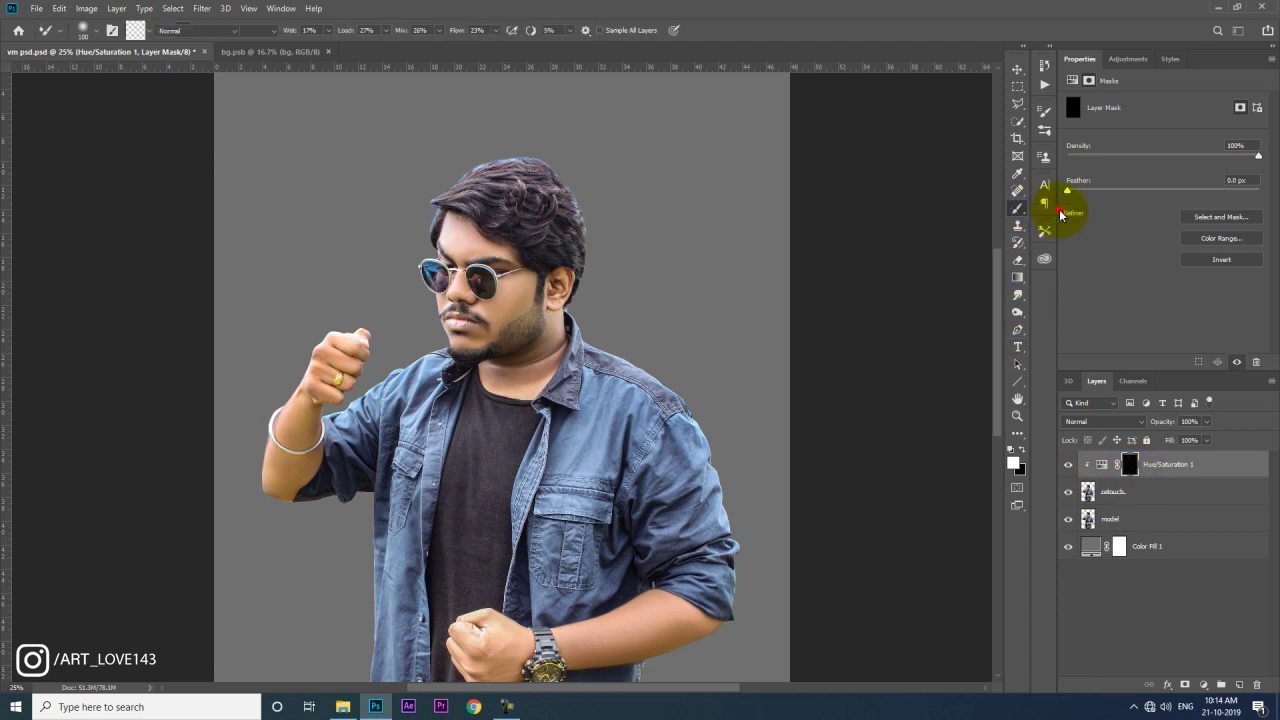
click(1013, 466)
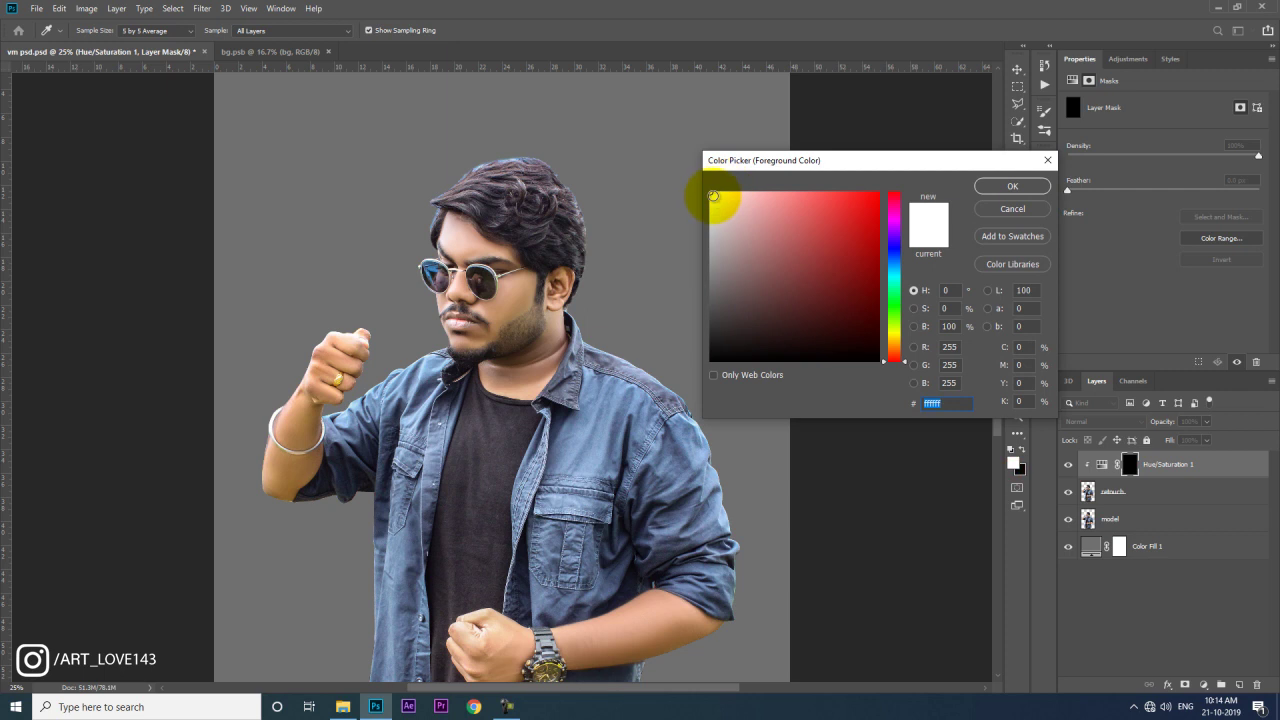
click(1008, 186)
right_click(694, 237)
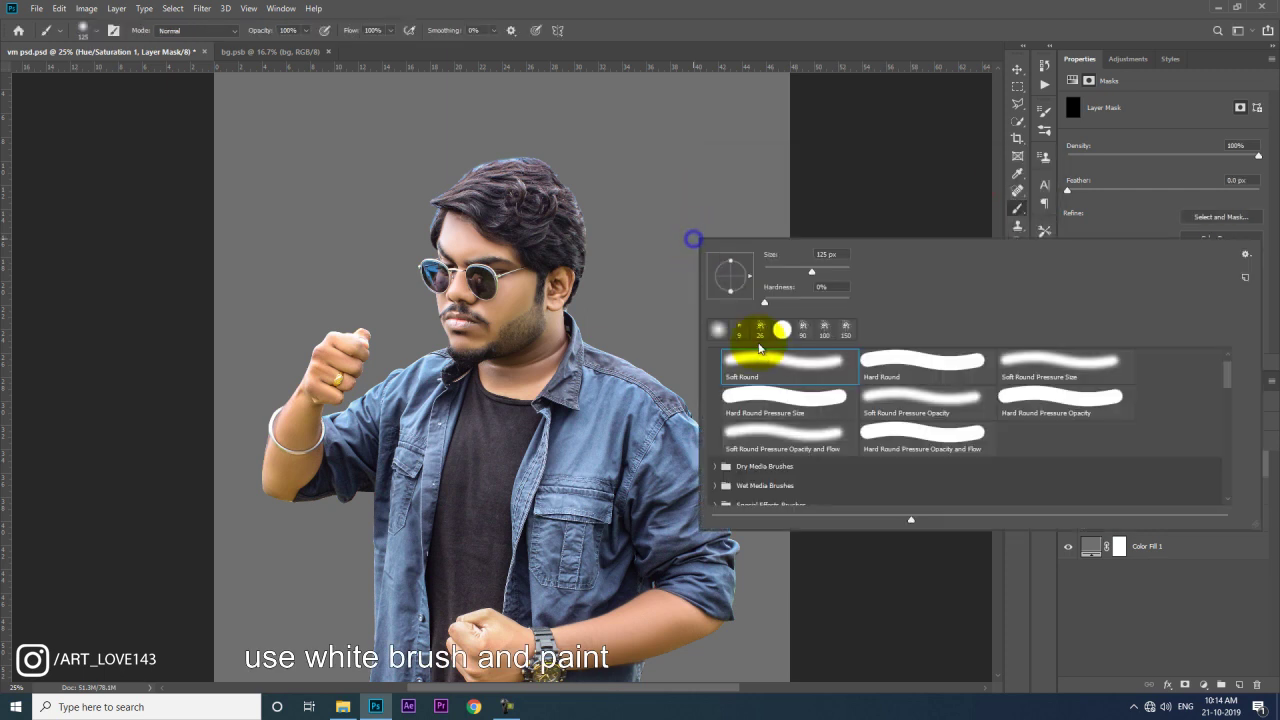
click(846, 223)
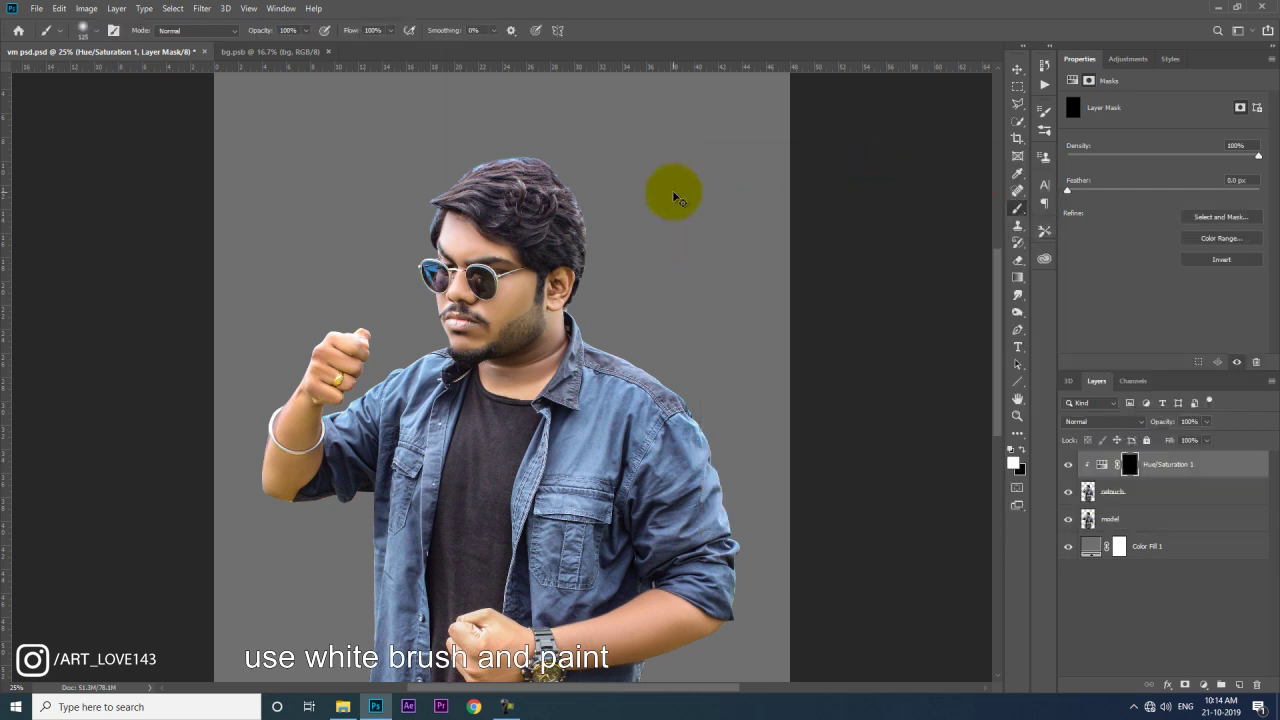
Step: Paint the adjustment back in over the sunglasses lenses and compare
key(ctrl+plus)
scroll(646, 177, up, 2)
key(ctrl+plus)
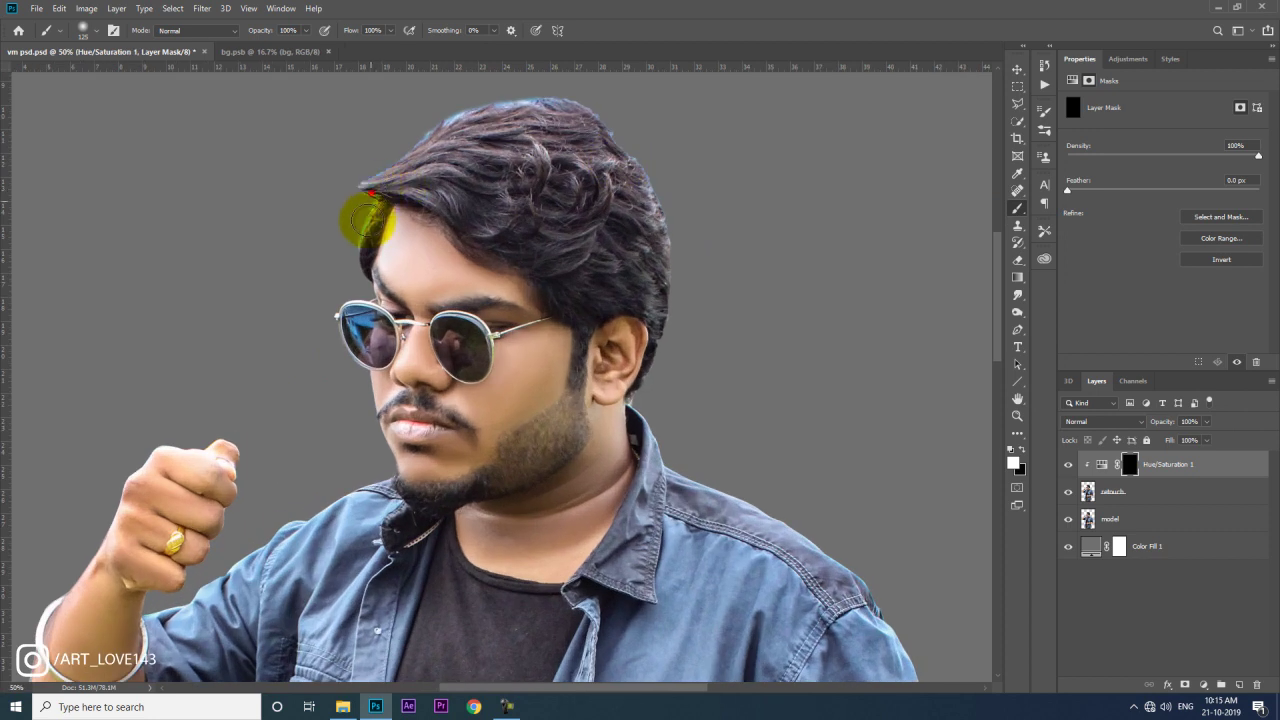
click(377, 185)
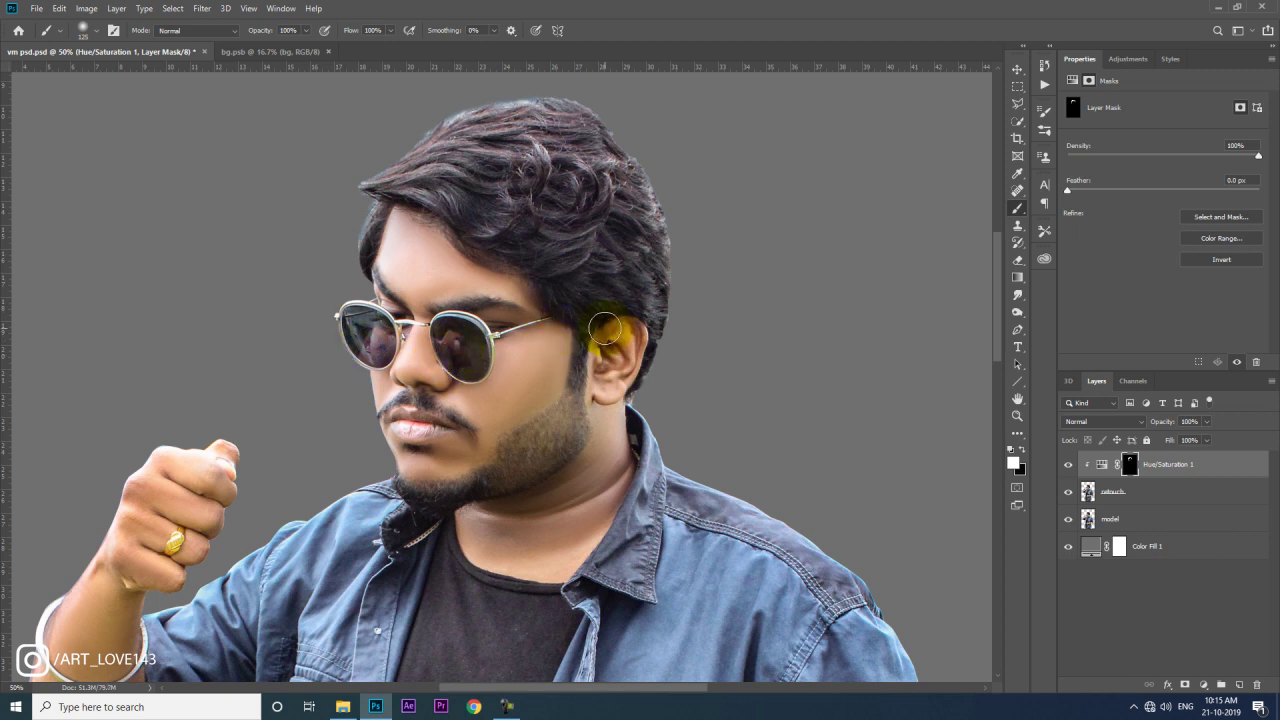
click(1068, 464)
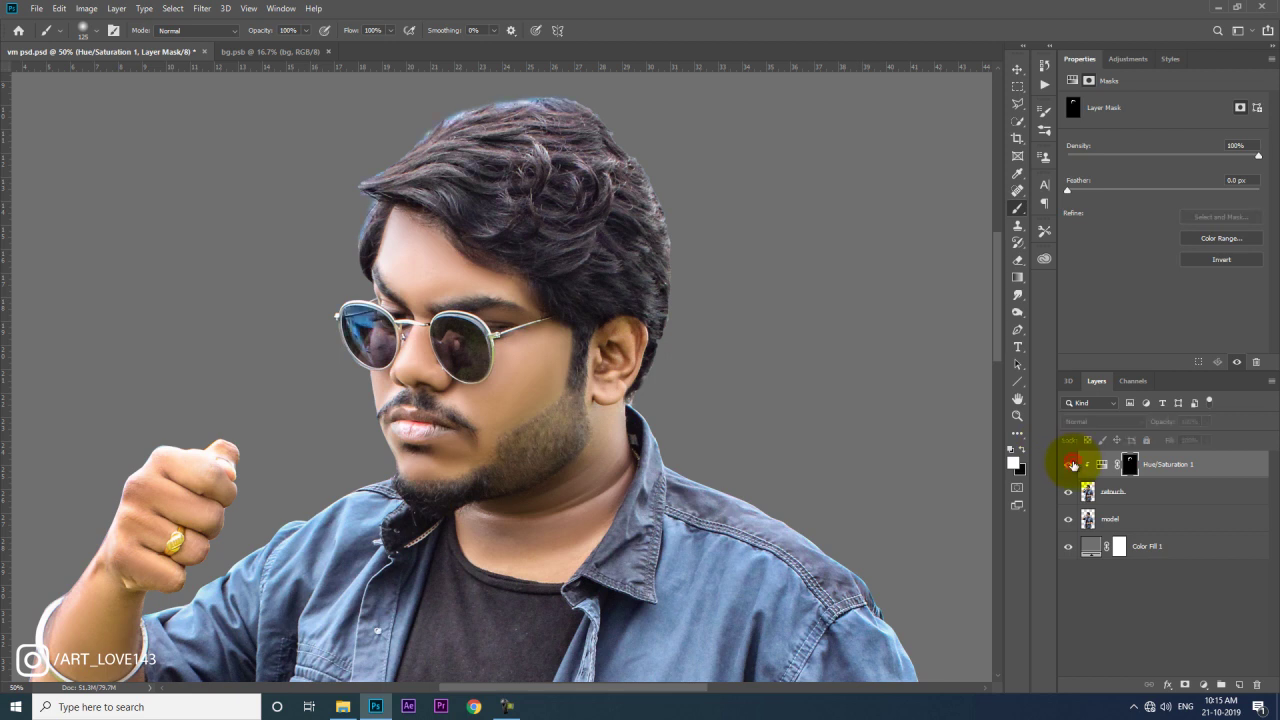
click(1069, 464)
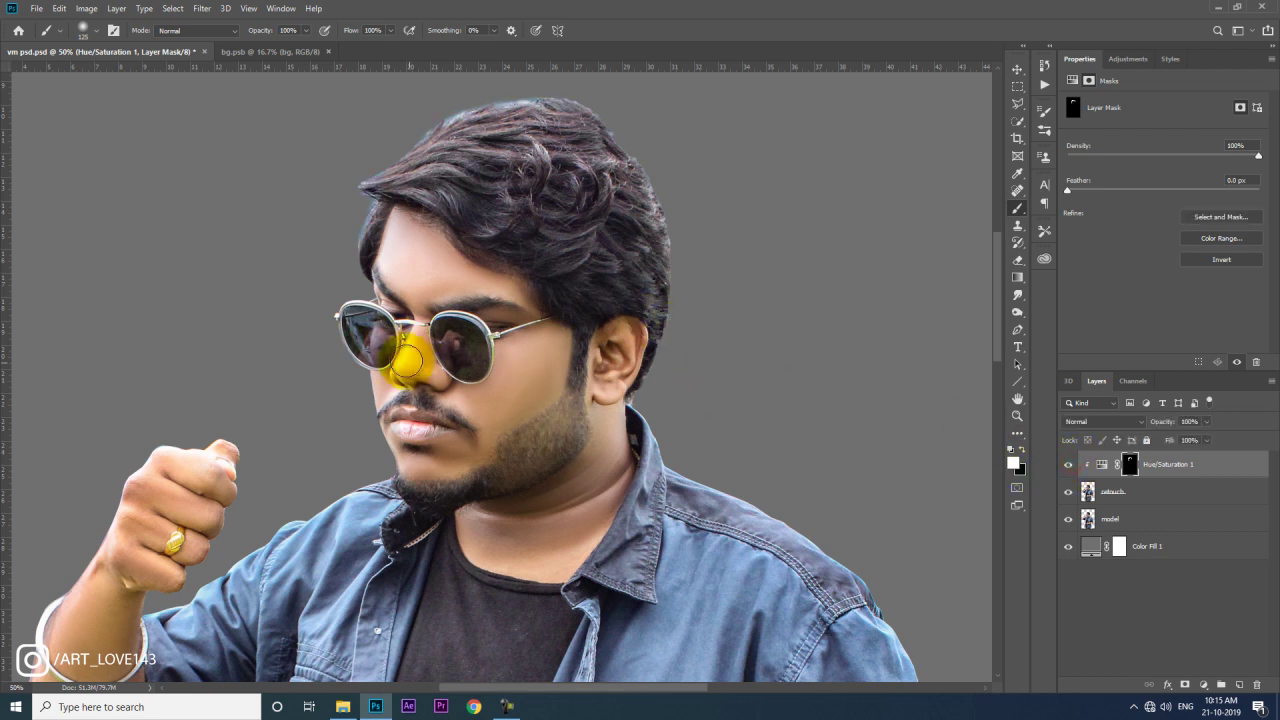
drag(370, 342, 371, 357)
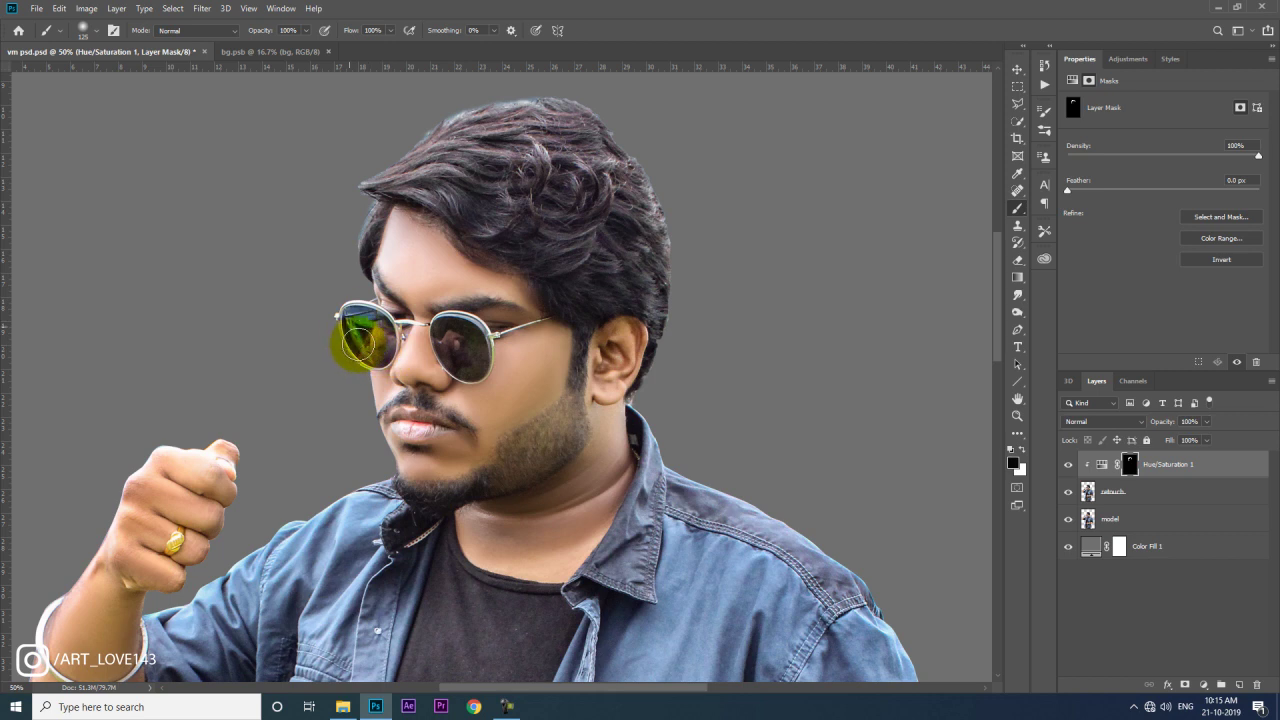
key(ctrl+minus)
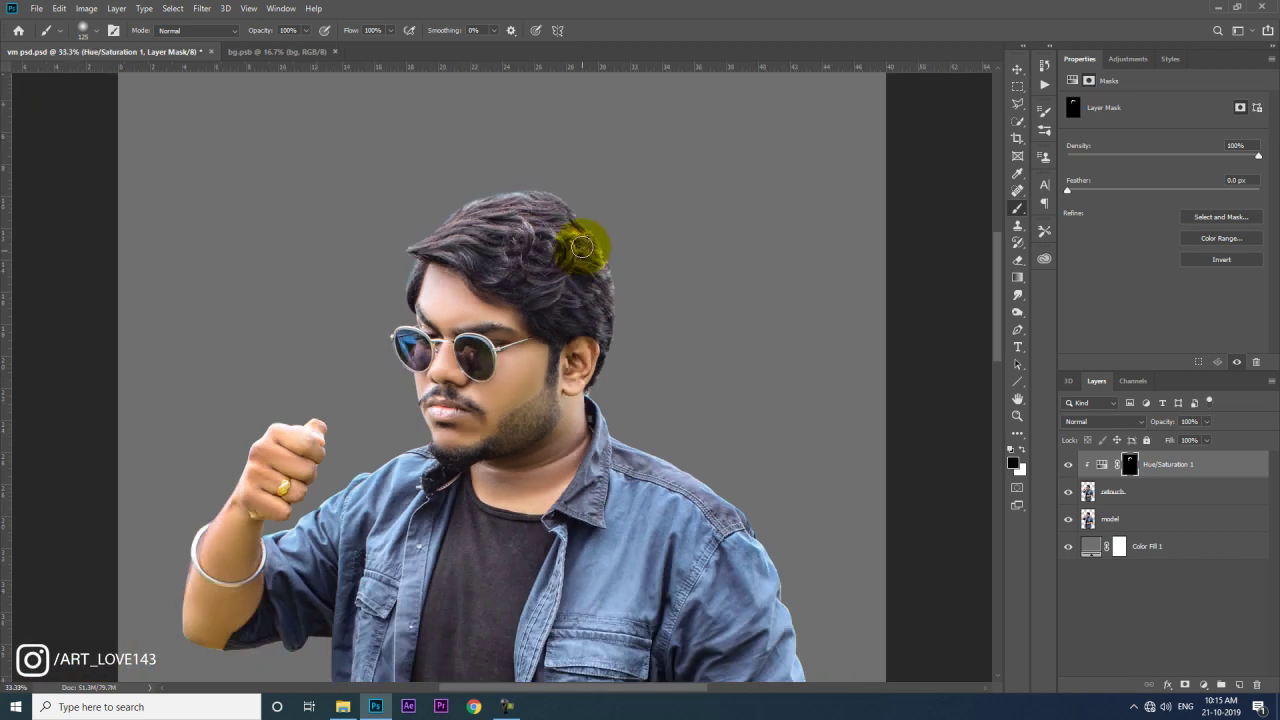
Step: Merge Hue/Saturation 1 down, hide the model layer, and select bg in Explorer
right_click(1125, 490)
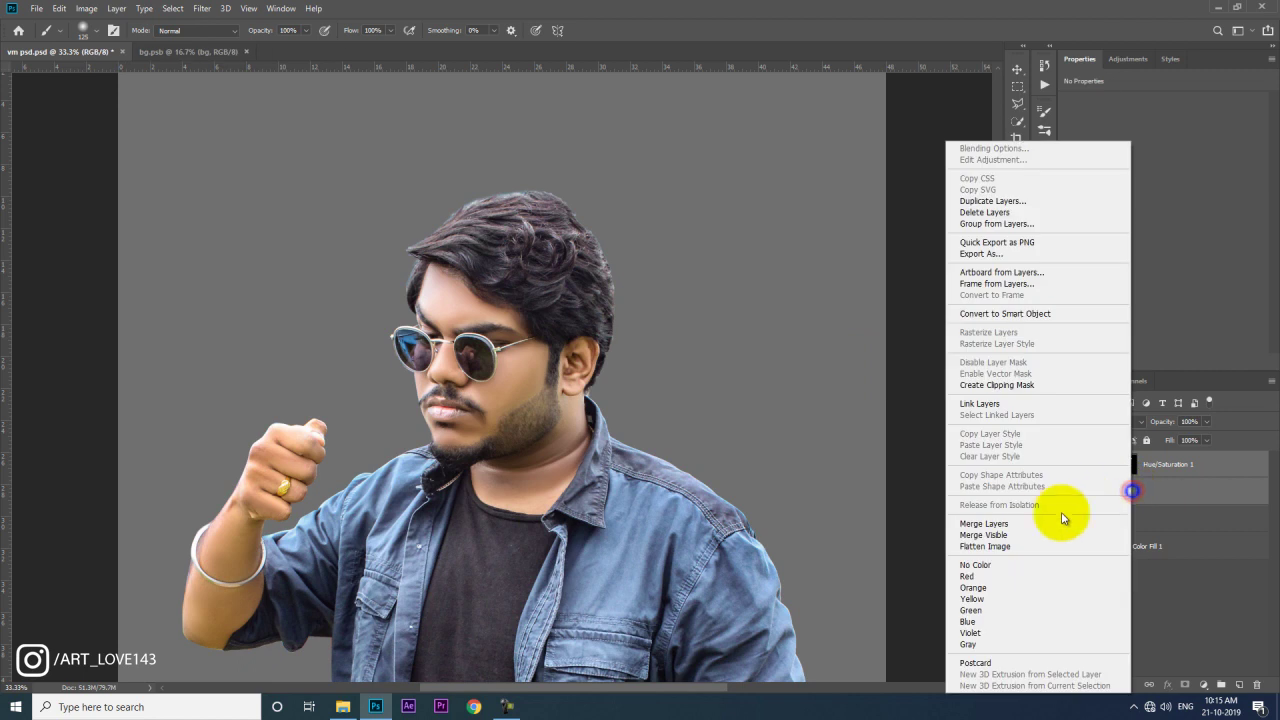
click(1045, 521)
key(ctrl+0)
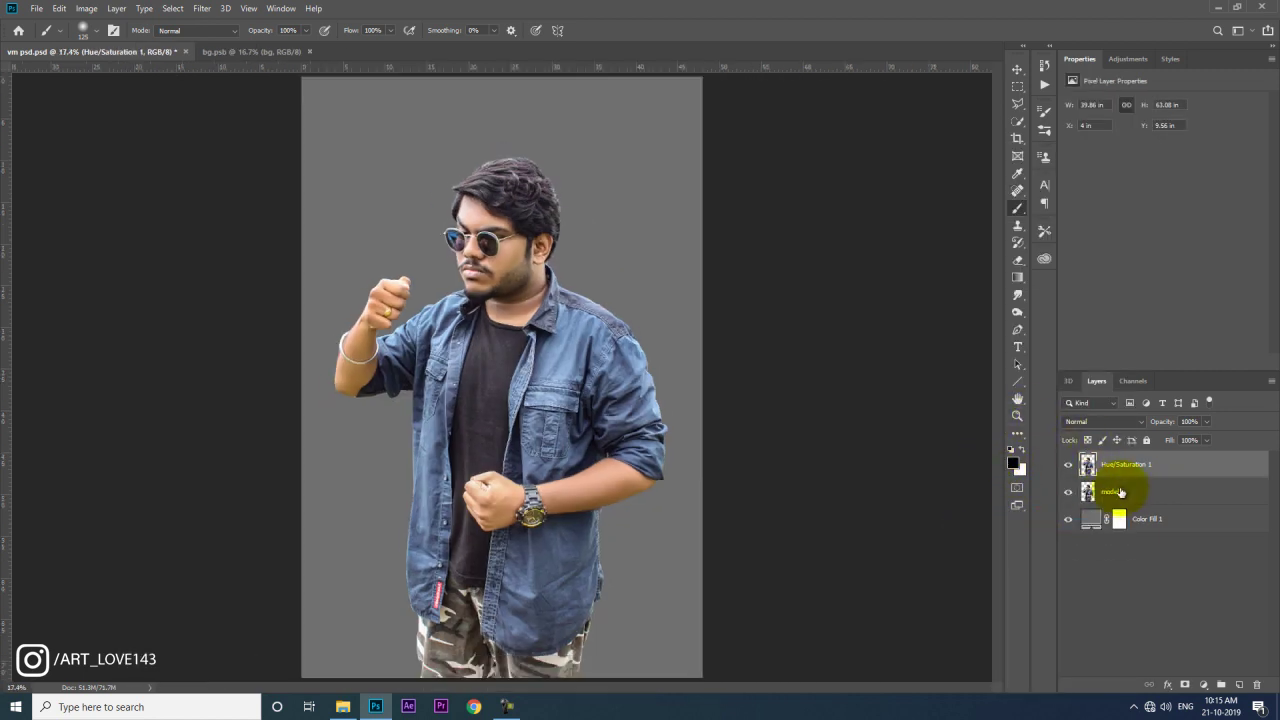
click(1068, 491)
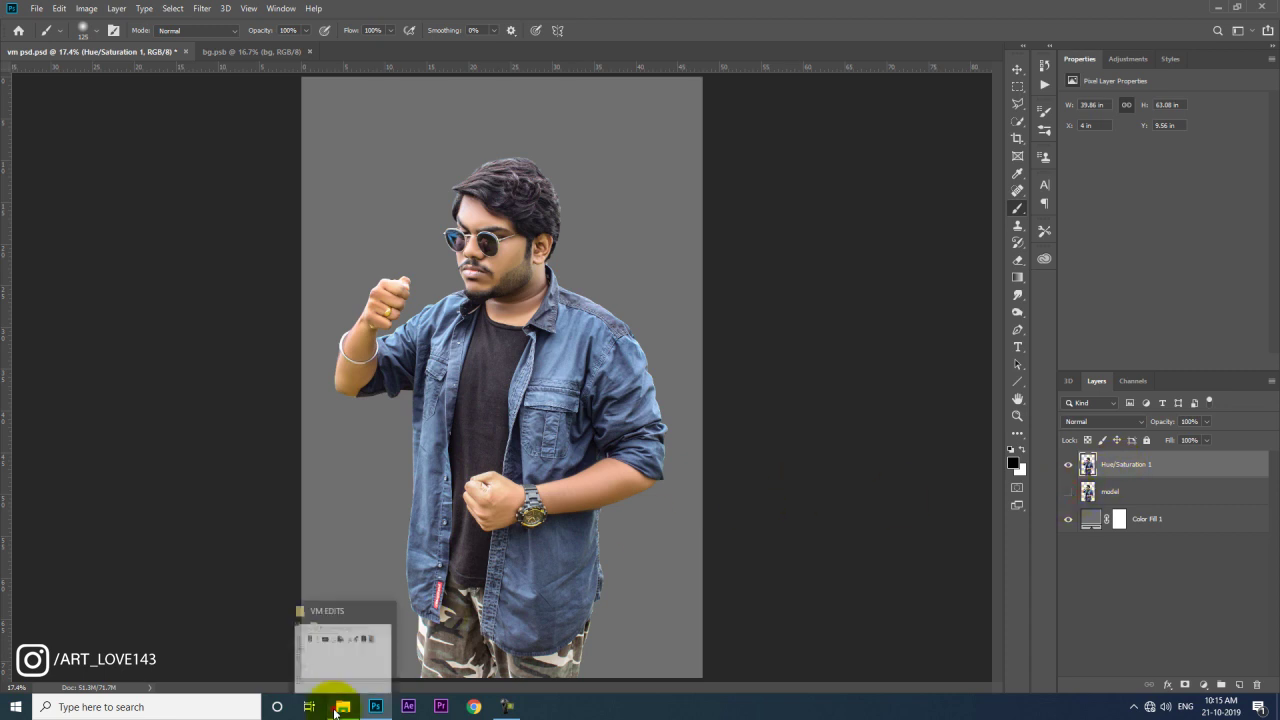
click(342, 706)
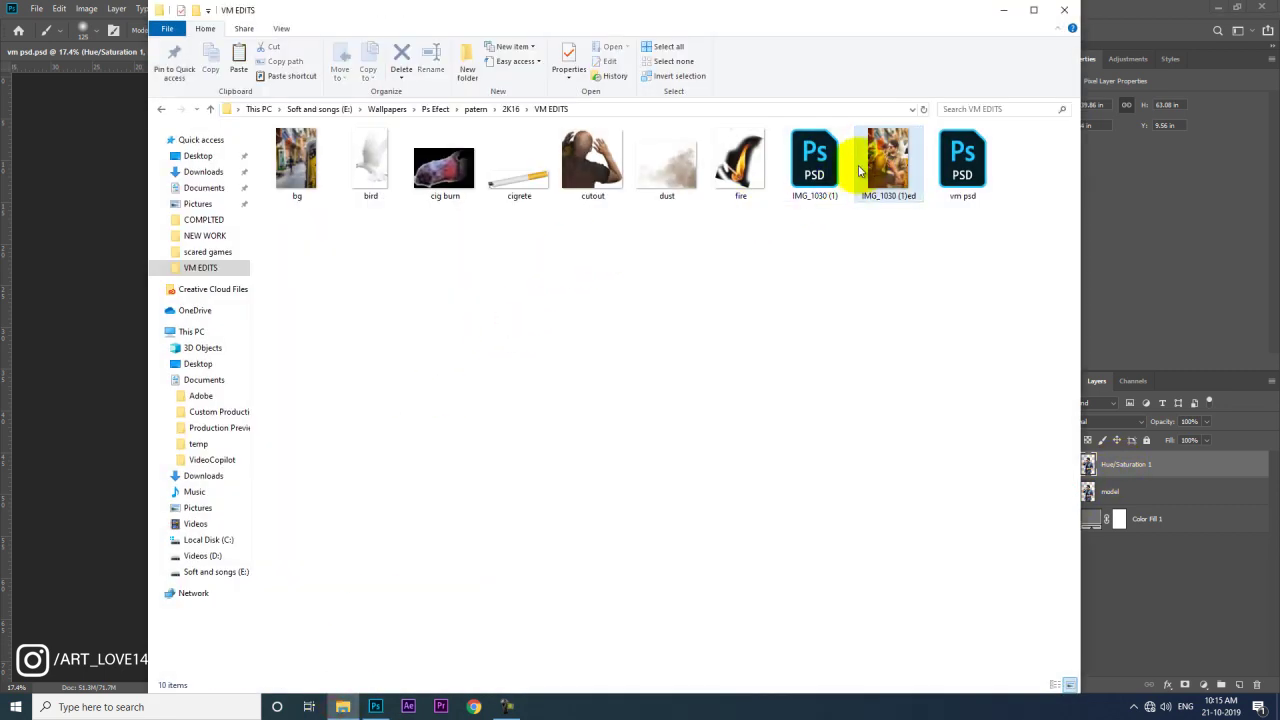
click(292, 172)
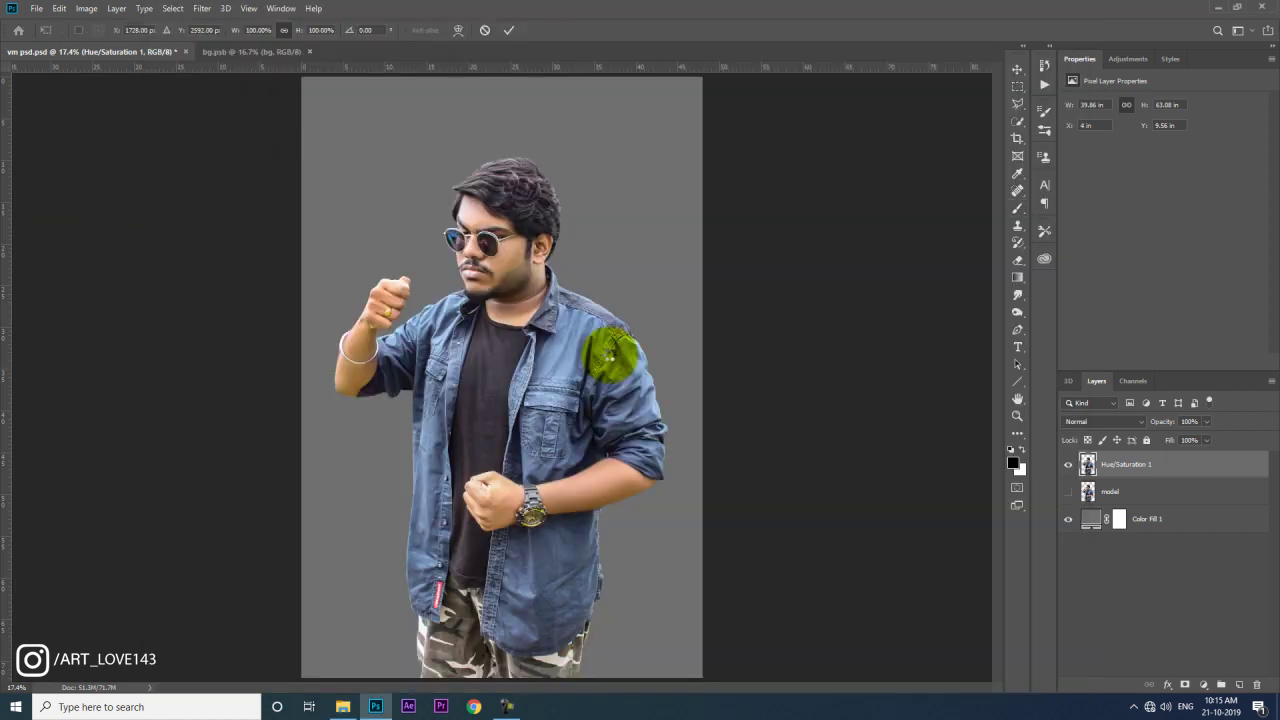
Step: Place the bg street photo and move its layer beneath the figure
drag(292, 172, 600, 357)
key(Return)
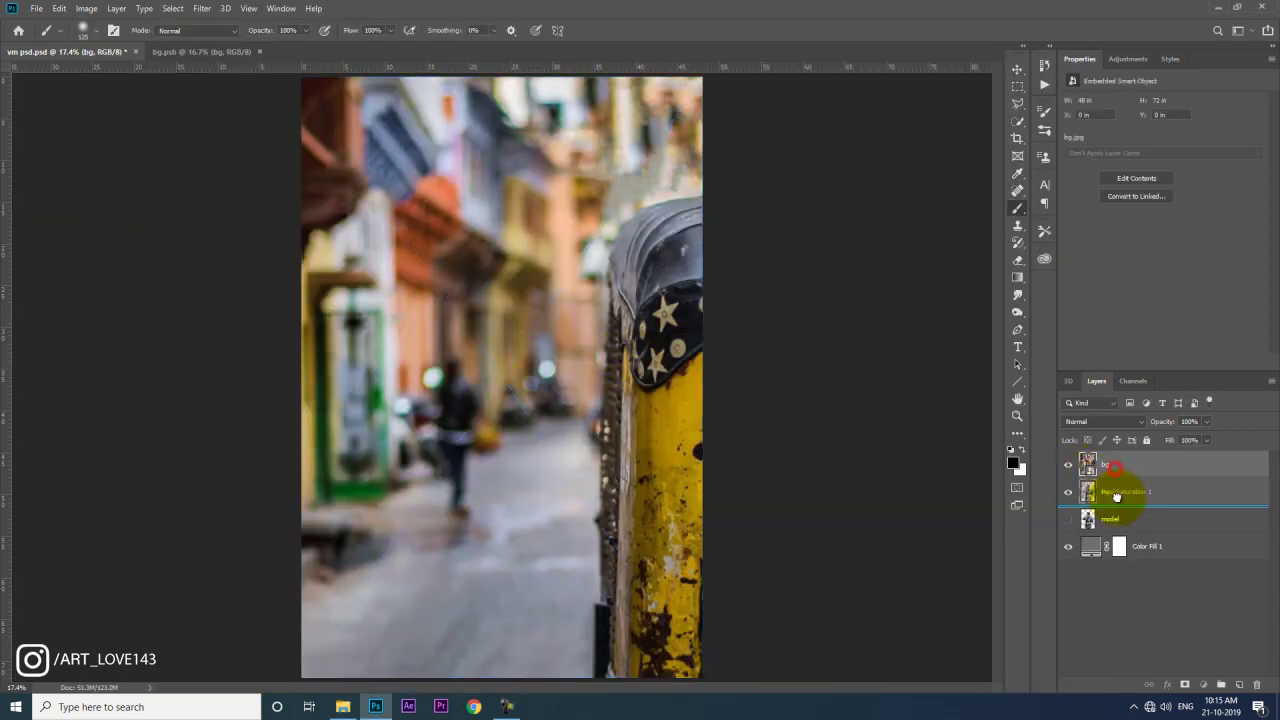
drag(1088, 465, 1108, 490)
key(ctrl+minus)
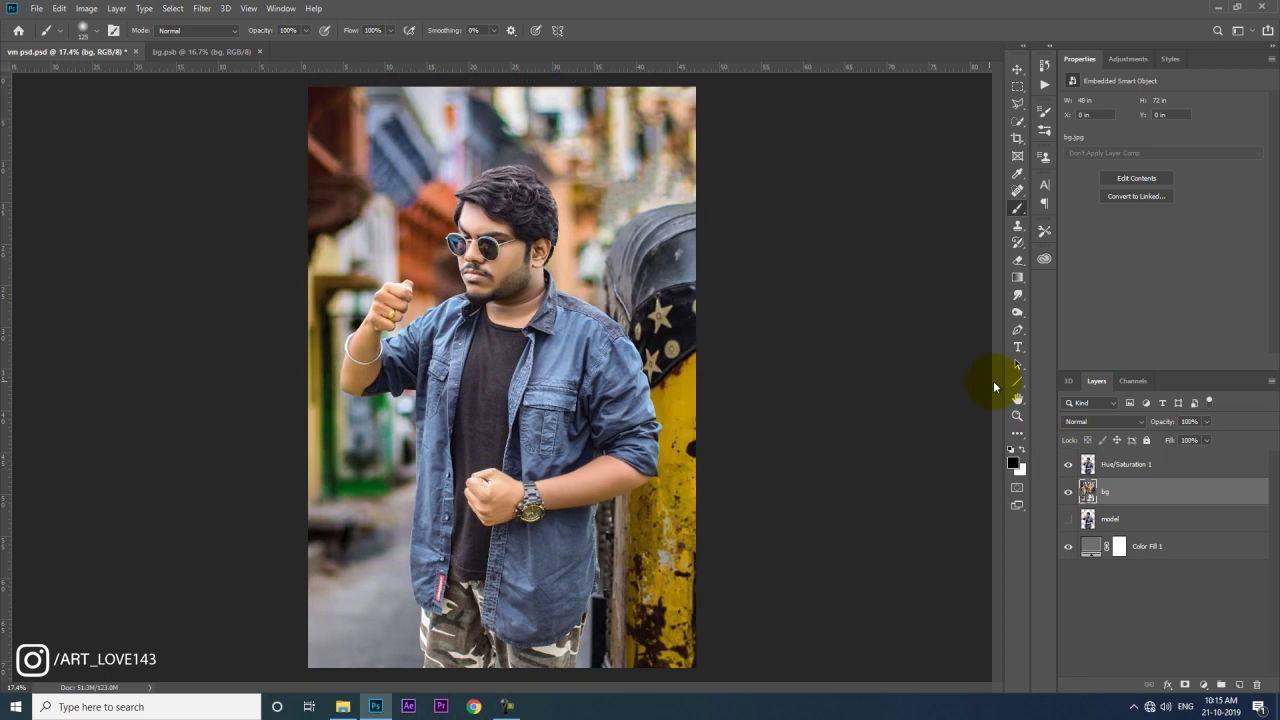
key(ctrl+minus)
Step: Convert the Hue/Saturation 1 figure layer to a smart object
click(1017, 70)
click(1125, 464)
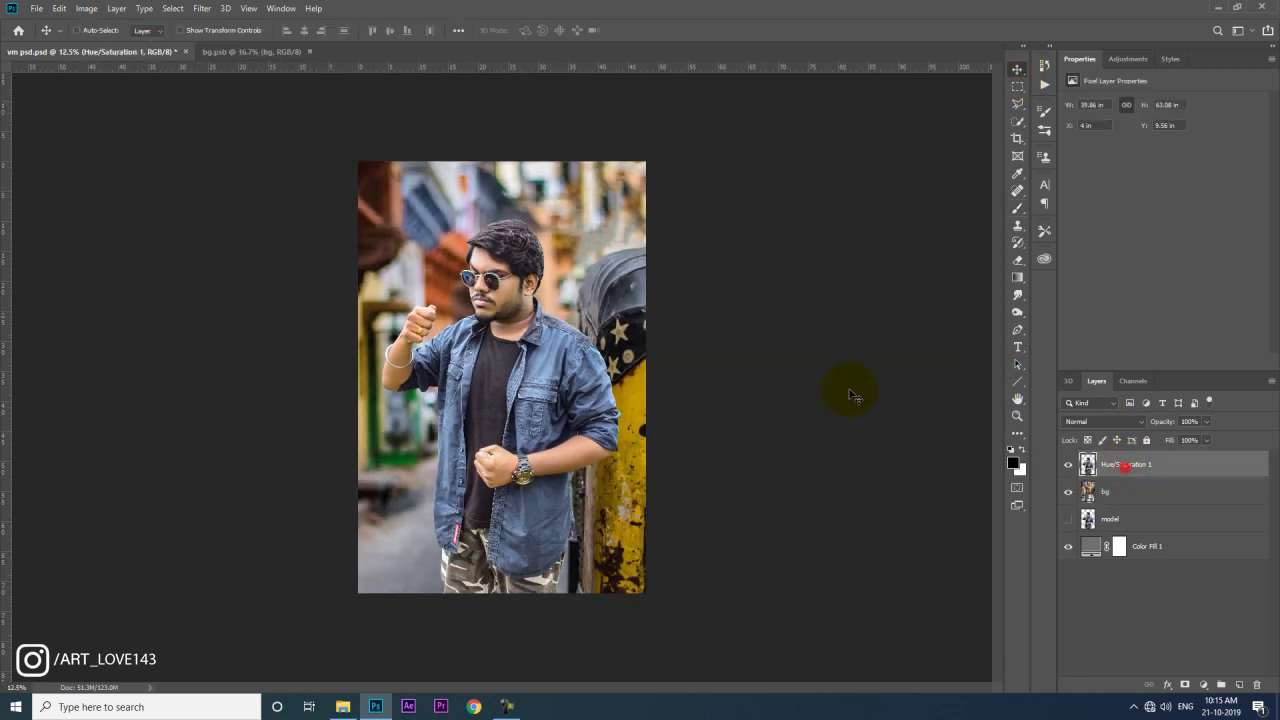
right_click(1136, 466)
click(1100, 313)
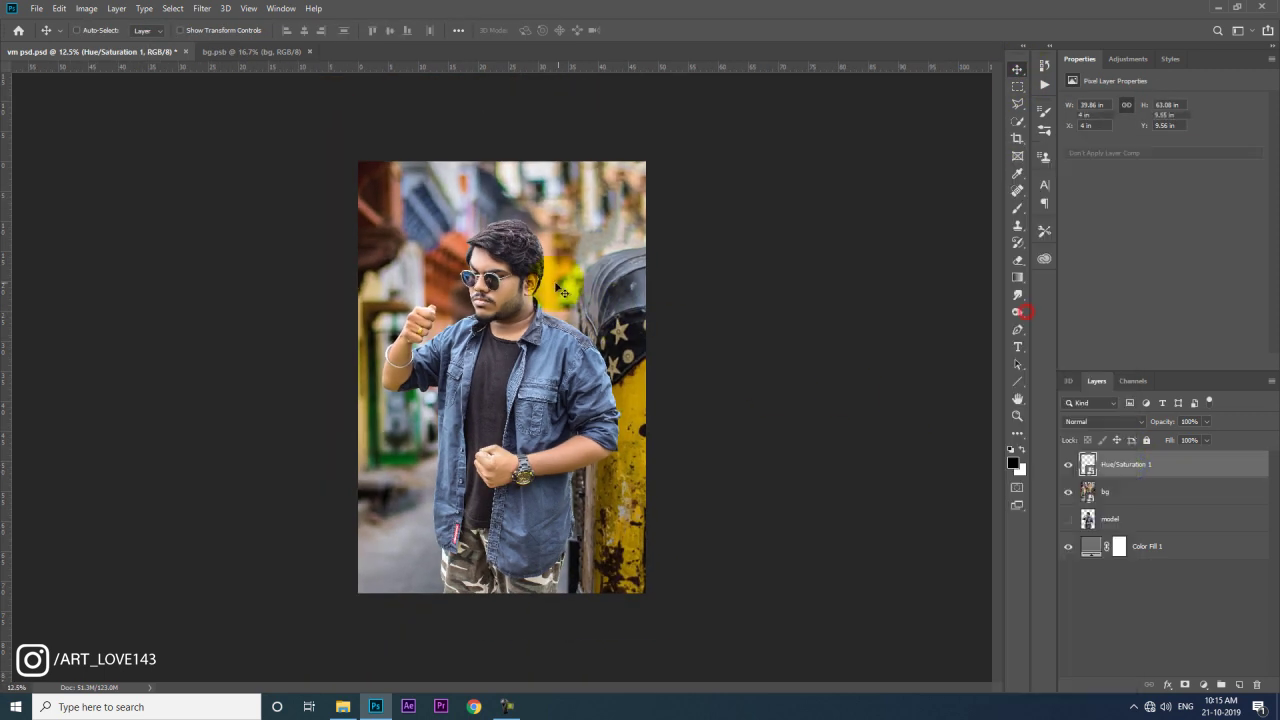
Step: Free-transform the figure, rotating it about 2.34° and shifting it right and down
click(60, 9)
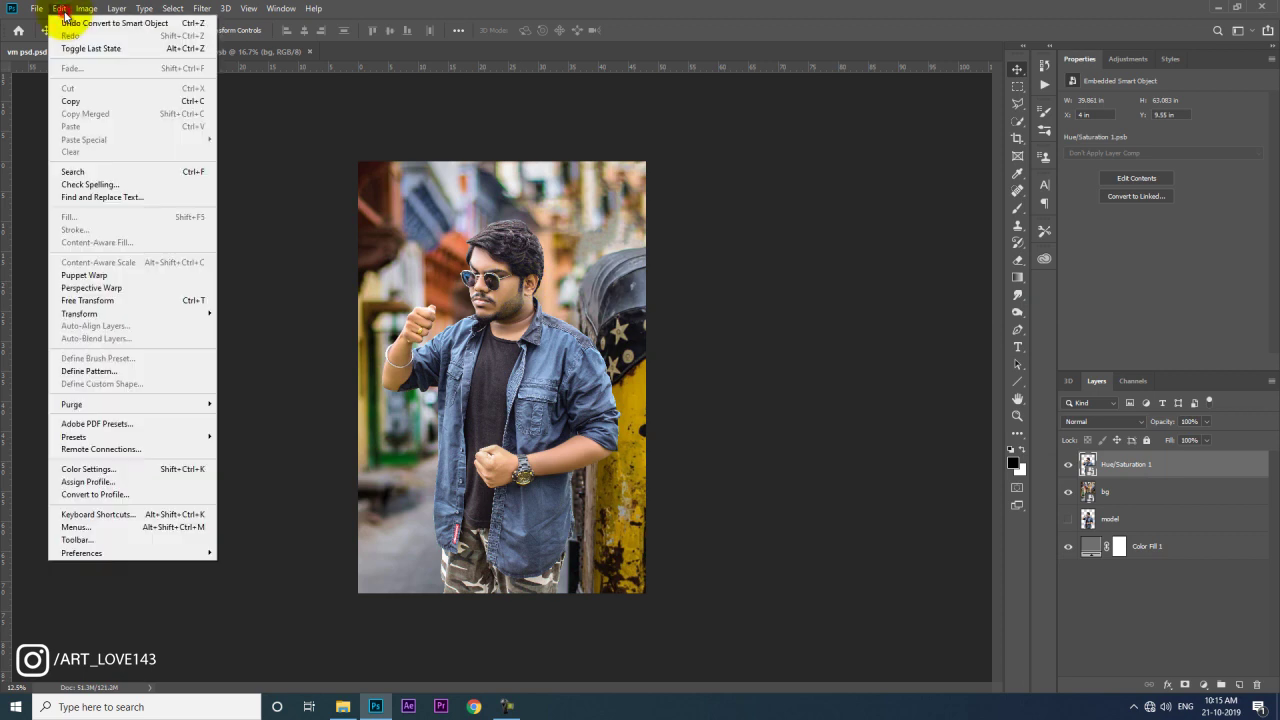
click(94, 300)
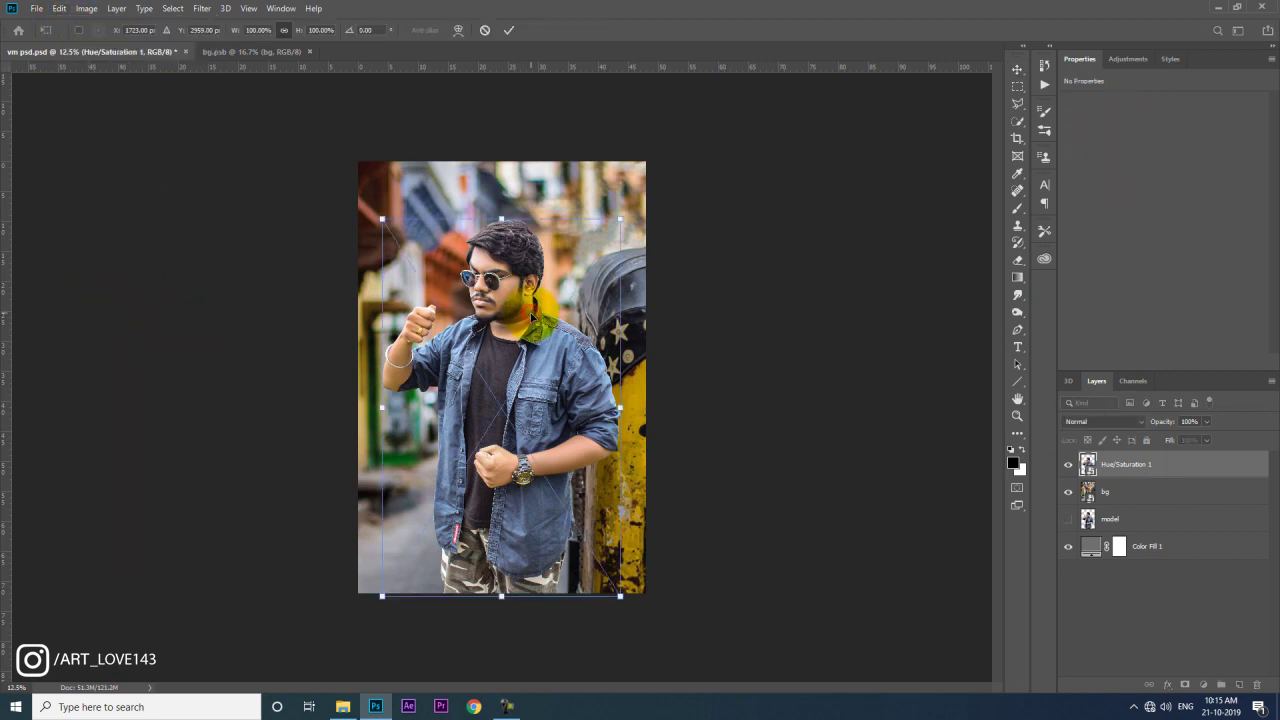
drag(558, 205, 570, 212)
drag(550, 355, 568, 380)
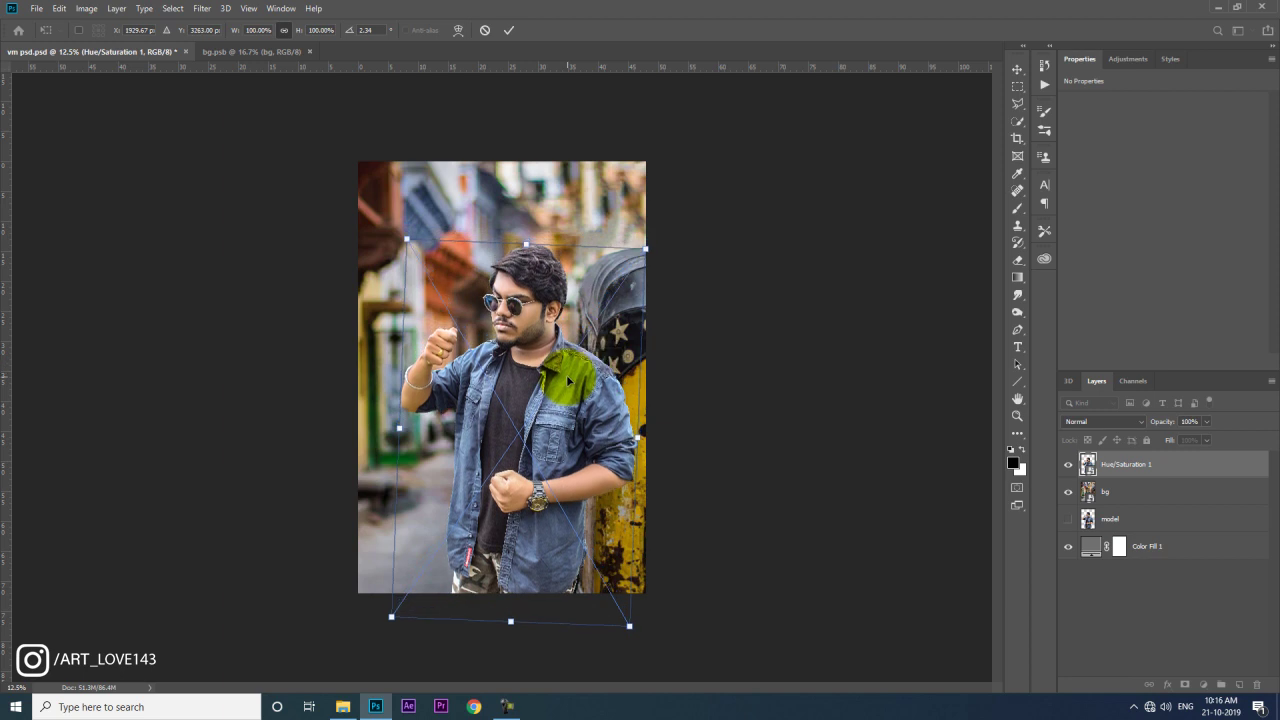
drag(567, 380, 572, 292)
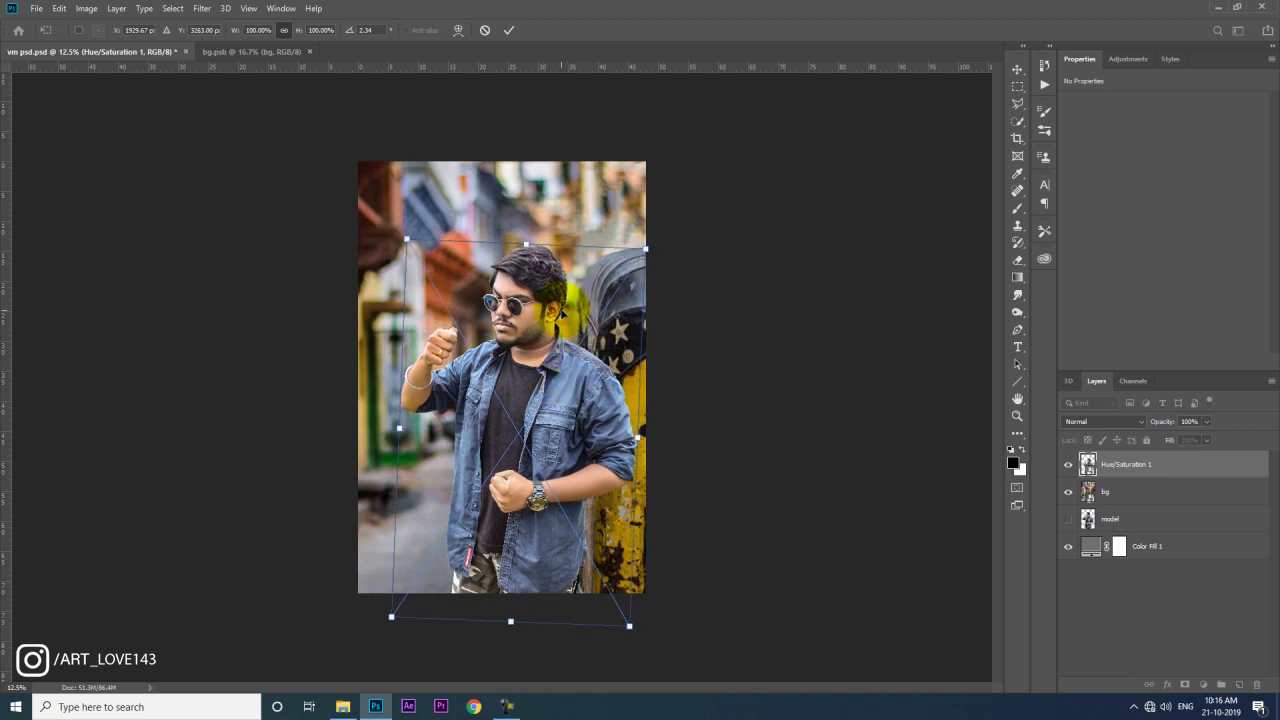
drag(563, 310, 552, 316)
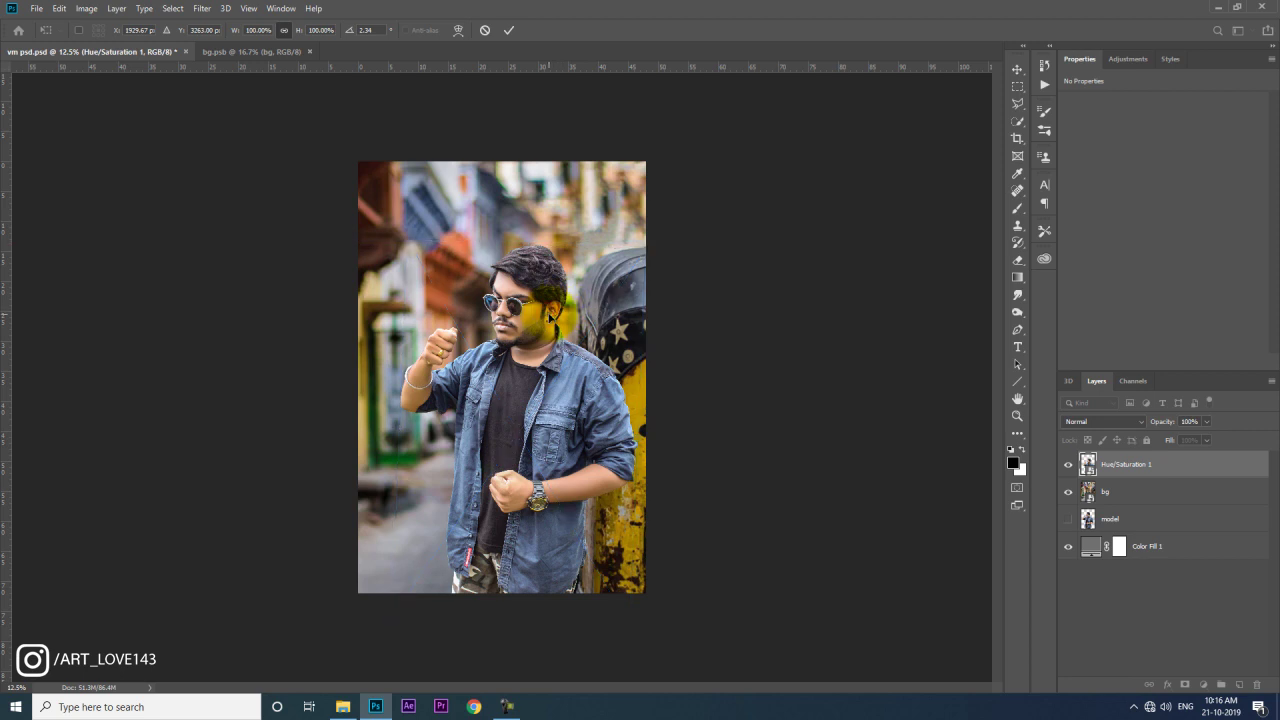
drag(550, 314, 555, 324)
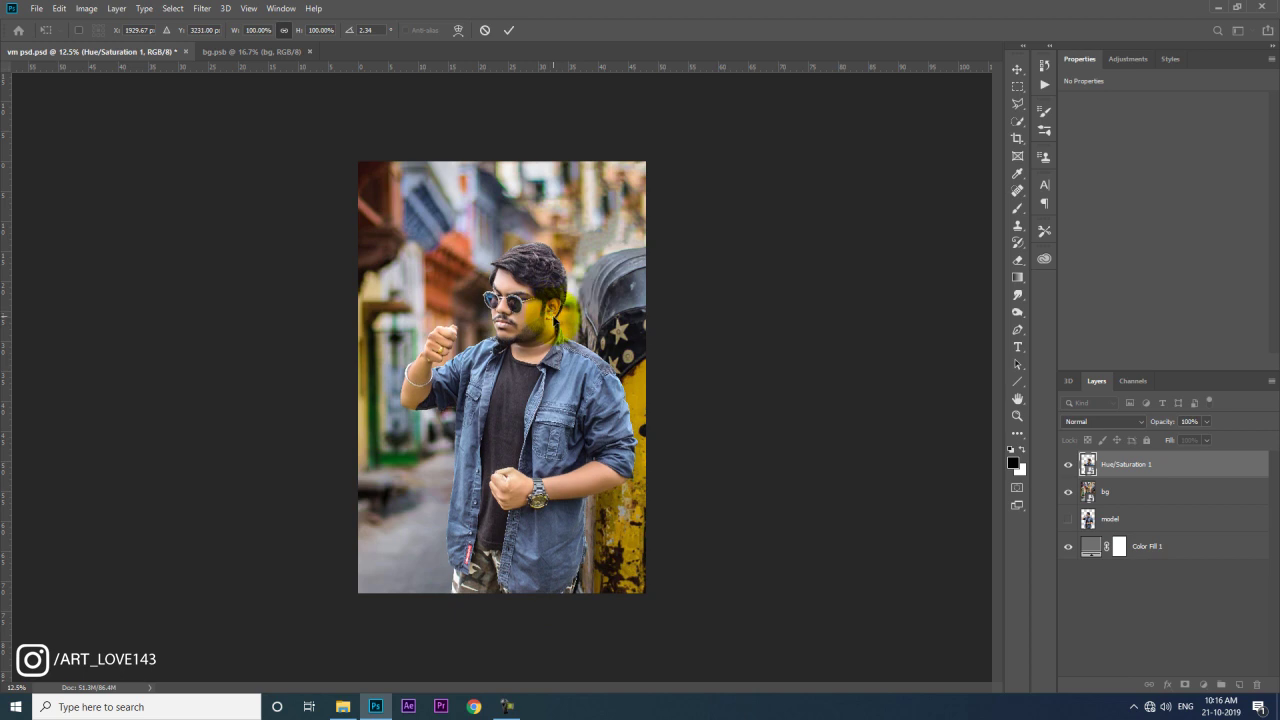
key(Down)
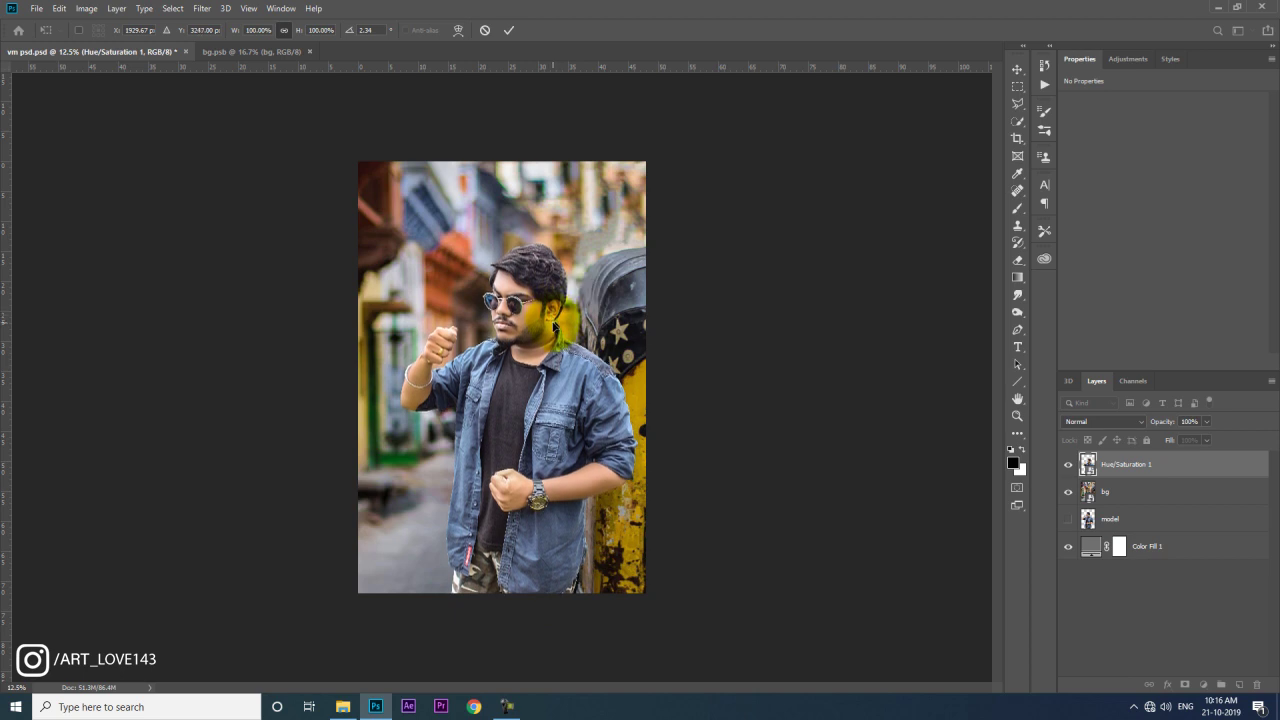
key(Down)
key(Down)
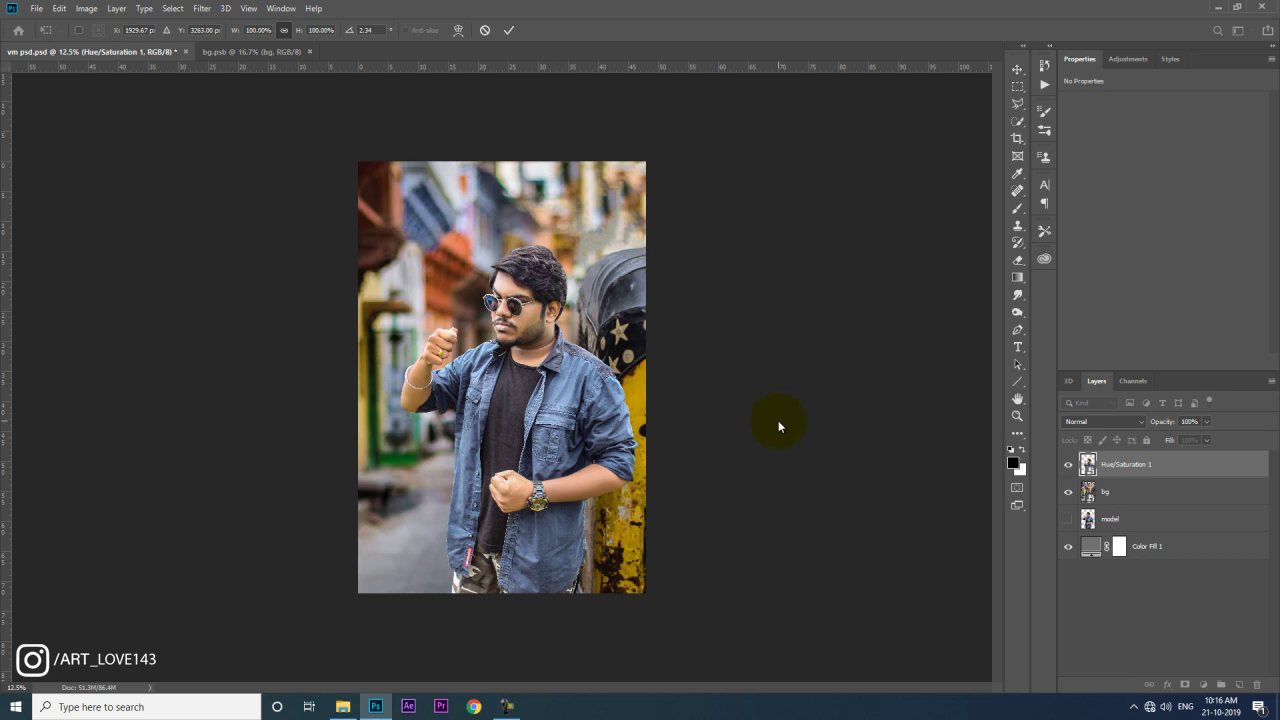
click(343, 707)
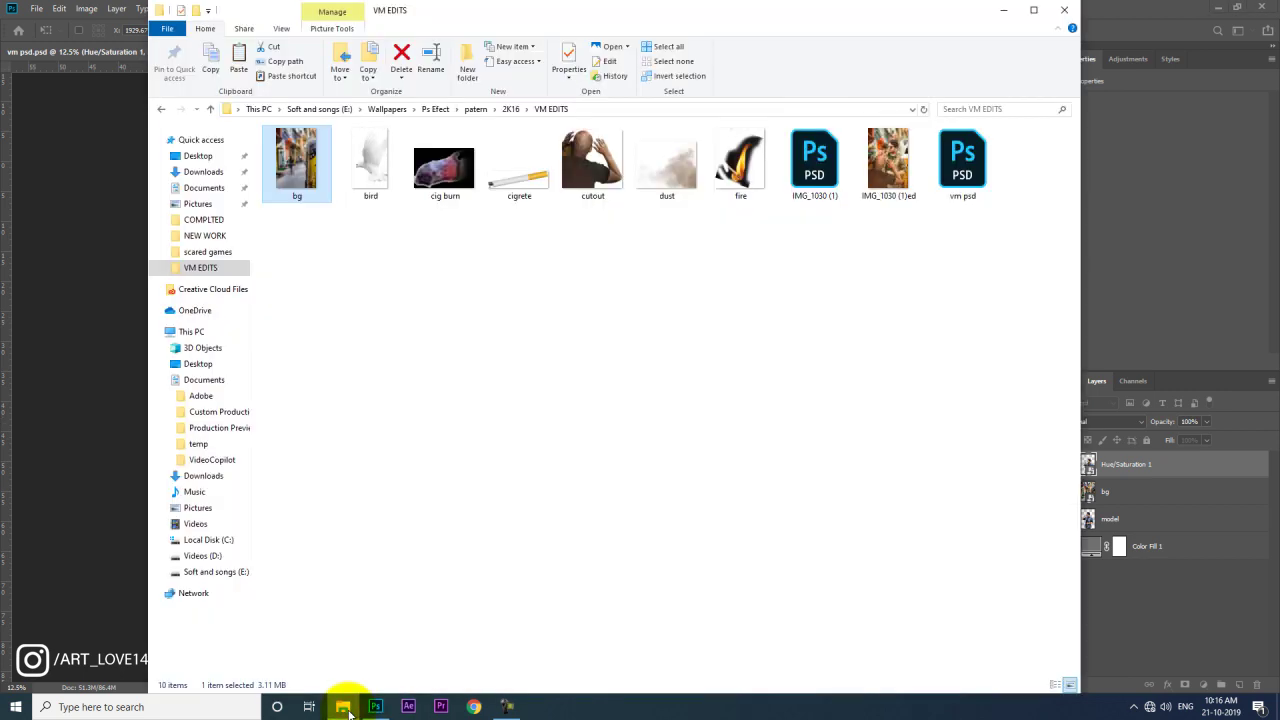
click(345, 707)
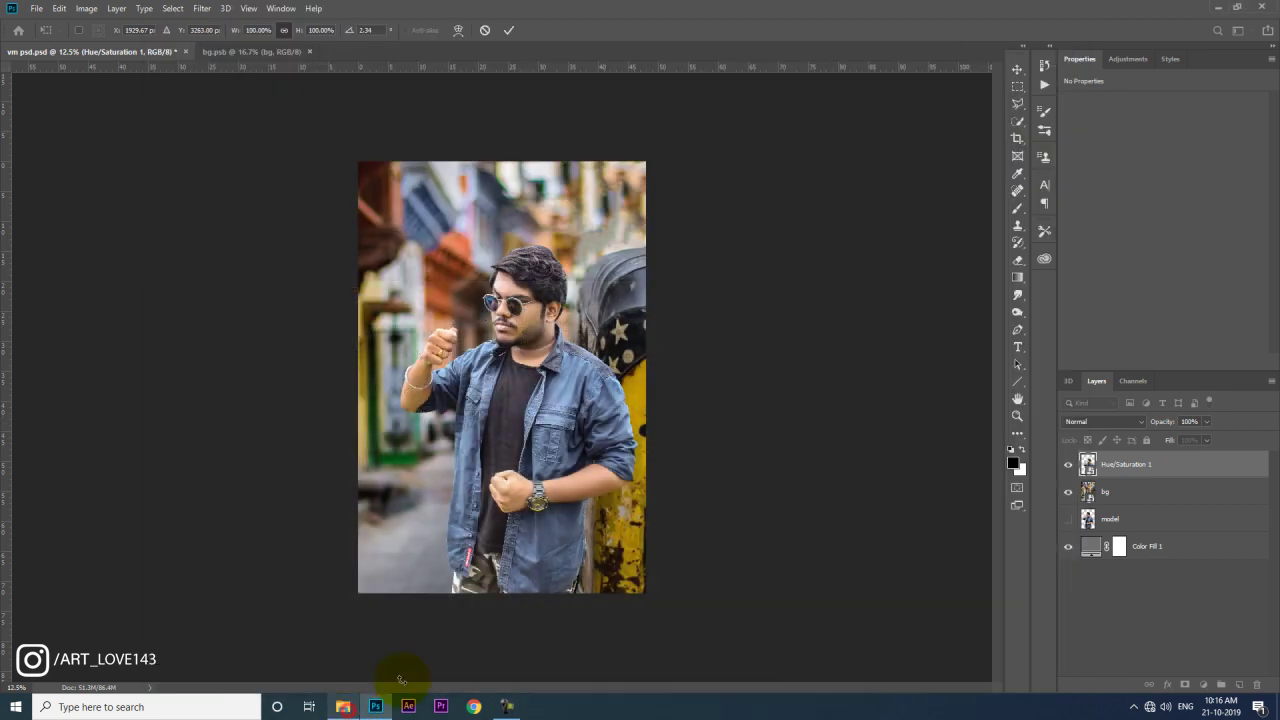
Step: Commit the figure's transform, compare it hidden, and nudge it slightly right and down
scroll(813, 400, up, 2)
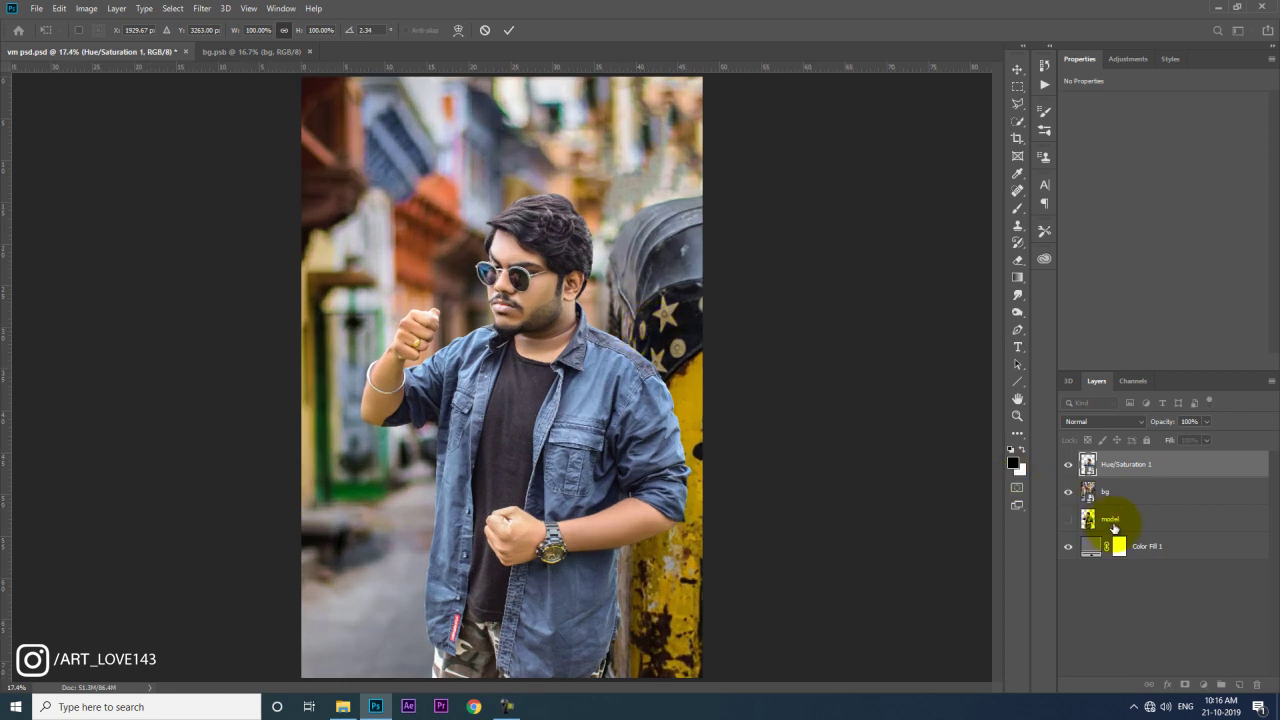
key(Return)
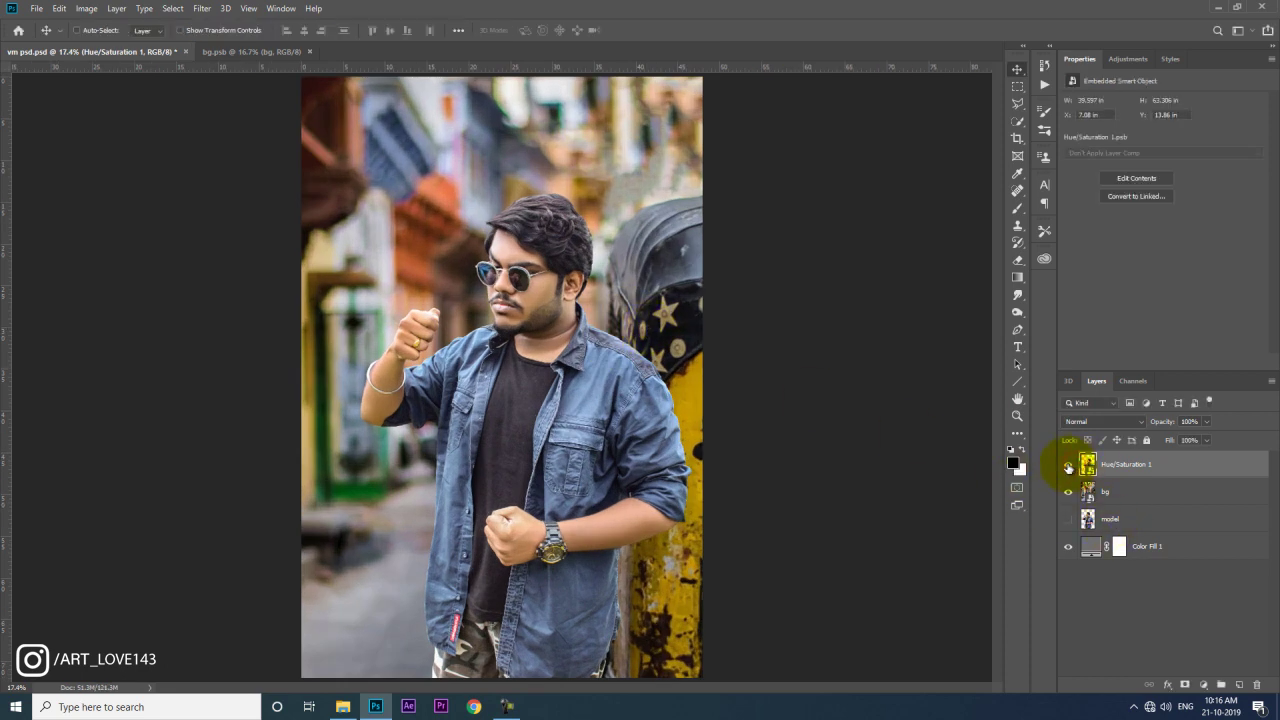
click(1068, 464)
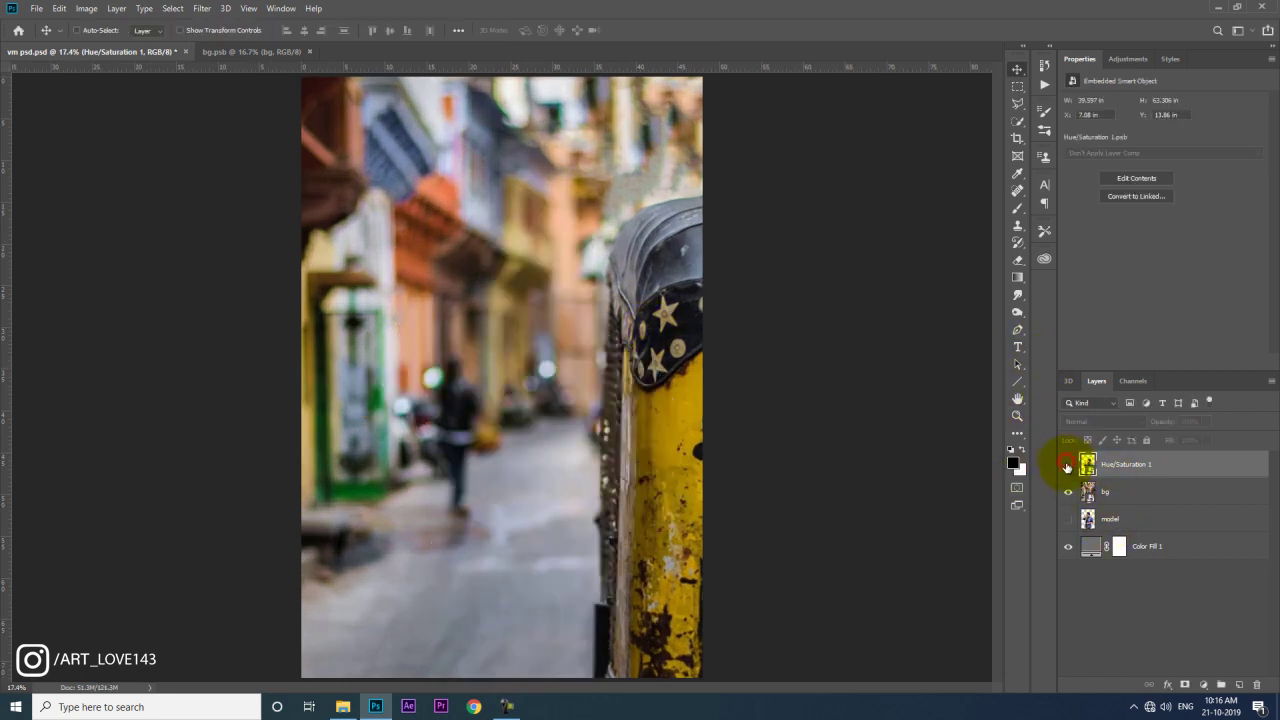
key(ctrl+minus)
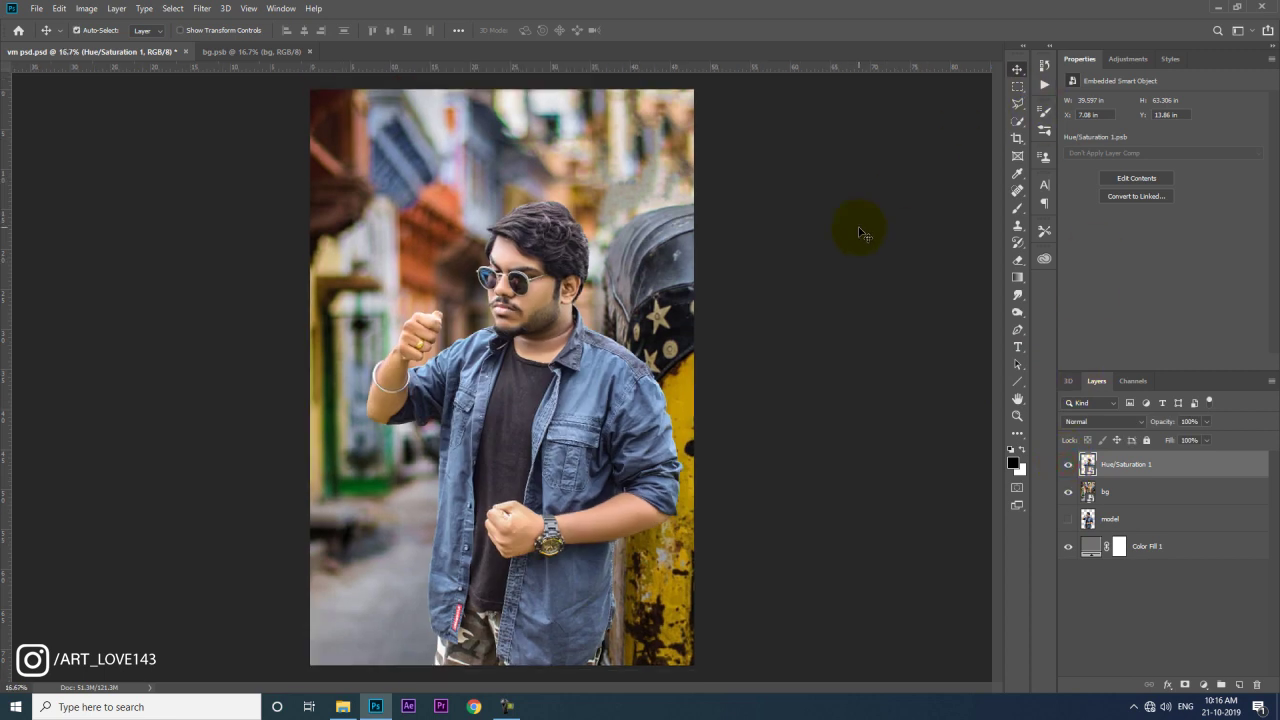
key(ctrl+minus)
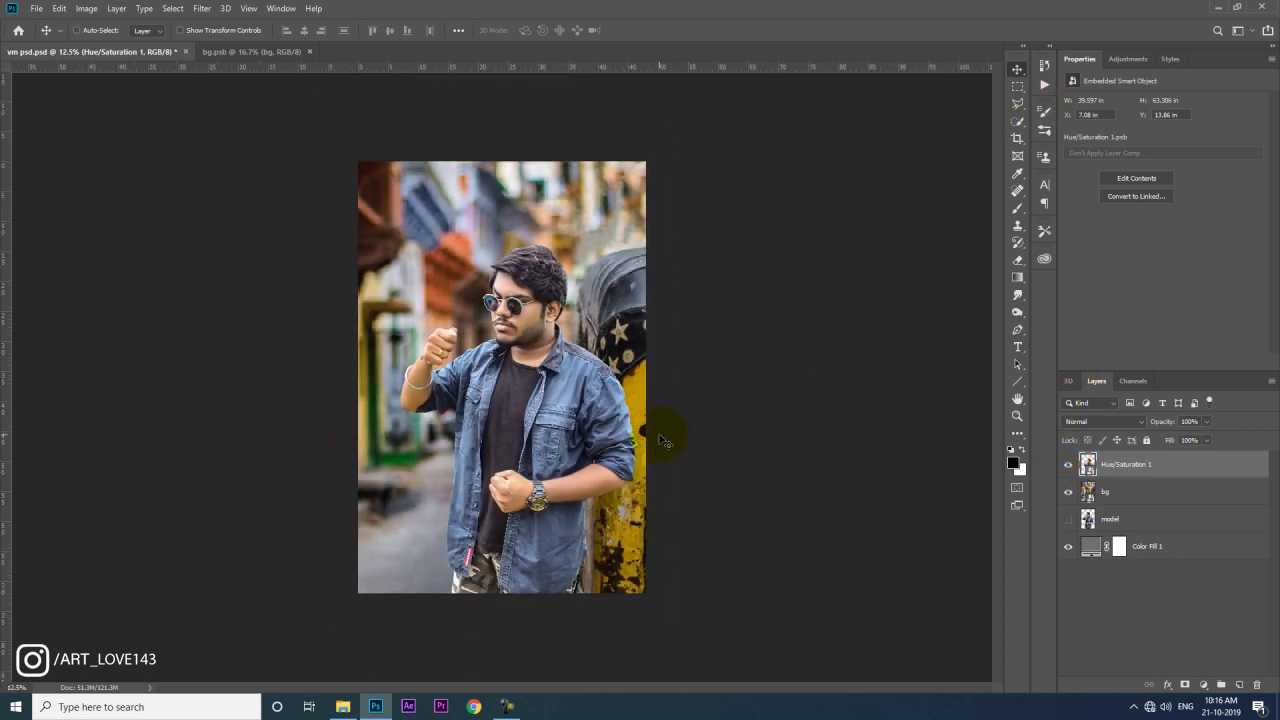
key(Right)
key(Down)
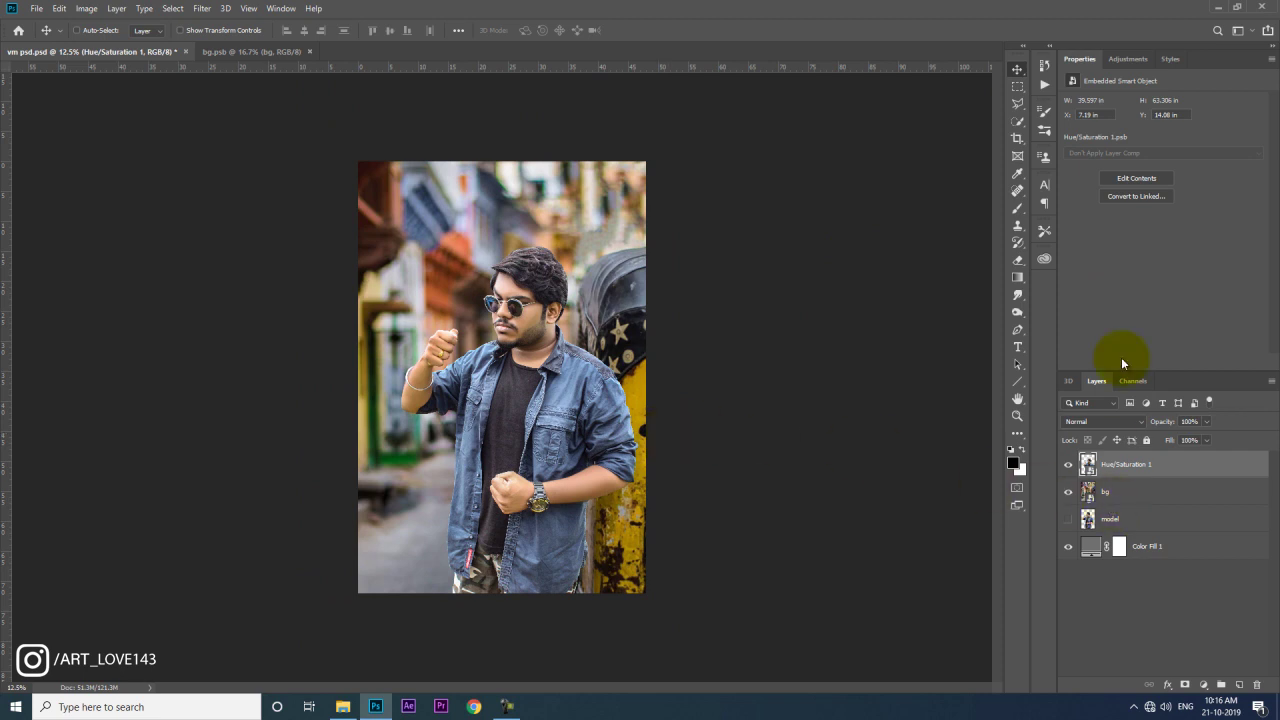
Step: Add a Hue/Saturation adjustment clipped to the figure, targeting the blues of his shirt
click(1128, 59)
click(1088, 107)
click(1178, 364)
click(1073, 120)
click(570, 385)
Step: Shift the Blues hue to -180, widen the colour range, and set Saturation to -9
key(ctrl+plus)
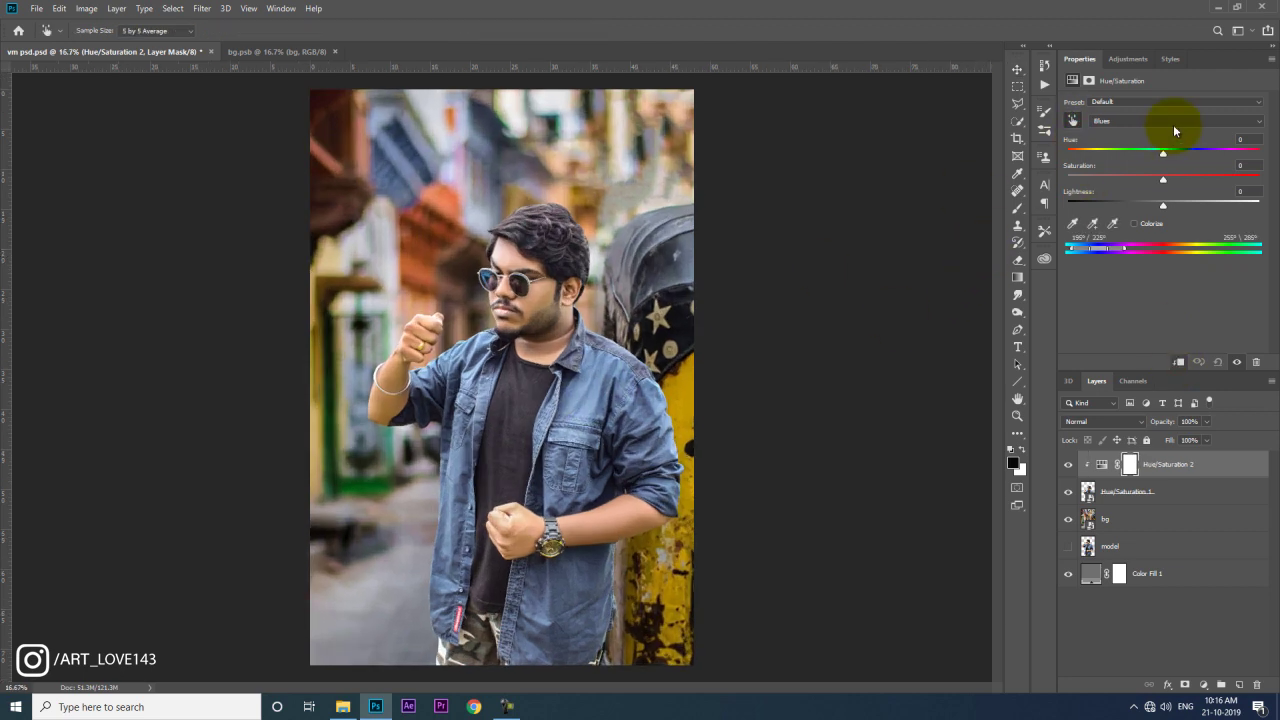
mouse_move(1165, 153)
mouse_down()
mouse_move(1127, 156)
mouse_move(1194, 150)
mouse_move(1014, 163)
mouse_up()
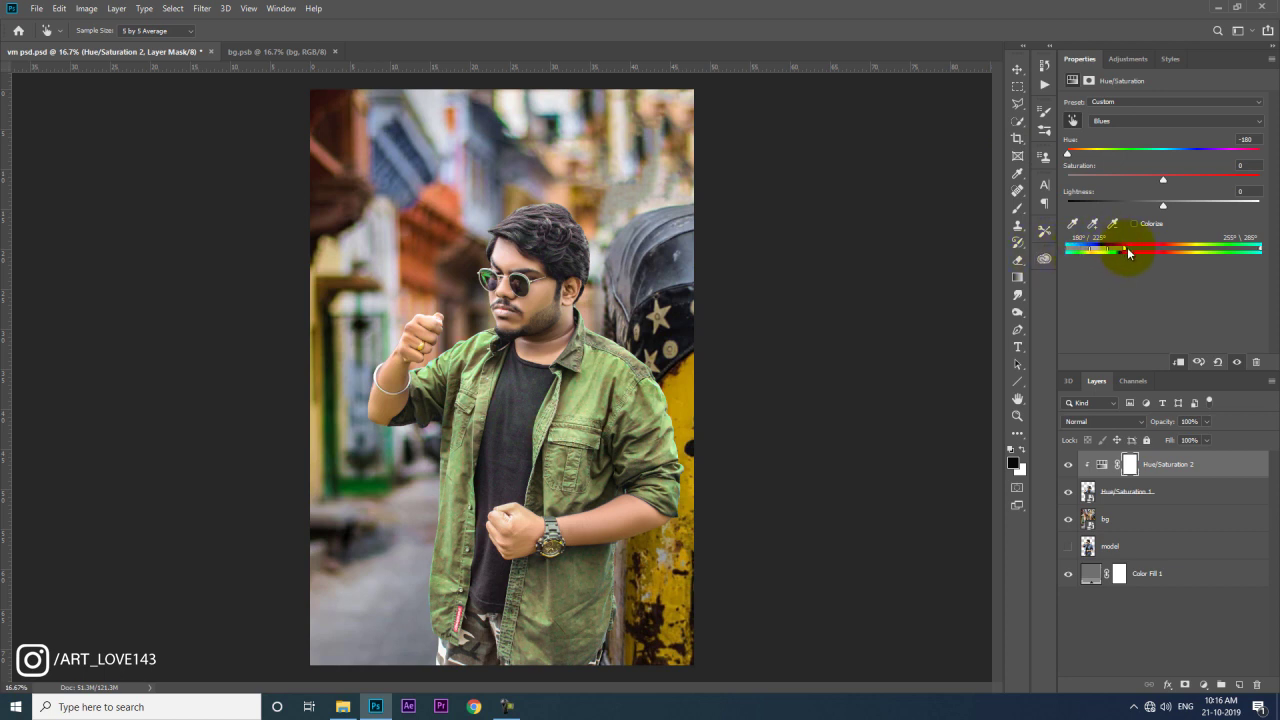
mouse_move(1164, 254)
mouse_down()
mouse_move(1049, 254)
mouse_move(1082, 252)
mouse_up()
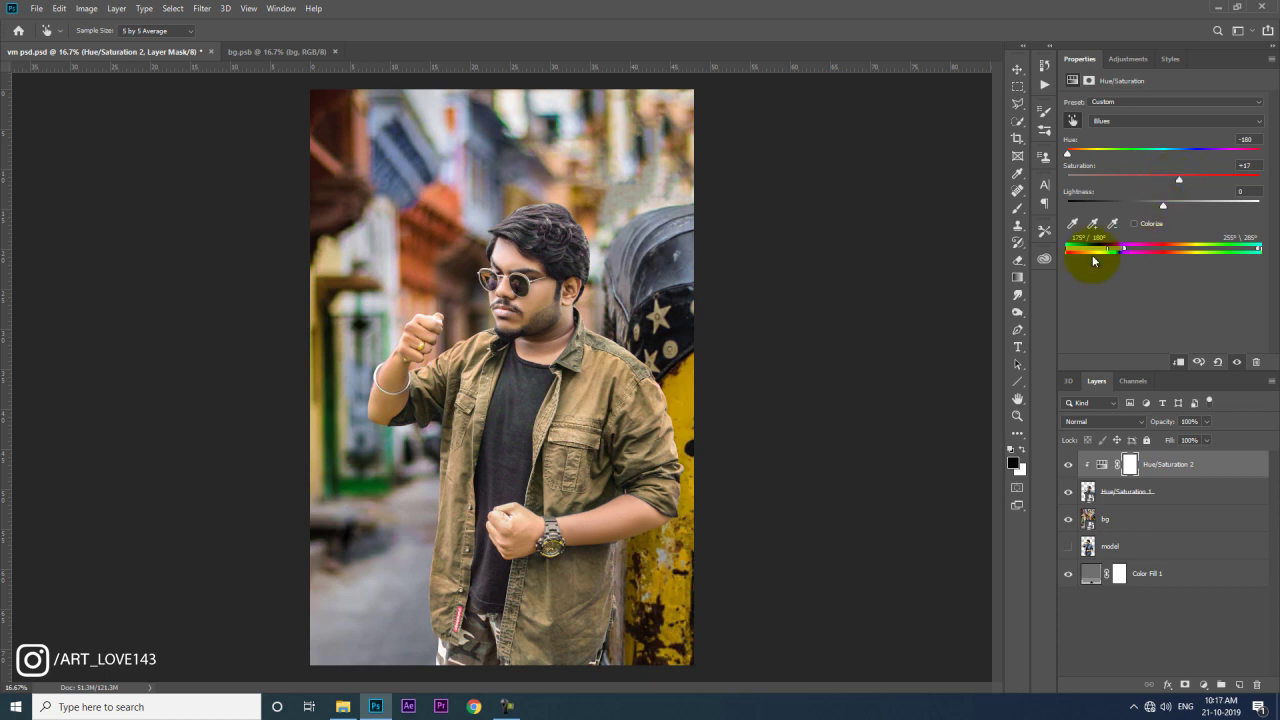
click(1068, 466)
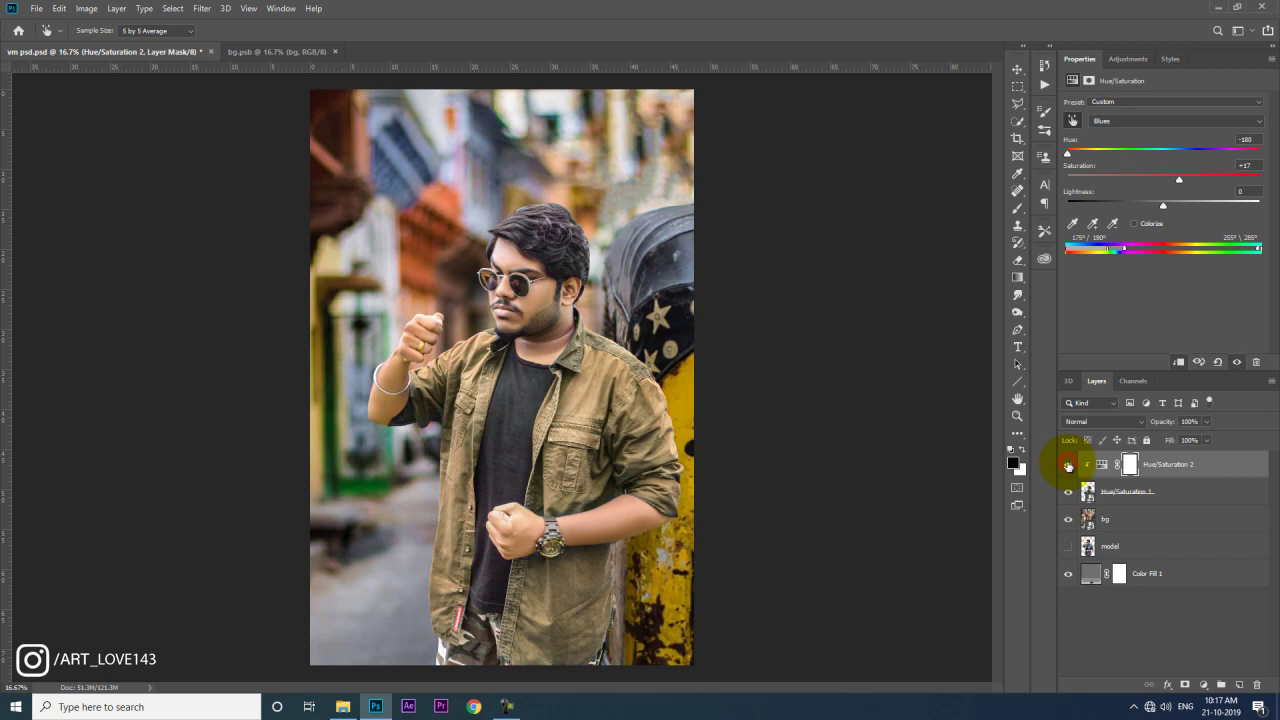
click(1068, 466)
click(1068, 466)
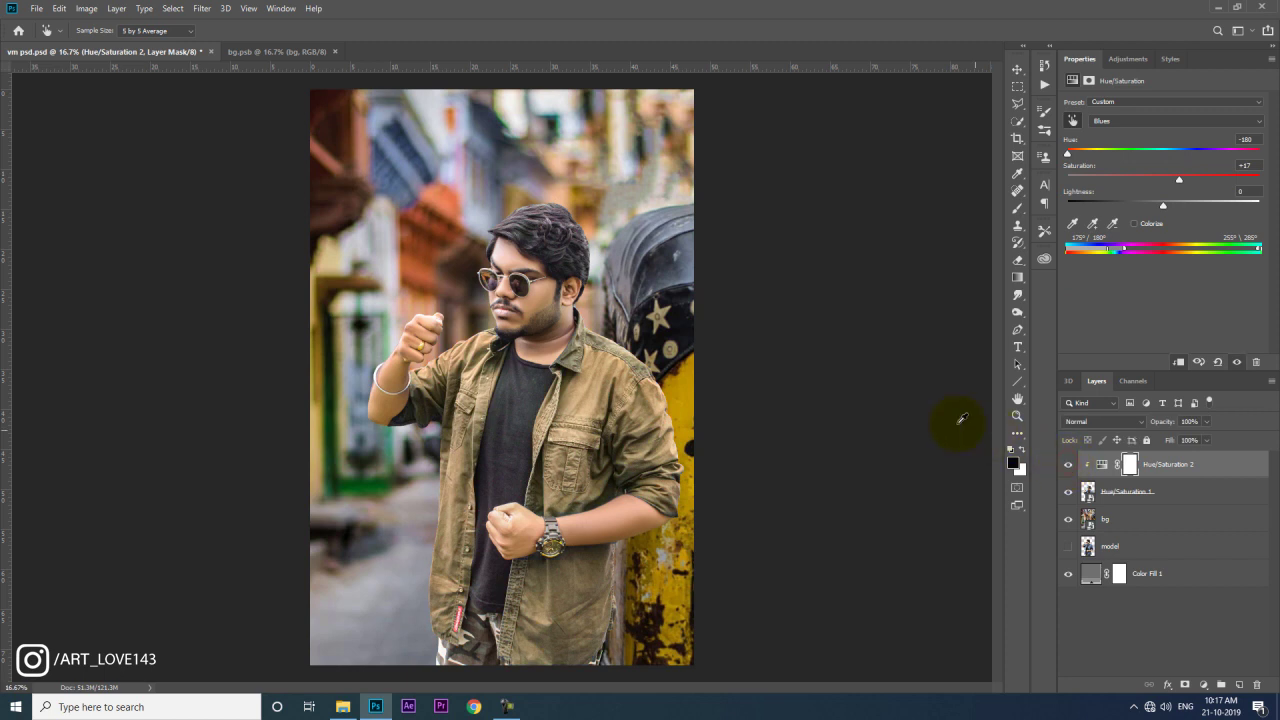
key(ctrl+minus)
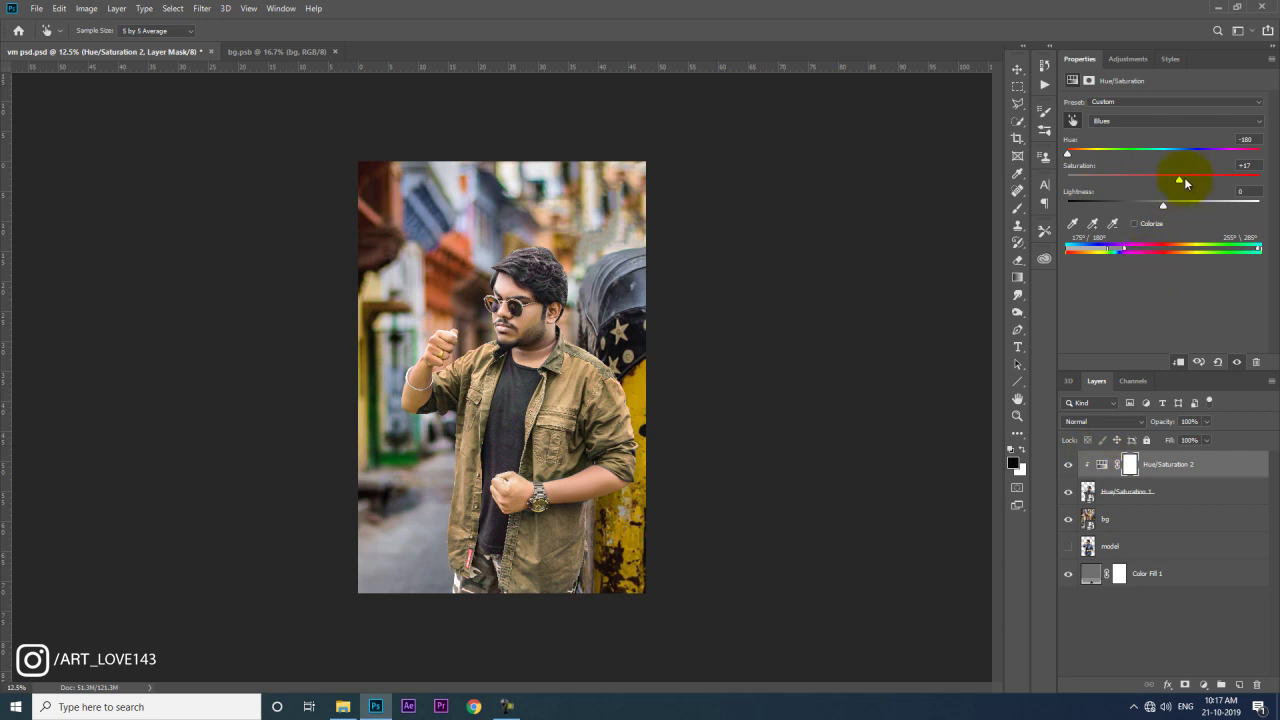
click(1095, 381)
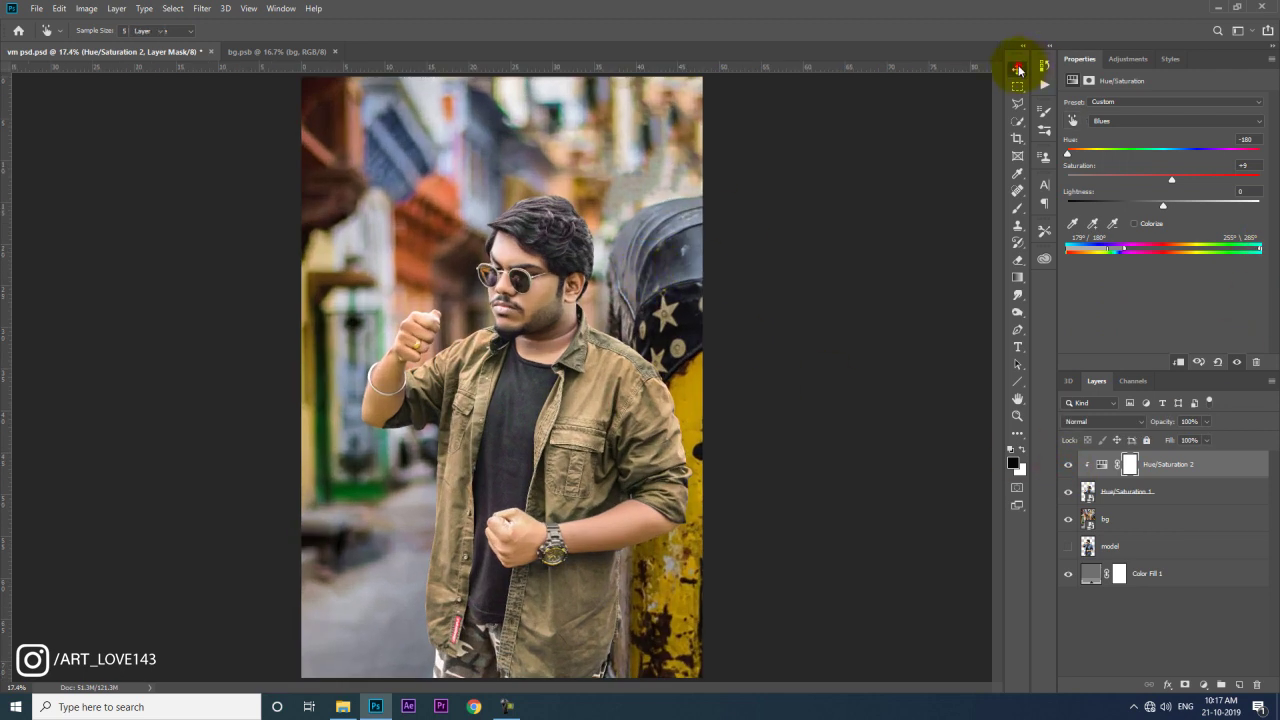
click(1018, 68)
key(ctrl+plus)
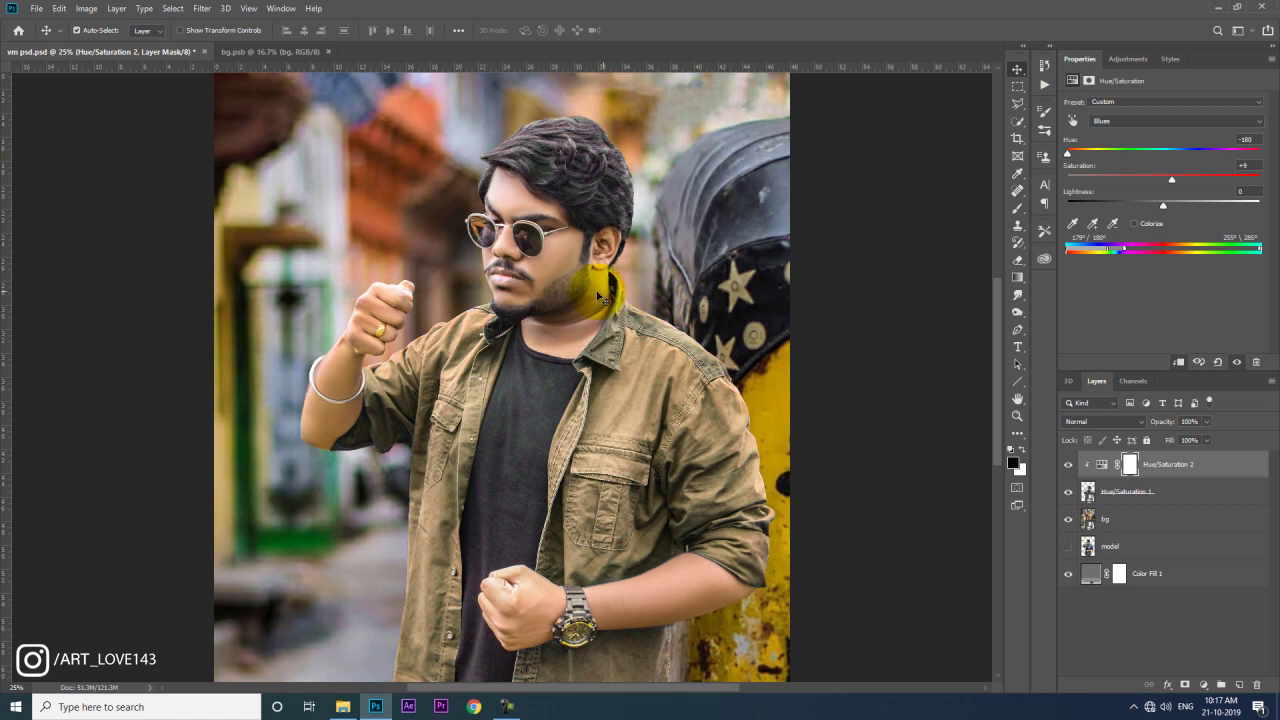
key(ctrl+minus)
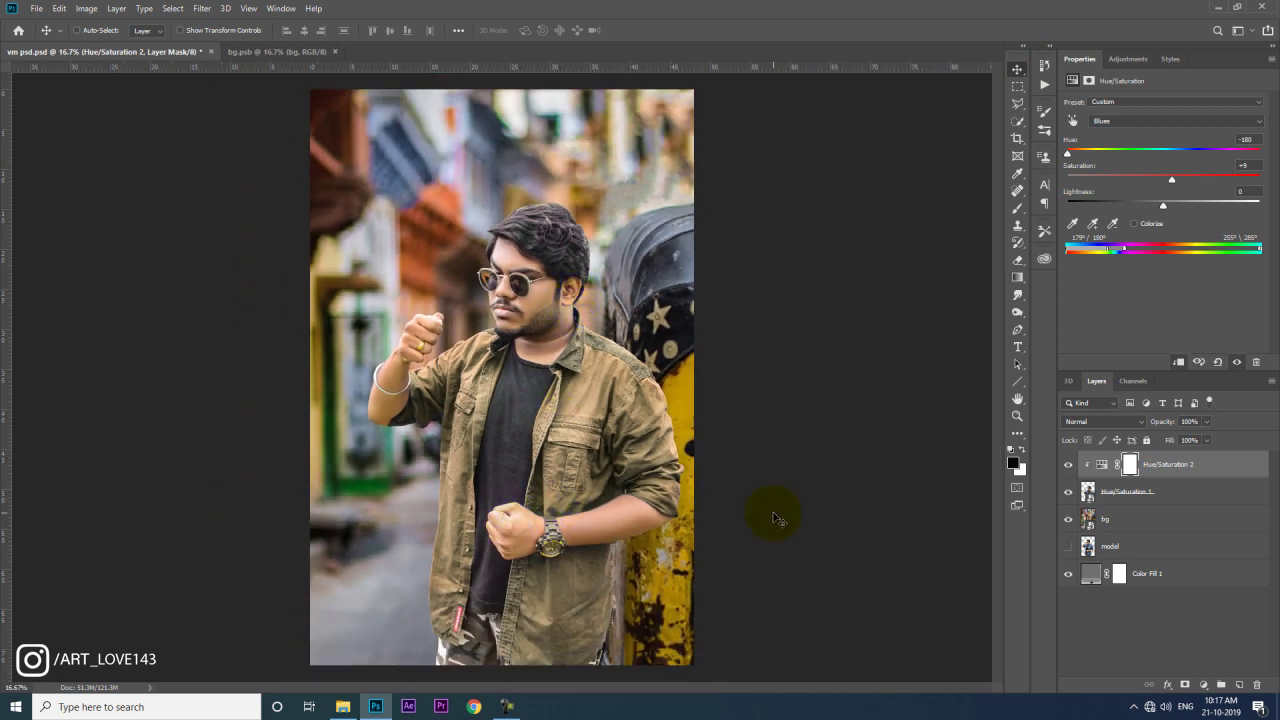
Step: Drag the cigrete image from the VM EDITS folder into the composite
click(342, 706)
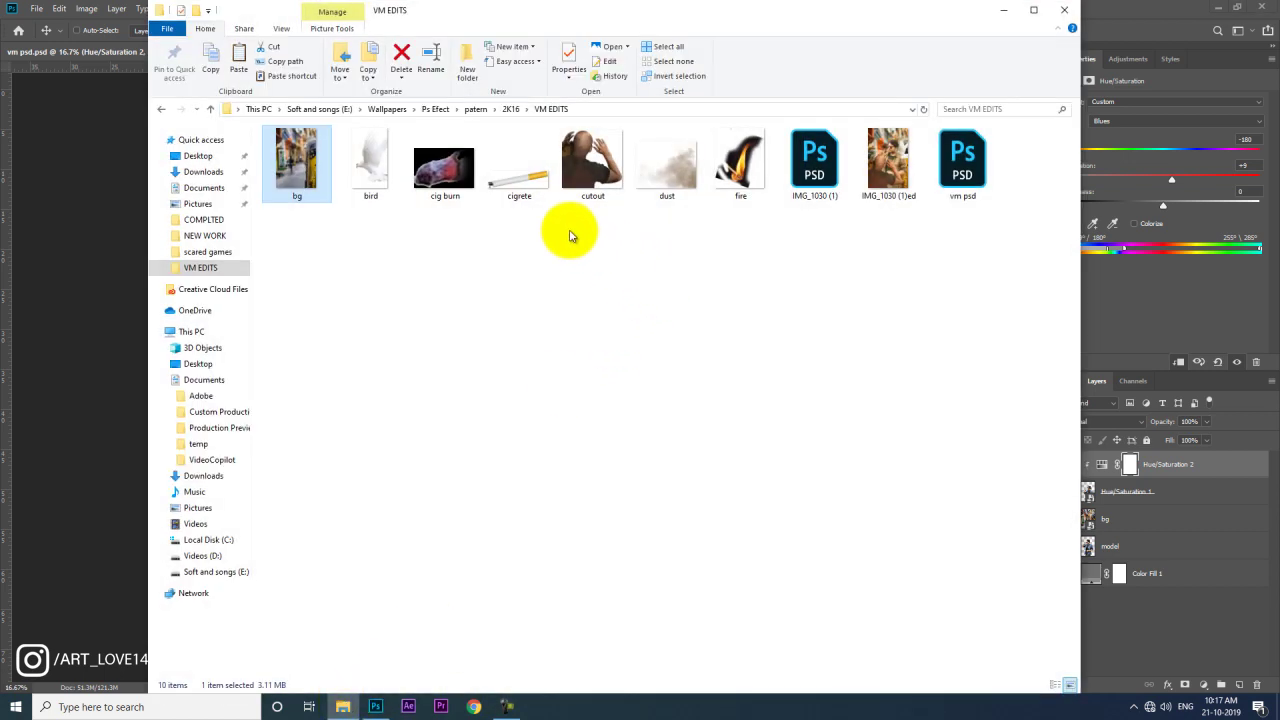
click(536, 194)
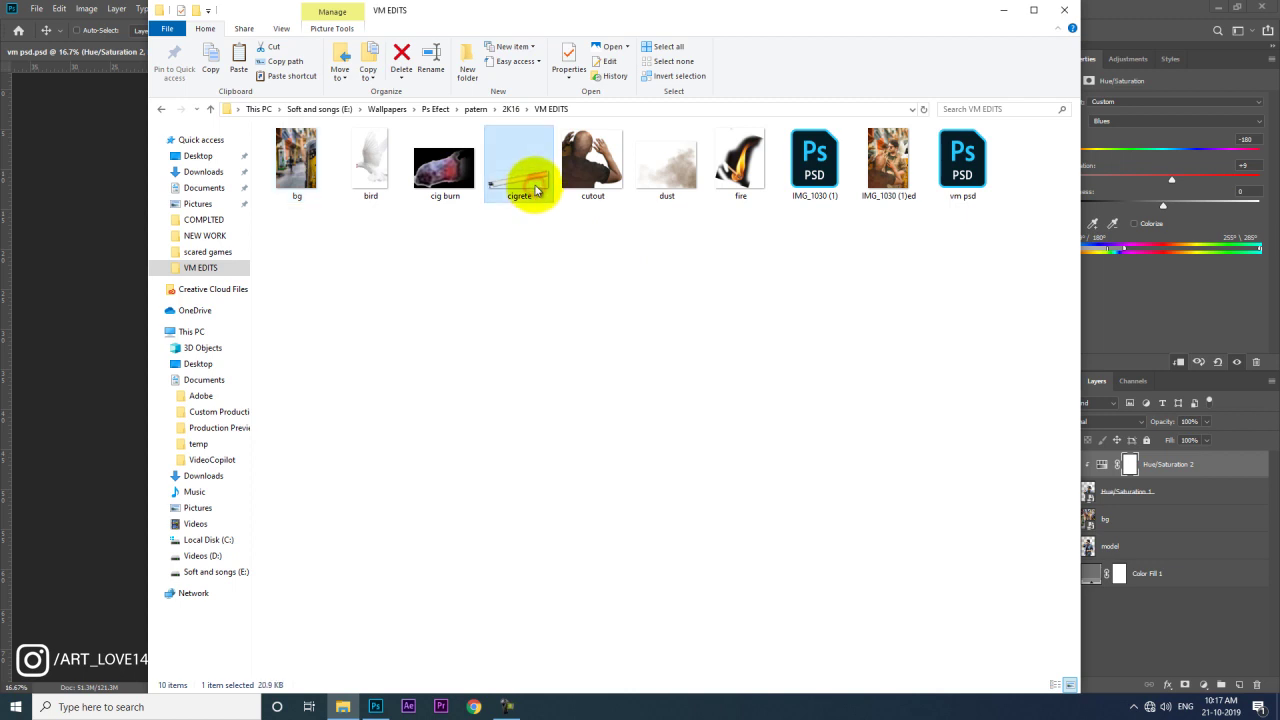
mouse_move(525, 187)
mouse_down()
mouse_move(196, 290)
mouse_move(590, 395)
mouse_up()
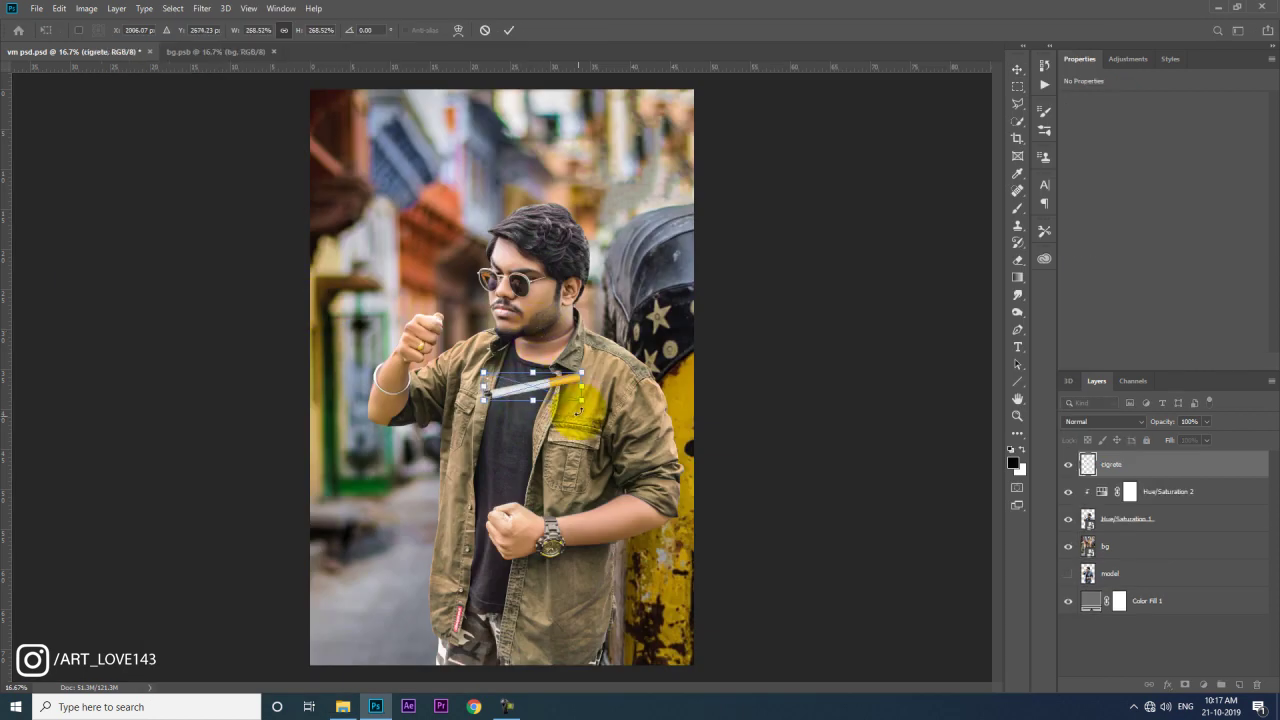
Step: Commit the cigrete placement and move the cigarette up to the man's mouth
key(Return)
scroll(612, 345, up, 1)
scroll(609, 349, up, 1)
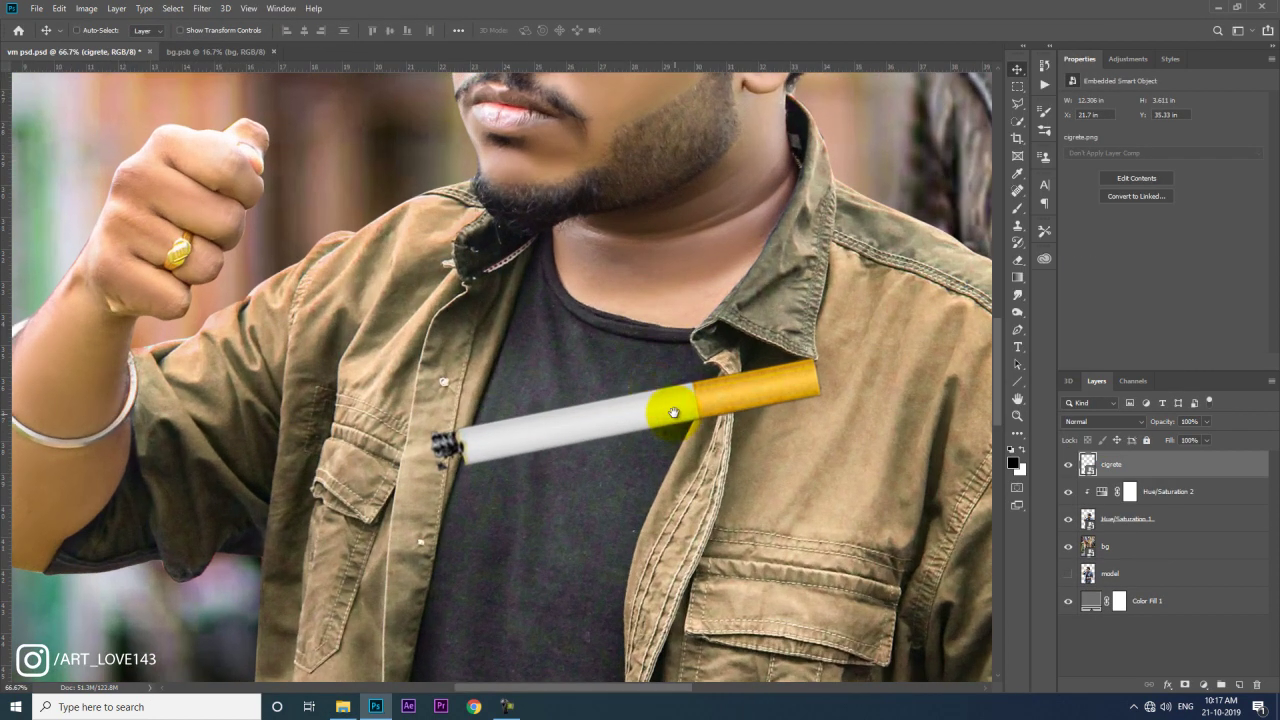
scroll(666, 408, up, 1)
scroll(586, 400, up, 1)
drag(597, 515, 390, 237)
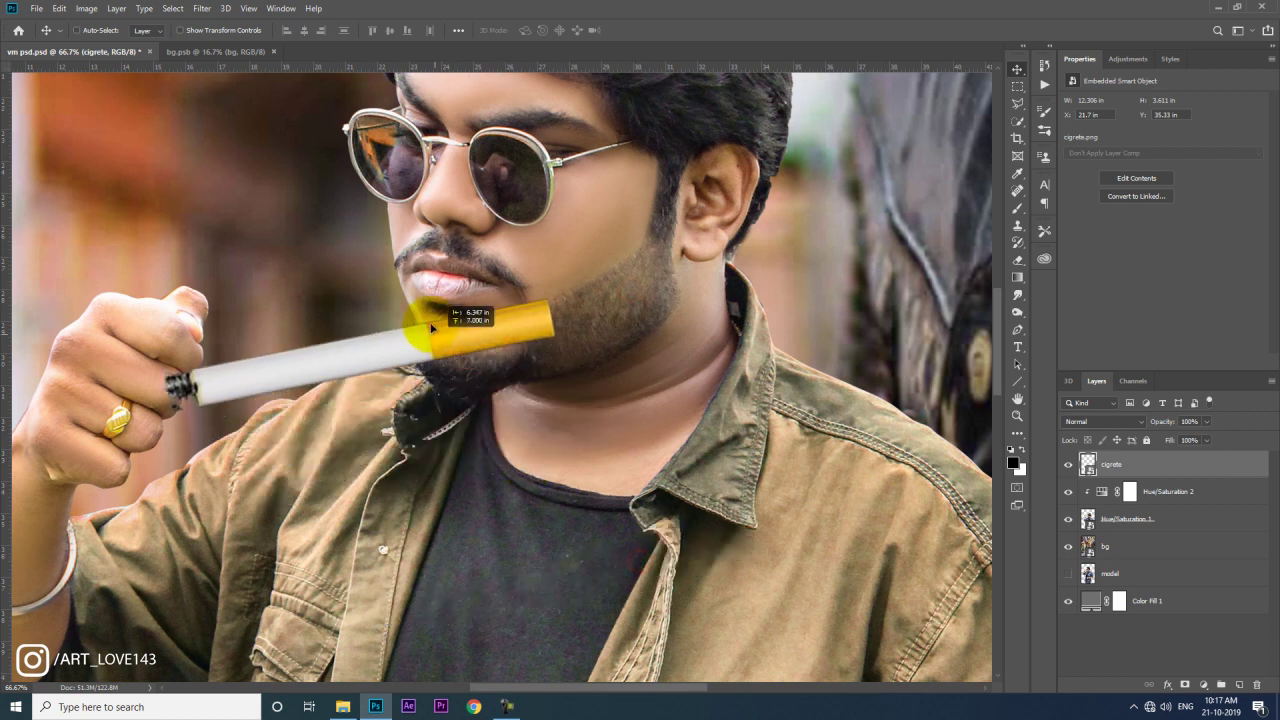
Step: Scale the cigarette down to about half size, then hide its layer
key(ctrl+t)
mouse_move(540, 355)
mouse_down()
mouse_move(451, 286)
mouse_move(429, 277)
mouse_move(420, 290)
mouse_up()
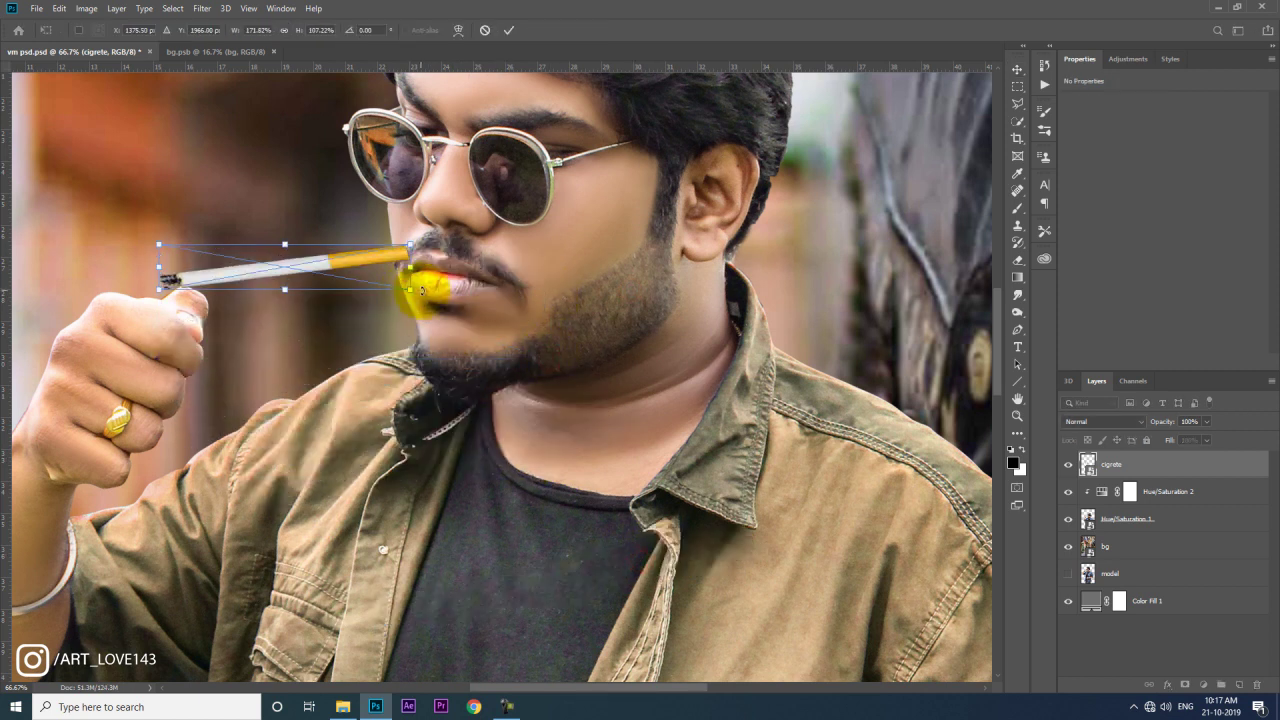
key(Escape)
key(ctrl+t)
mouse_move(551, 360)
mouse_down()
mouse_move(386, 243)
mouse_move(363, 257)
mouse_move(474, 283)
mouse_up()
key(Return)
click(1067, 464)
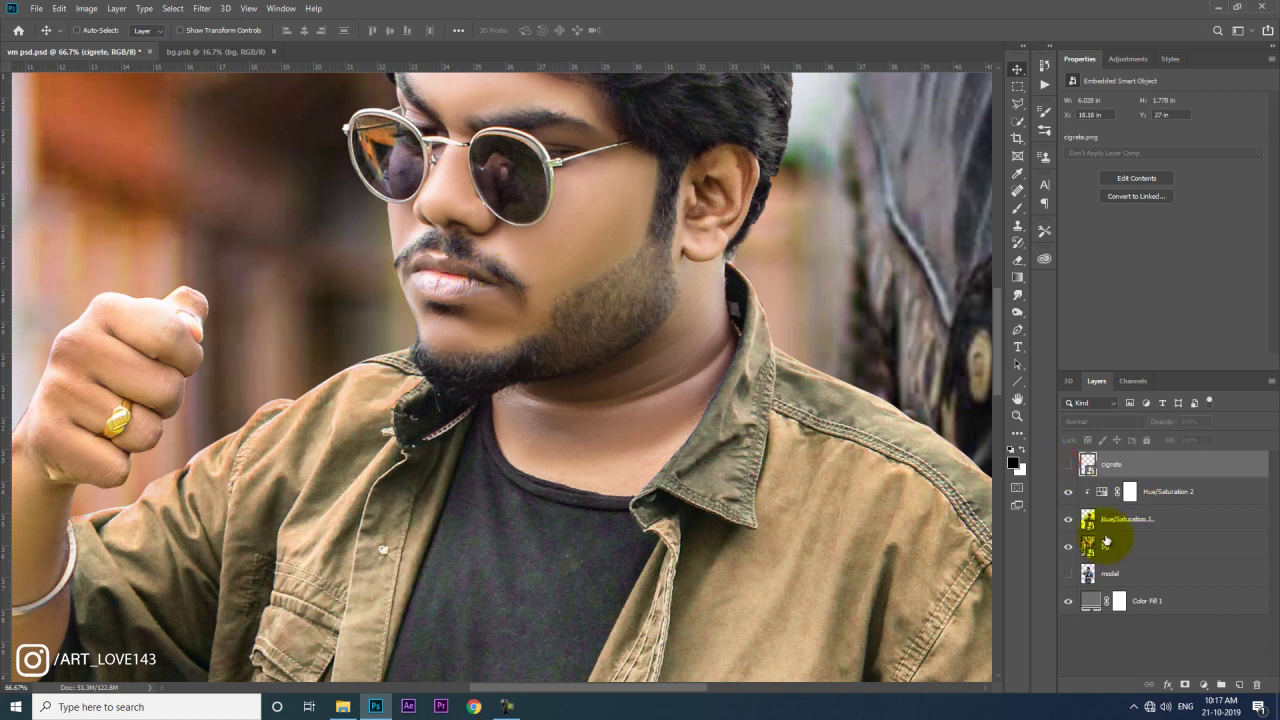
Step: Trace a closed pen path around the man's lips on the figure layer
click(1088, 517)
click(1018, 328)
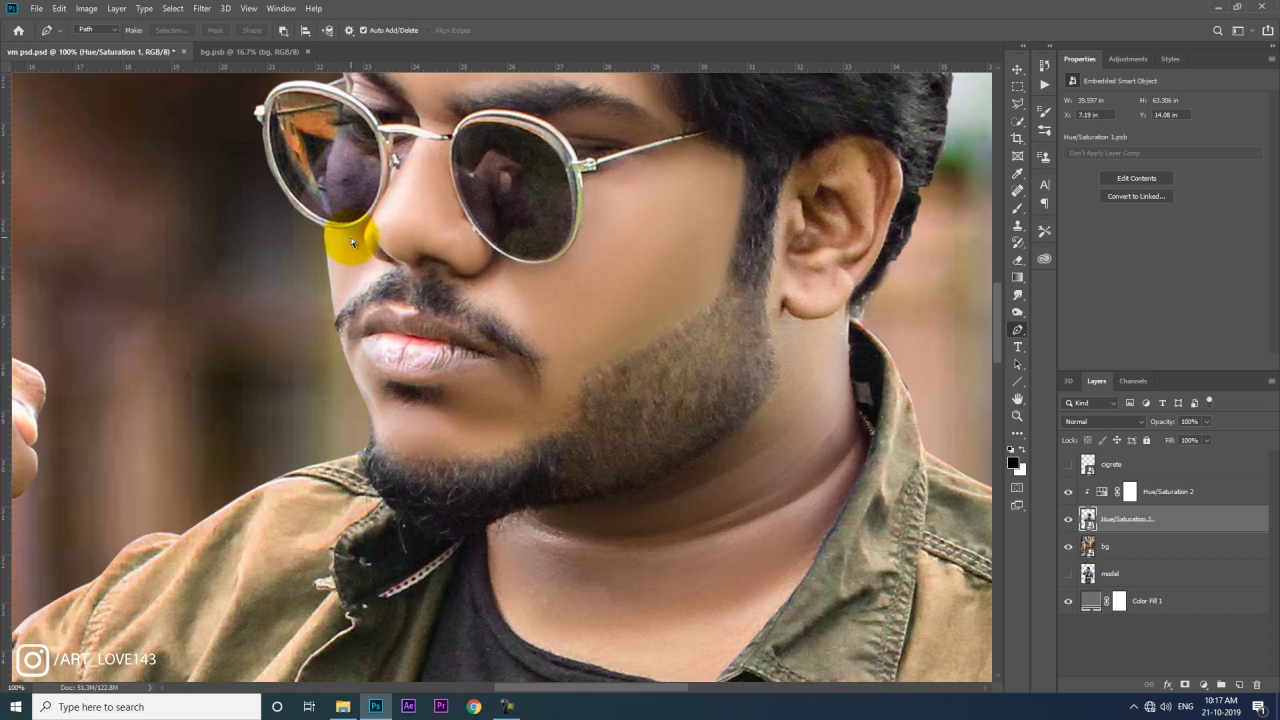
scroll(350, 255, up, 5)
scroll(257, 270, up, 2)
scroll(257, 270, left, 3)
click(256, 343)
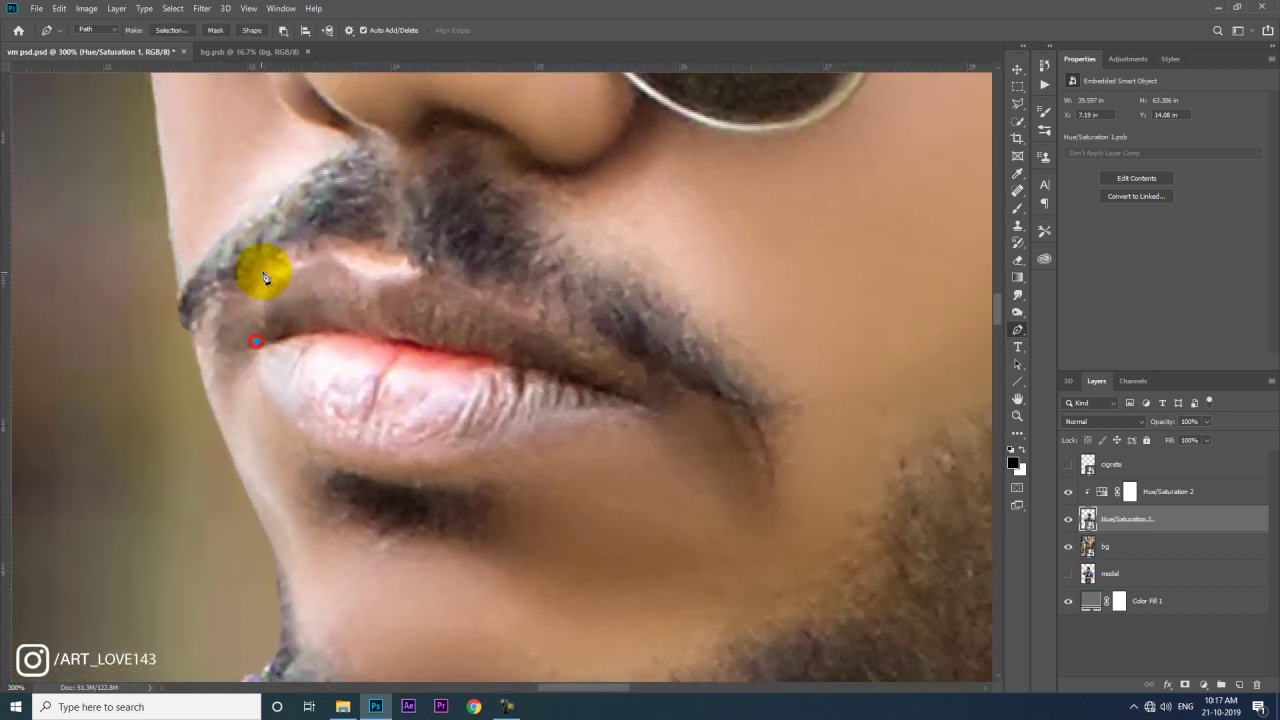
mouse_move(274, 267)
mouse_down()
mouse_move(356, 258)
mouse_move(468, 281)
mouse_up()
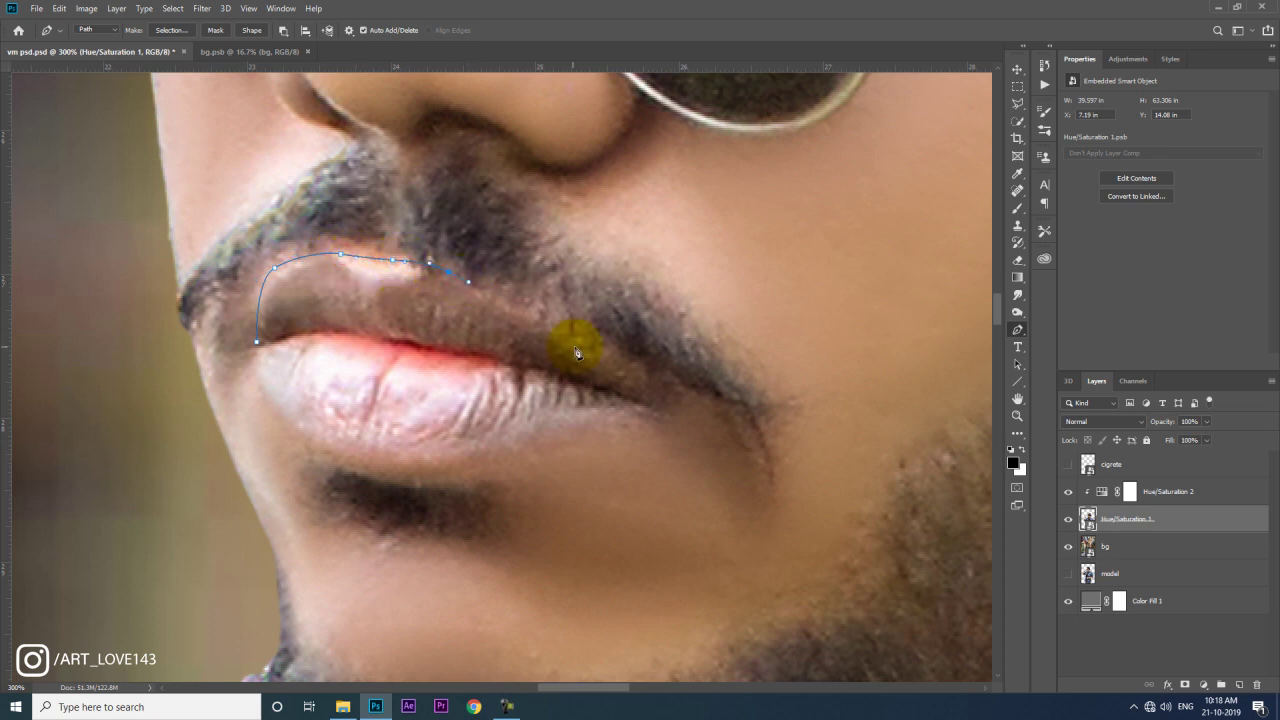
click(663, 410)
drag(482, 355, 454, 355)
click(257, 347)
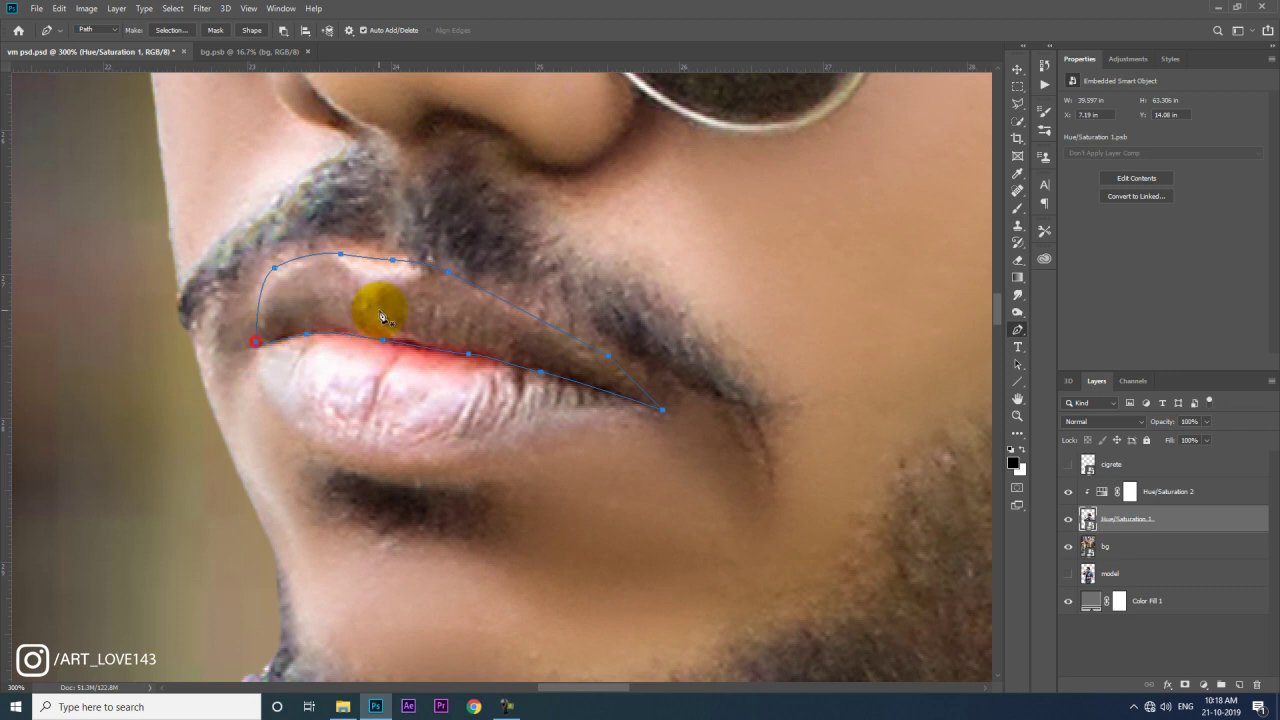
Step: Turn the lip path into a selection and copy it to its own layer
right_click(378, 308)
click(417, 364)
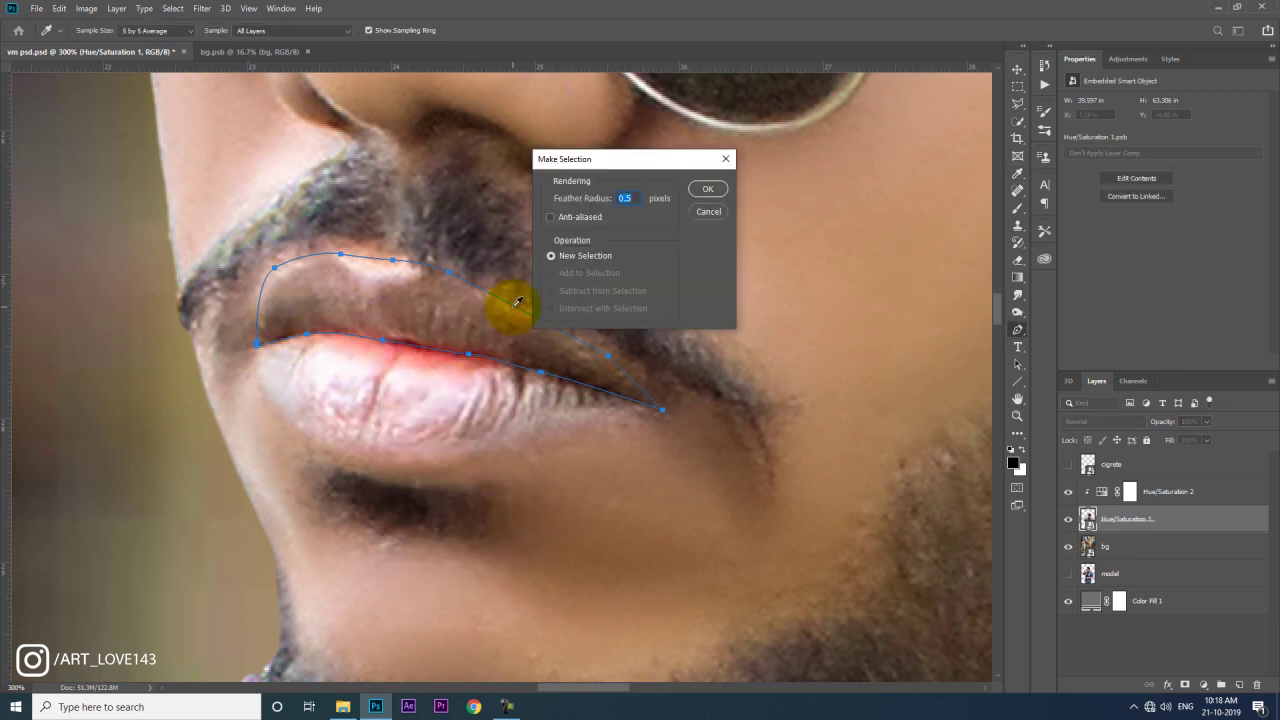
key(Return)
key(m)
right_click(492, 345)
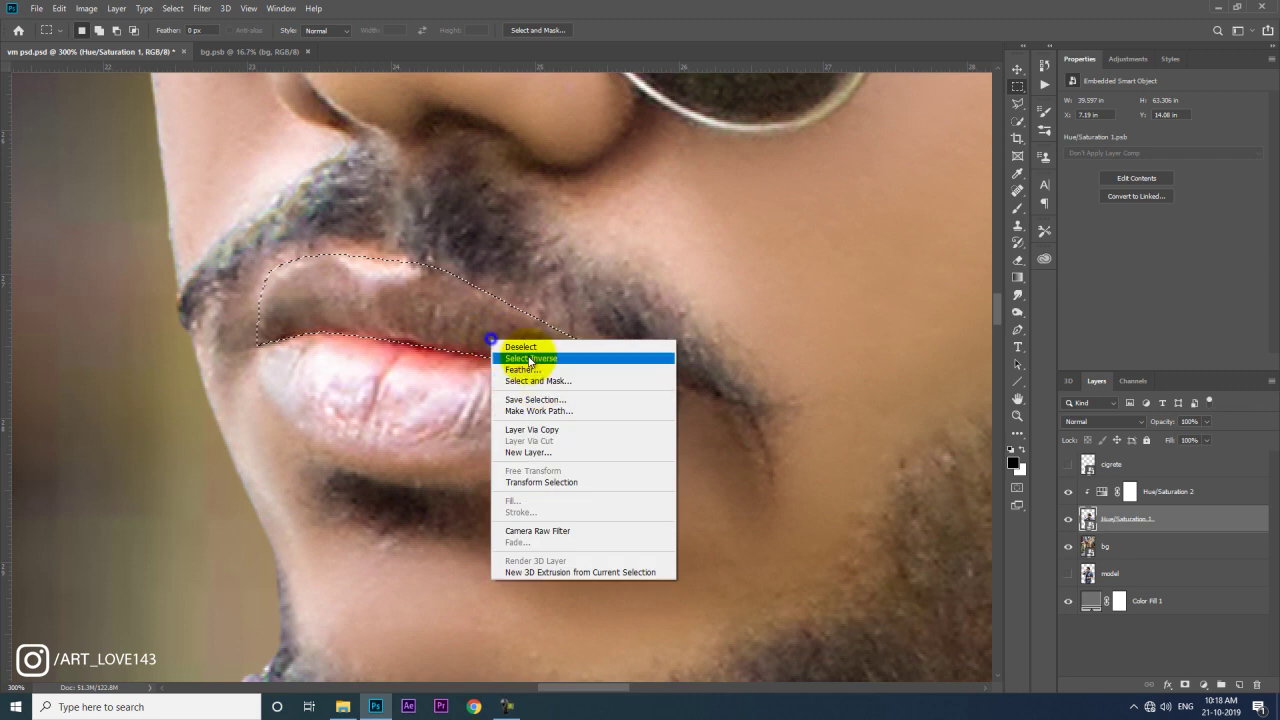
click(543, 428)
Step: Move the lip copy above the cigrete layer, keeping the shirt adjustment clipped to the figure
drag(1097, 521, 1088, 472)
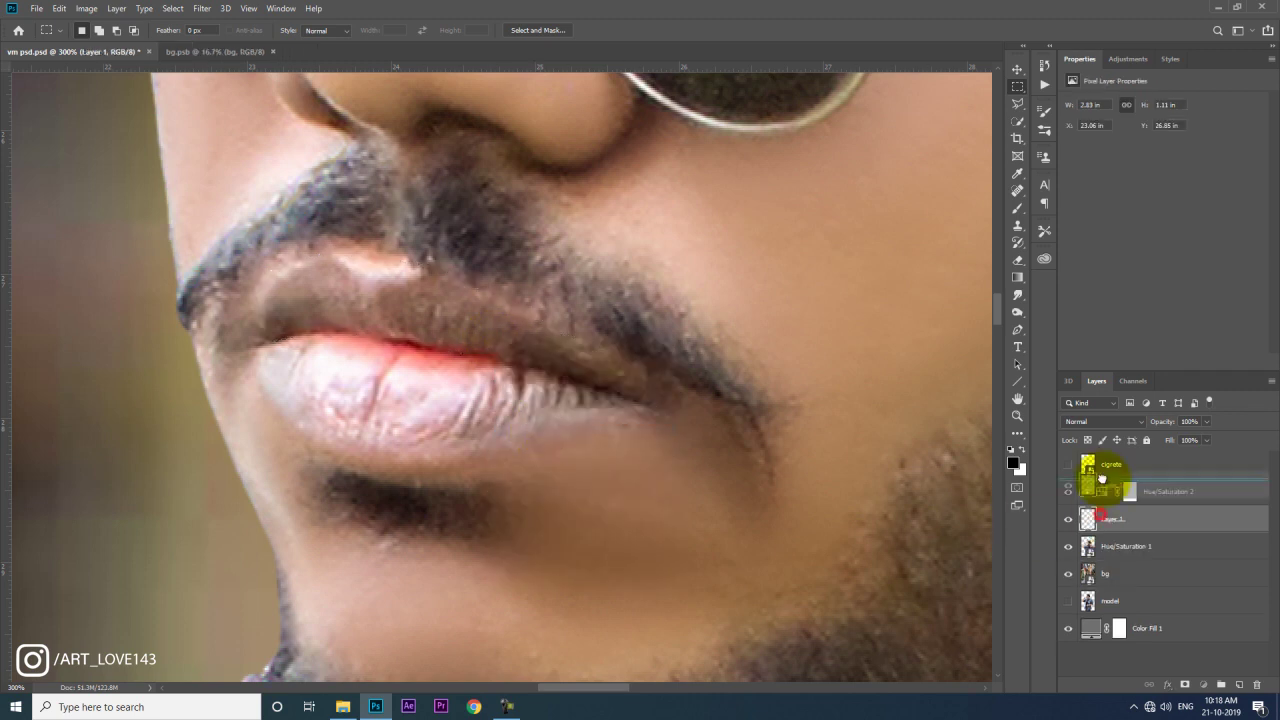
alt+click(1088, 532)
key(ctrl+0)
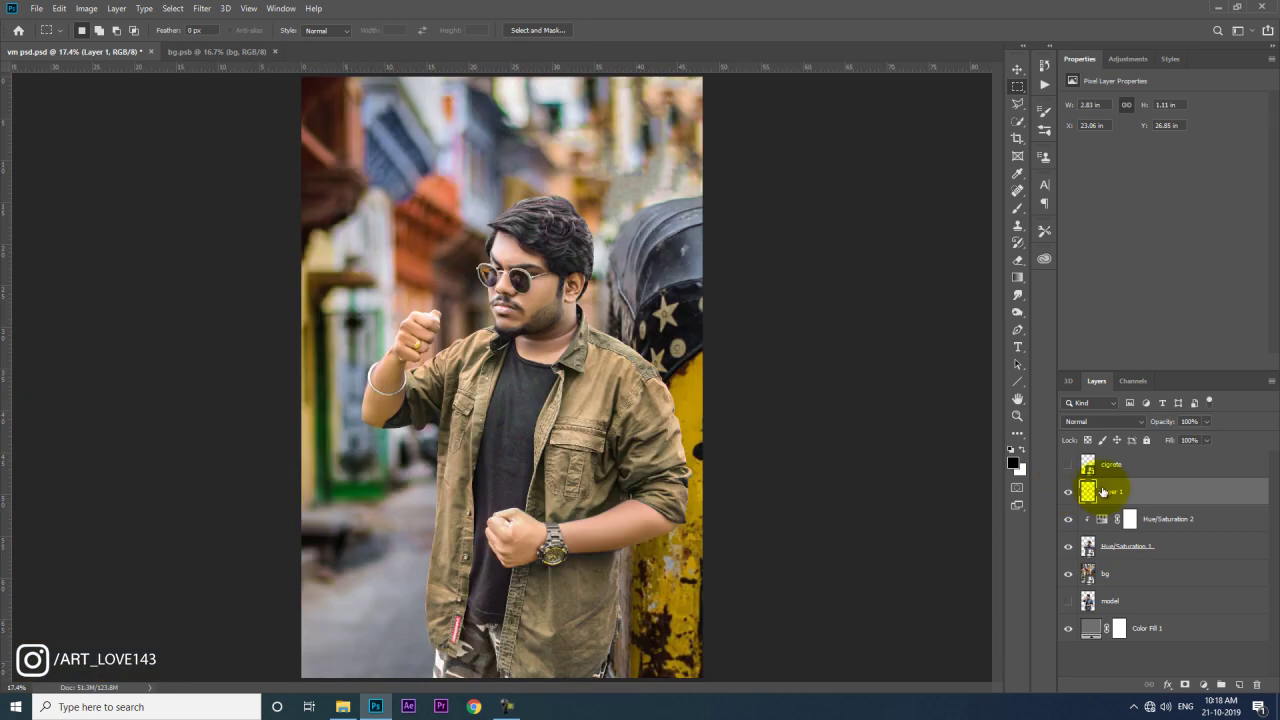
drag(1095, 491, 1098, 466)
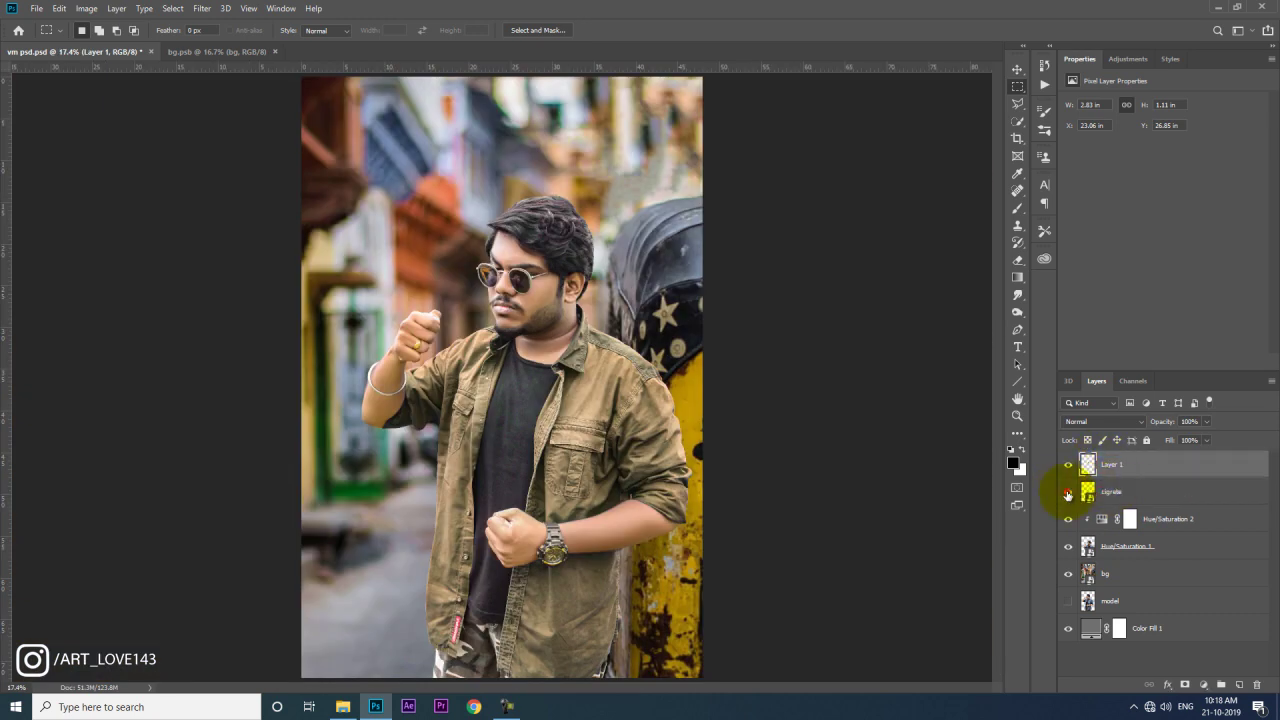
key(ctrl+plus)
key(ctrl+plus)
key(ctrl+plus)
key(ctrl+plus)
Step: Fit the cigrete layer's position, size and angle to the man's lips
scroll(966, 400, up, 1)
scroll(966, 325, up, 3)
click(1112, 491)
click(1017, 69)
mouse_move(592, 294)
mouse_down()
mouse_move(600, 317)
mouse_move(600, 288)
mouse_up()
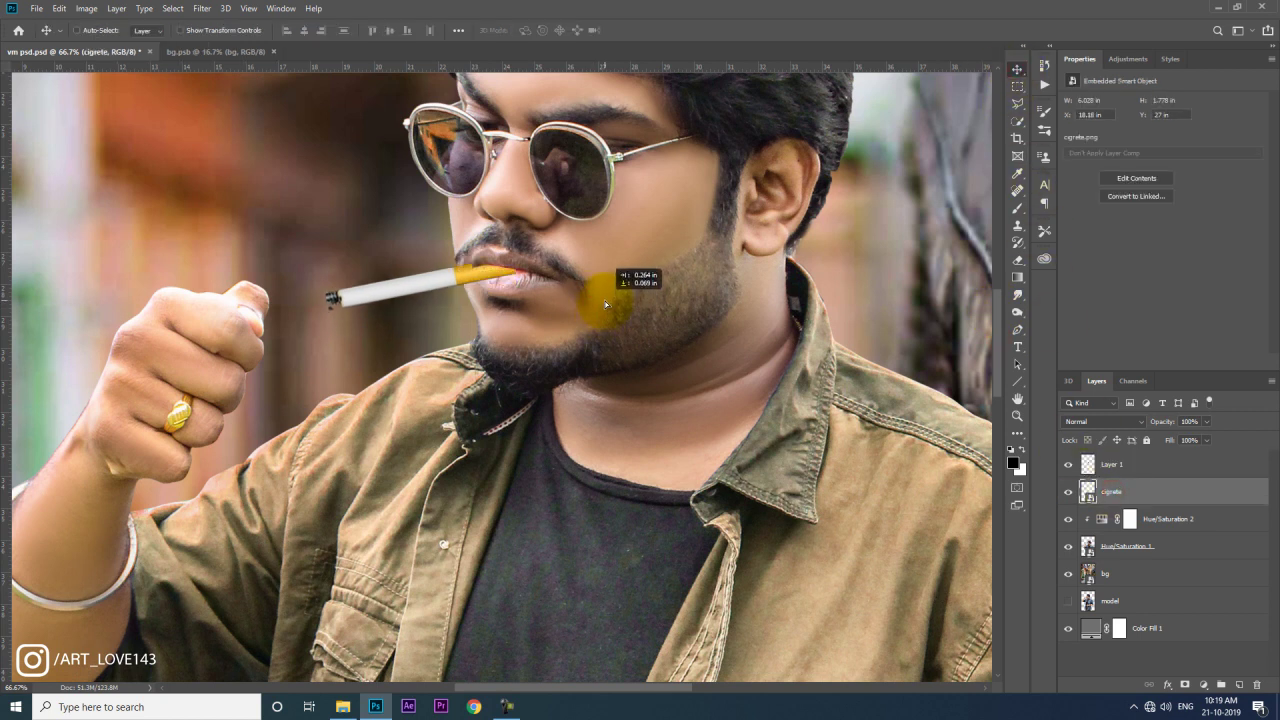
key(ctrl+t)
mouse_move(480, 307)
mouse_down()
mouse_move(508, 302)
mouse_move(520, 258)
mouse_move(505, 288)
mouse_up()
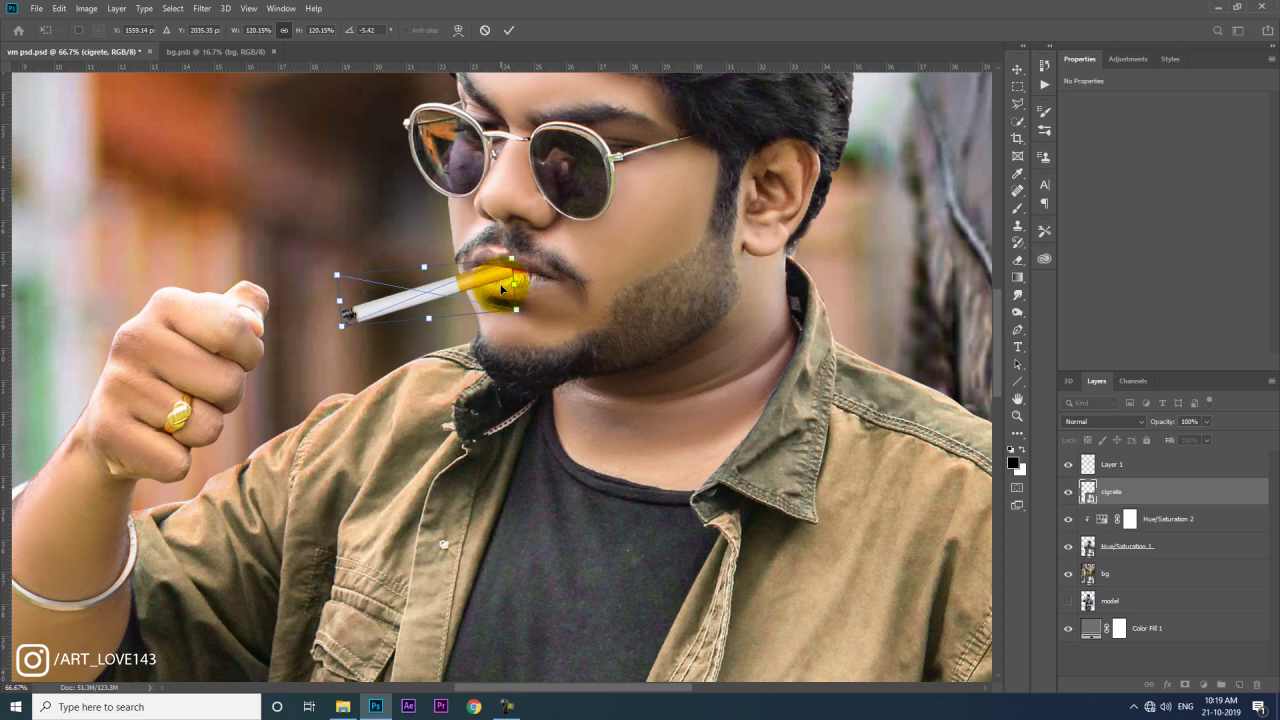
key(Return)
Step: Mask the cigarette's end behind the lips using an 80 px brush
click(1015, 262)
click(663, 258)
click(1182, 685)
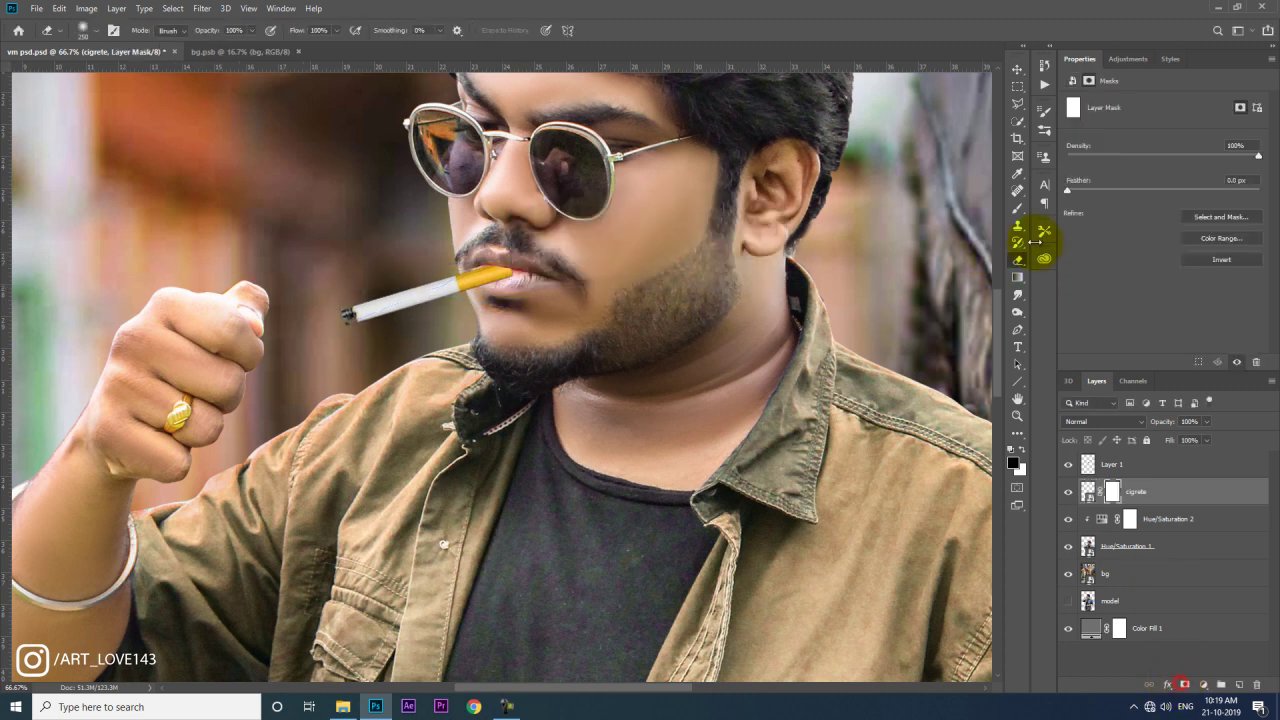
click(1017, 208)
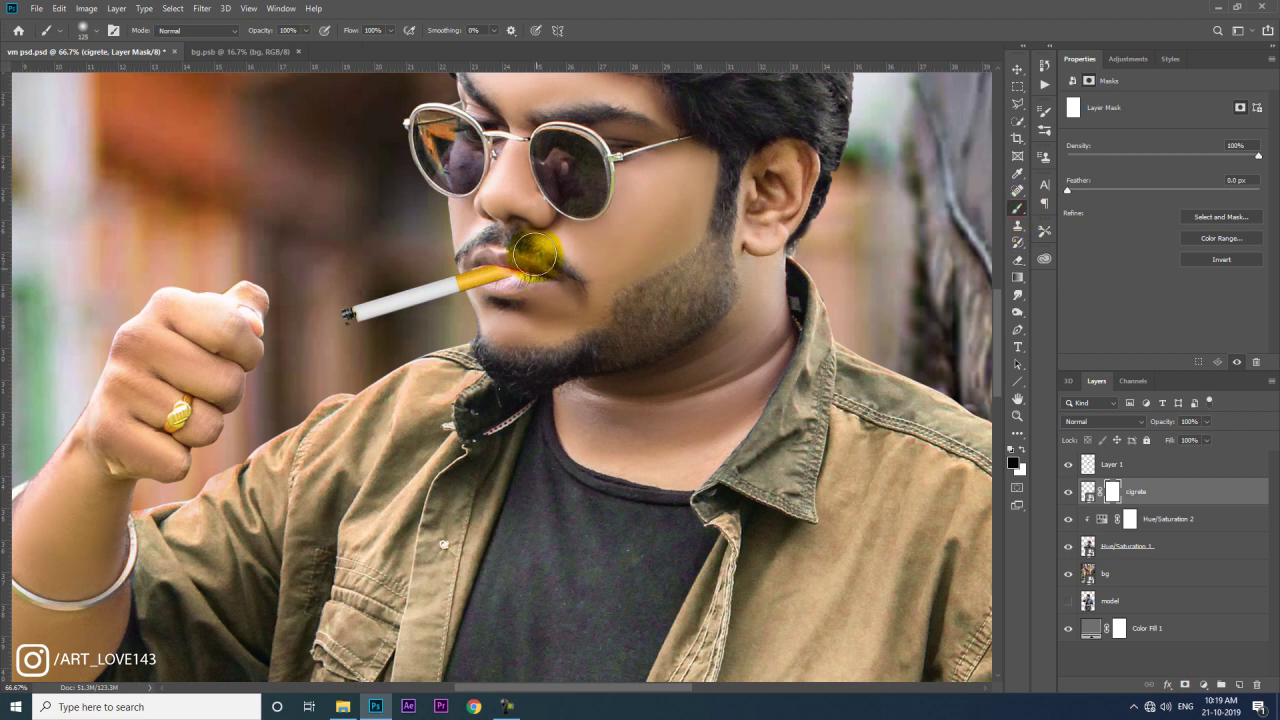
key(bracketleft)
key(bracketleft)
key(bracketleft)
drag(510, 245, 500, 262)
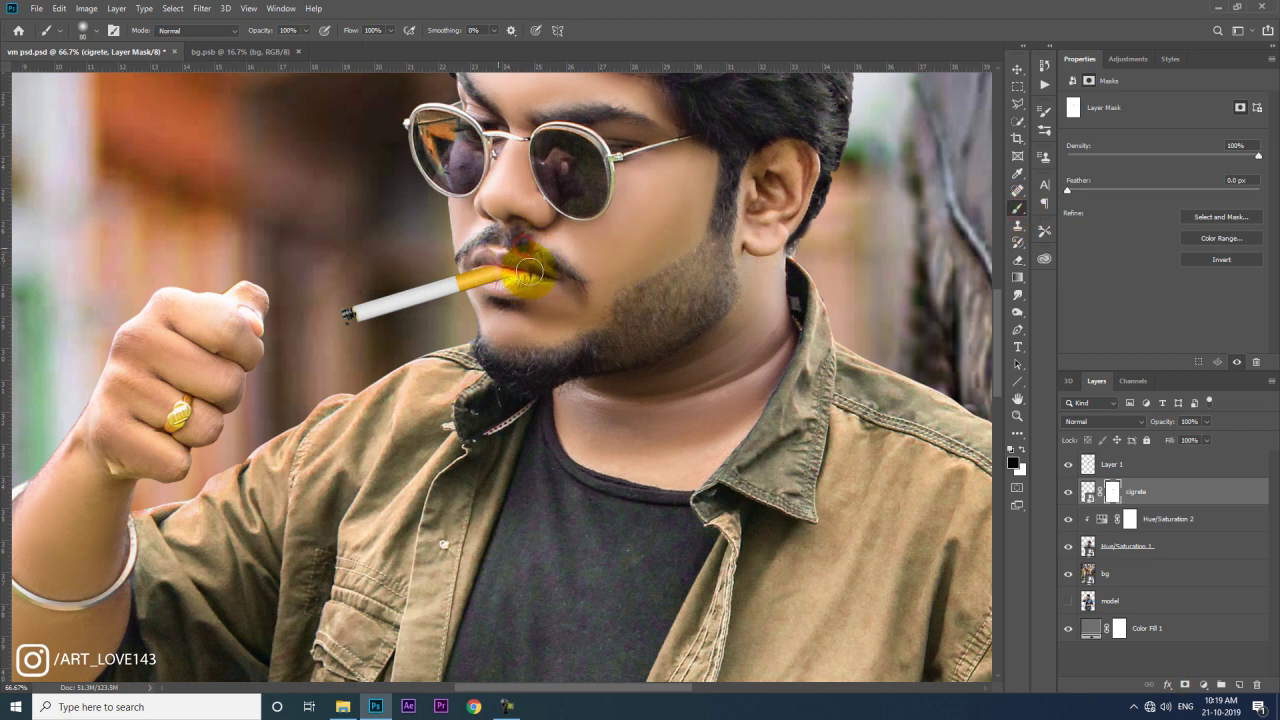
Step: Nudge the cigarette up and rotate it about 3 degrees
click(1017, 69)
drag(812, 271, 815, 262)
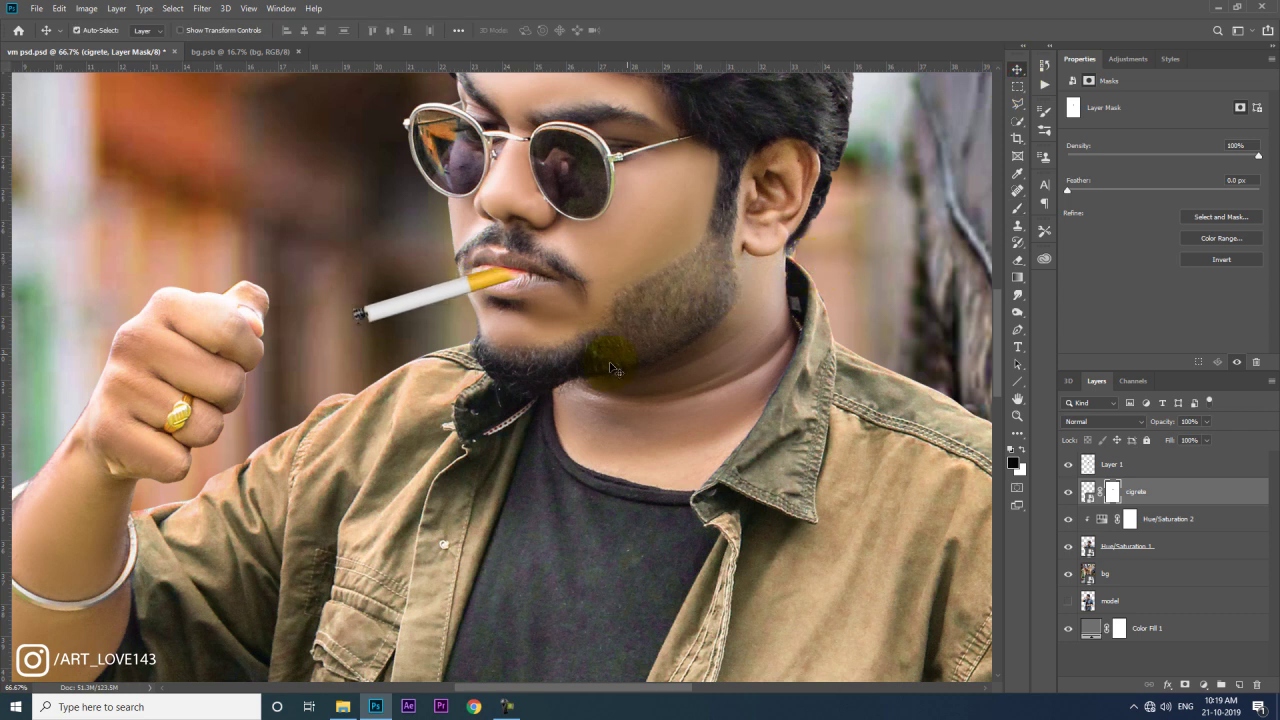
key(ctrl+t)
drag(550, 384, 567, 380)
key(Return)
key(ctrl+plus)
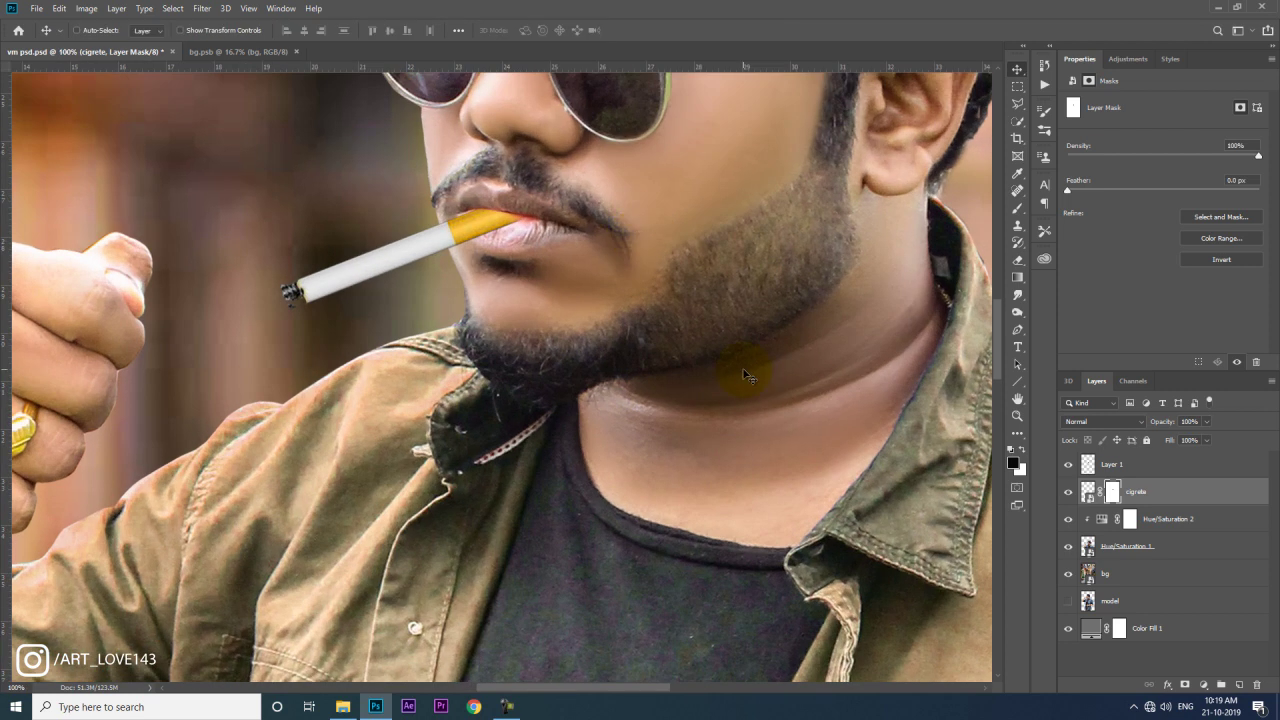
key(ctrl+0)
Step: Check the cigarette fit at several zooms, then bring in the cig burn image
drag(629, 386, 553, 376)
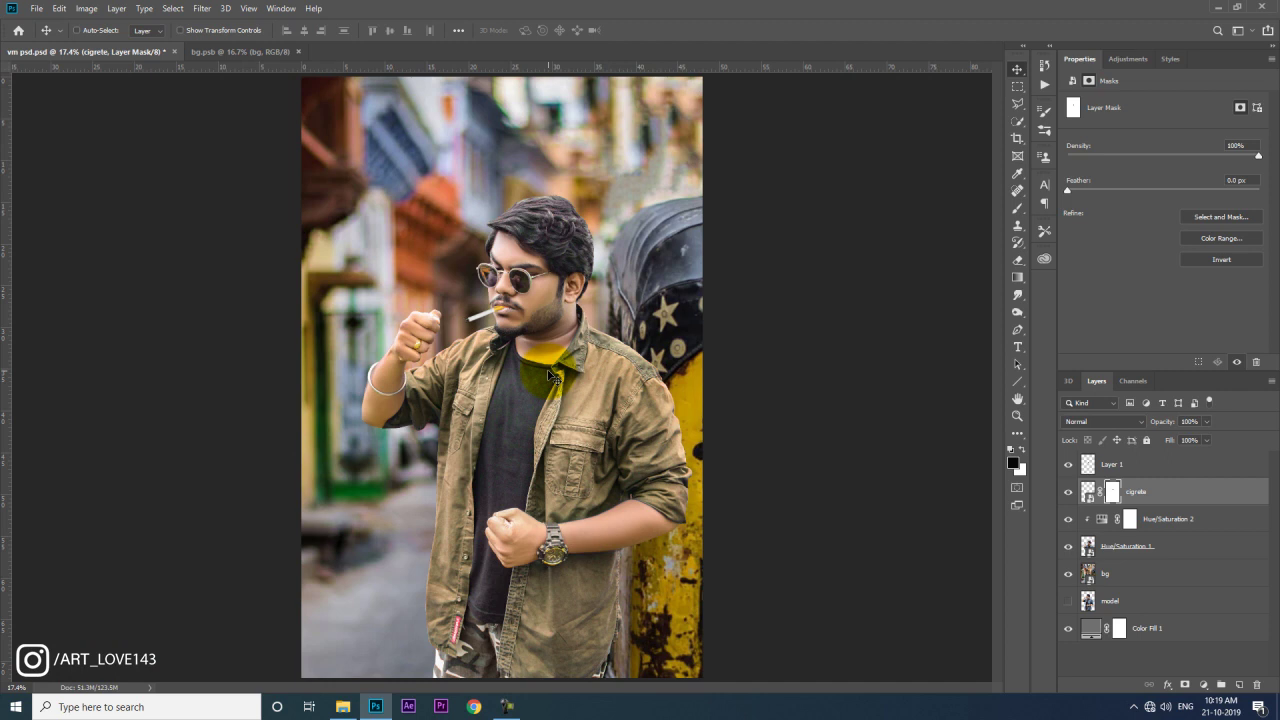
mouse_move(553, 376)
mouse_down()
mouse_move(570, 260)
mouse_move(558, 302)
mouse_up()
key(ctrl+plus)
key(ctrl+plus)
click(1018, 208)
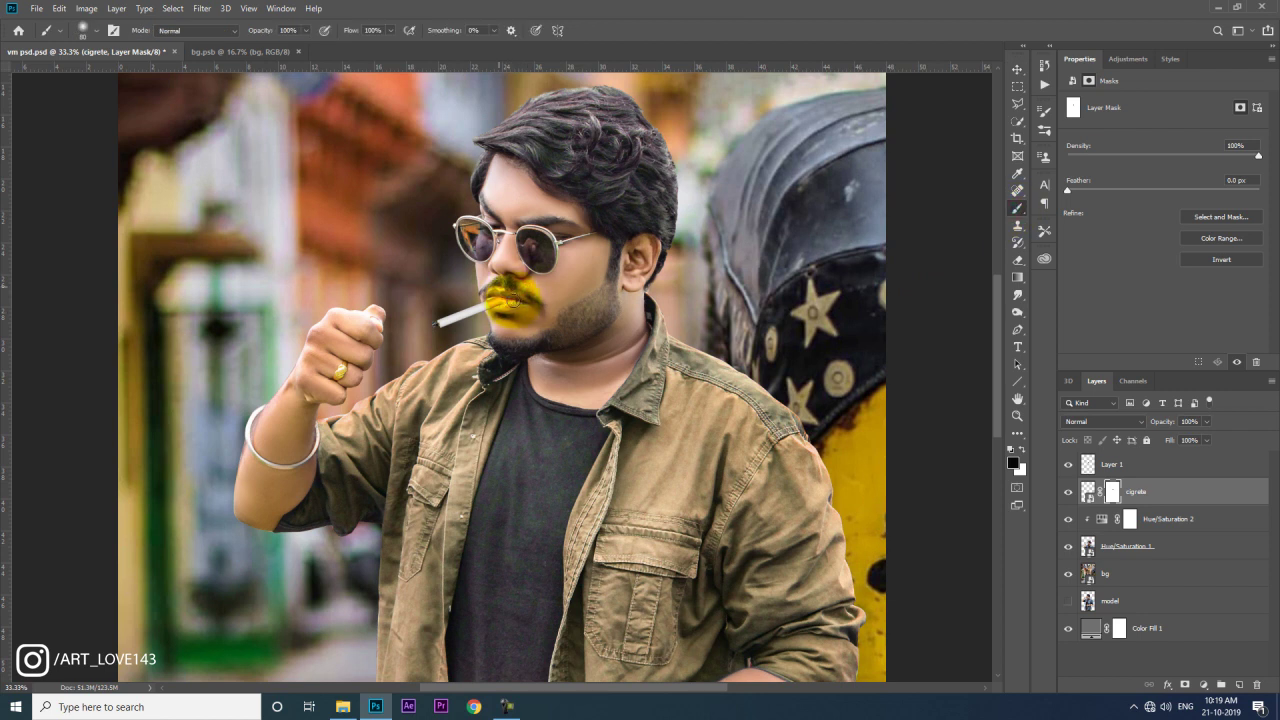
click(1018, 69)
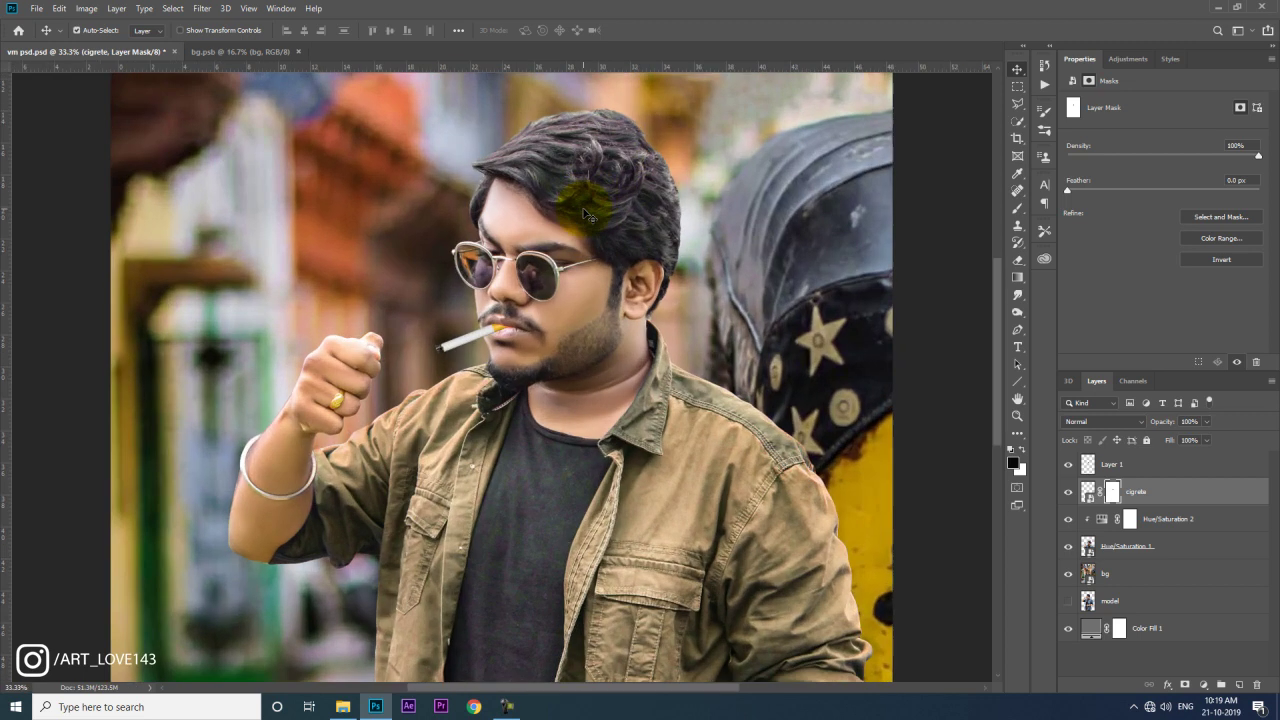
key(ctrl+plus)
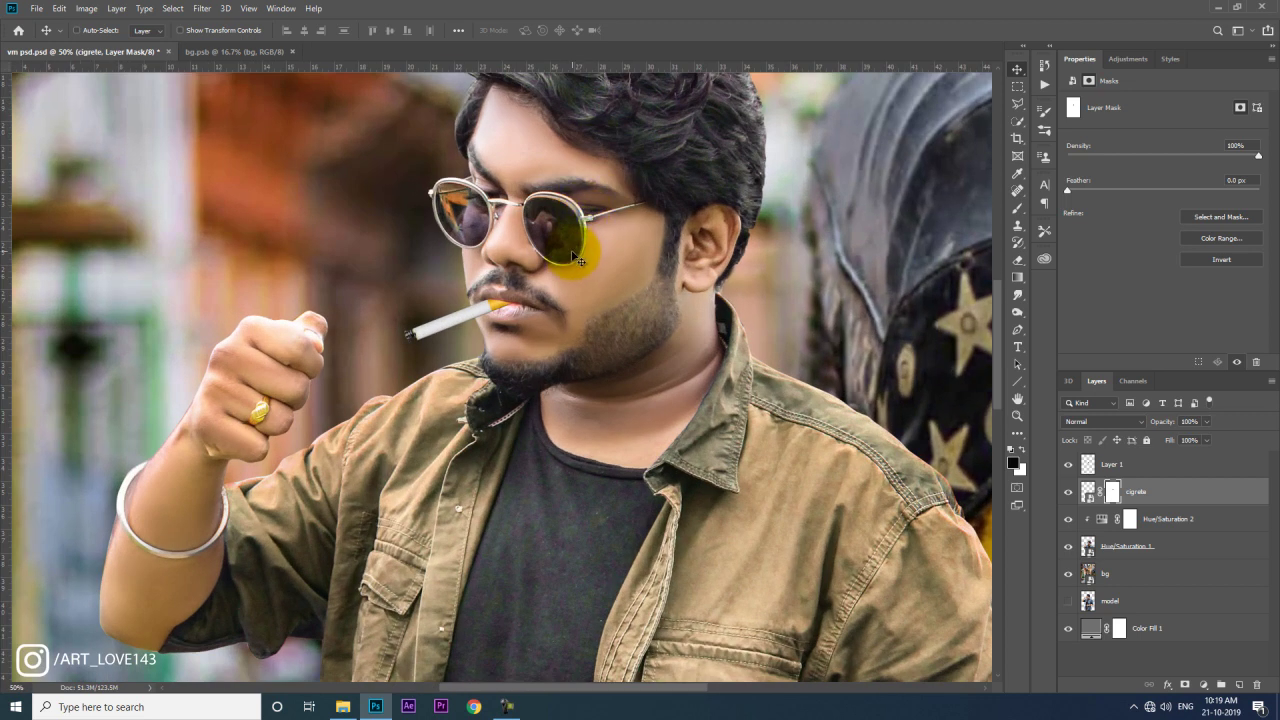
key(ctrl+0)
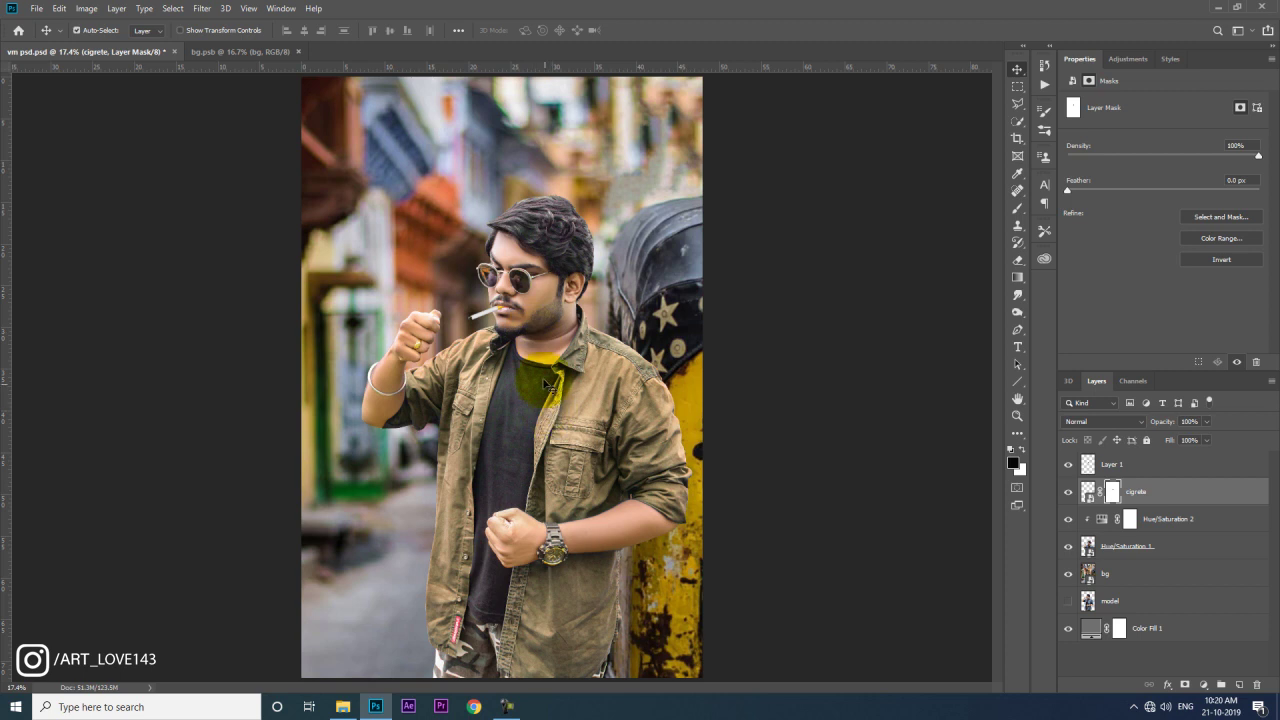
key(ctrl+plus)
key(ctrl+plus)
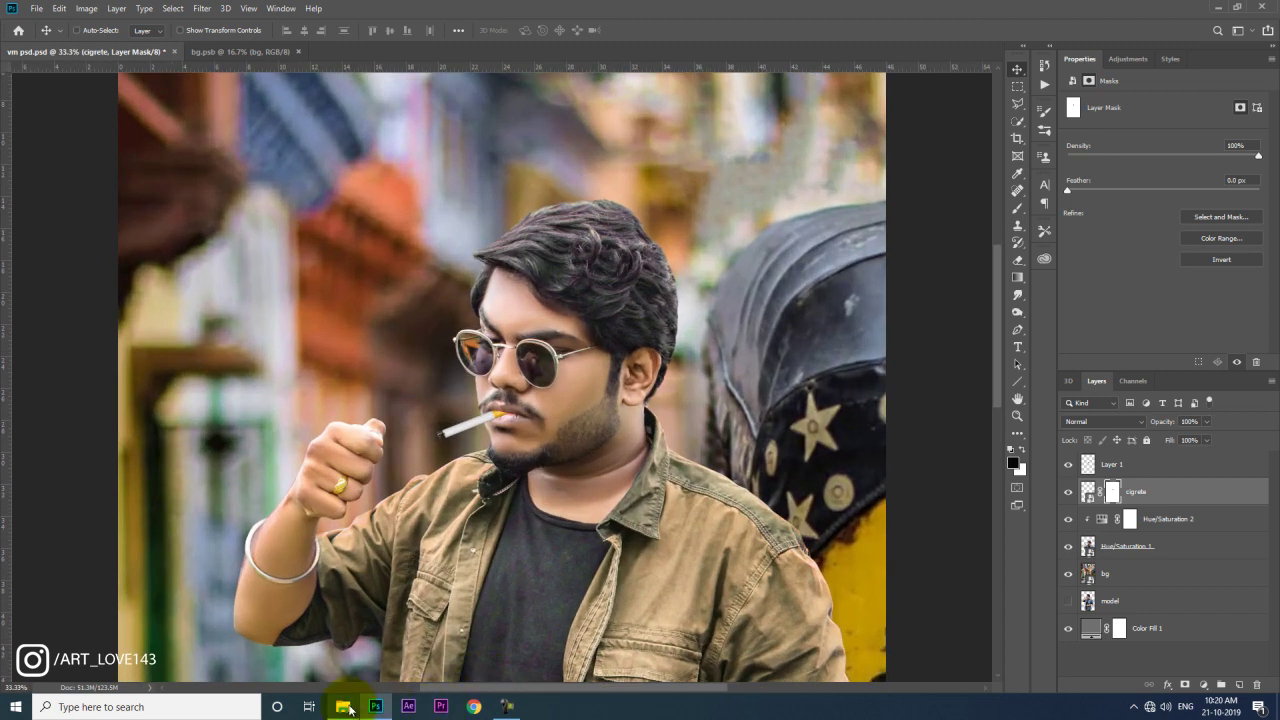
key(ctrl+0)
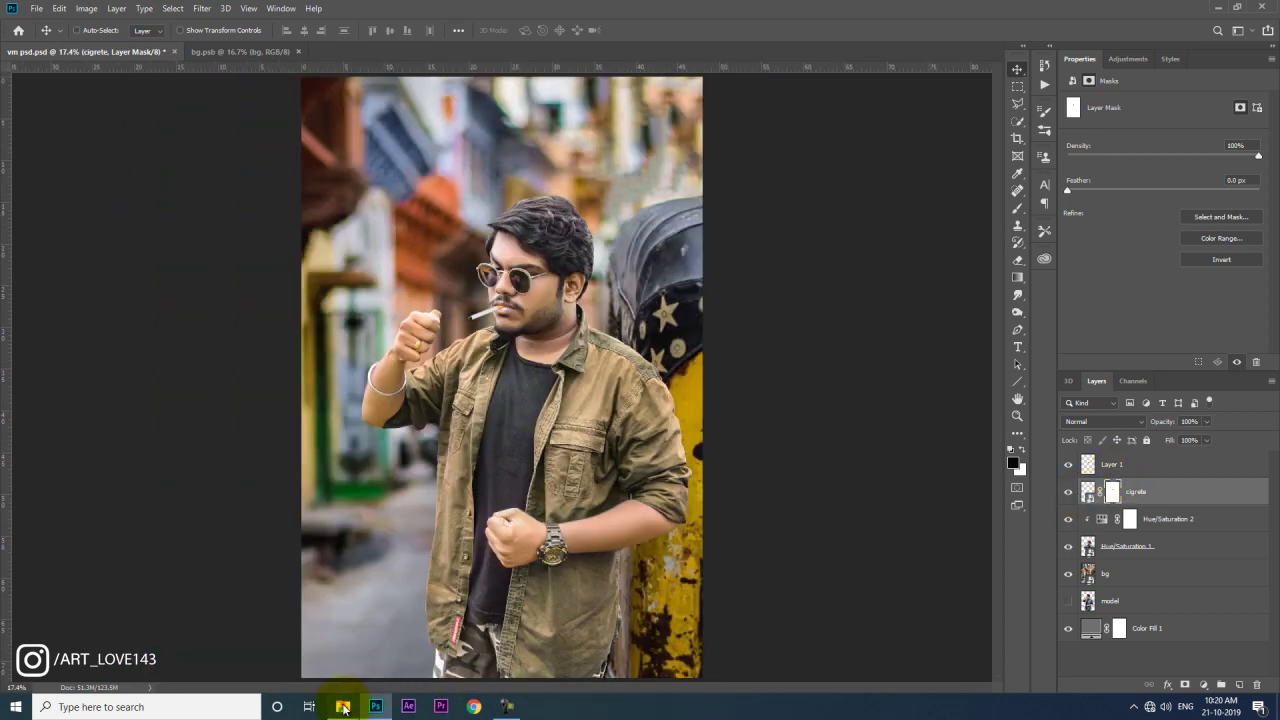
click(343, 707)
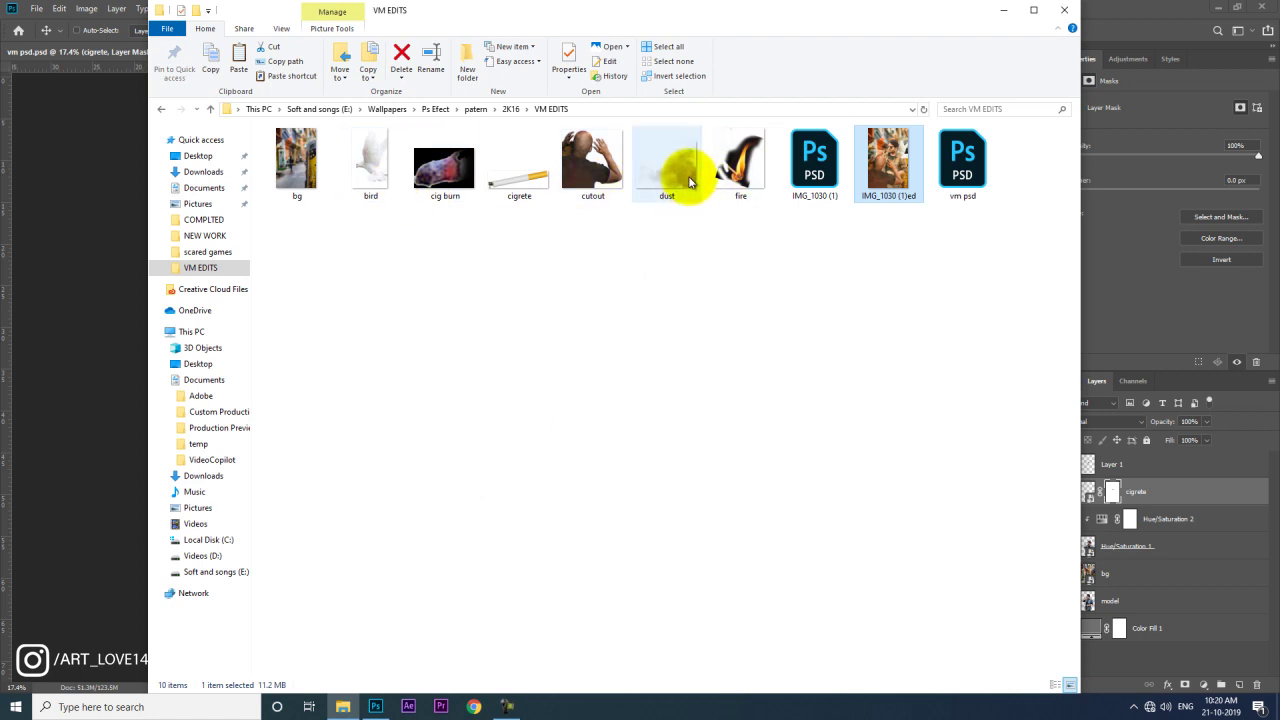
drag(462, 193, 112, 302)
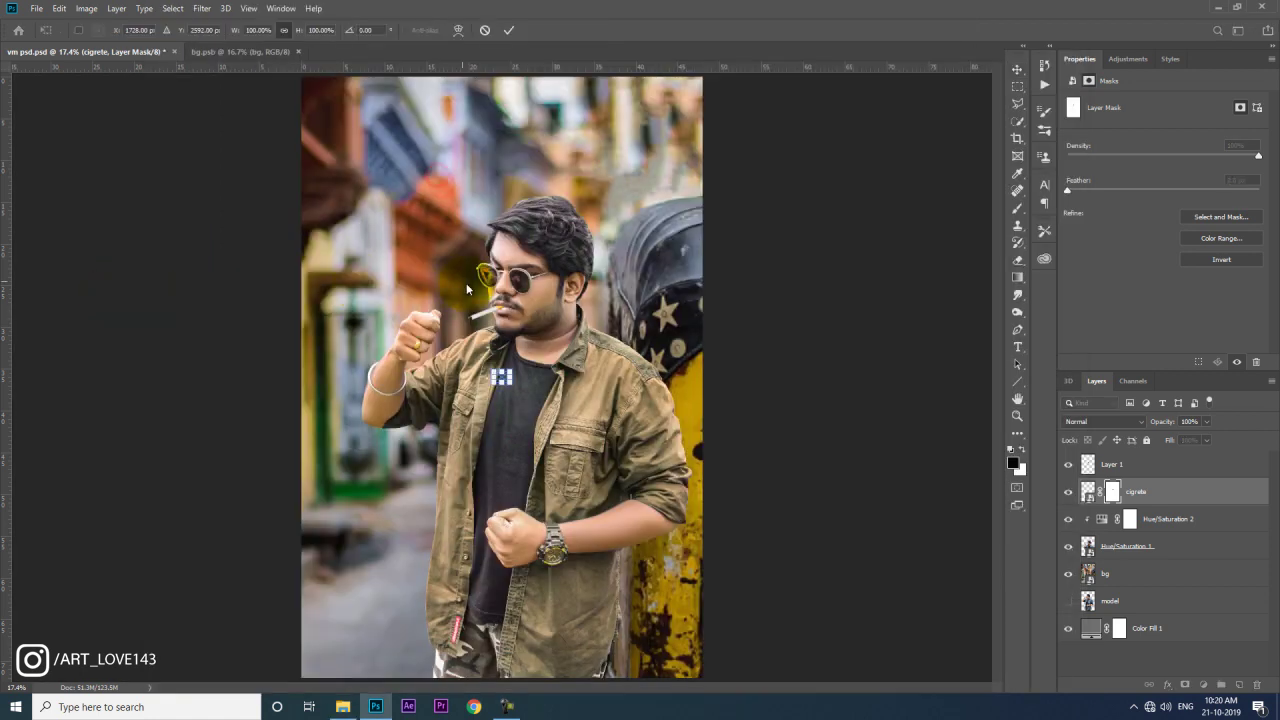
Step: Move the cig burn onto the cigarette tip, rotating it along the cigarette and enlarging slightly
scroll(516, 367, up, 1)
scroll(516, 367, up, 1)
scroll(450, 430, up, 2)
mouse_move(442, 467)
mouse_down()
mouse_move(418, 314)
mouse_move(404, 314)
mouse_move(425, 337)
mouse_move(380, 322)
mouse_move(422, 321)
mouse_up()
key(ctrl+t)
key(Return)
key(ctrl+t)
key(Return)
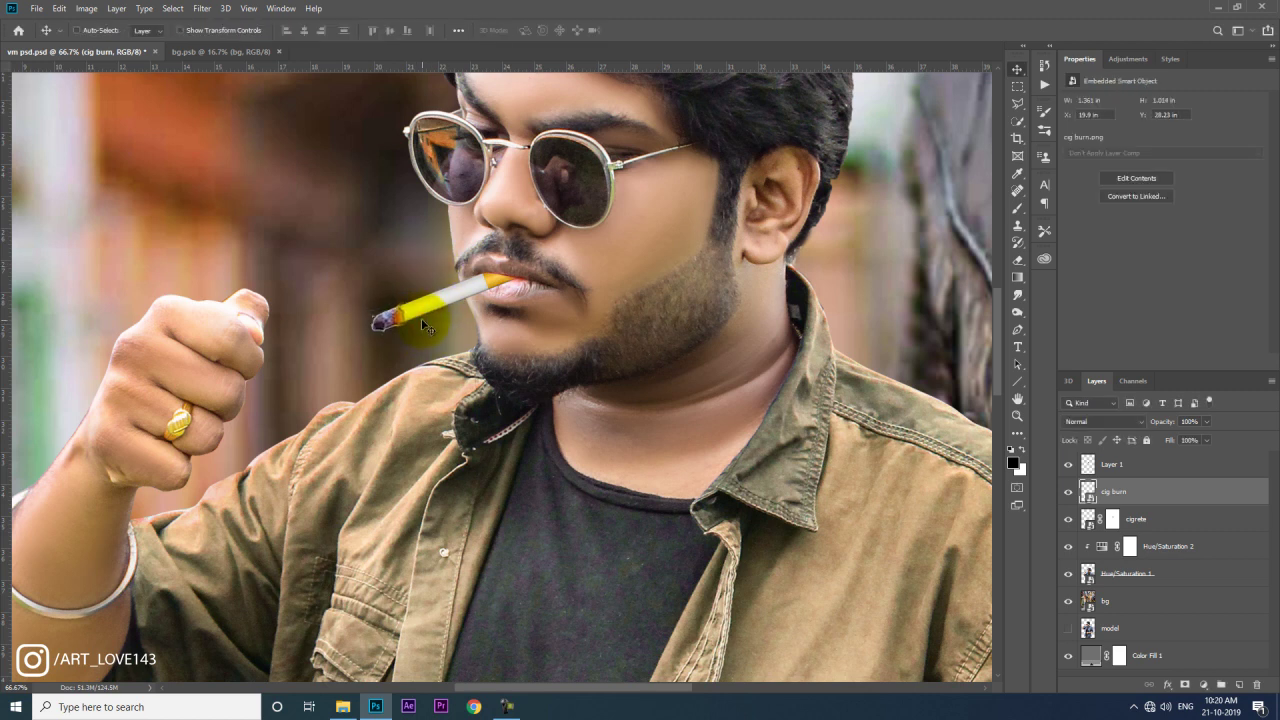
key(ctrl+plus)
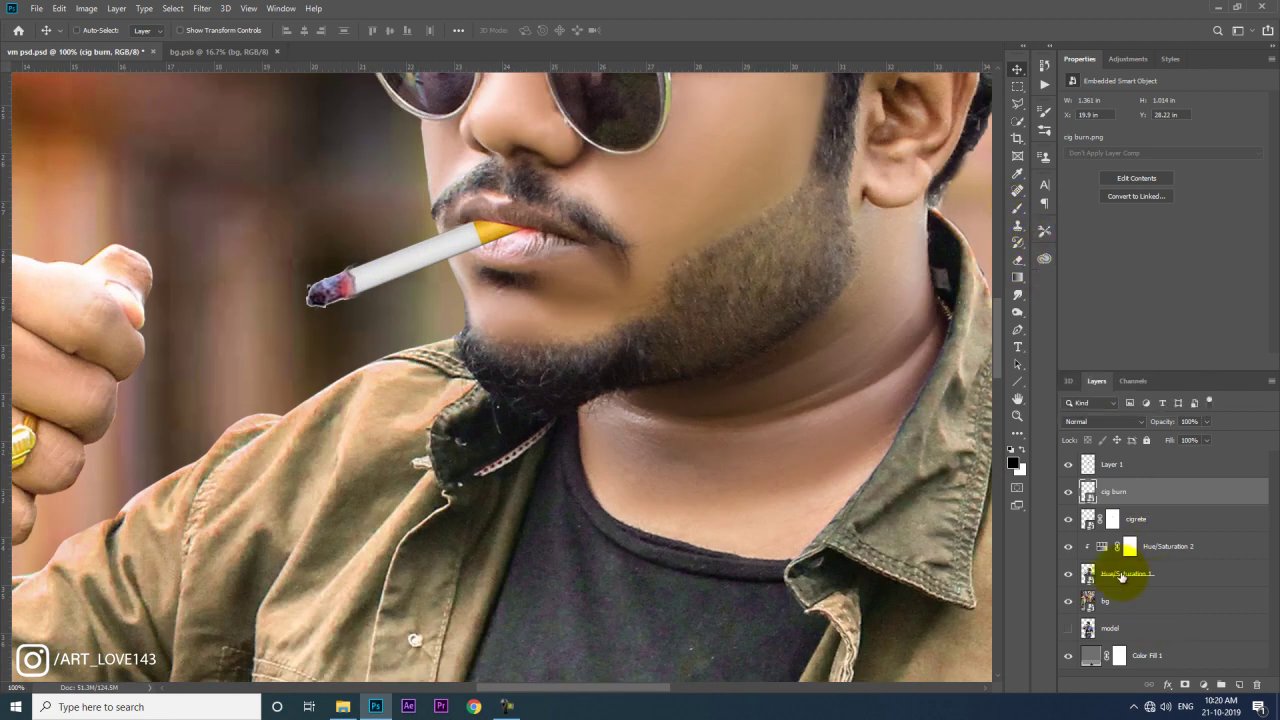
Step: Mask the cig burn with a 14 px brush and nudge it into place
click(1181, 686)
click(1018, 208)
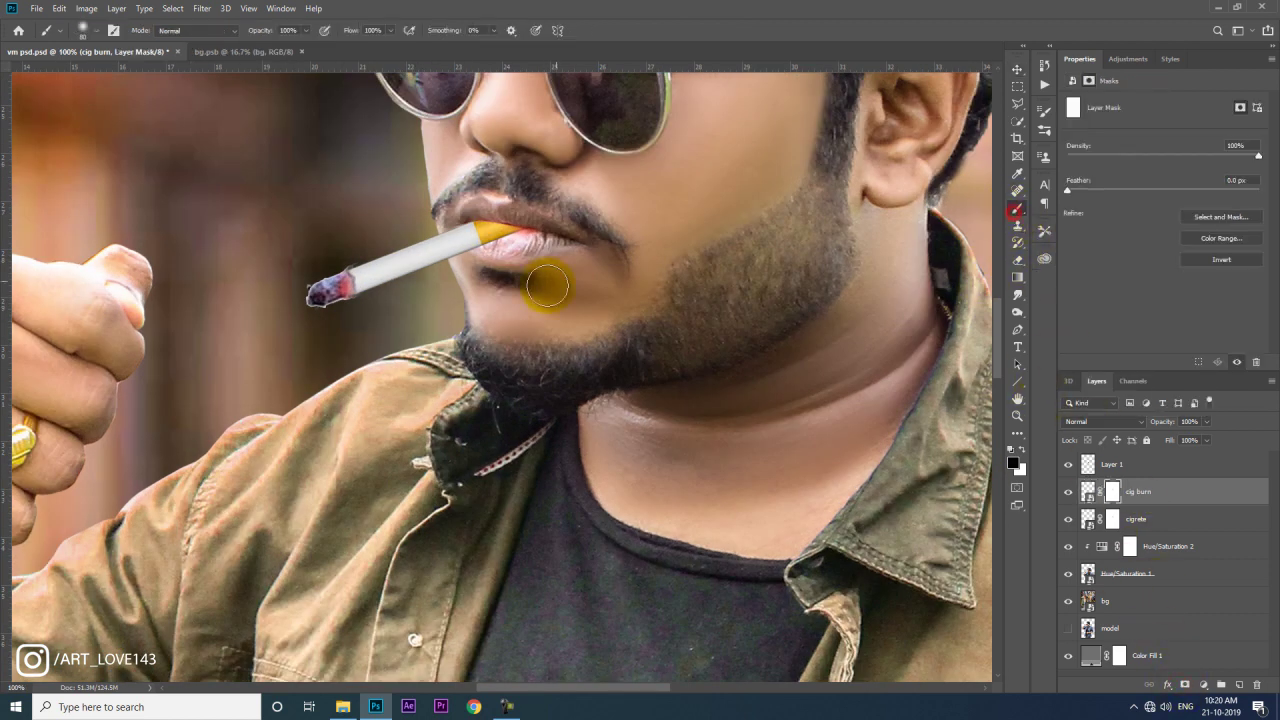
right_click(311, 258)
drag(400, 266, 370, 270)
click(291, 253)
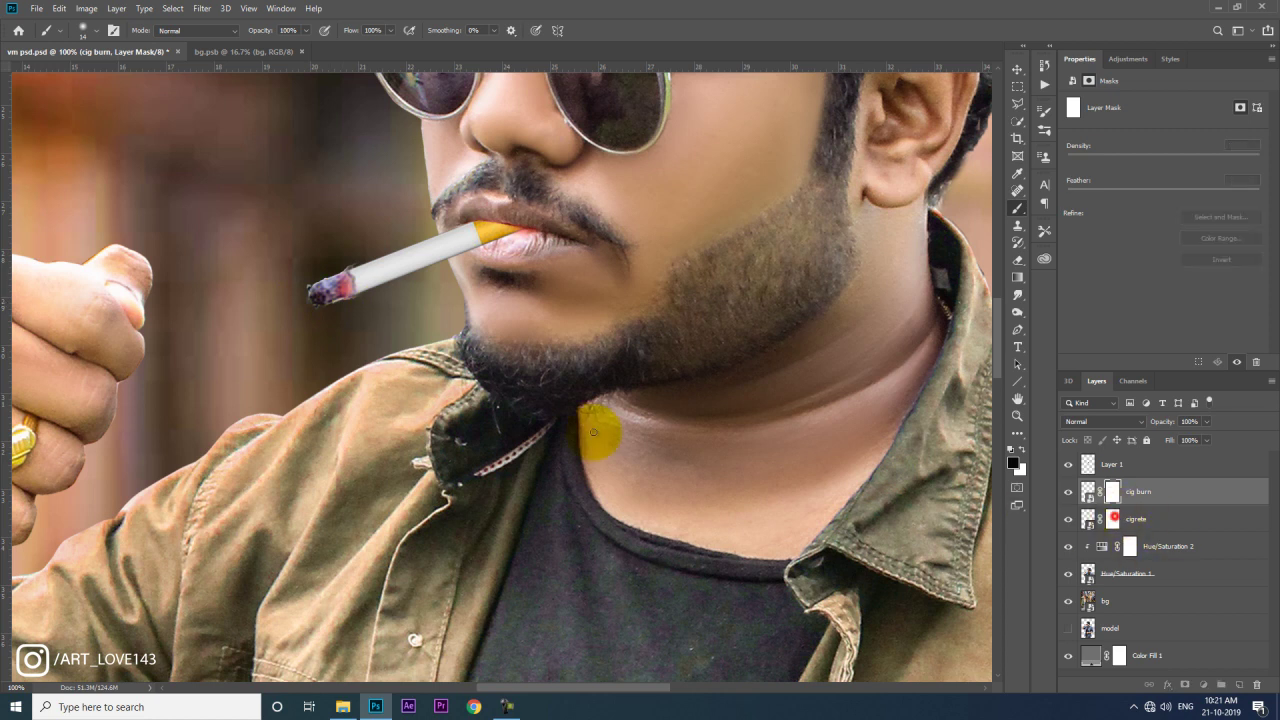
click(1112, 519)
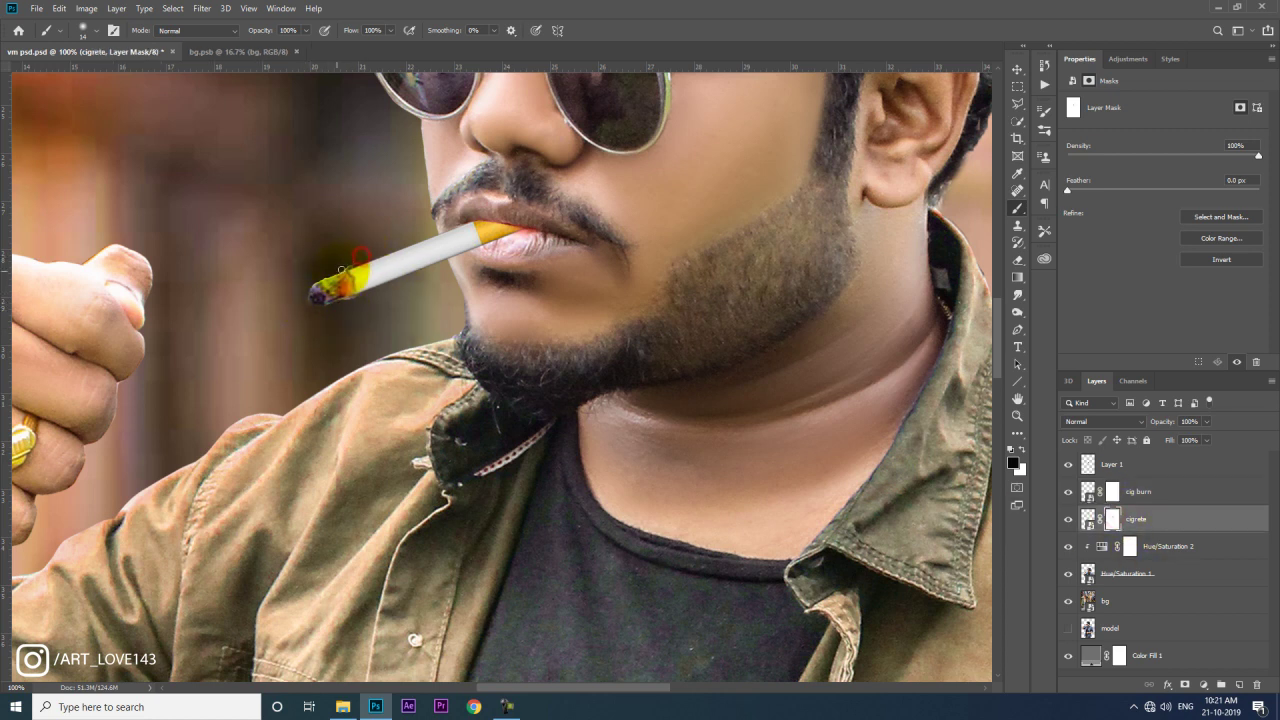
click(1113, 490)
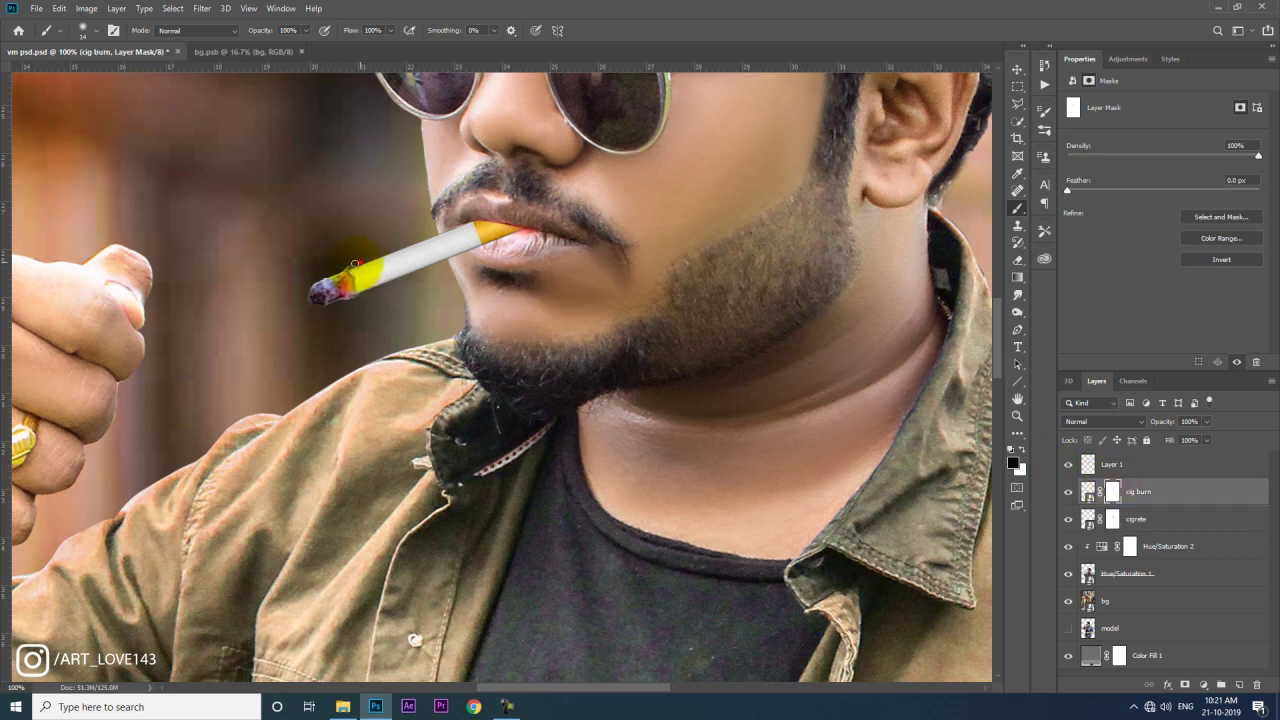
click(1017, 69)
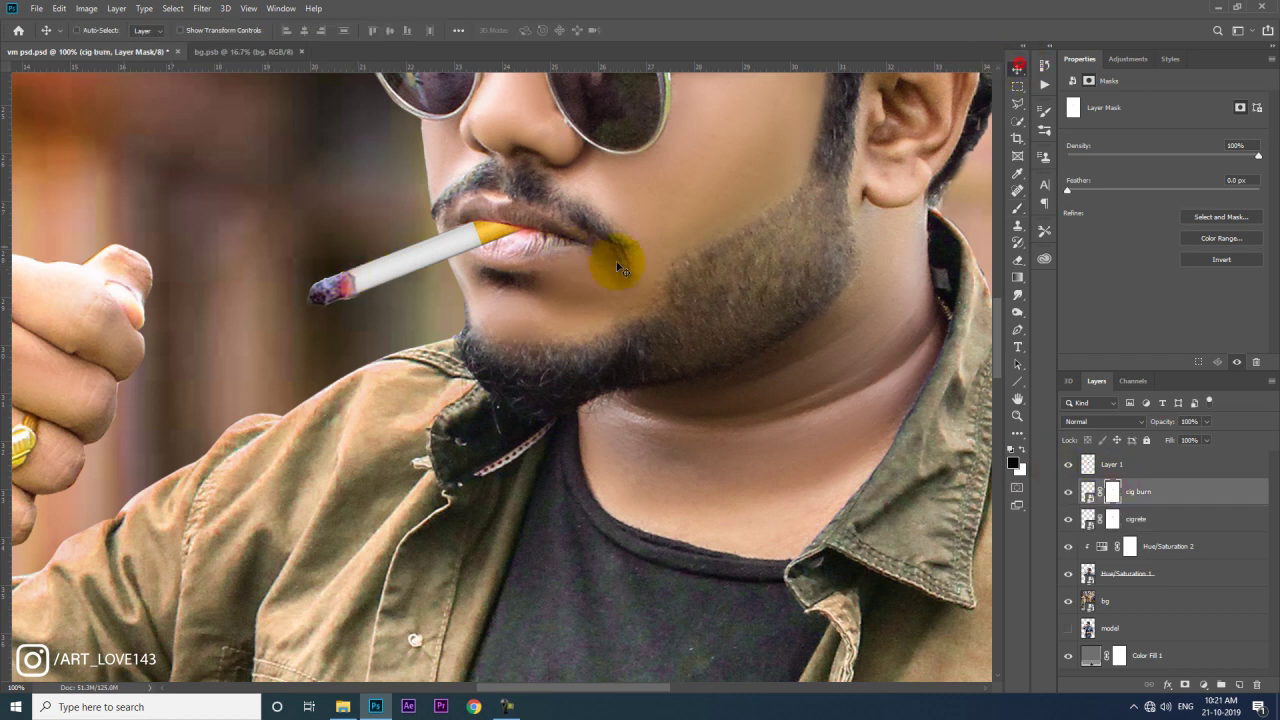
drag(490, 270, 563, 385)
key(ctrl+0)
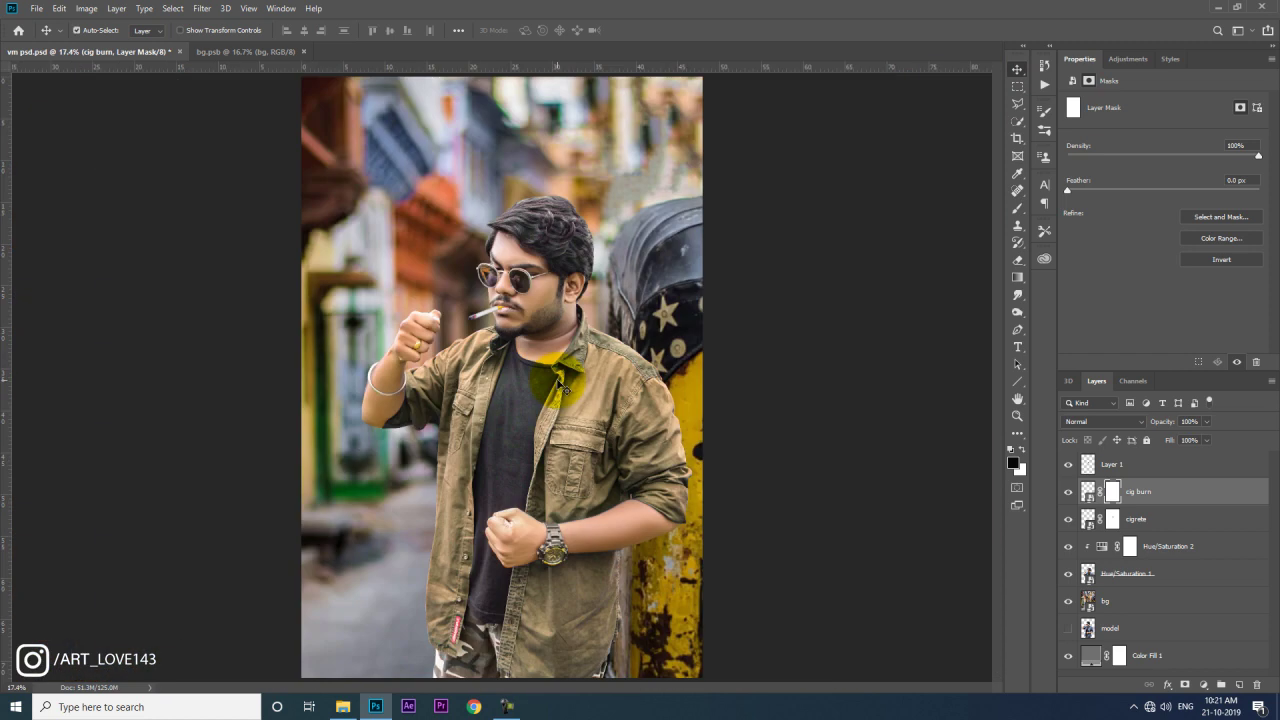
scroll(560, 381, up, 1)
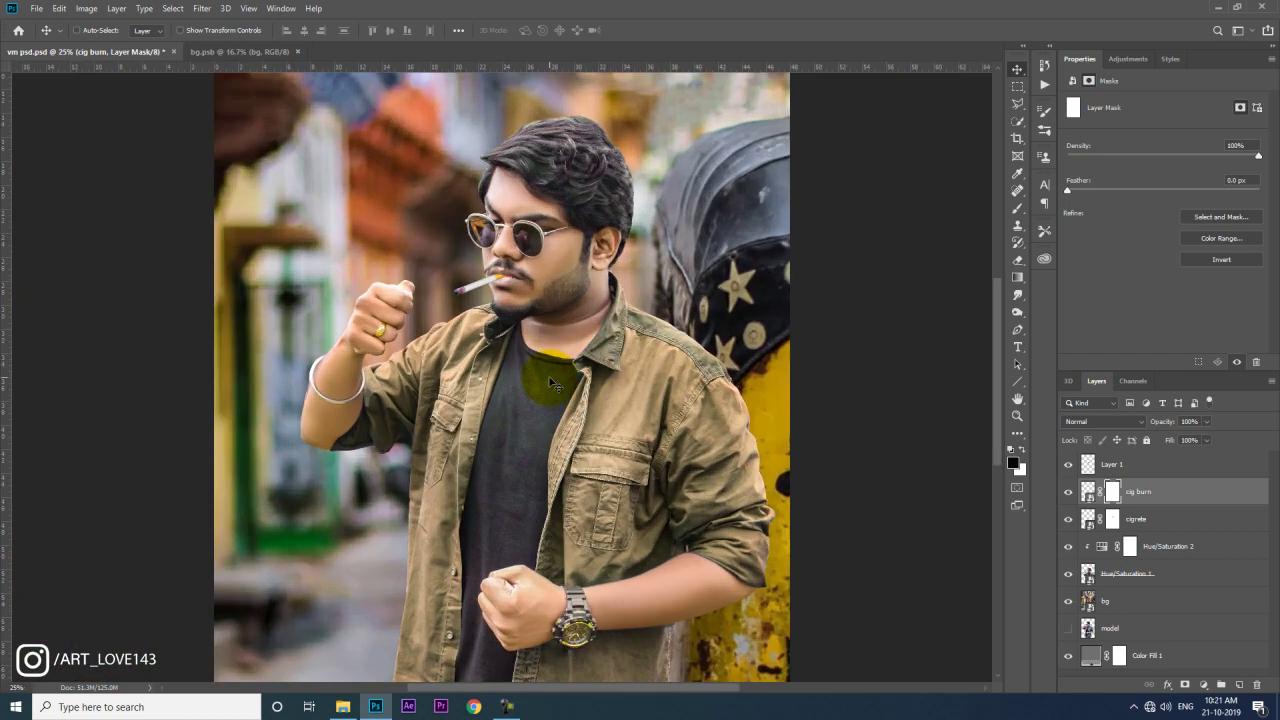
Step: Bring the fire image in from VM EDITS and set its blending to Screen
click(349, 700)
mouse_move(740, 155)
mouse_down()
mouse_move(63, 287)
mouse_move(507, 379)
mouse_up()
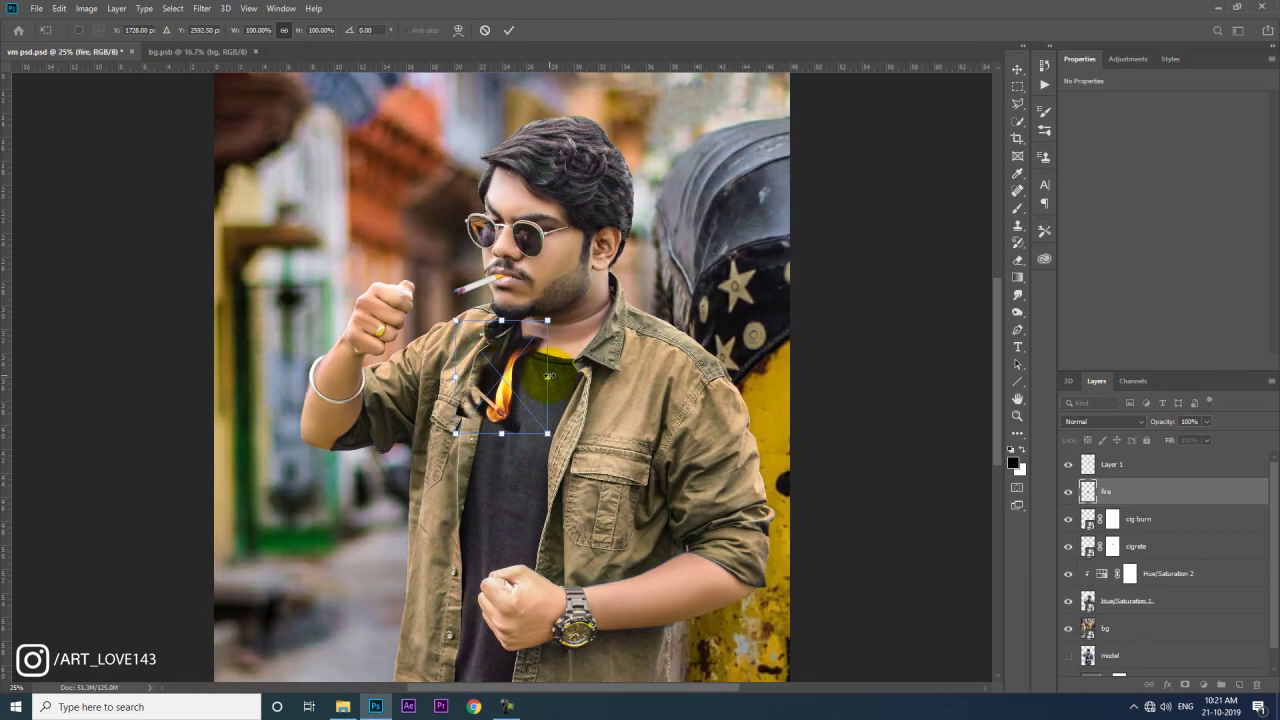
key(Return)
click(1094, 421)
click(1086, 457)
Step: Shrink the flame and rotate it upright onto the match tip in his hand
mouse_move(500, 405)
mouse_down()
mouse_move(425, 316)
mouse_move(467, 329)
mouse_move(427, 307)
mouse_up()
key(ctrl+t)
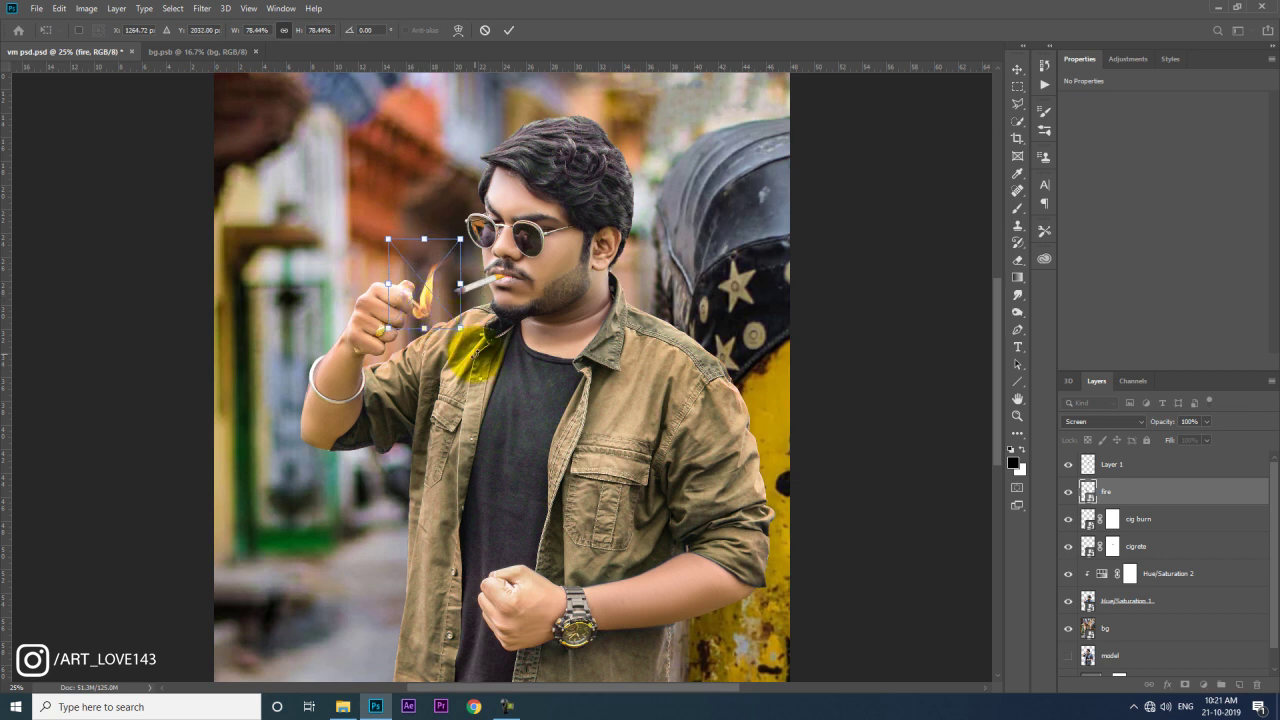
key(Return)
key(ctrl+plus)
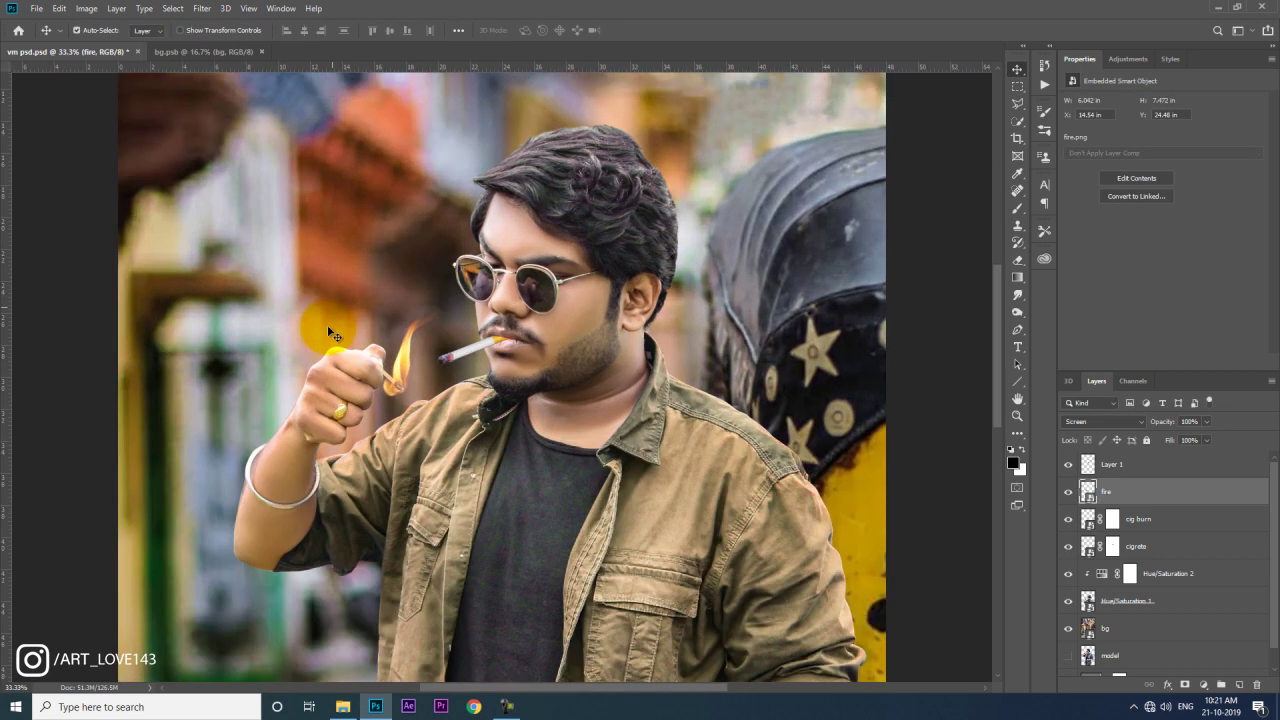
key(ctrl+plus)
key(ctrl+plus)
drag(284, 389, 296, 401)
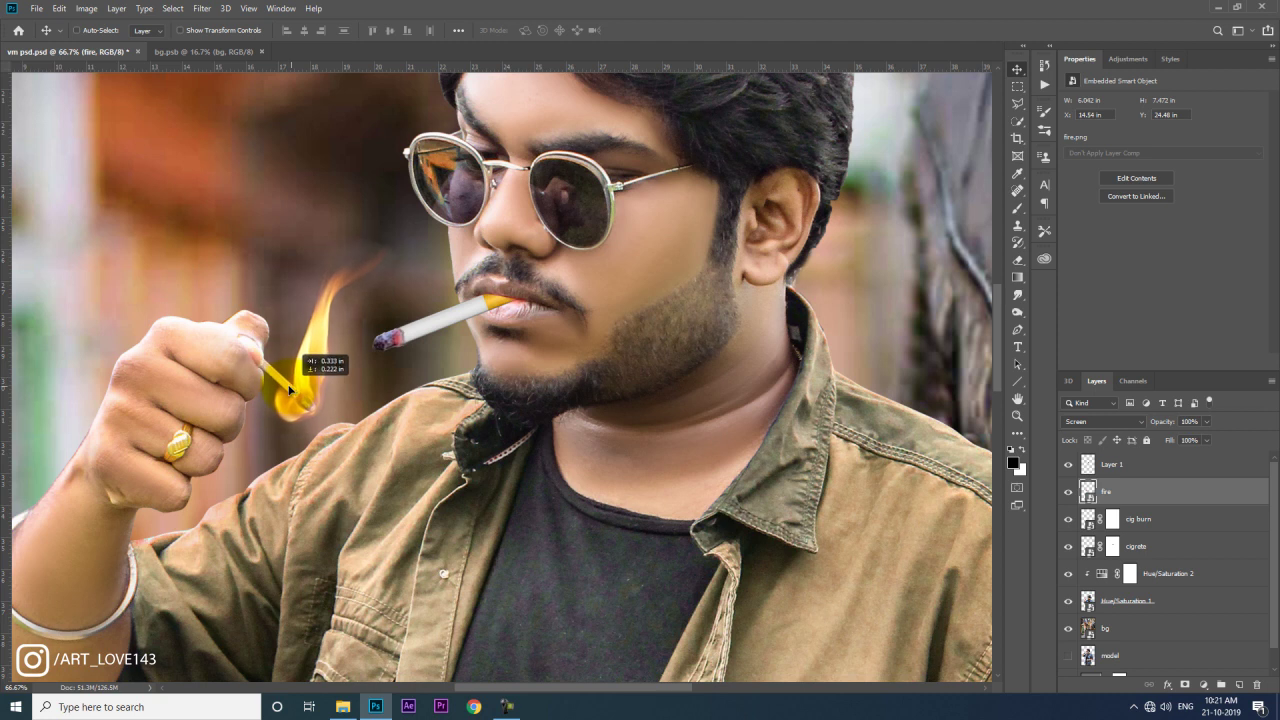
key(ctrl+t)
mouse_move(440, 455)
mouse_down()
mouse_move(358, 390)
mouse_move(330, 390)
mouse_up()
key(Return)
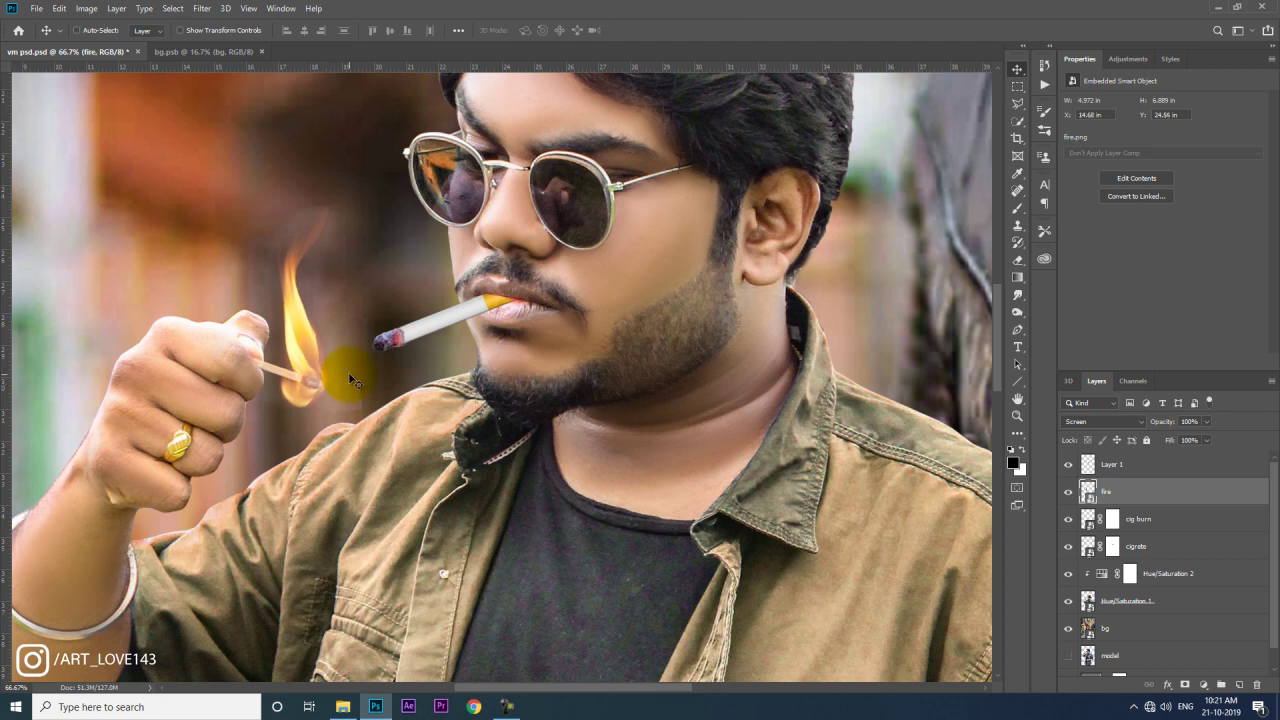
Step: Duplicate the fire layer
click(280, 372)
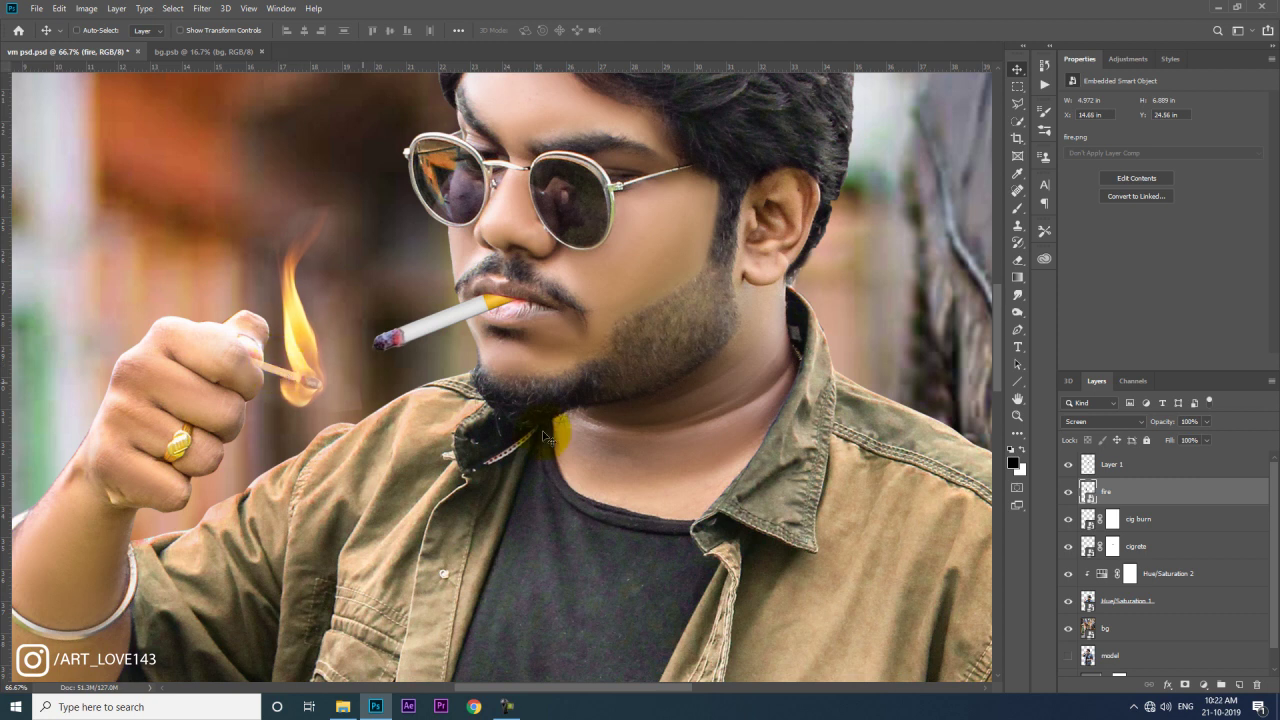
drag(1094, 491, 1094, 462)
click(1100, 421)
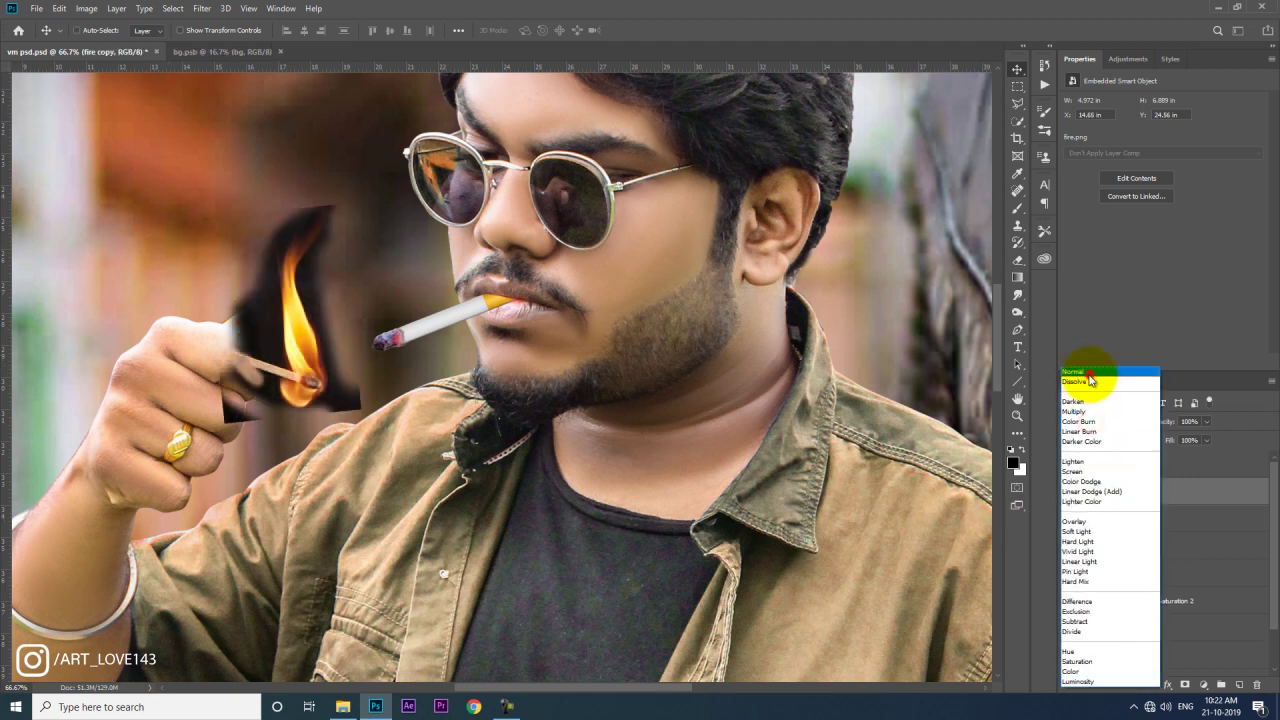
Step: Set fire copy to Normal and Magic Eraser its black background, rasterizing the layer
click(1085, 372)
right_click(1019, 261)
click(1085, 286)
click(255, 322)
key(Return)
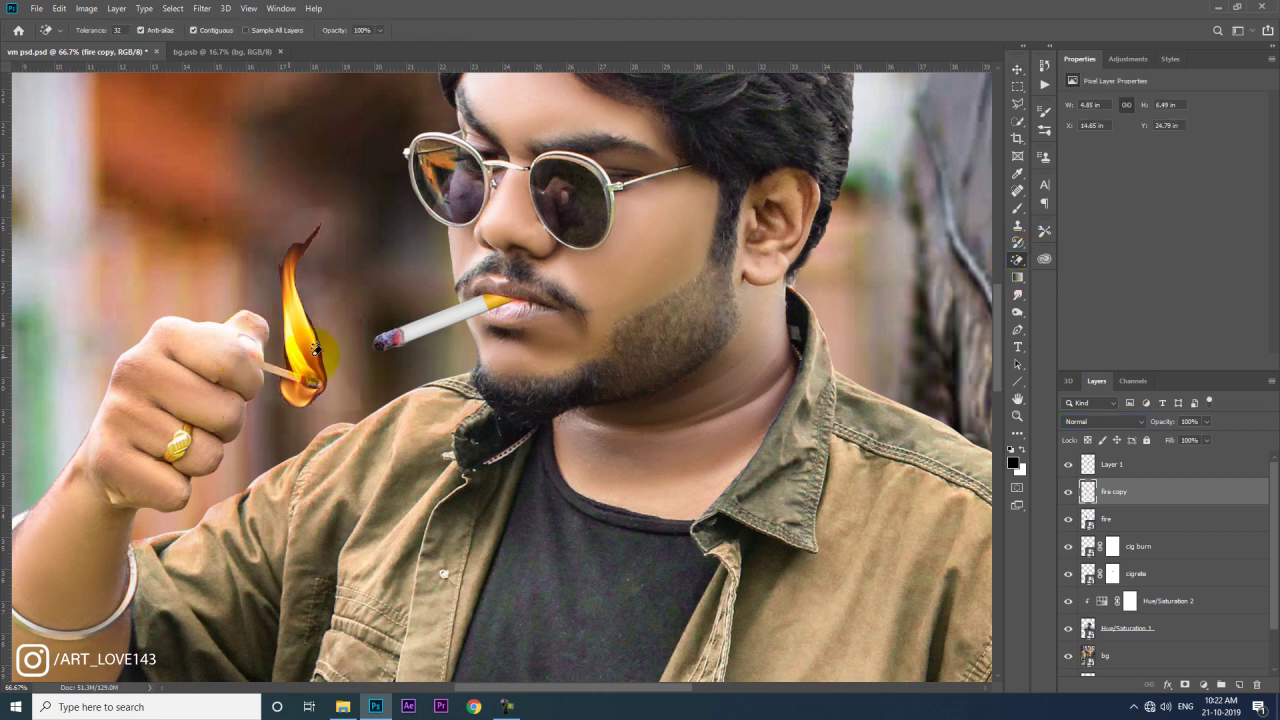
Step: Add a layer mask to fire copy and set the brush to 175, then 100
click(1017, 70)
click(1185, 684)
click(1017, 213)
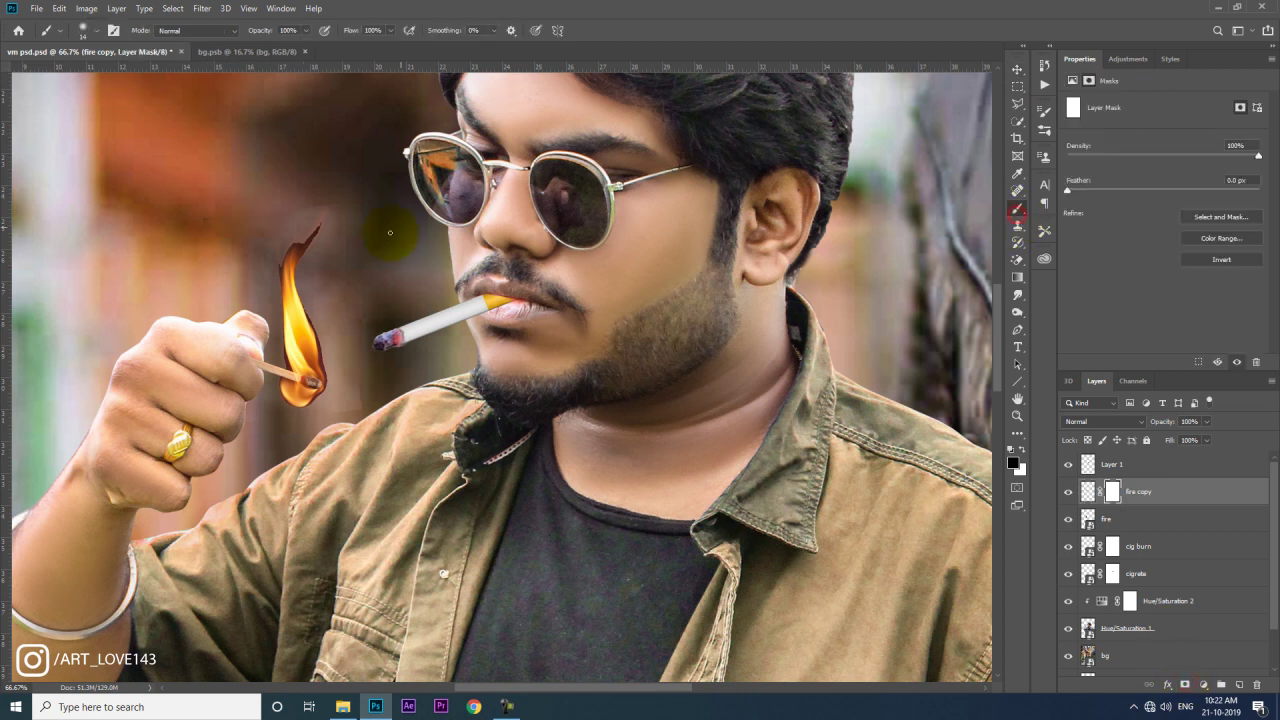
right_click(394, 231)
text(175)
key(Return)
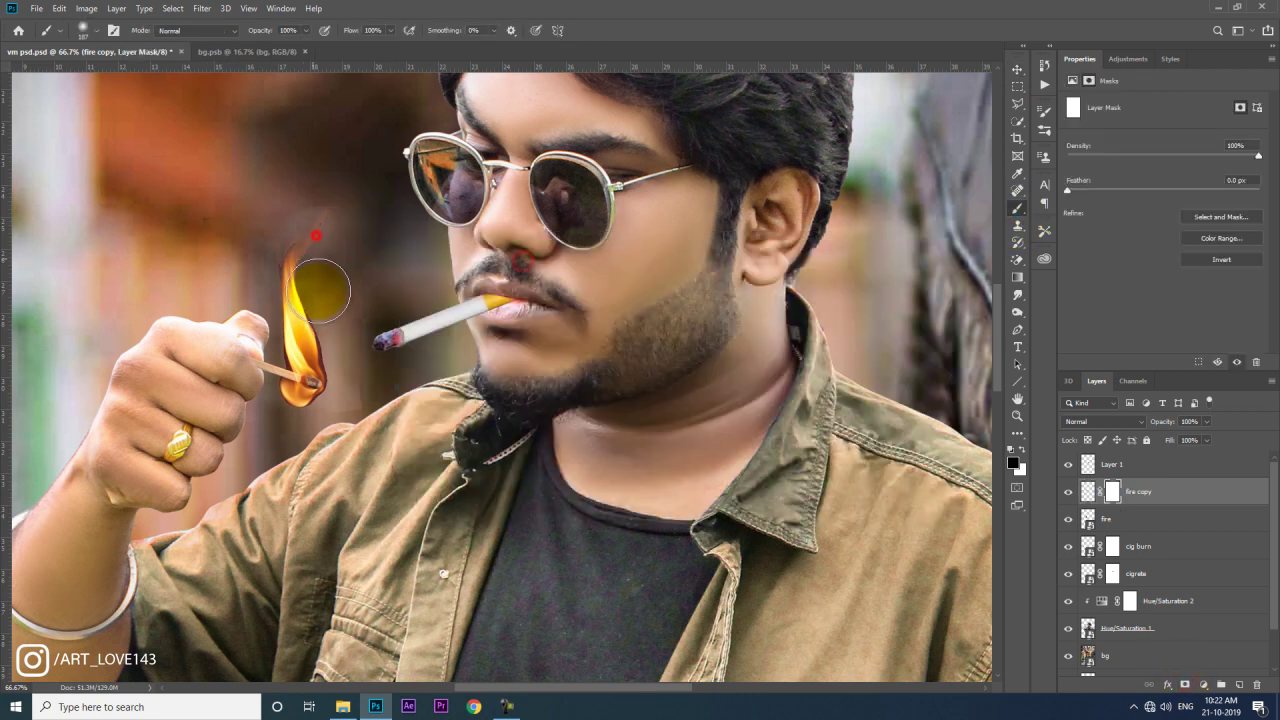
key(bracketleft)
key(bracketleft)
key(bracketleft)
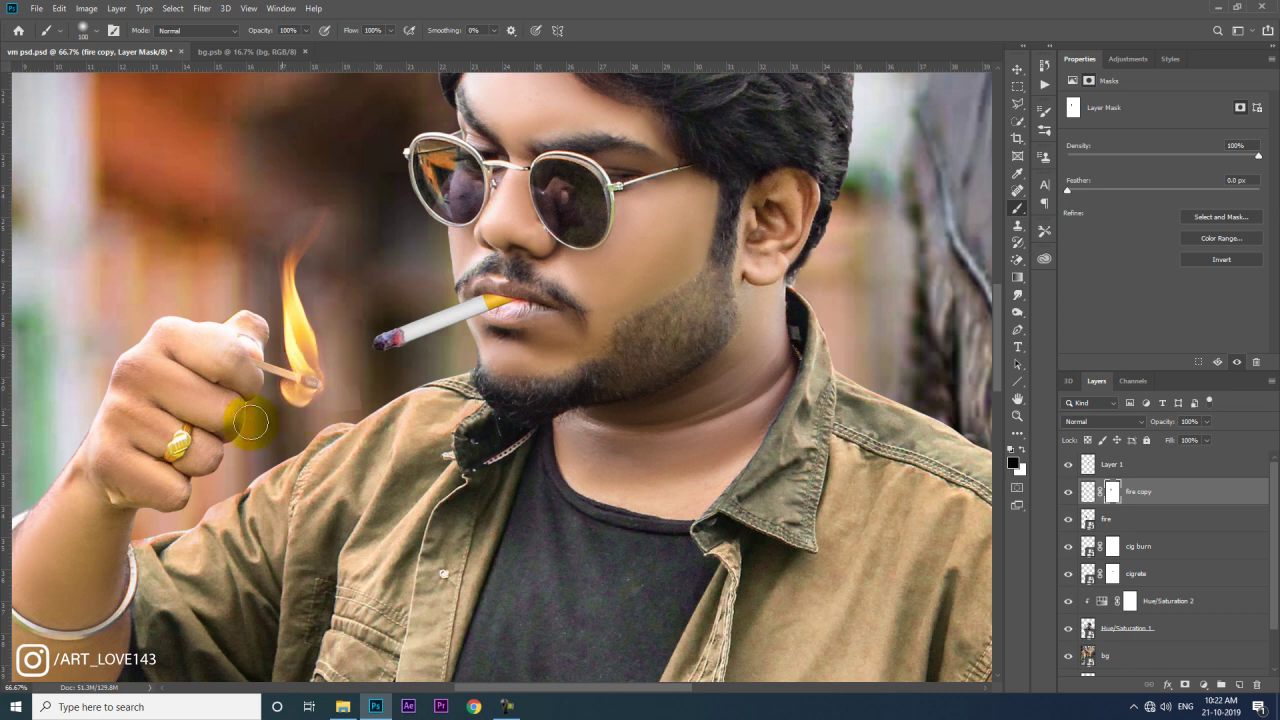
Step: Darken the fire layer with a clipped Levels adjustment using the black-point eyedropper
double_click(1106, 519)
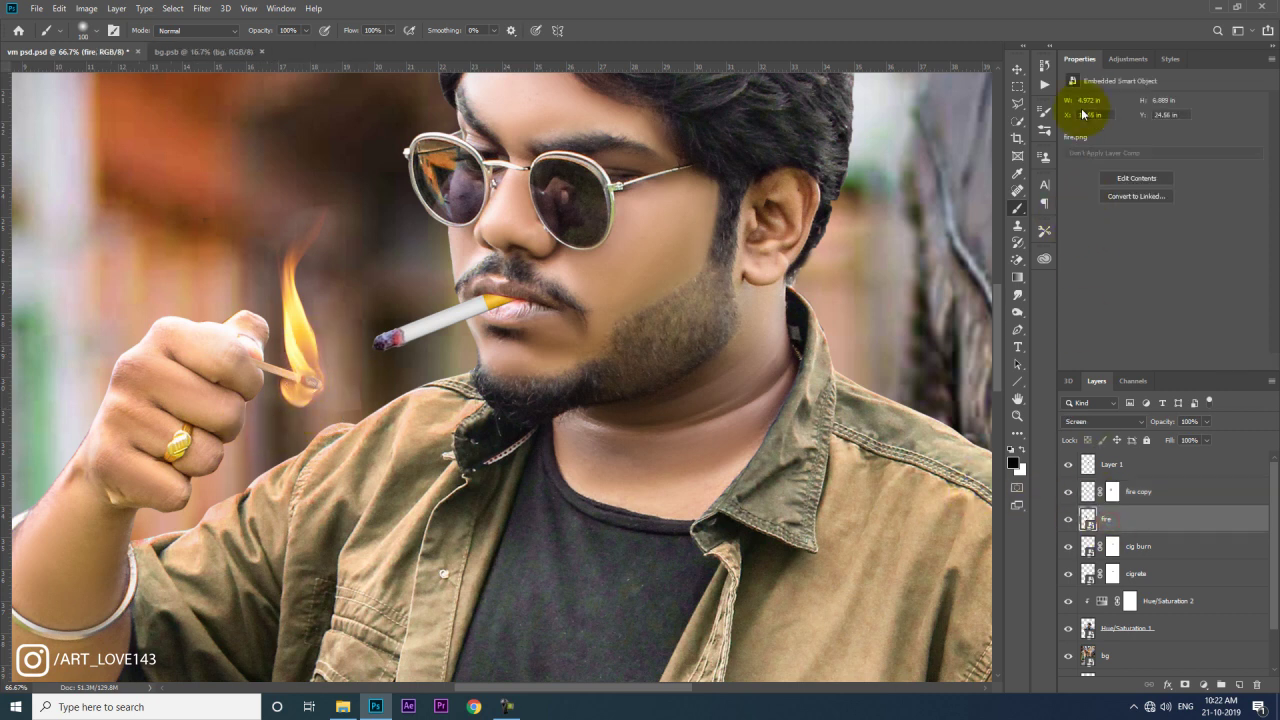
click(1124, 60)
click(1111, 89)
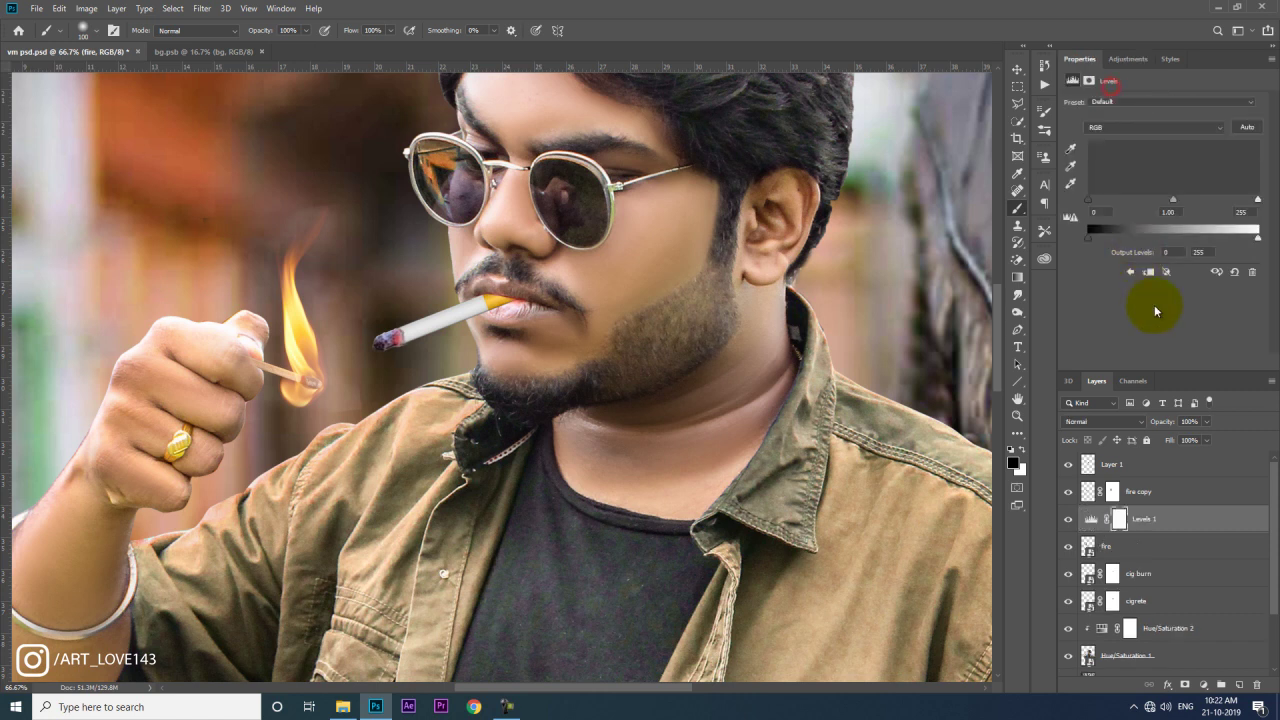
click(1179, 362)
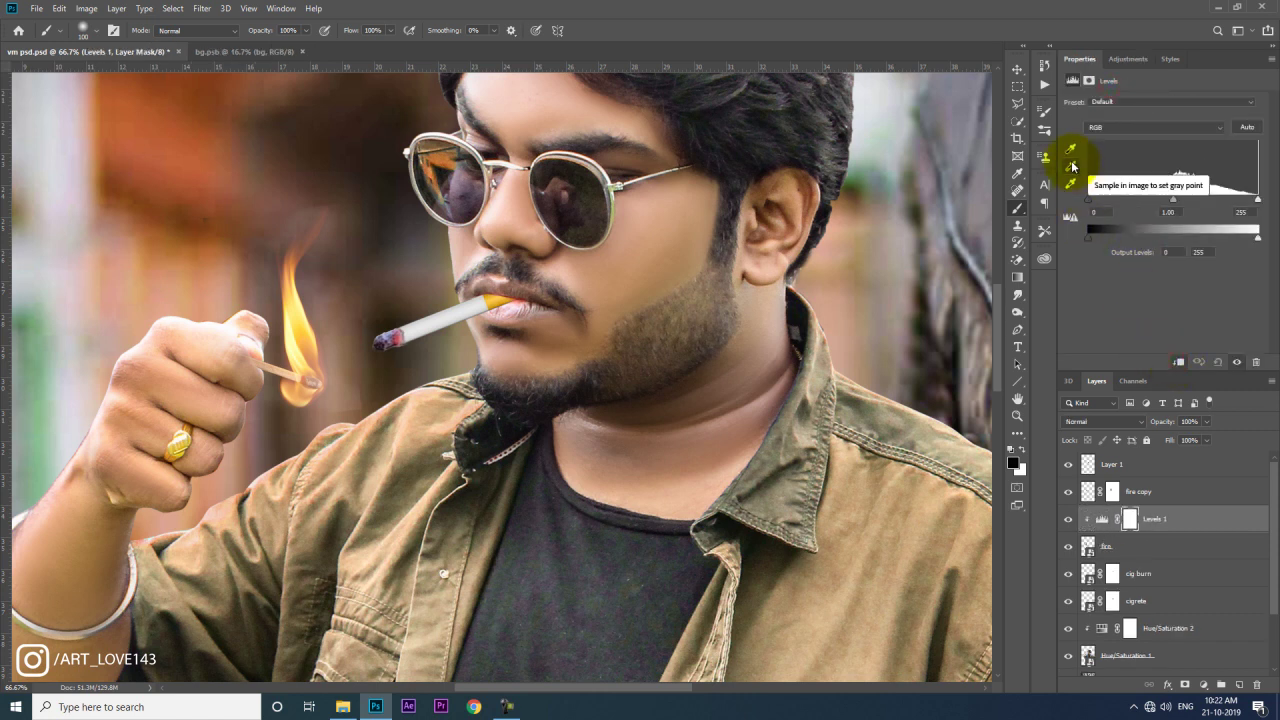
click(1070, 148)
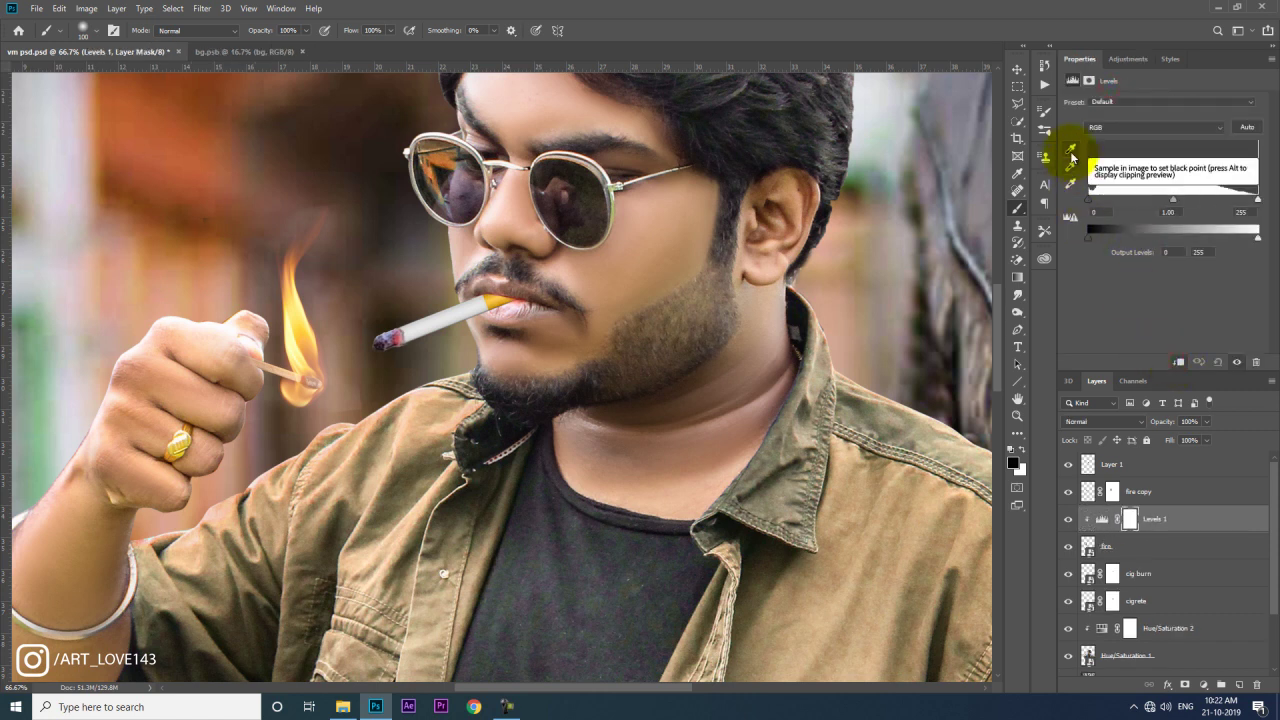
click(352, 376)
click(1068, 519)
click(1068, 519)
Step: Return to fire copy with the Brush, fit the image on screen, and select Layer 1
click(1140, 491)
key(b)
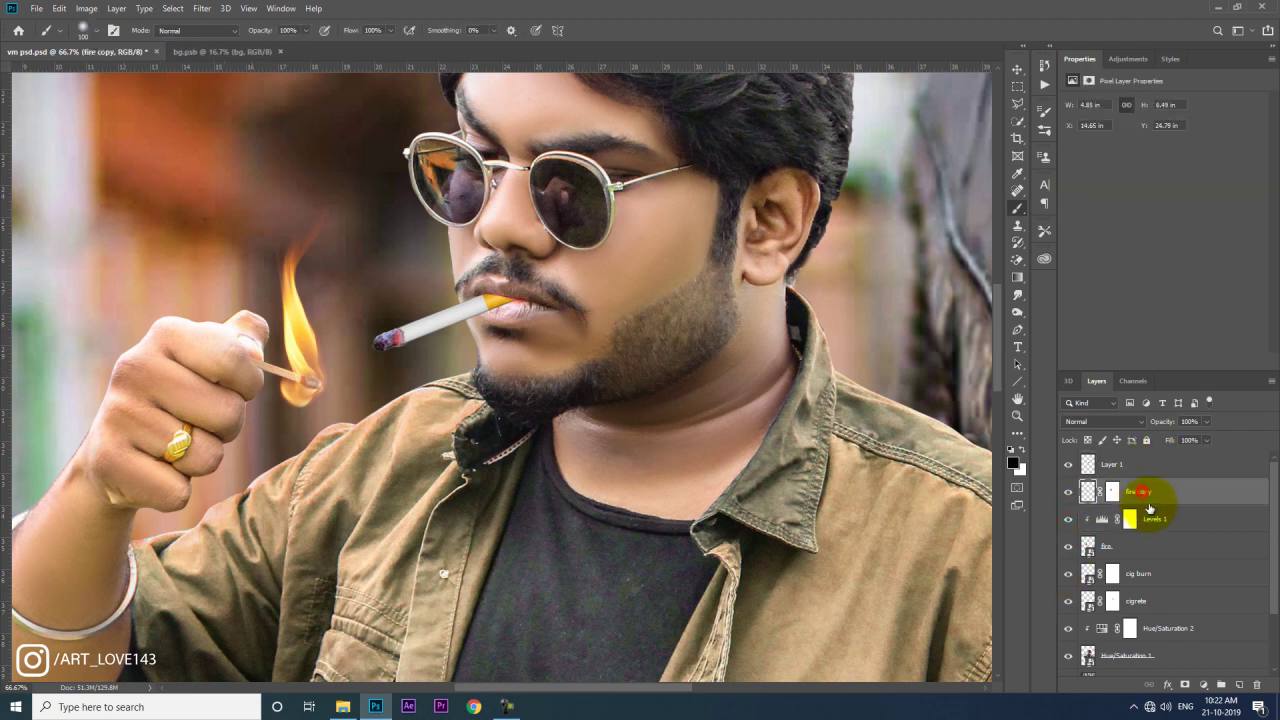
key(ctrl+0)
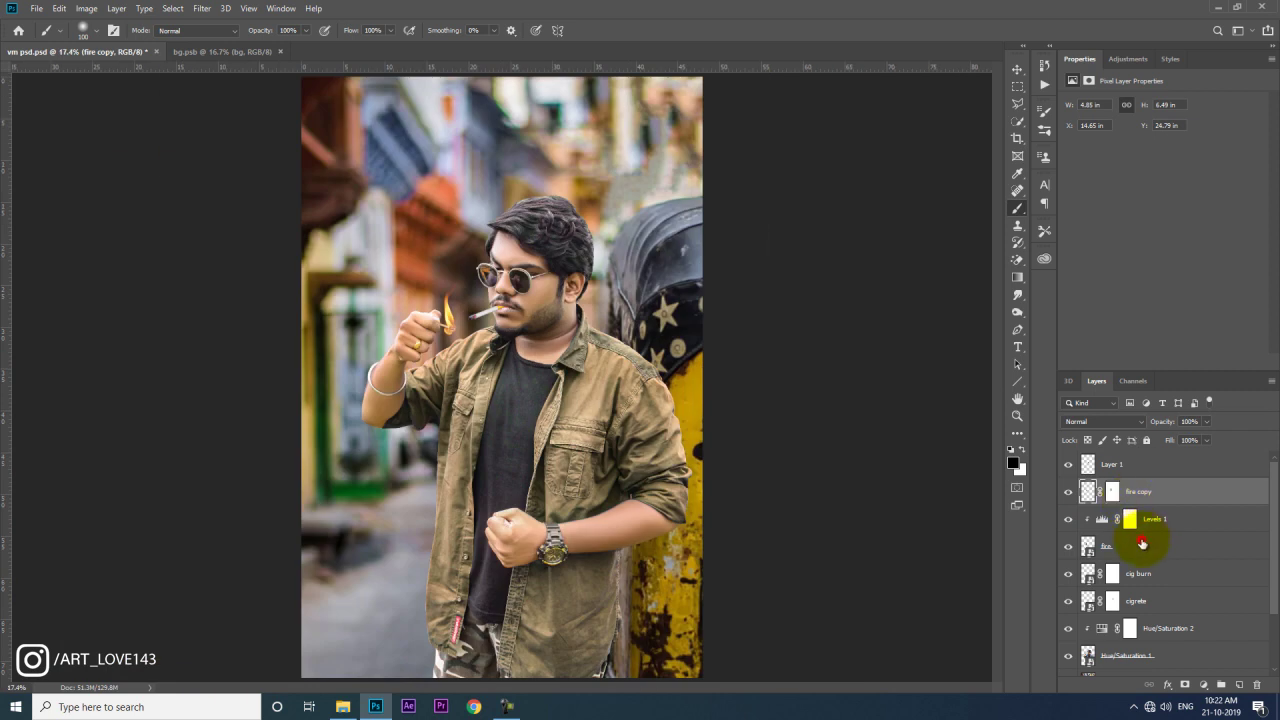
click(1120, 464)
Step: Group the flame layers, and group the cig burn and cigrete layers separately
drag(1071, 465, 1133, 549)
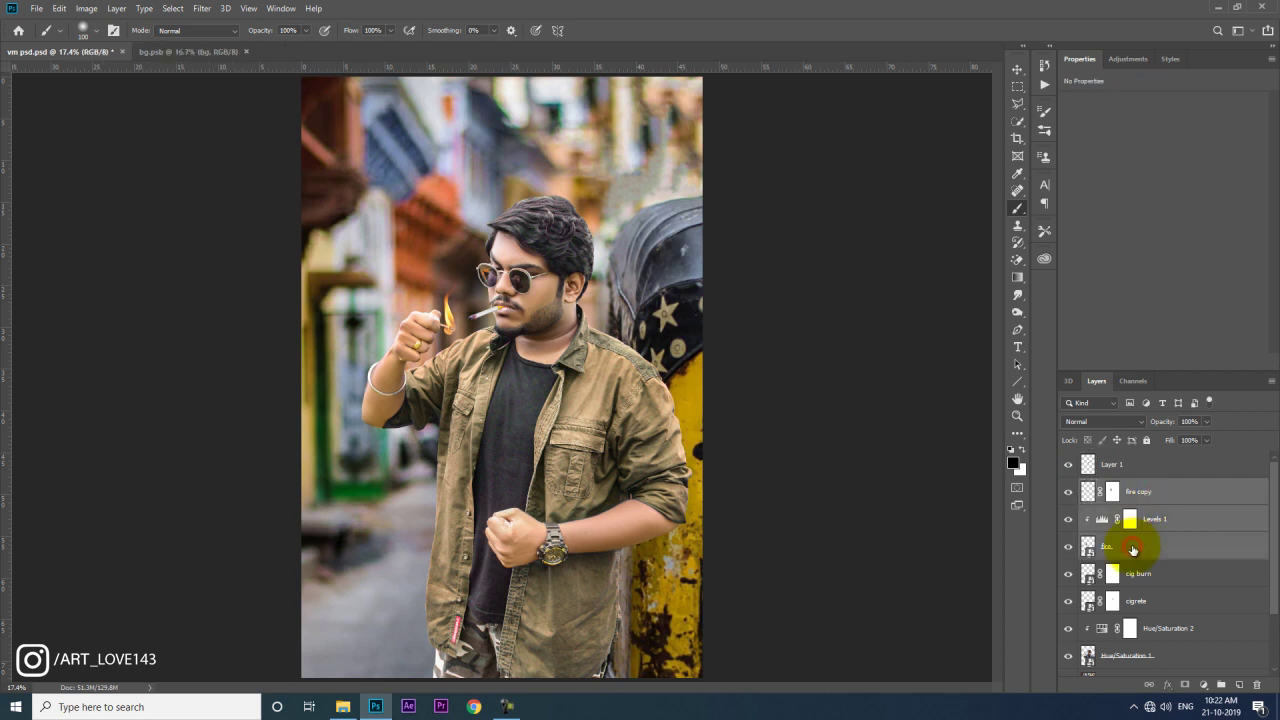
key(ctrl+g)
click(1137, 510)
shift+click(1136, 541)
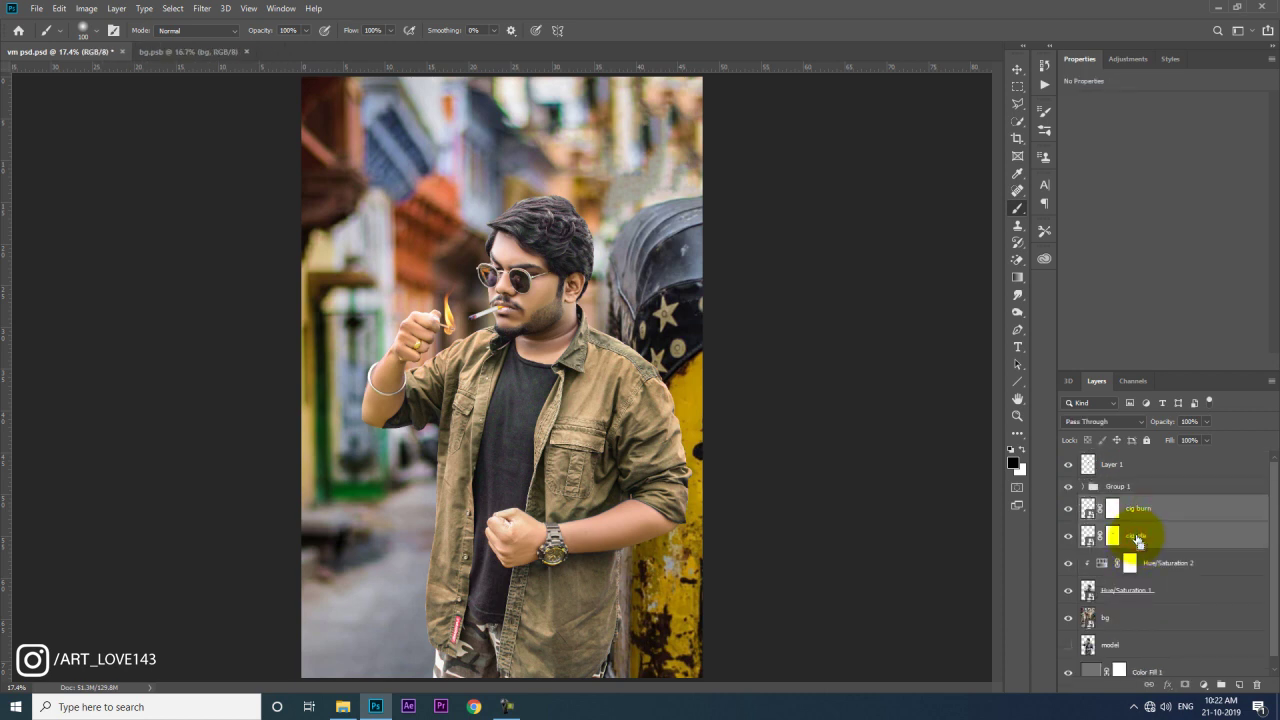
key(ctrl+g)
Step: Name the groups cig and fire, rename Layer 1 to lip, and toggle lip's visibility
double_click(1117, 502)
text(g)
click(1120, 485)
text(re)
key(Return)
click(1112, 464)
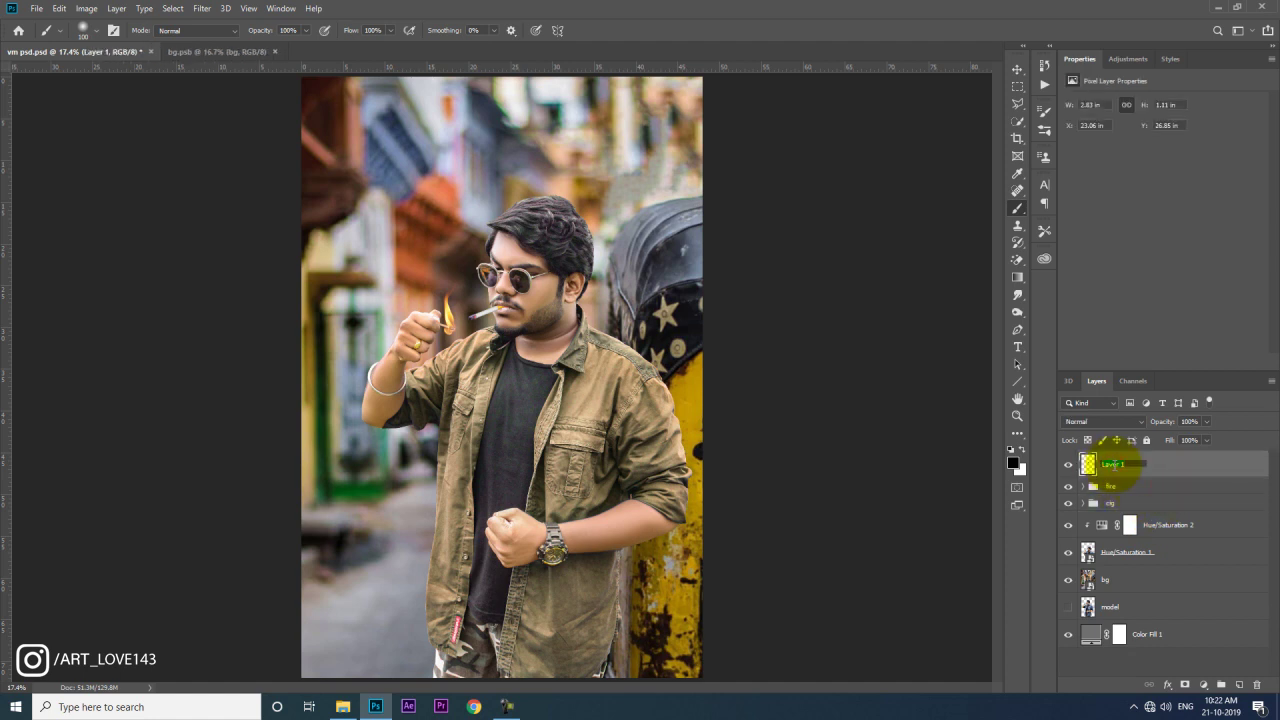
text(lip)
key(Return)
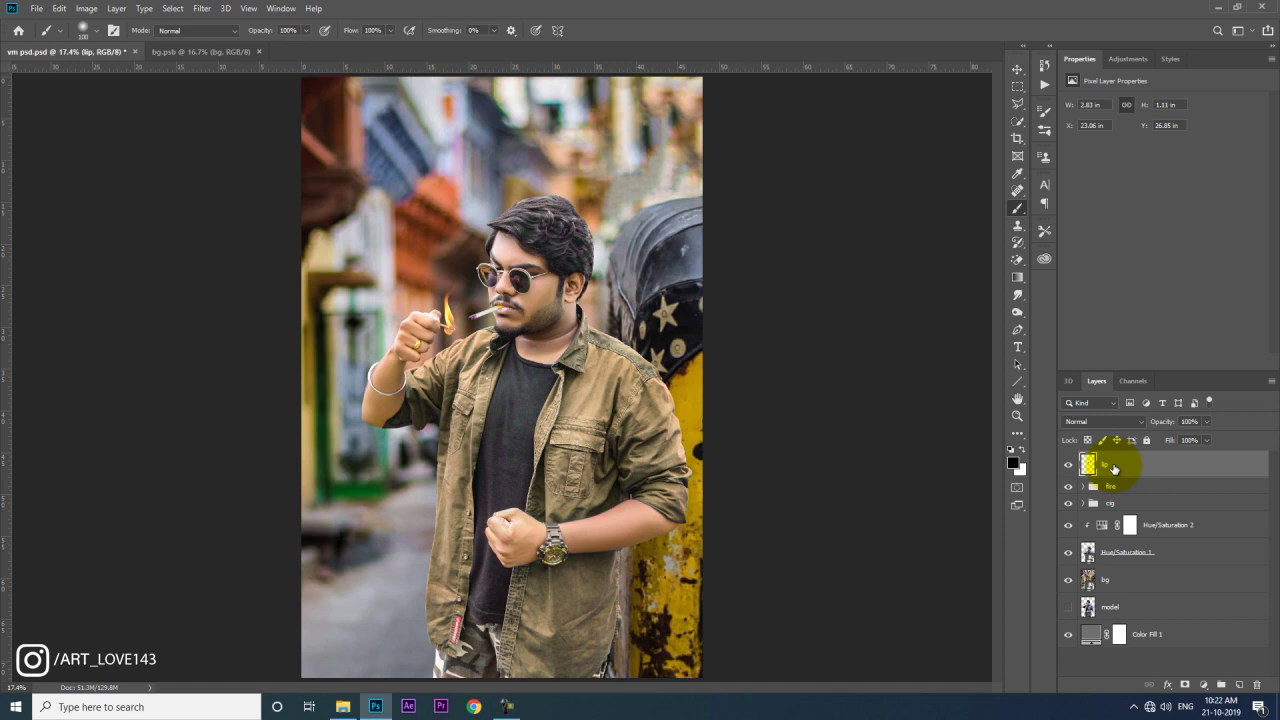
click(1017, 69)
click(1070, 467)
Step: Place the cutout image into the composite and move the bald figure to the lower left
key(ctrl+minus)
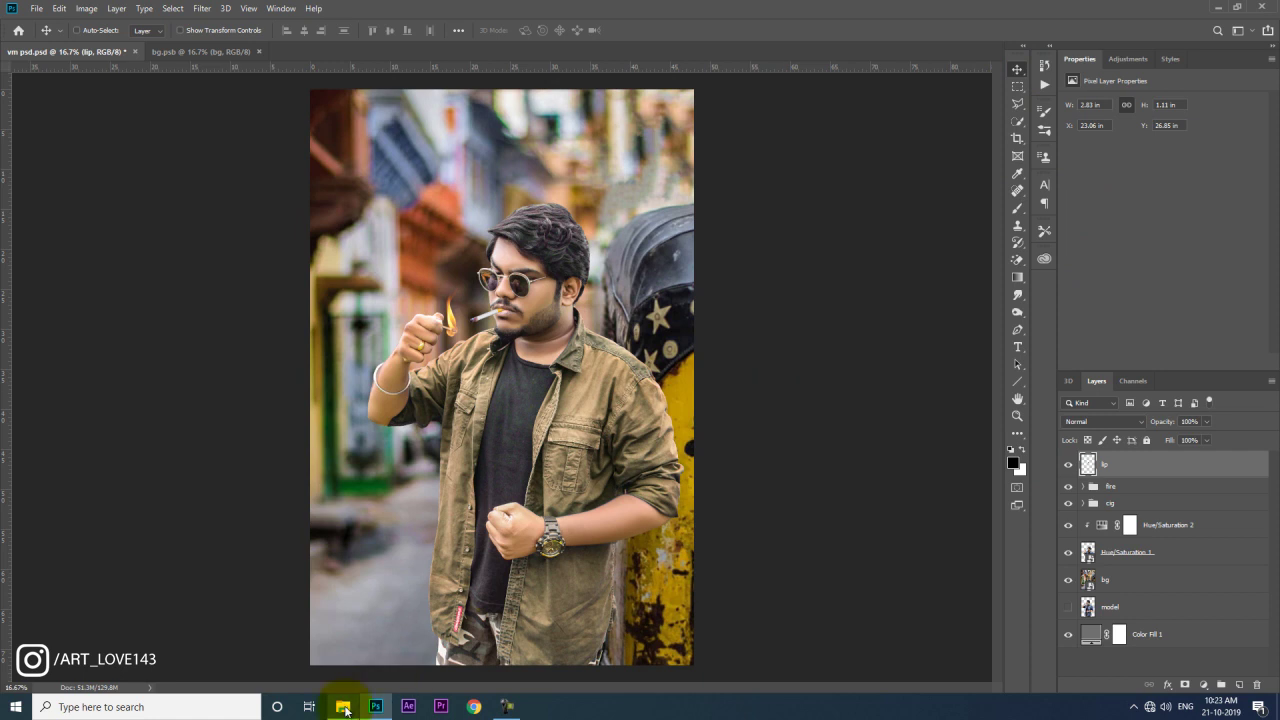
drag(588, 195, 131, 294)
key(Return)
mouse_move(516, 369)
mouse_down()
mouse_move(490, 505)
mouse_move(503, 463)
mouse_up()
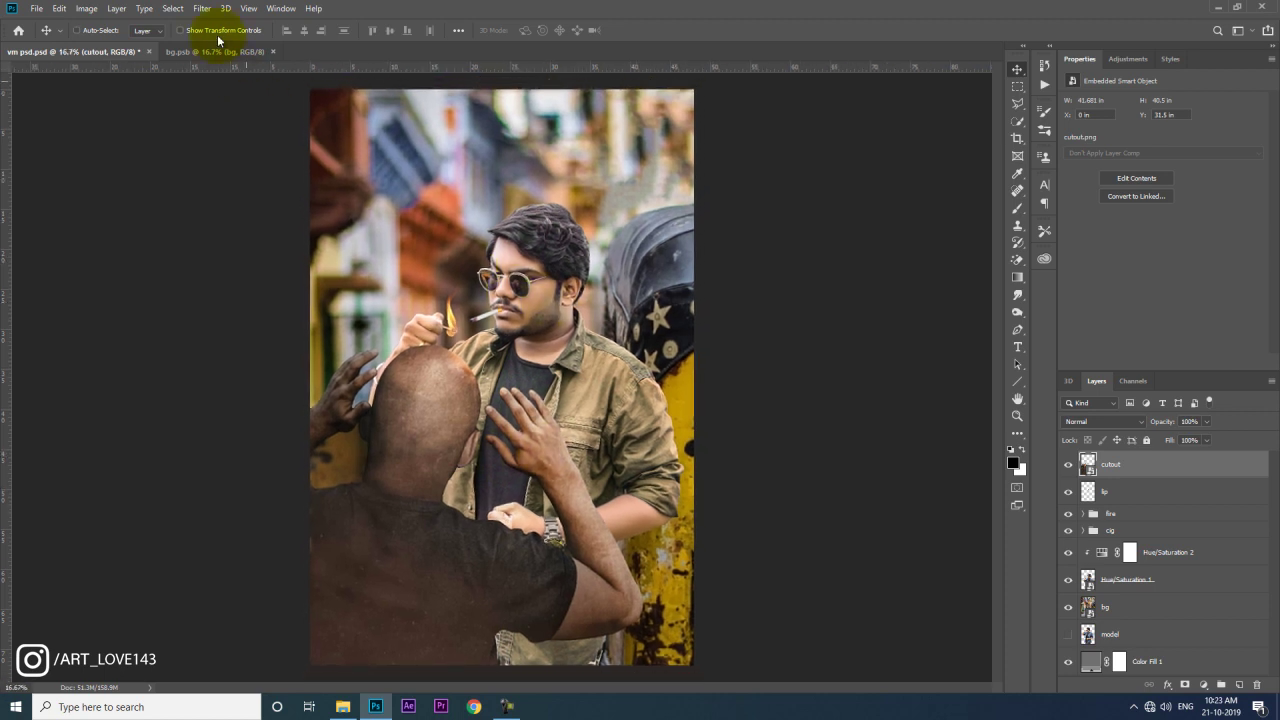
click(201, 8)
Step: Apply a 3.5-pixel Gaussian Blur to the cutout layer
click(390, 210)
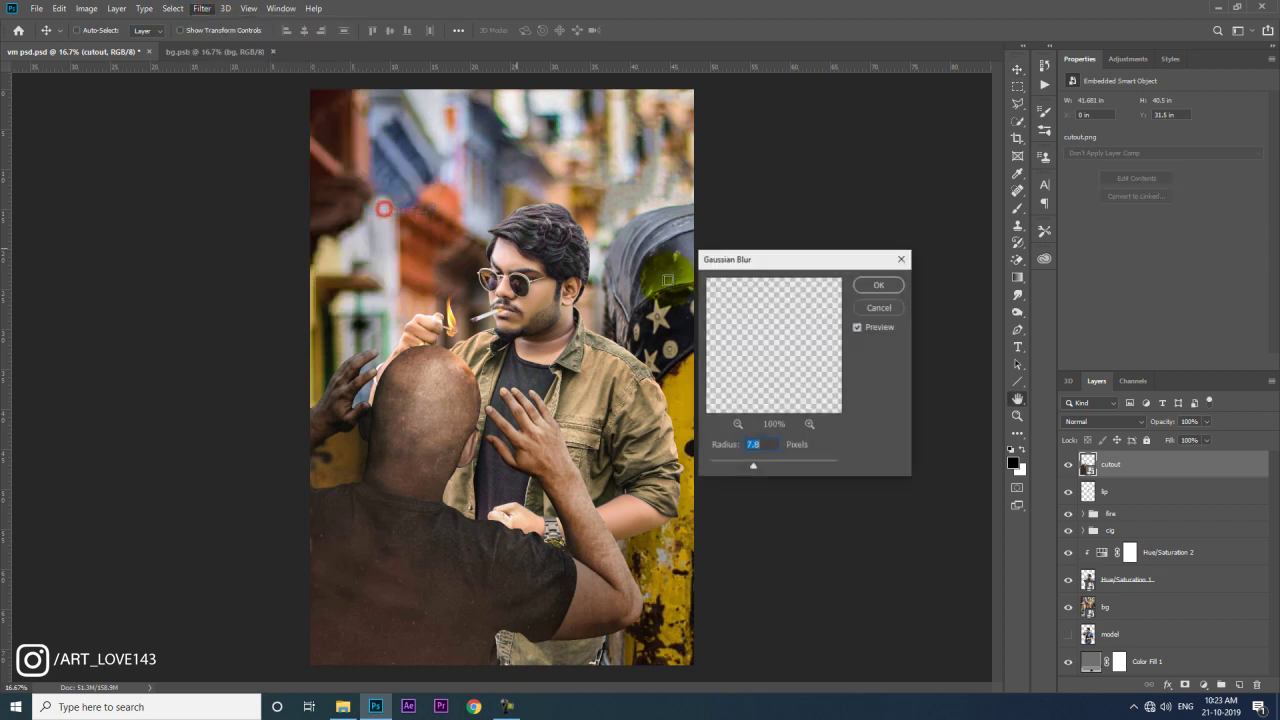
click(734, 464)
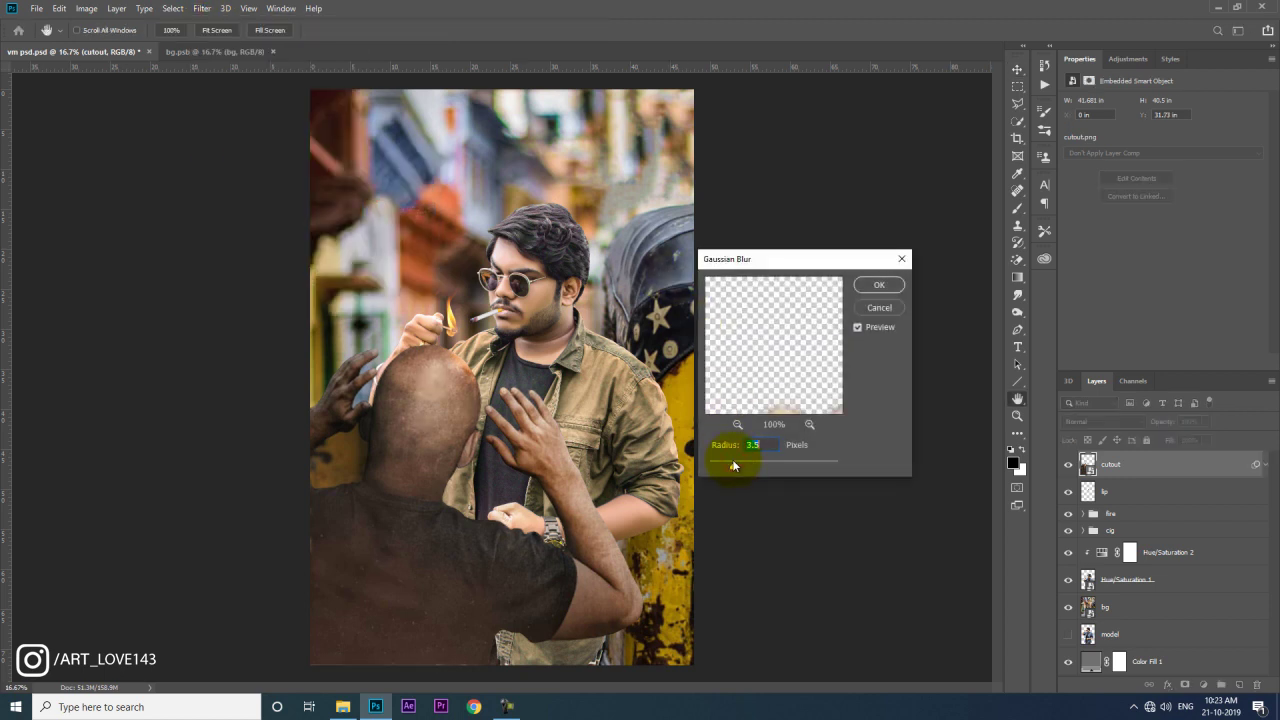
key(Return)
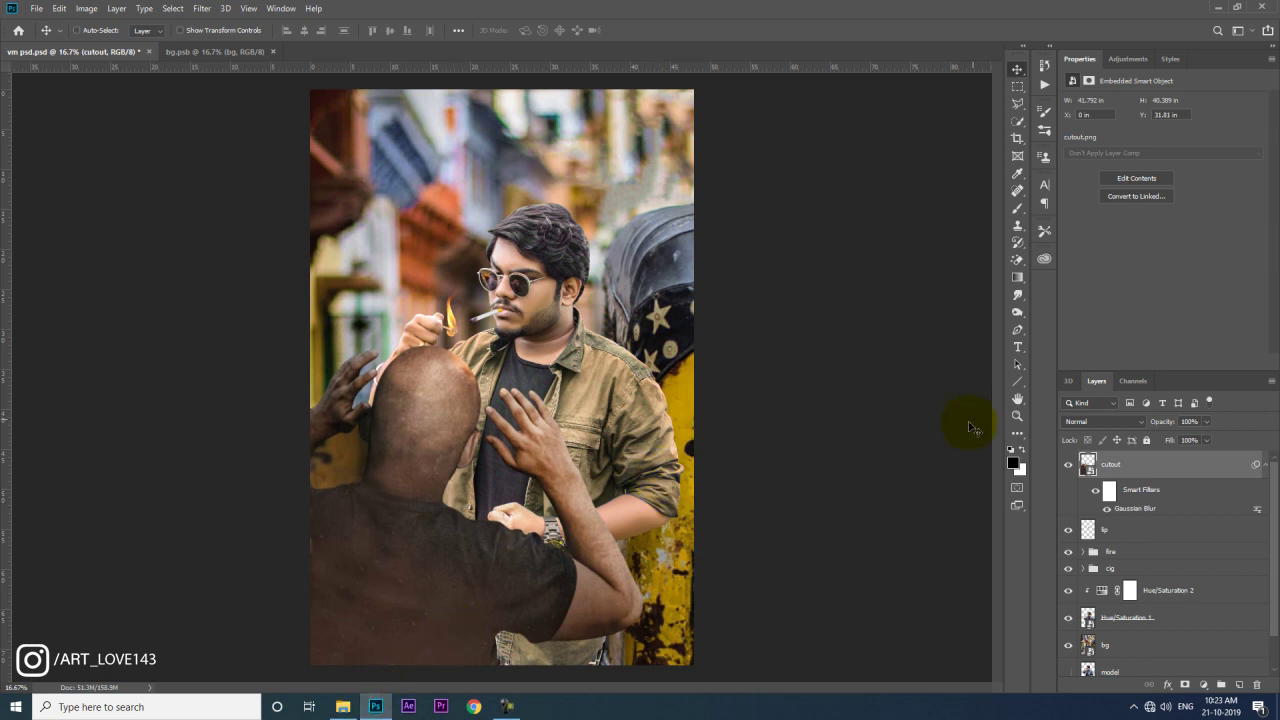
Step: Place dust.png over the composite, set it to Screen, and lower its fill to 77%
click(342, 707)
mouse_move(666, 194)
mouse_down()
mouse_move(580, 234)
mouse_move(257, 300)
mouse_move(642, 403)
mouse_move(607, 569)
mouse_up()
key(Return)
click(1108, 422)
click(1095, 457)
drag(757, 523, 654, 525)
drag(1168, 440, 1148, 448)
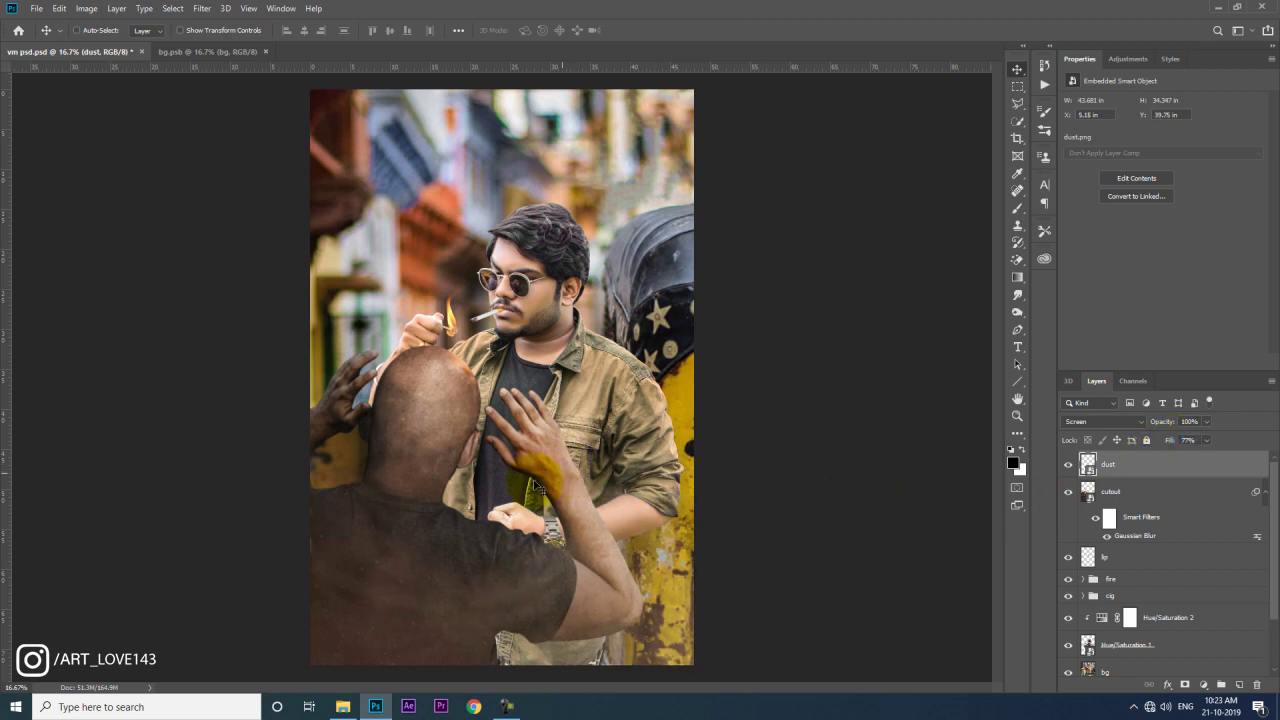
Step: Drag the bird image from the VM EDITS folder onto the composite
click(343, 706)
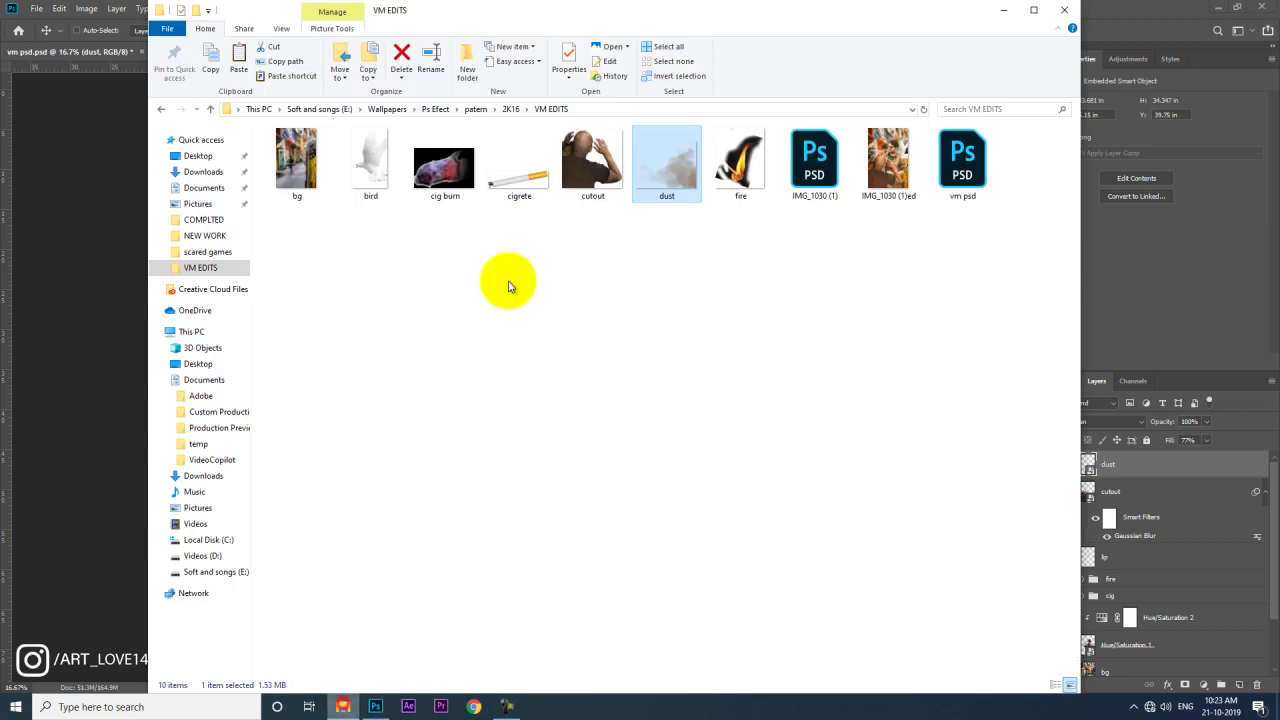
mouse_move(360, 160)
mouse_down()
mouse_move(180, 262)
mouse_move(533, 354)
mouse_move(658, 343)
mouse_move(641, 368)
mouse_up()
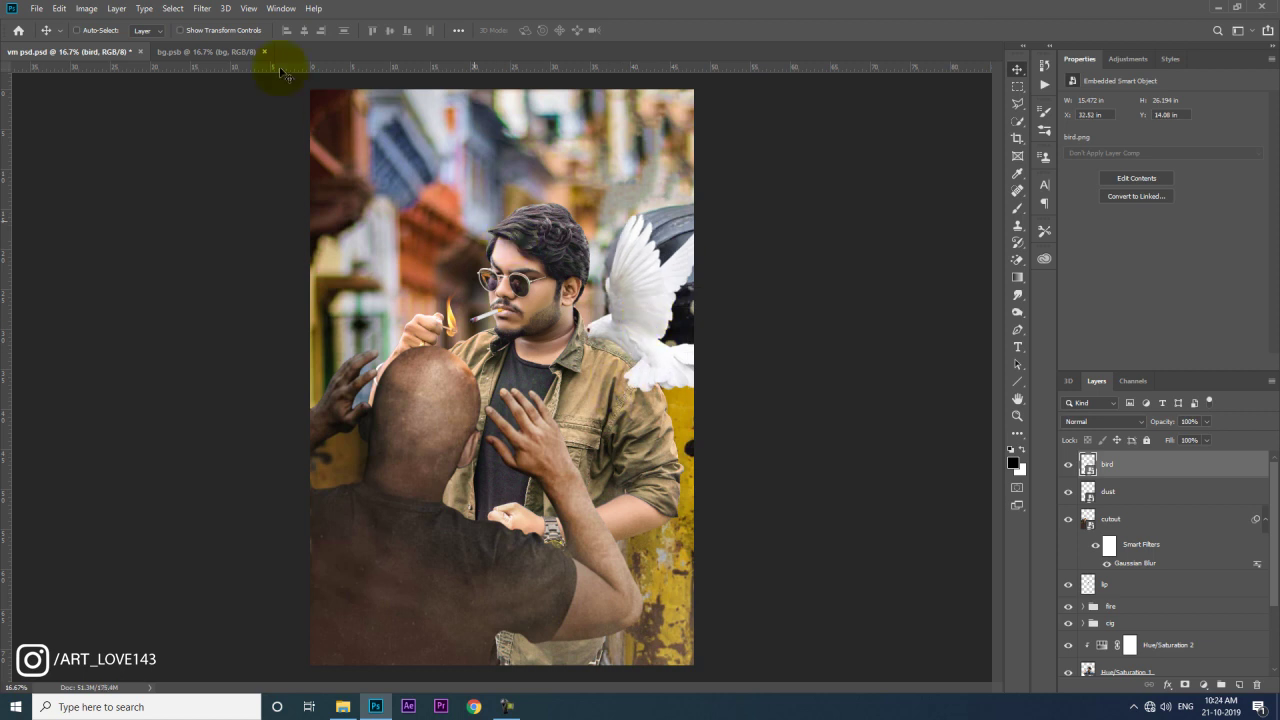
Step: Enlarge, rotate and position the white dove just beside the man's shoulder
key(ctrl+t)
mouse_move(575, 413)
mouse_down()
mouse_move(556, 422)
mouse_move(623, 357)
mouse_up()
drag(690, 445, 706, 429)
drag(660, 390, 678, 372)
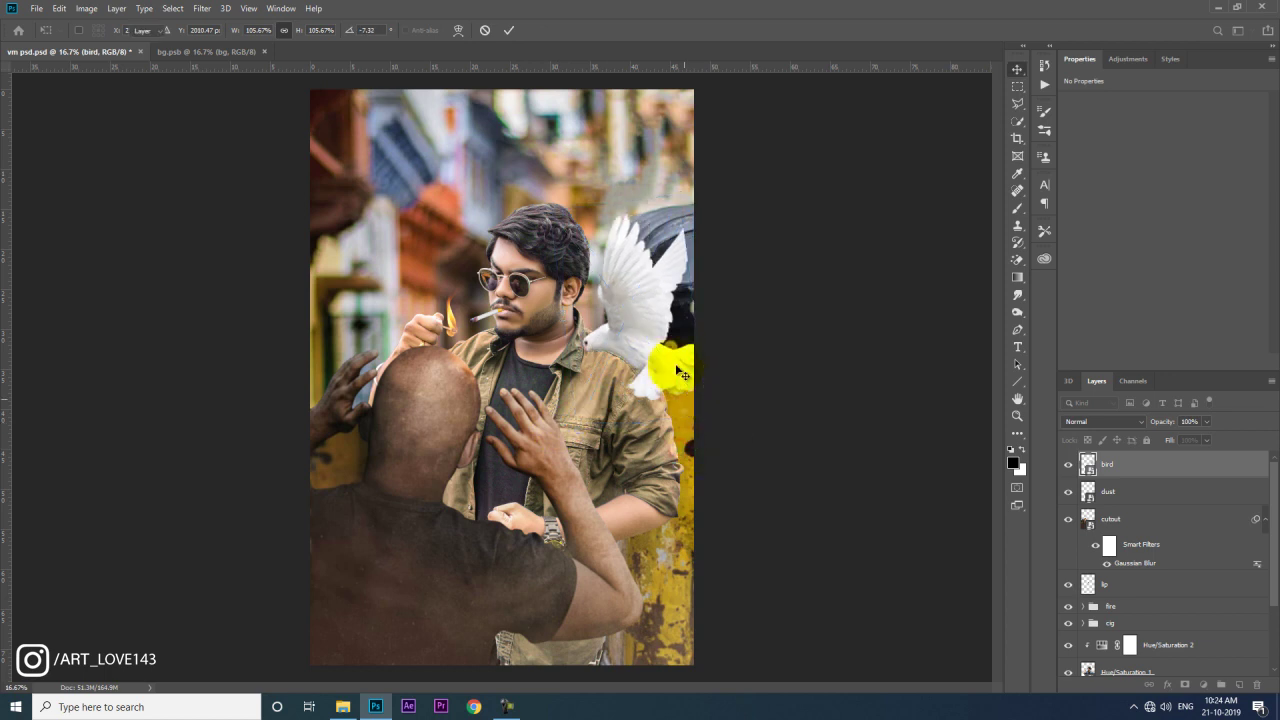
key(Return)
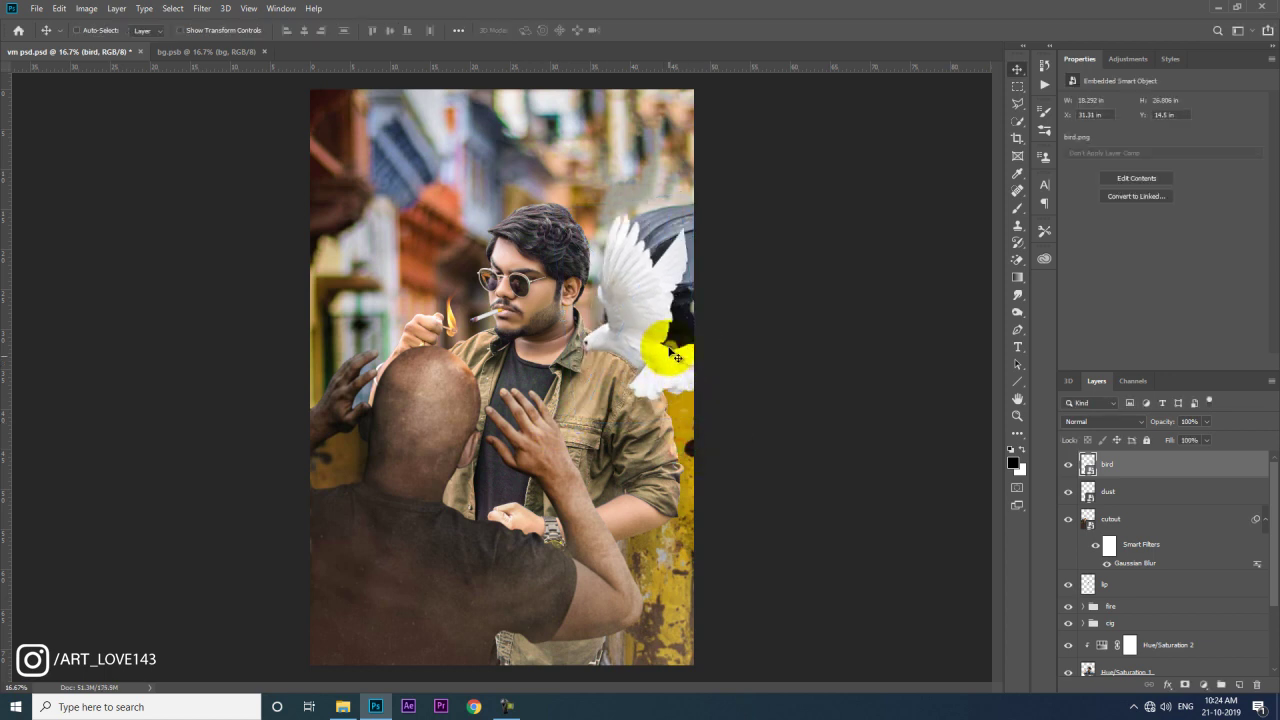
key(ctrl+t)
drag(737, 337, 771, 346)
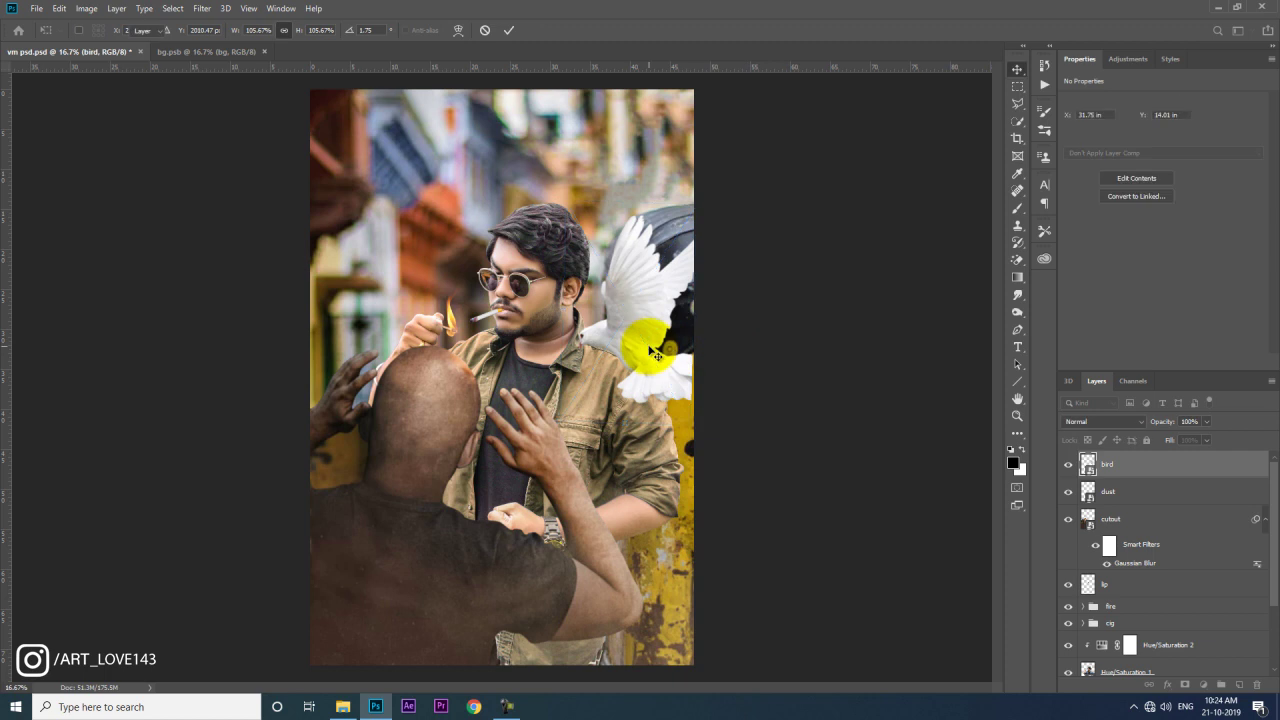
key(Return)
drag(652, 354, 644, 368)
click(1110, 466)
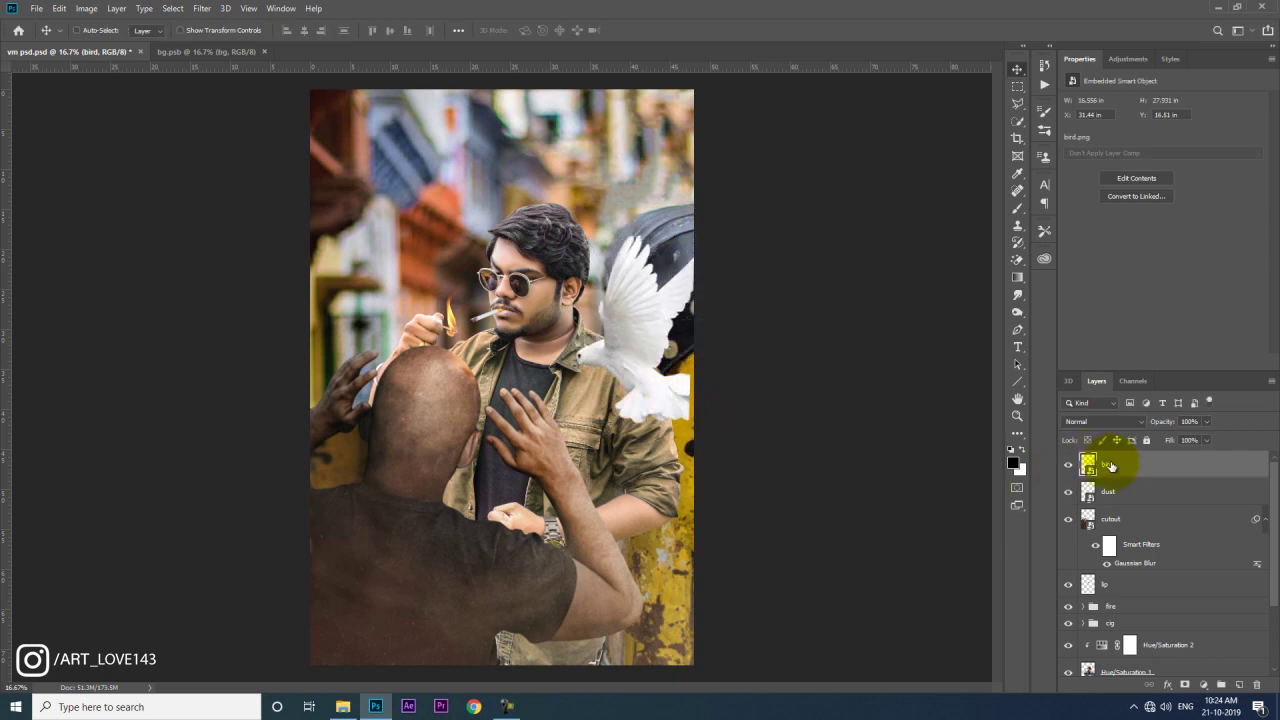
key(ctrl+minus)
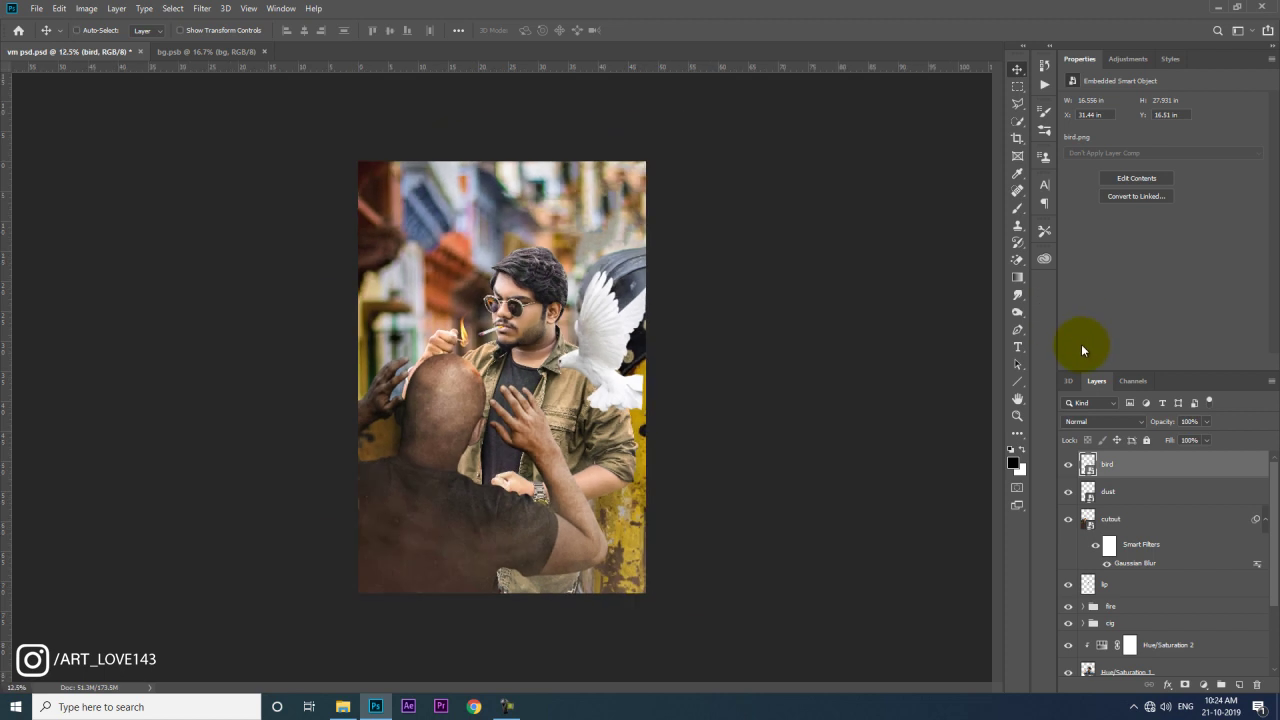
Step: Add and then delete a Selective Color adjustment, adding Curves 1 above the bird instead
click(1126, 59)
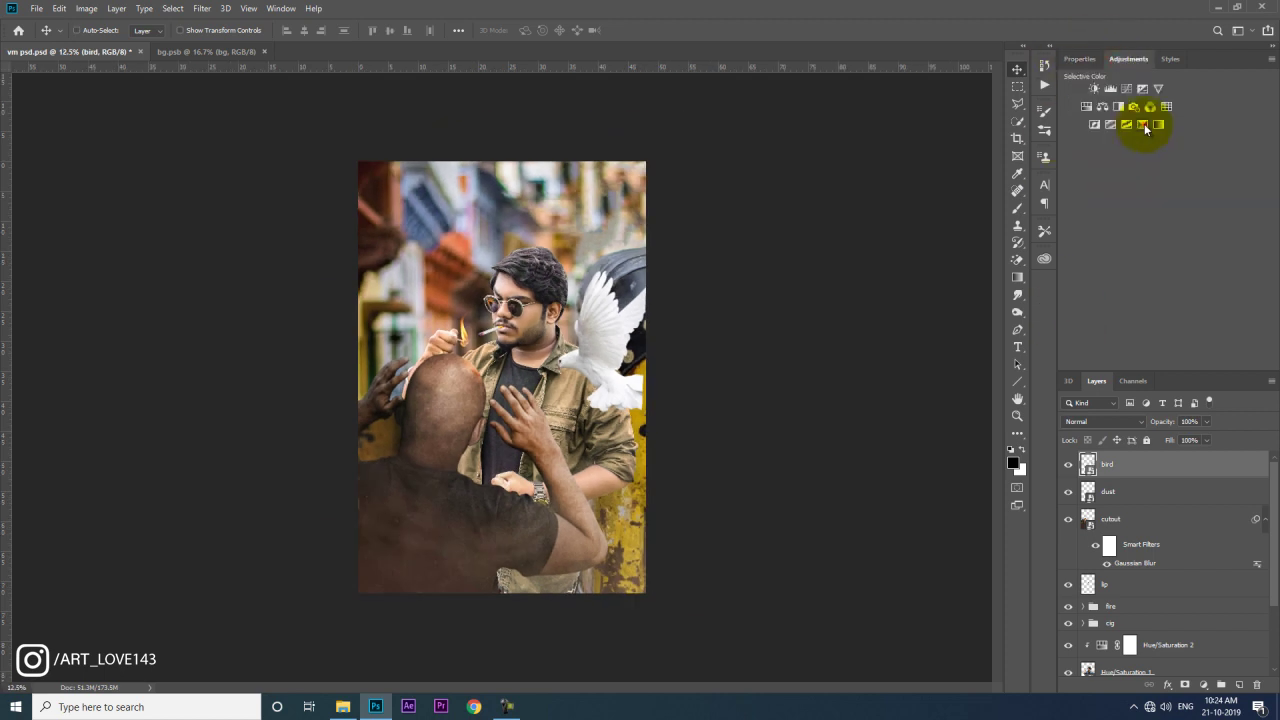
click(1144, 123)
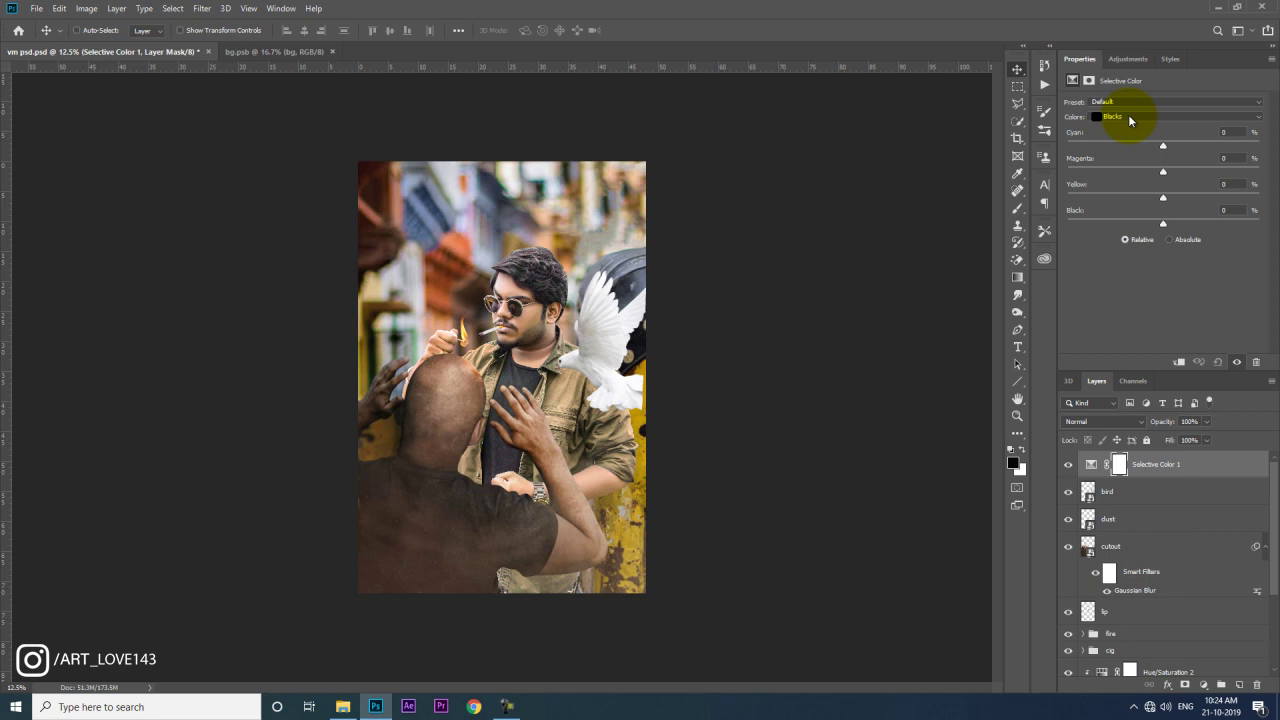
click(1068, 464)
click(1117, 490)
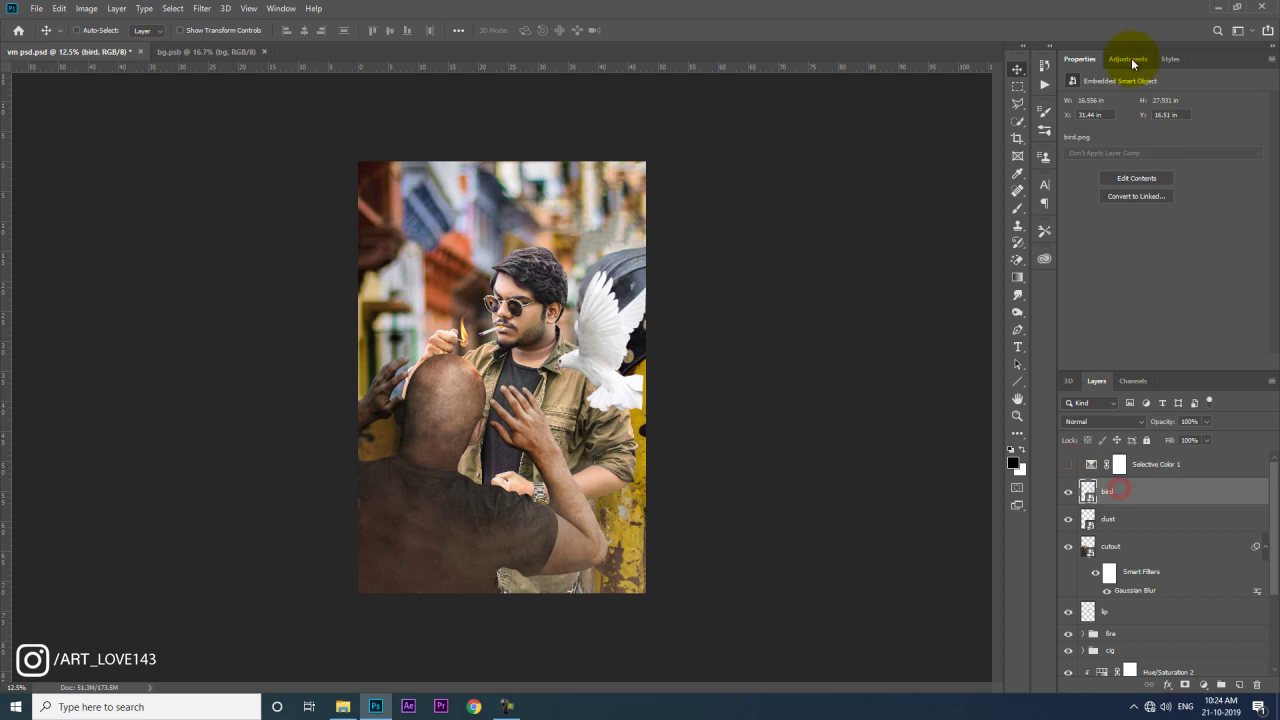
click(1133, 64)
click(1155, 464)
key(Delete)
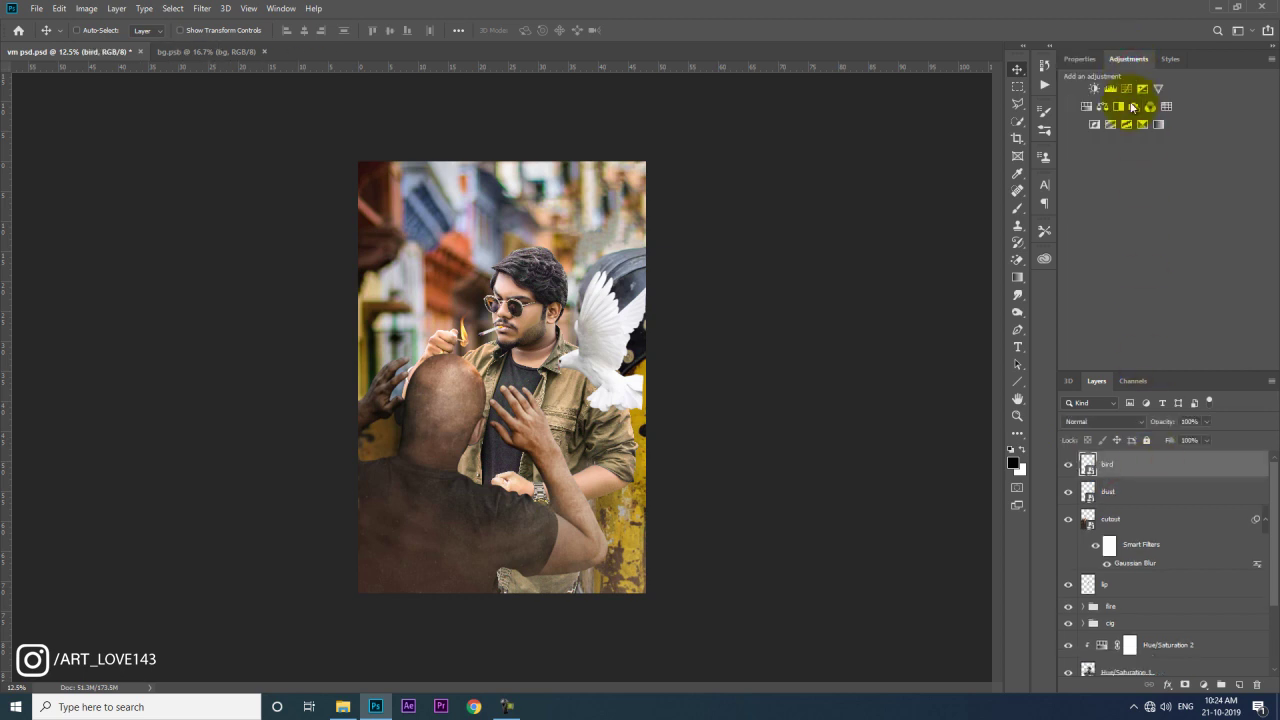
click(1126, 88)
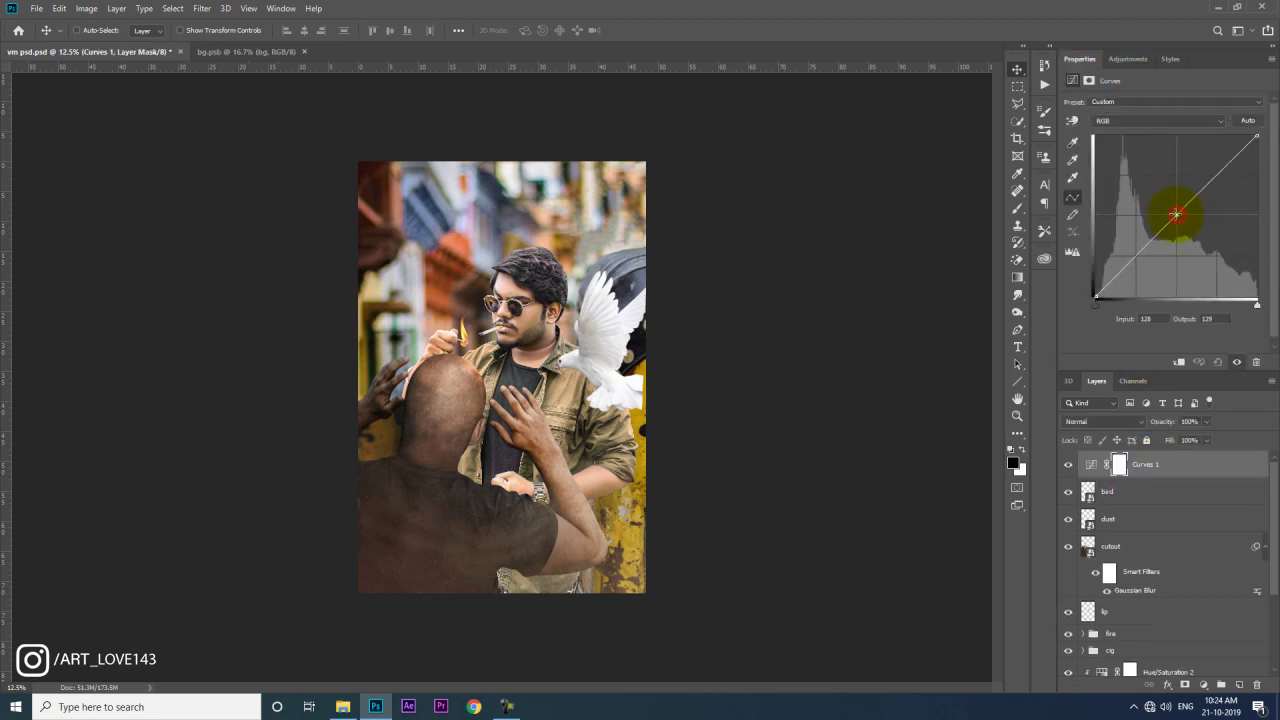
Step: In Curves 1, raise the red and green midtones and slightly lower the blue midtones
click(1140, 120)
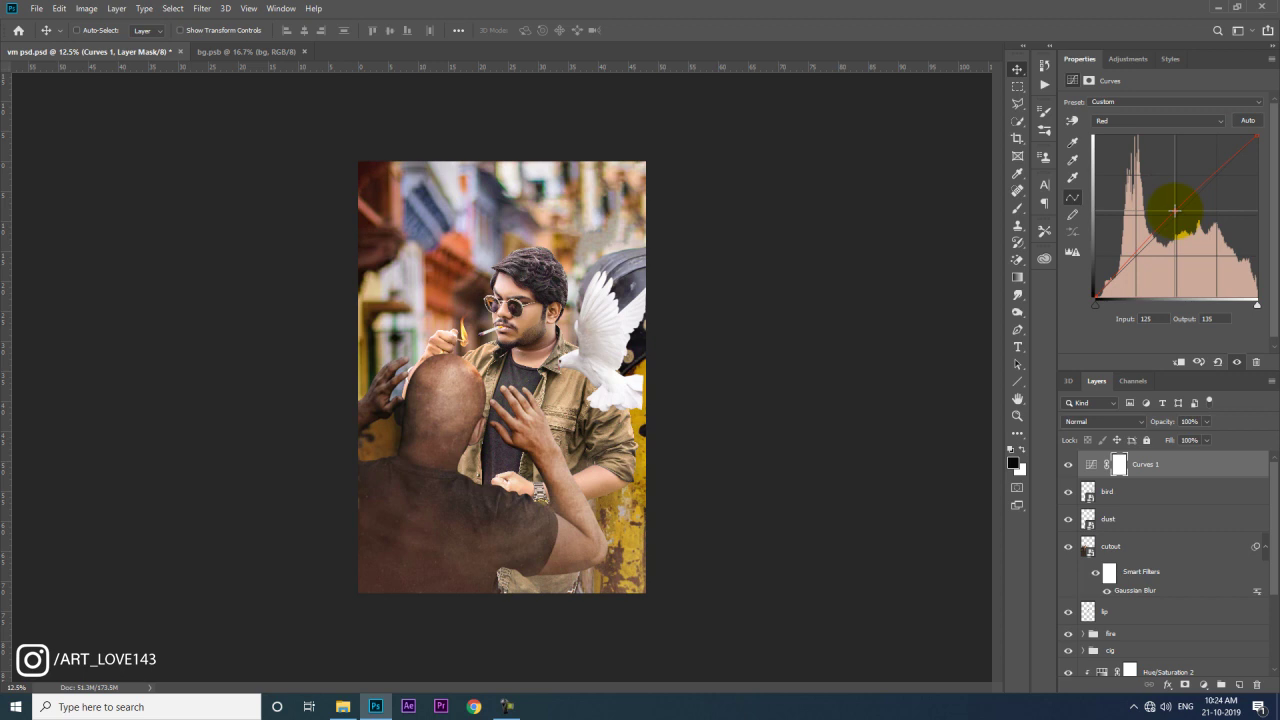
key(ctrl+0)
click(1130, 121)
drag(1178, 213, 1182, 210)
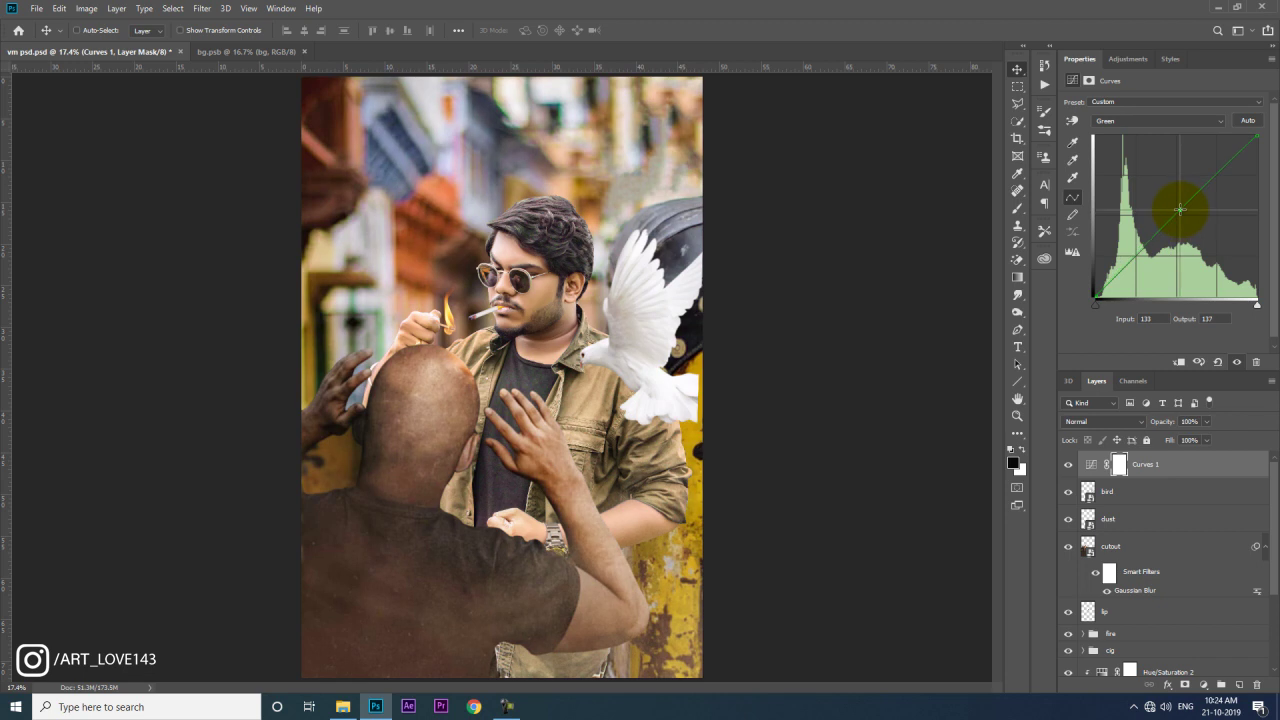
click(1157, 121)
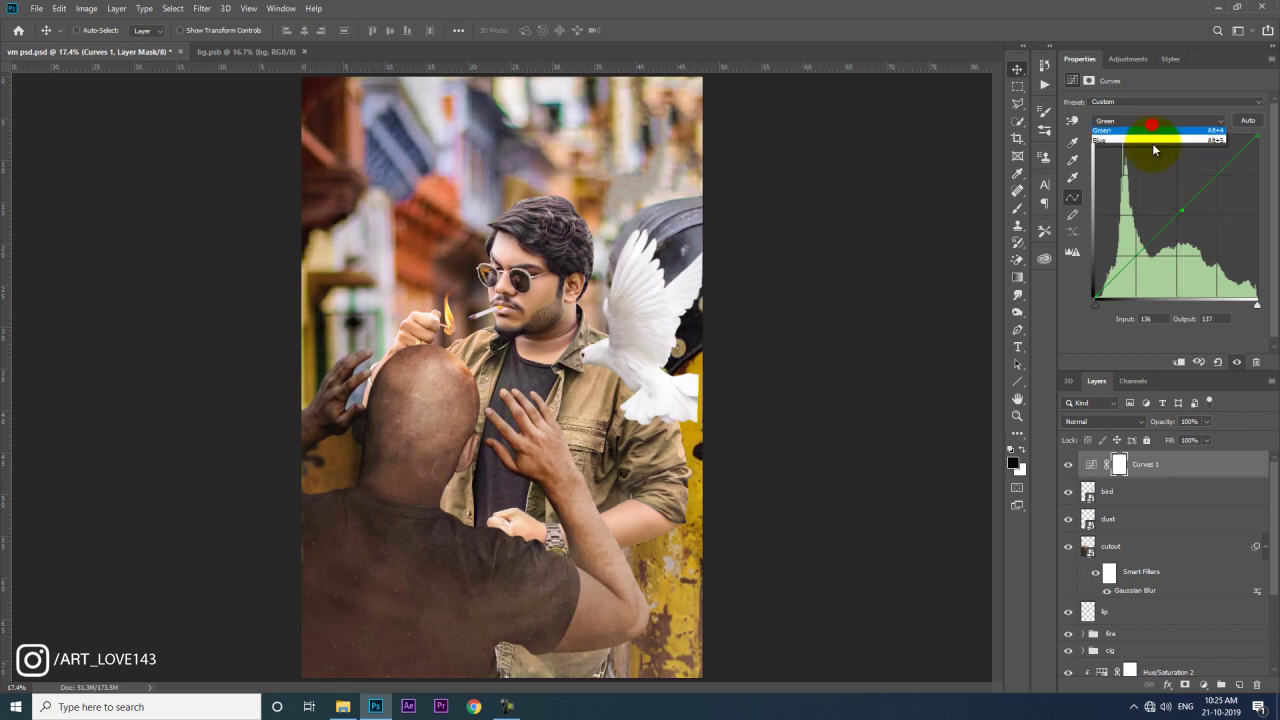
click(1152, 143)
drag(1170, 220, 1169, 226)
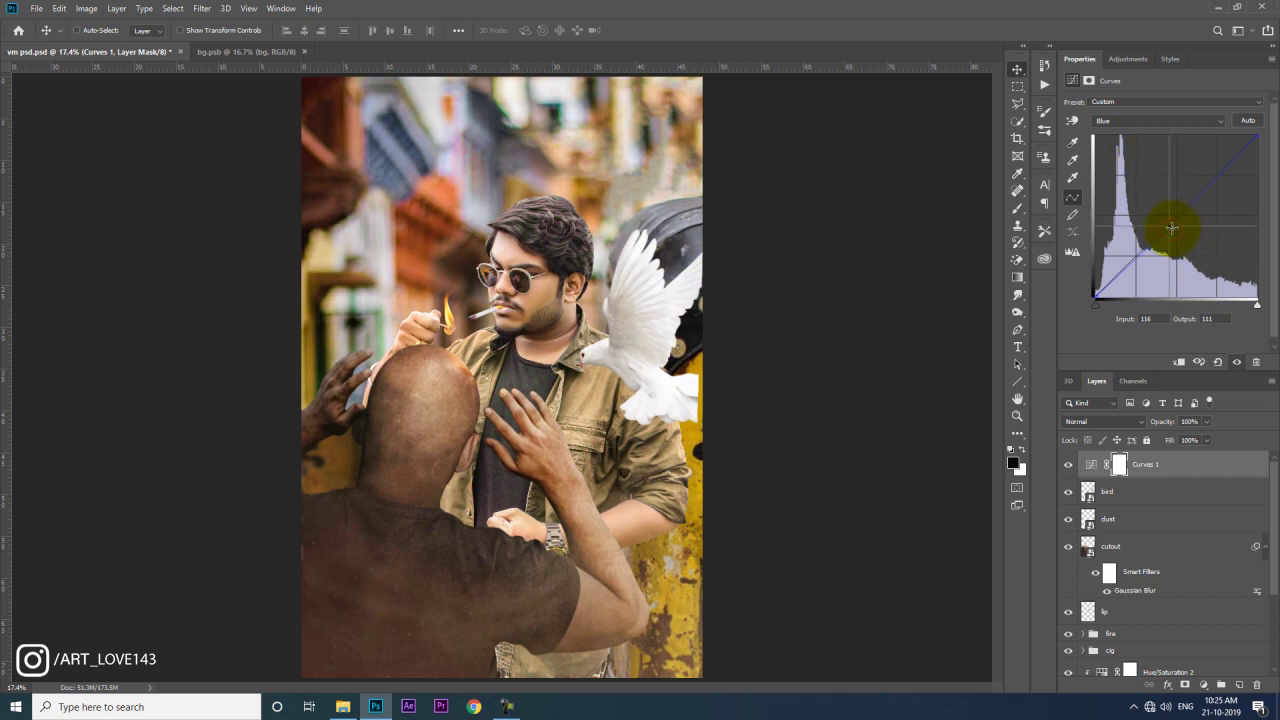
click(1128, 58)
click(1137, 123)
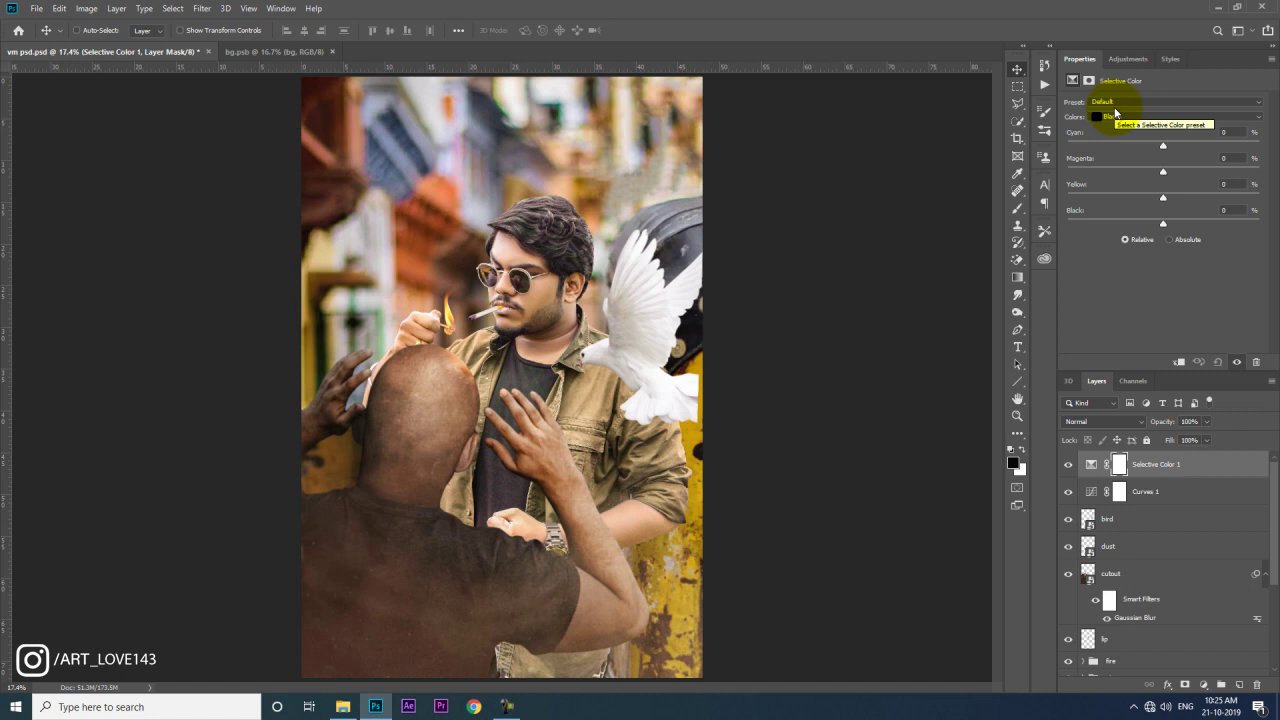
drag(1162, 145, 1124, 149)
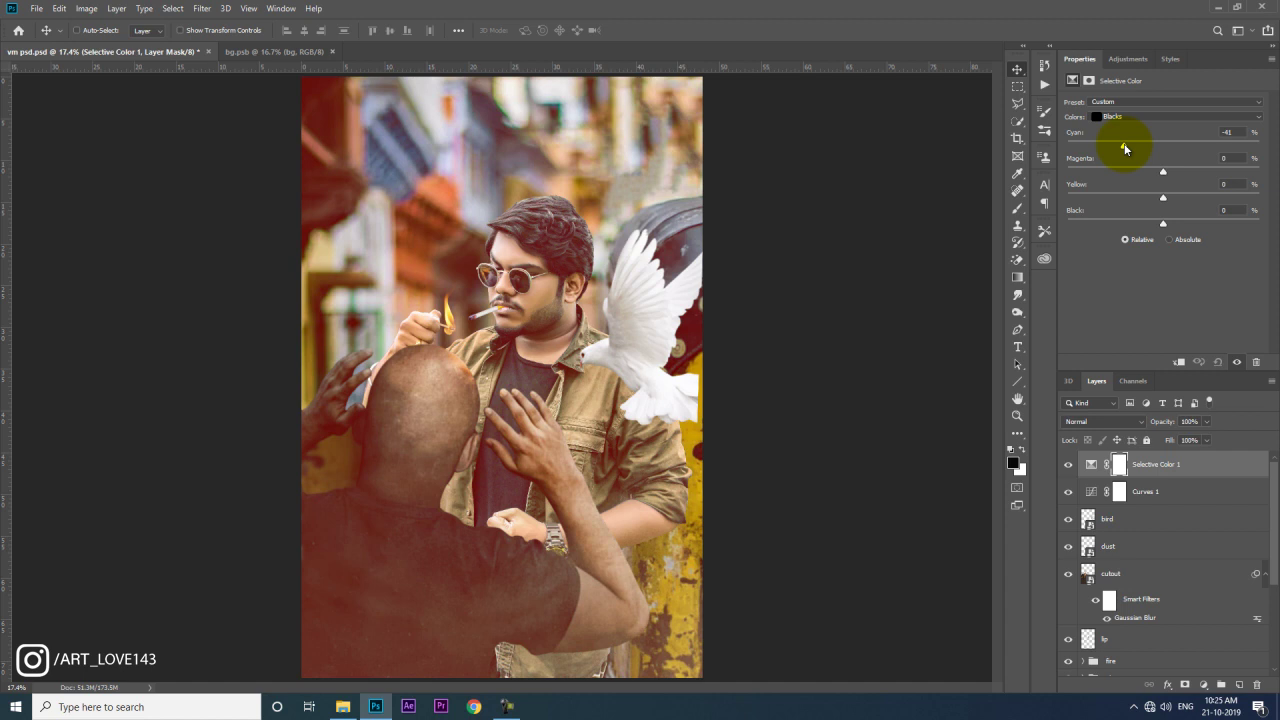
double_click(1225, 132)
text(0)
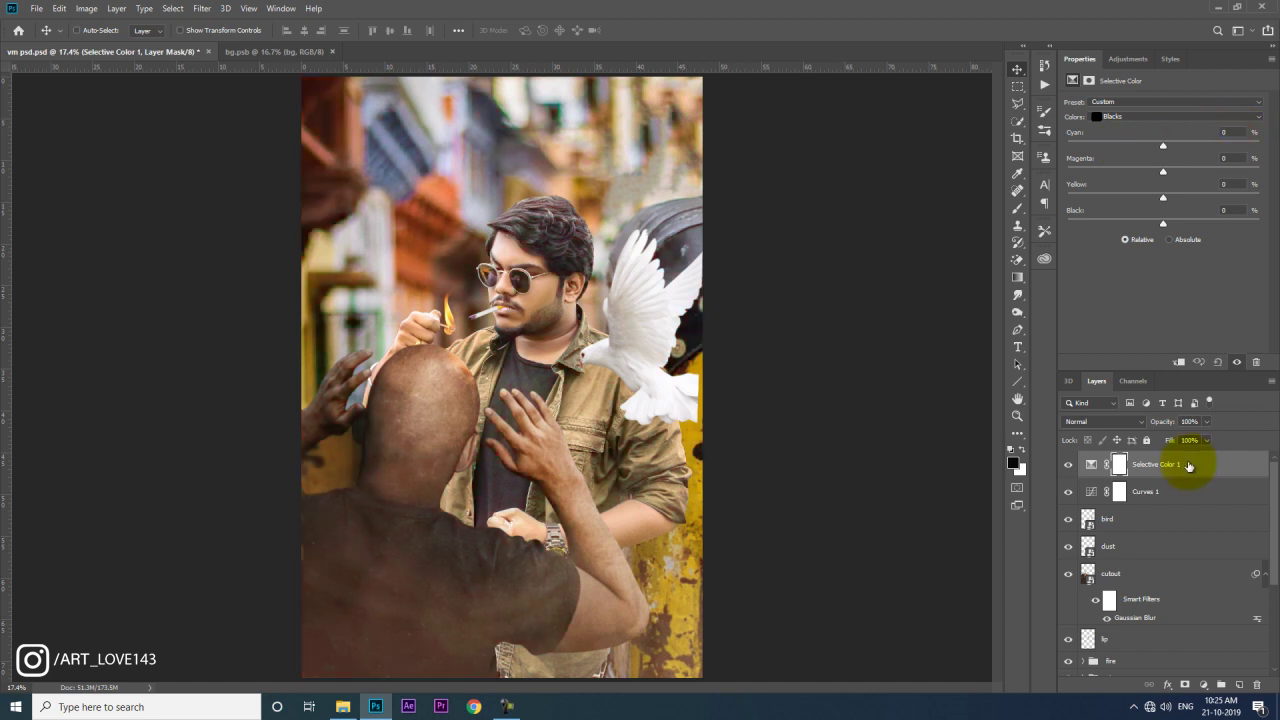
key(Delete)
click(1127, 59)
Step: Add Selective Color and set Reds to Cyan -96, Magenta +35, Yellow +8
click(1142, 125)
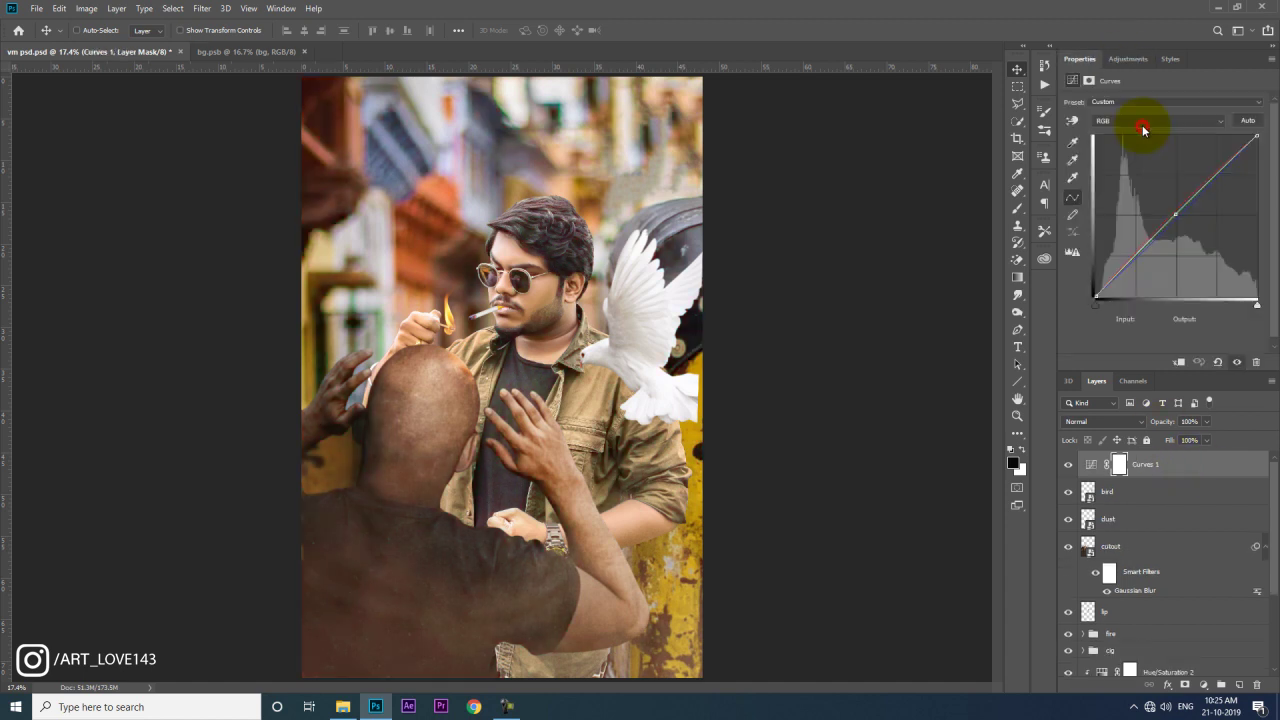
click(1143, 117)
key(Escape)
drag(1117, 150, 1072, 155)
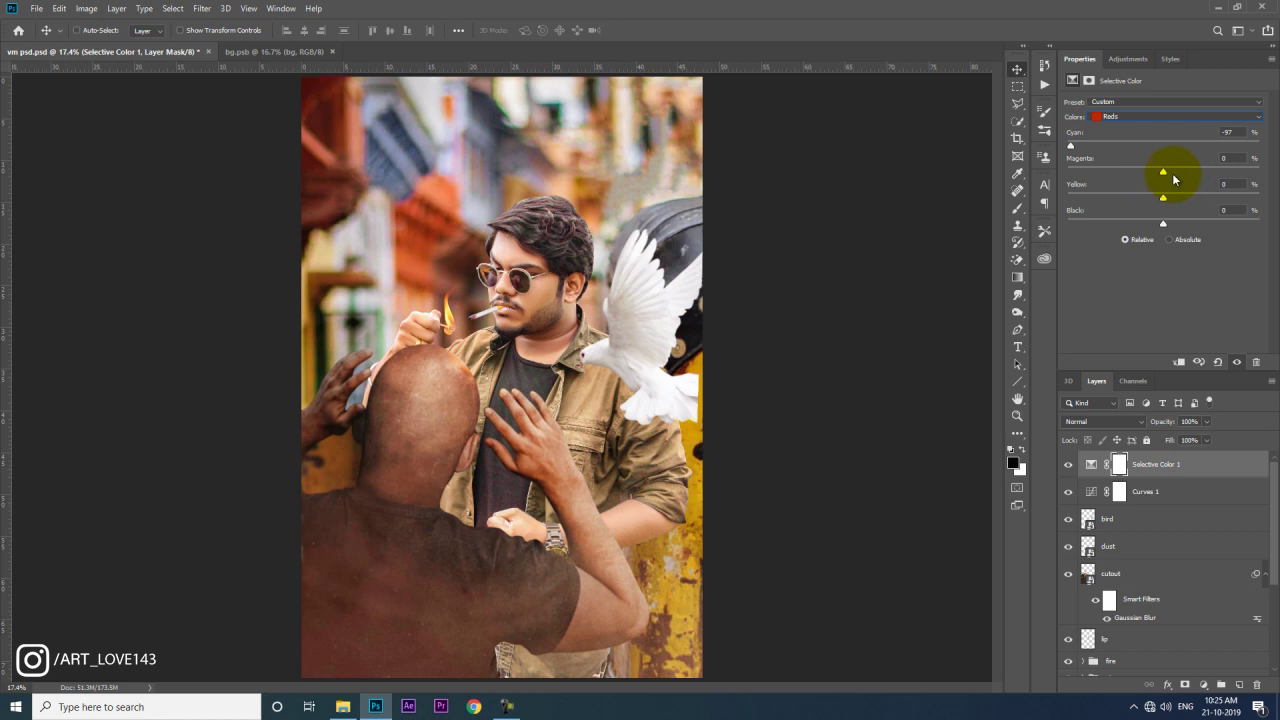
mouse_move(1164, 172)
mouse_down()
mouse_move(1197, 172)
mouse_move(1179, 172)
mouse_up()
drag(1162, 197, 1173, 199)
drag(1174, 201, 1172, 201)
Step: Set the Yellows range to Cyan -15, Magenta +15, Yellow -2
click(1146, 119)
click(1146, 119)
click(1162, 147)
drag(1203, 155, 1150, 155)
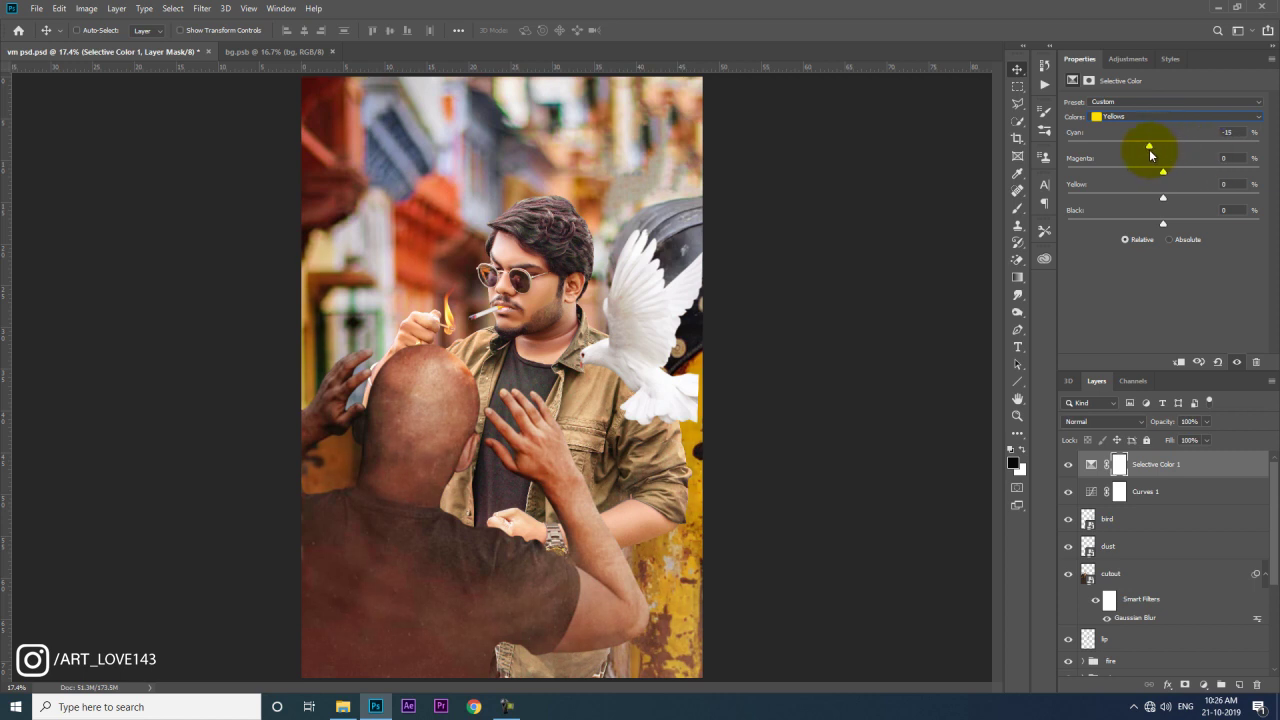
drag(1165, 172, 1179, 177)
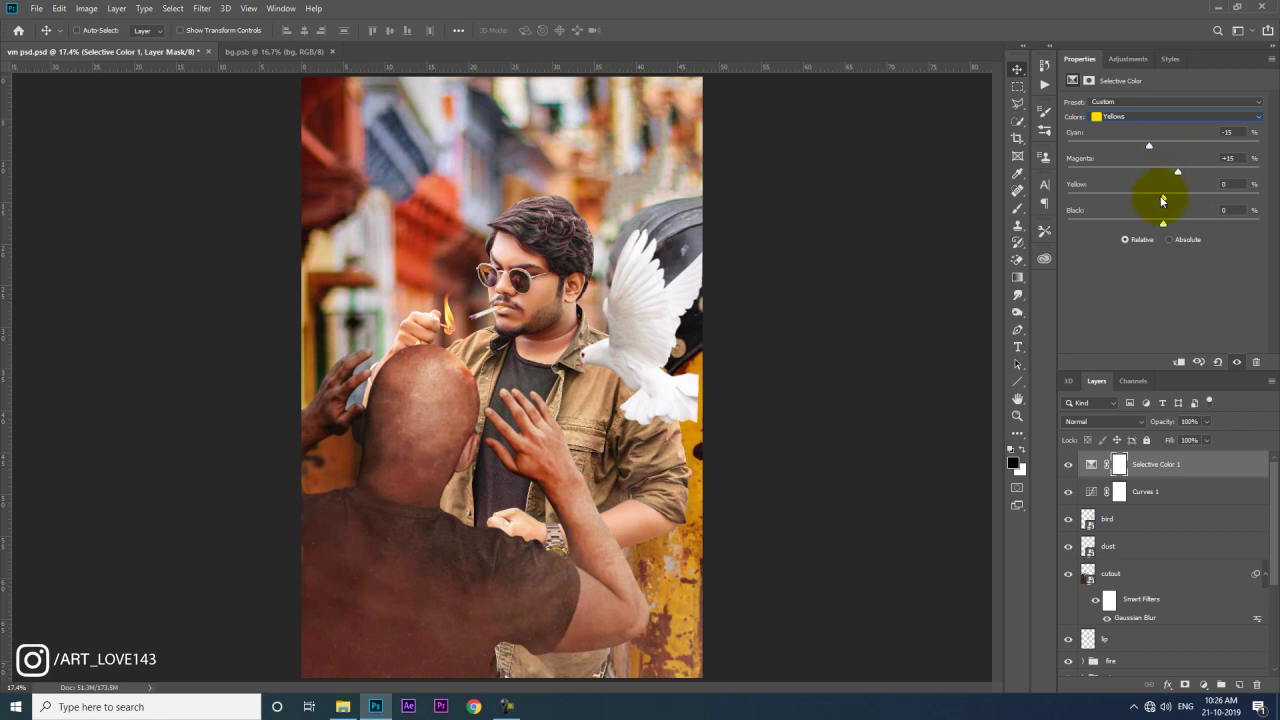
drag(1161, 201, 1160, 202)
scroll(1152, 118, down, 1)
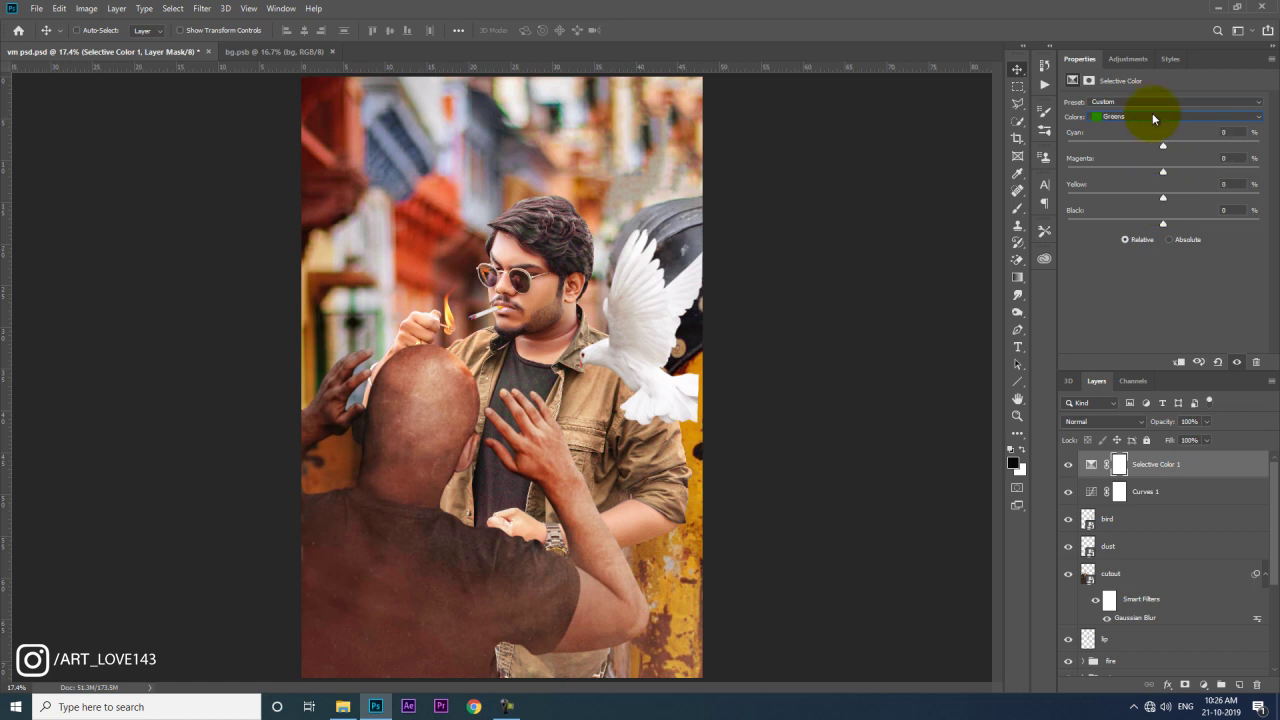
Step: In the Cyans range, cut cyan and magenta and push yellow to maximum
click(1152, 116)
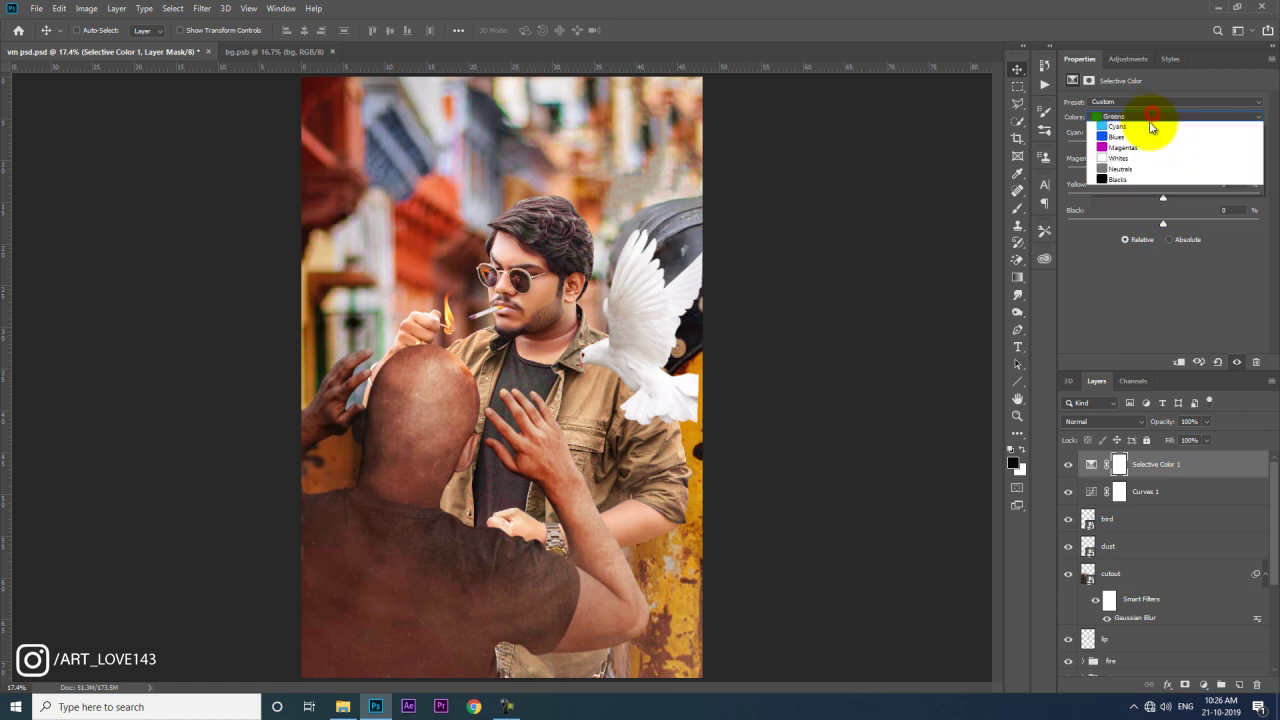
click(1132, 160)
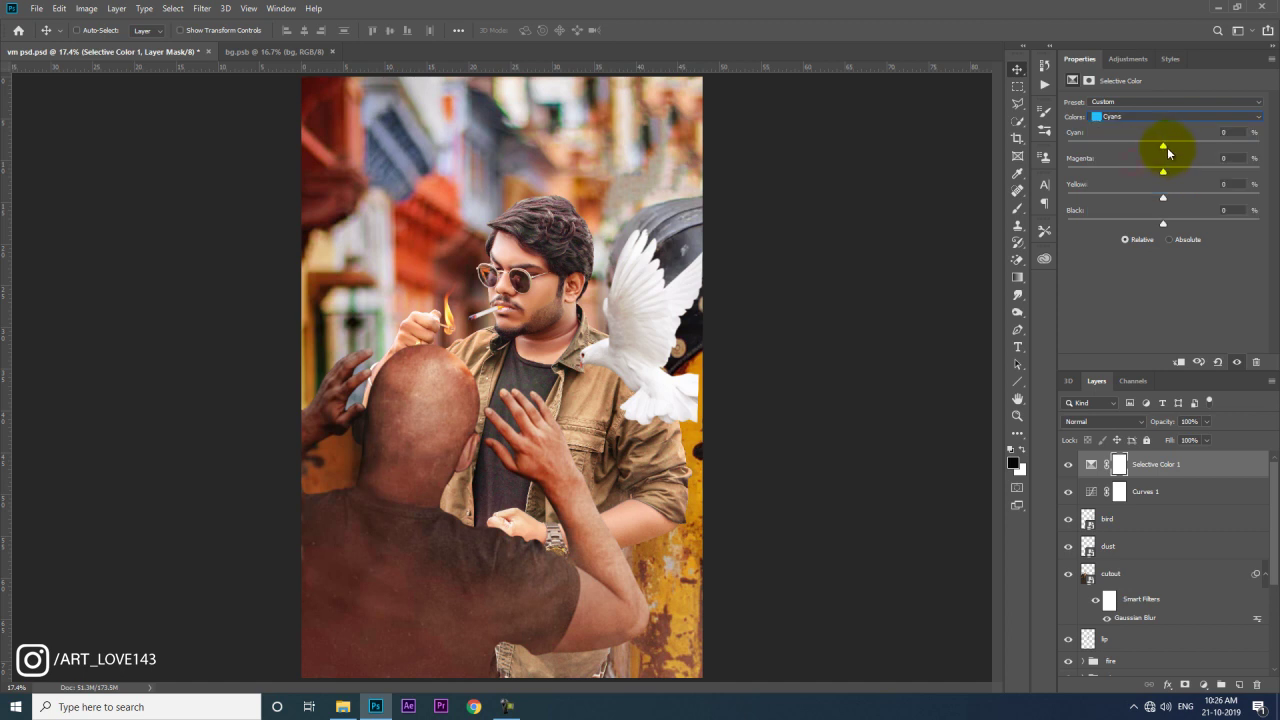
drag(1167, 150, 1087, 148)
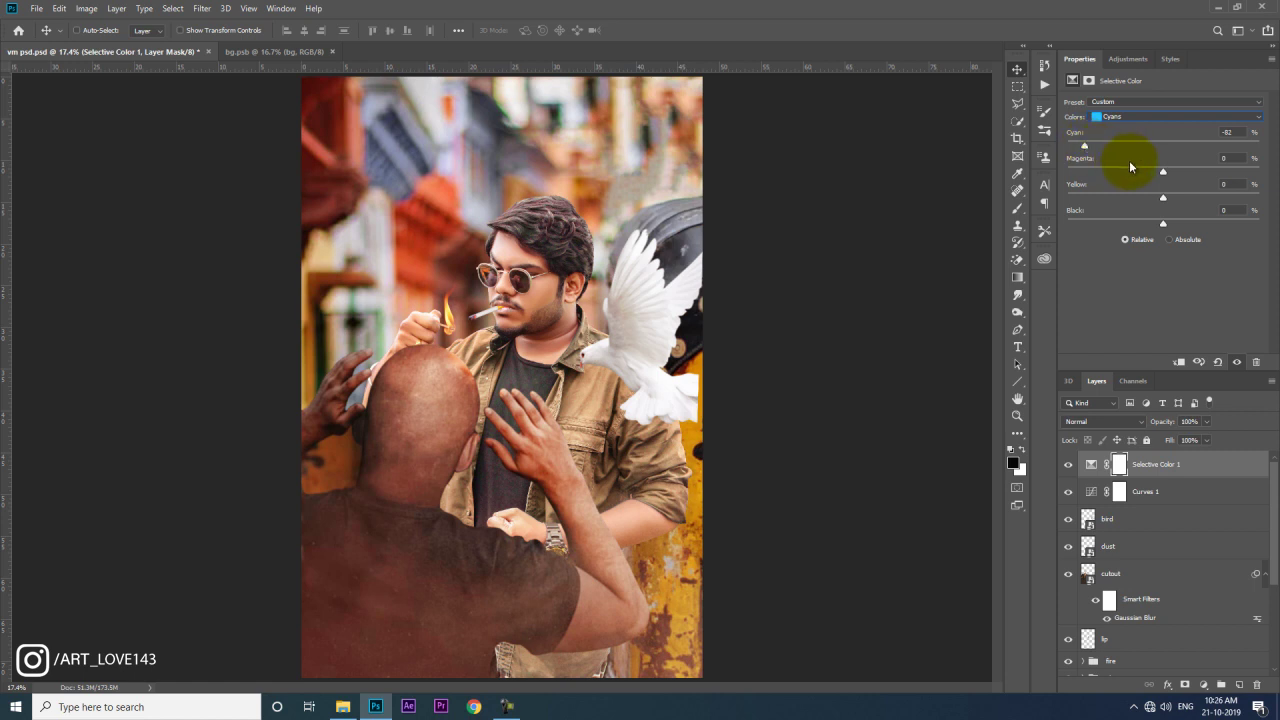
drag(1163, 171, 1083, 172)
click(1167, 197)
drag(1255, 203, 1259, 197)
Step: Step through to the Whites range, reduce its cyan and adjust its yellow
key(alt+7)
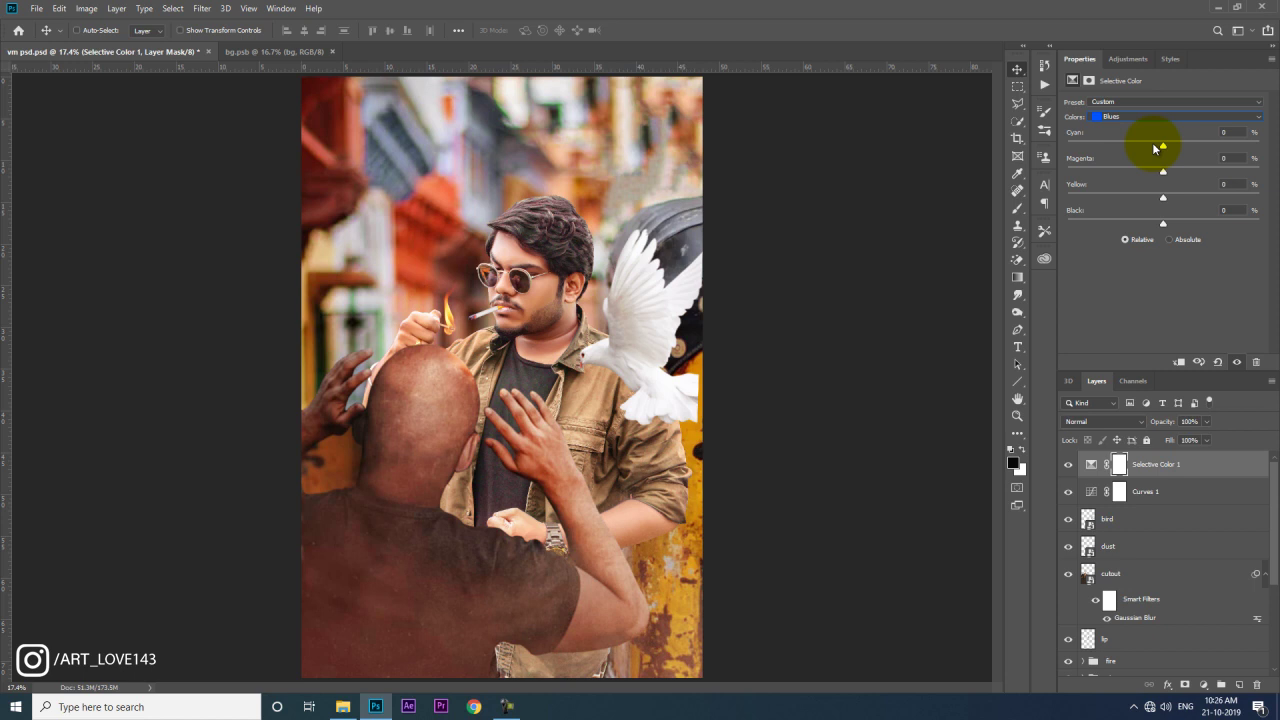
key(alt+8)
key(alt+9)
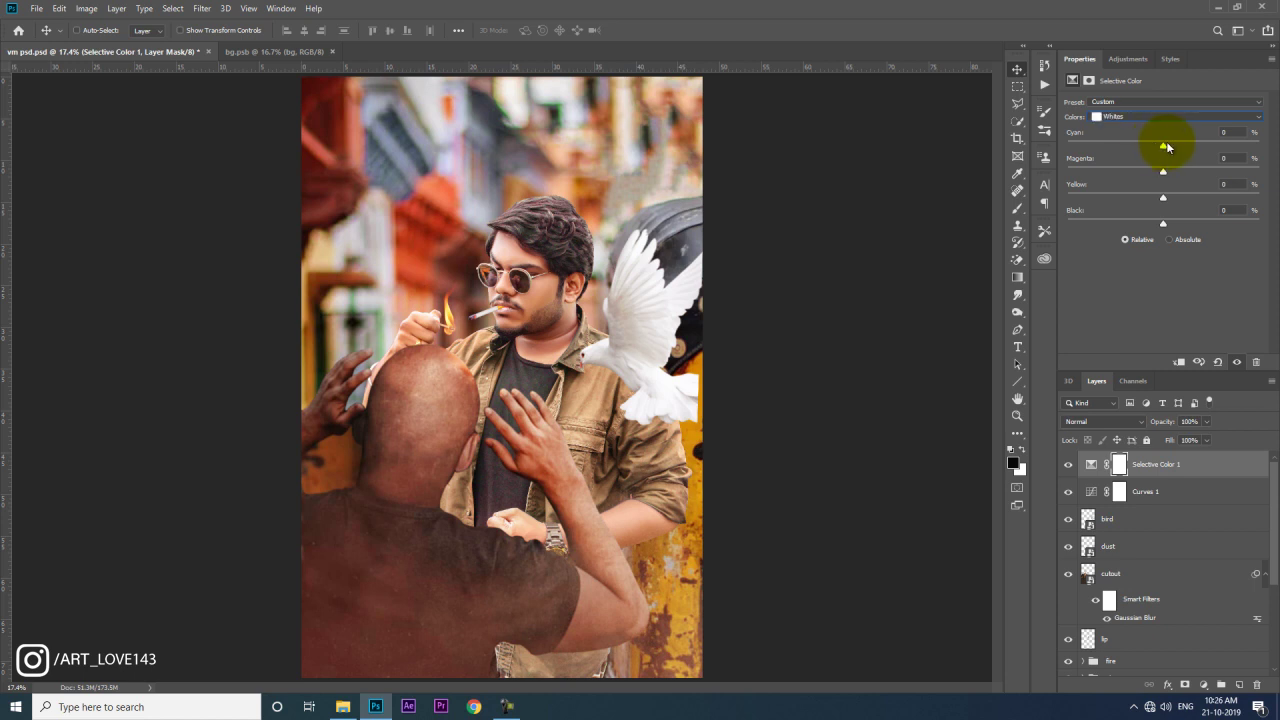
mouse_move(1165, 146)
mouse_down()
mouse_move(1124, 146)
mouse_move(1146, 171)
mouse_up()
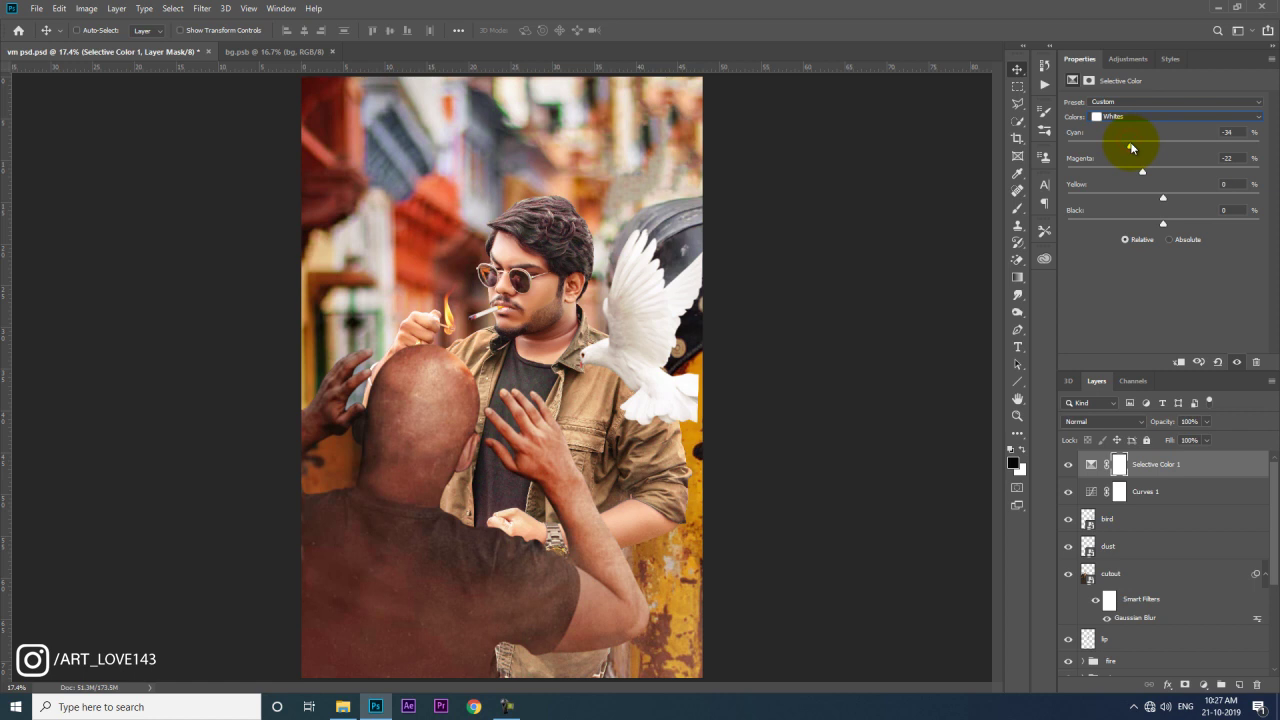
drag(1132, 148, 1133, 148)
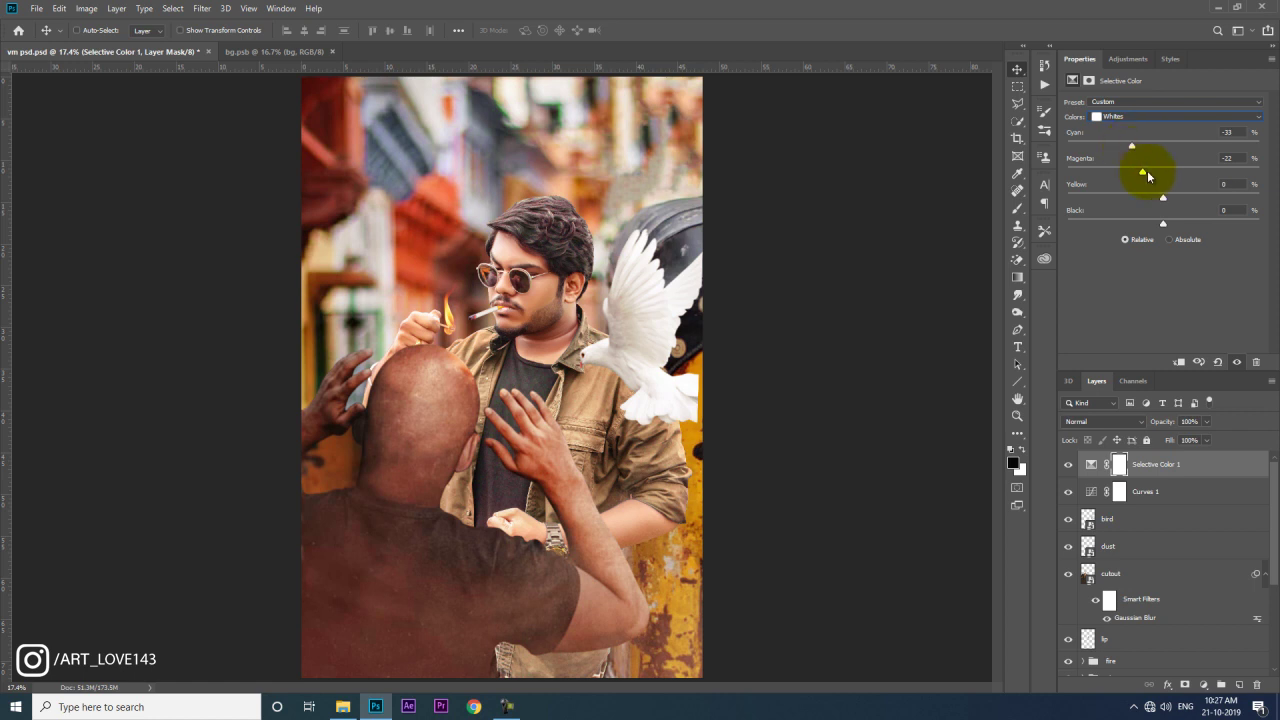
click(1163, 197)
drag(1200, 205, 1160, 229)
Step: Set the Neutrals range to Cyan -8 and Magenta -6
key(Down)
drag(1162, 143, 1156, 151)
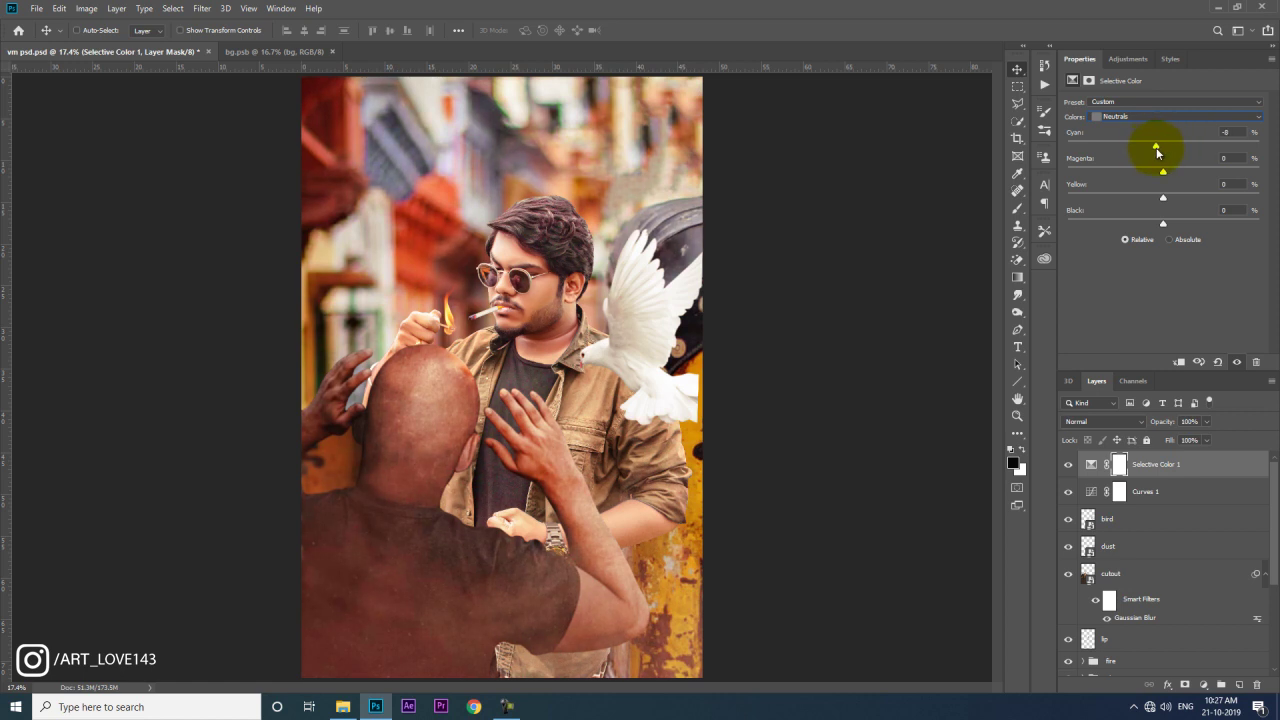
drag(1163, 173, 1161, 175)
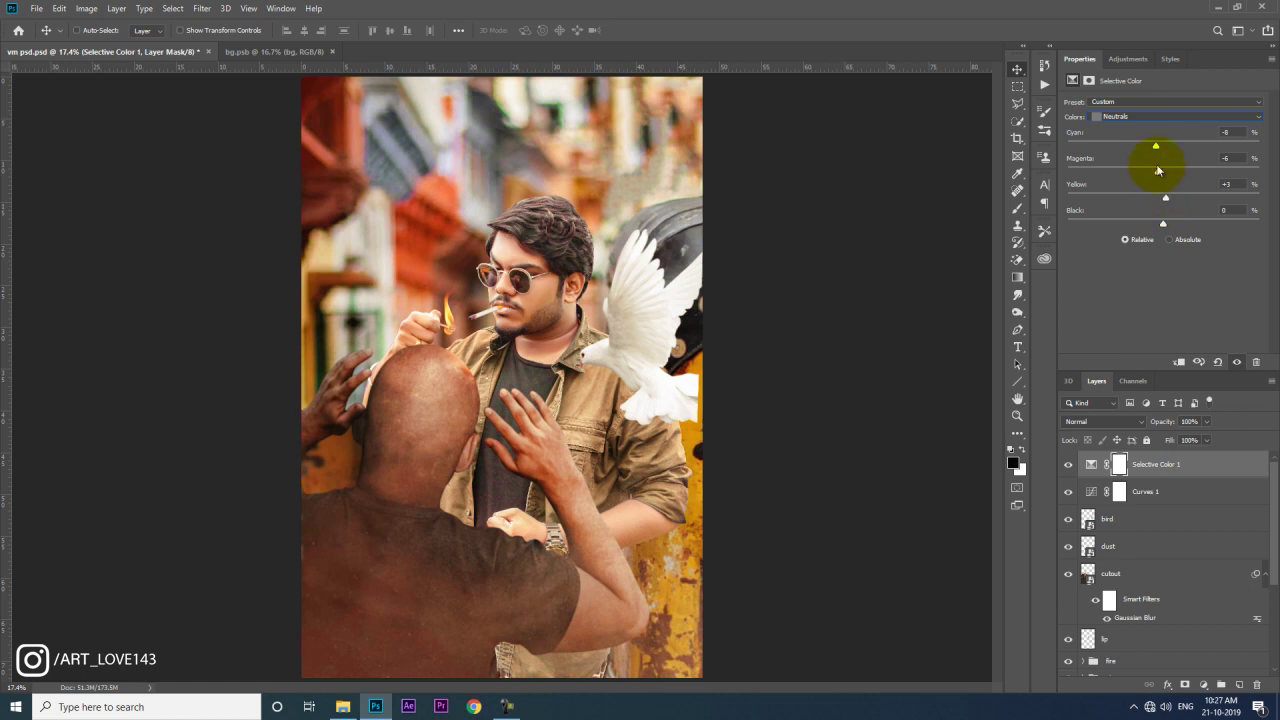
scroll(1147, 122, down, 1)
Step: Set the Selective Color blacks to Cyan -3, Magenta +3 and Black -3
key(ctrl+minus)
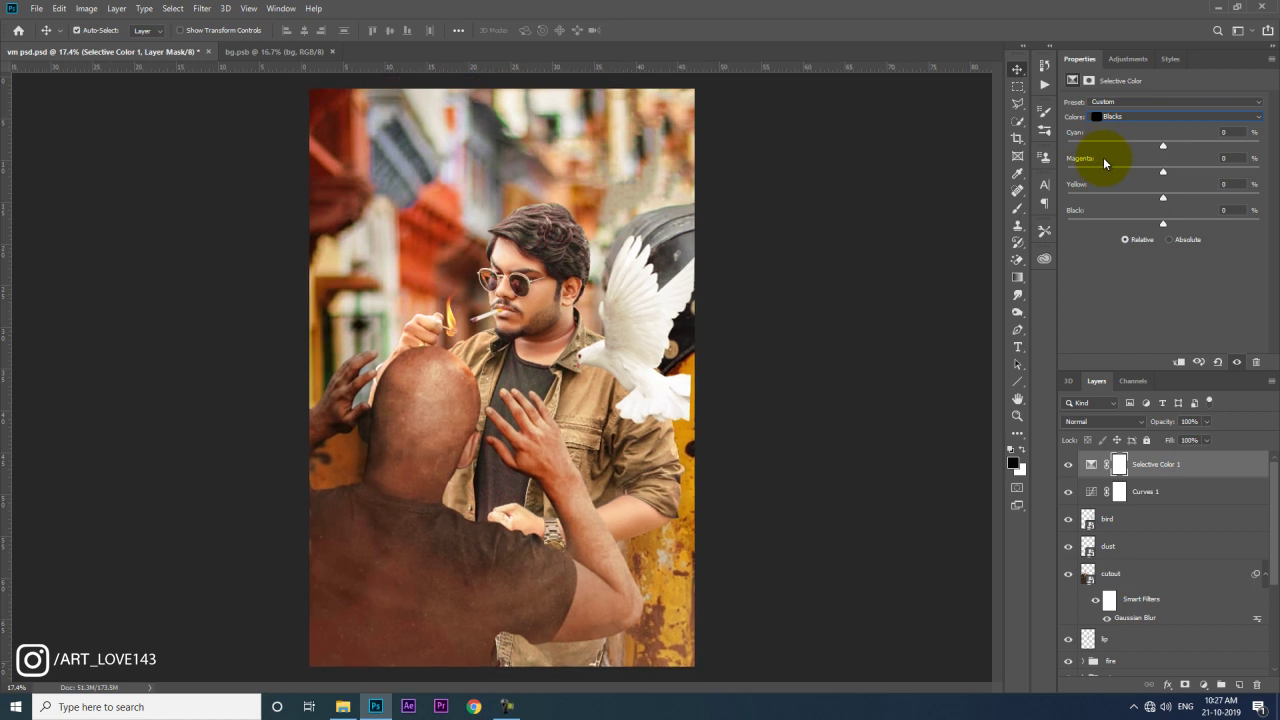
drag(1163, 146, 1163, 172)
drag(1161, 228, 1158, 228)
click(1160, 148)
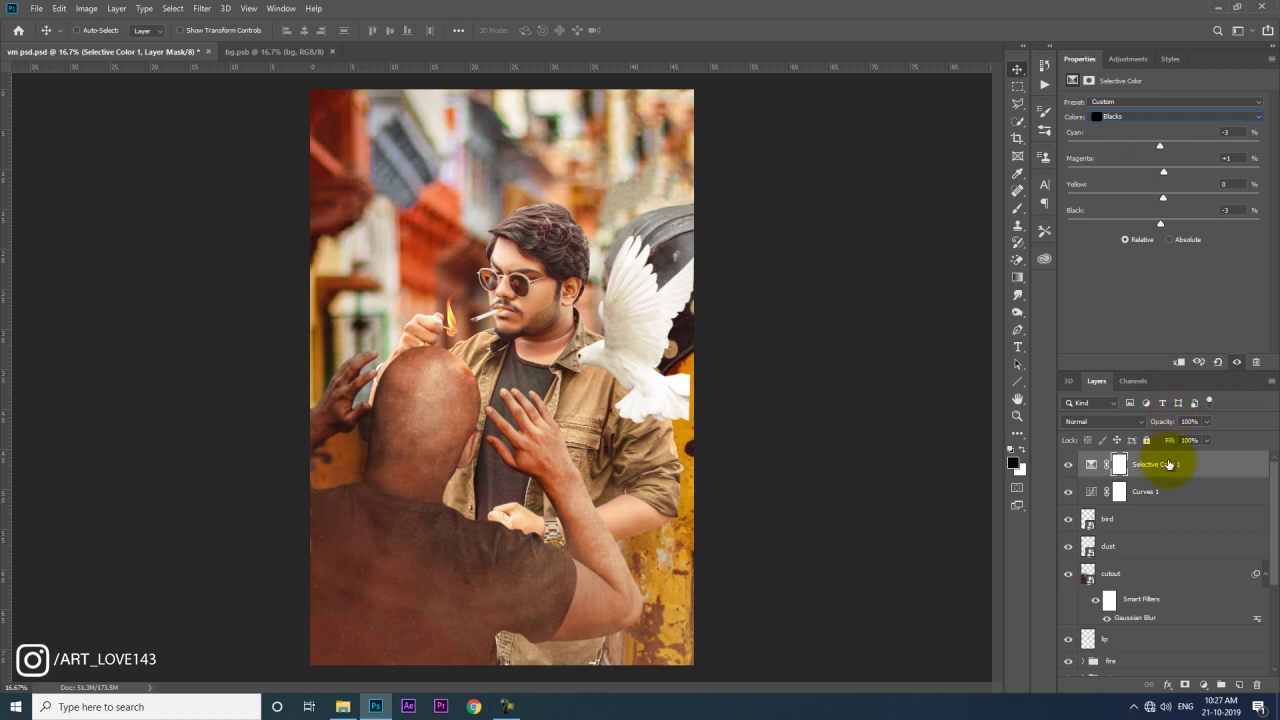
click(1126, 60)
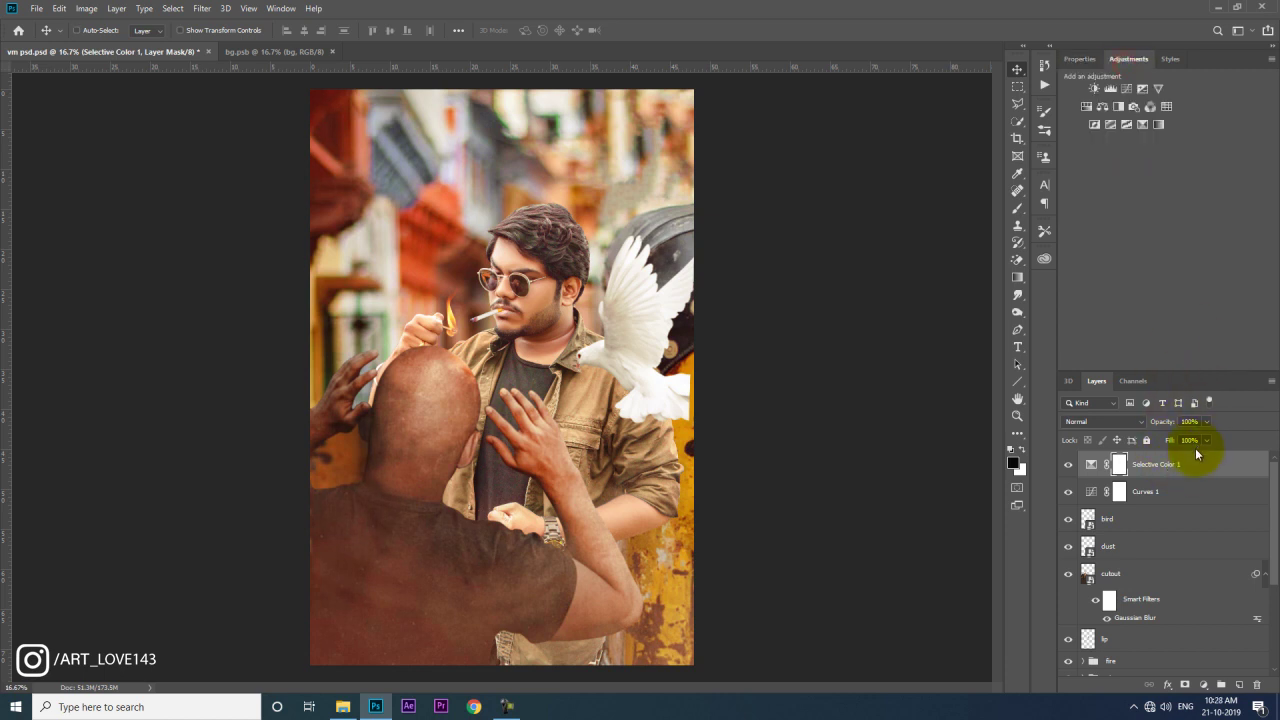
Step: Stamp all visible layers into a new top layer named 'merged'
key(ctrl+shift+alt+e)
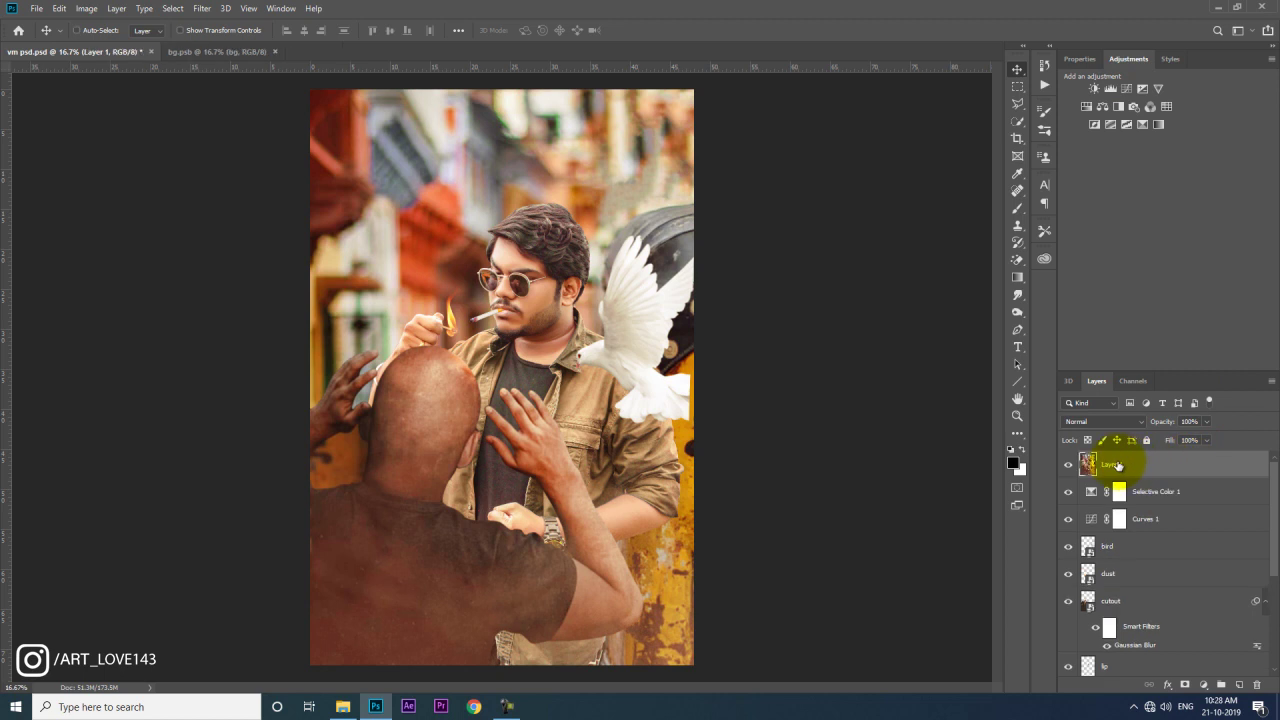
double_click(1112, 465)
text(mer)
key(Return)
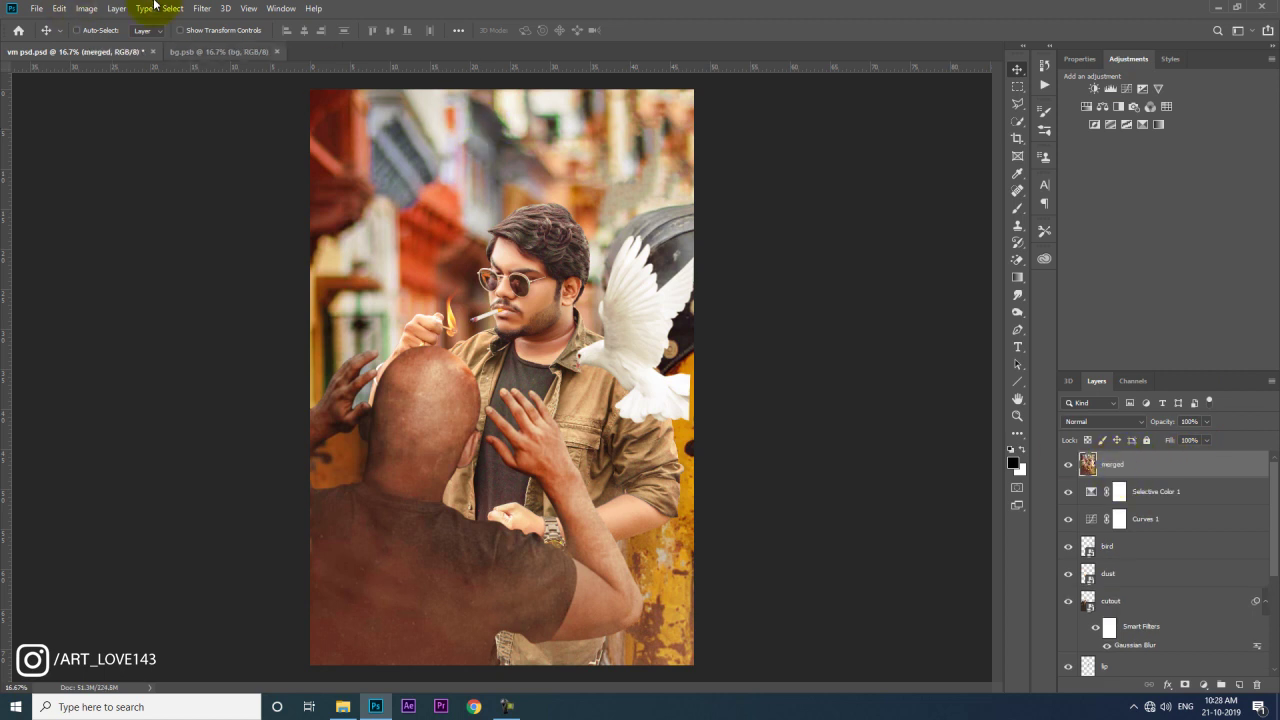
click(202, 14)
Step: In Camera Raw on merged, lift Shadows to +15 and add luminance noise reduction 30 plus sharpening
click(243, 87)
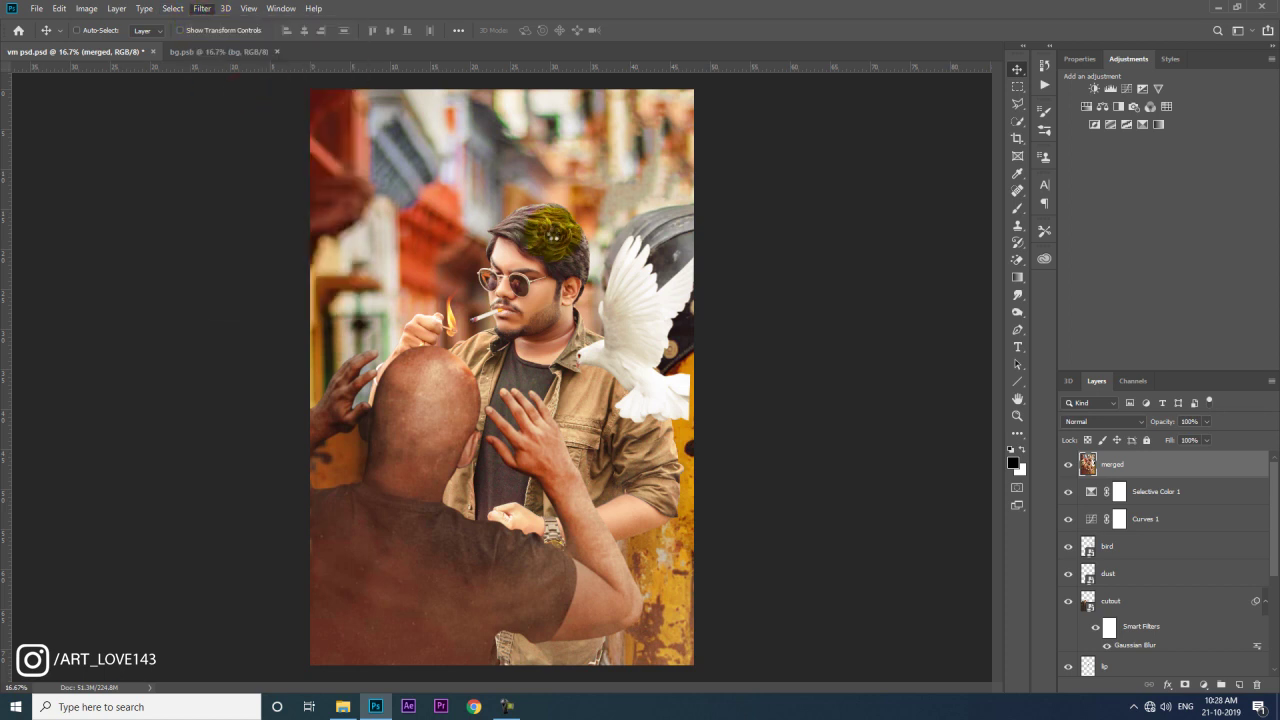
drag(860, 383, 870, 382)
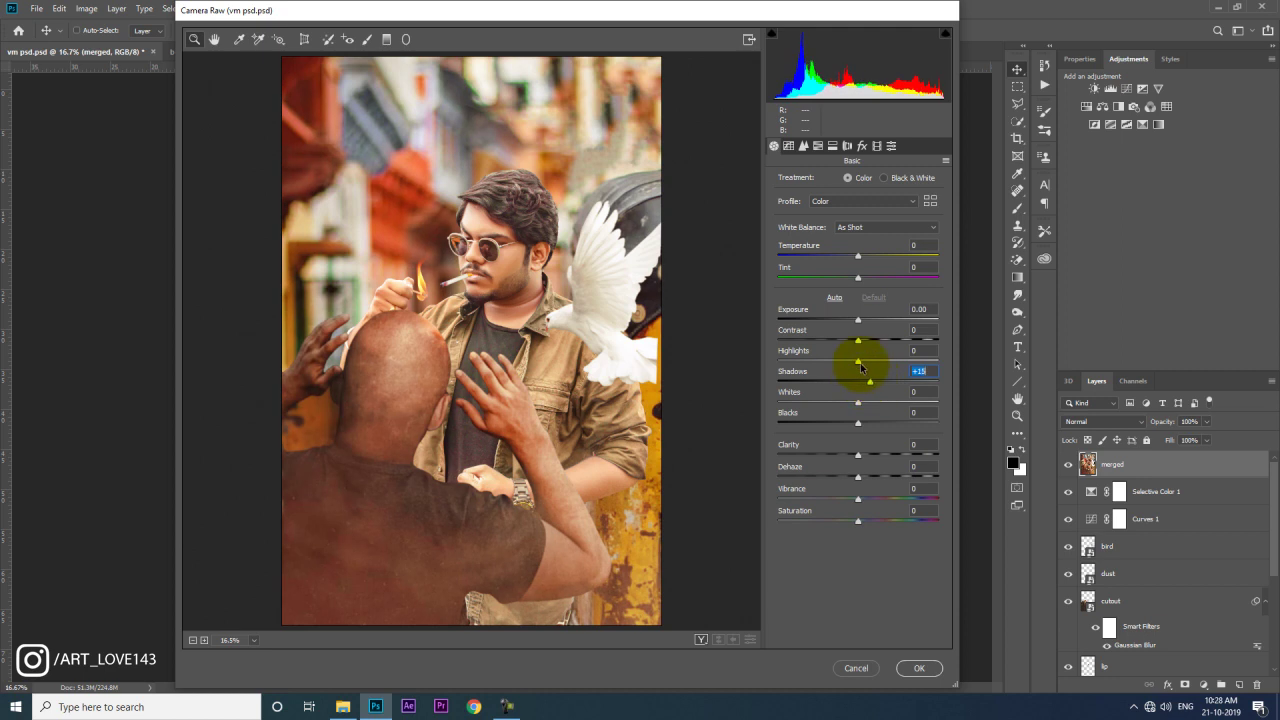
click(803, 146)
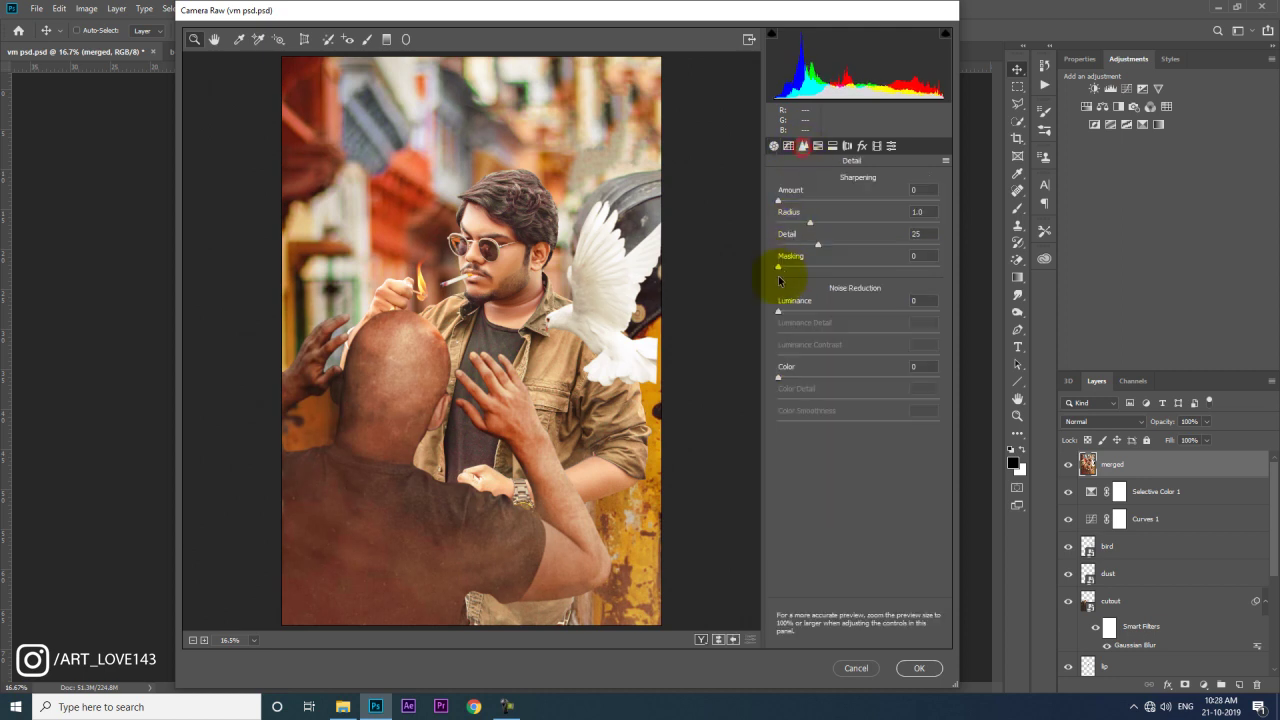
drag(779, 314, 810, 311)
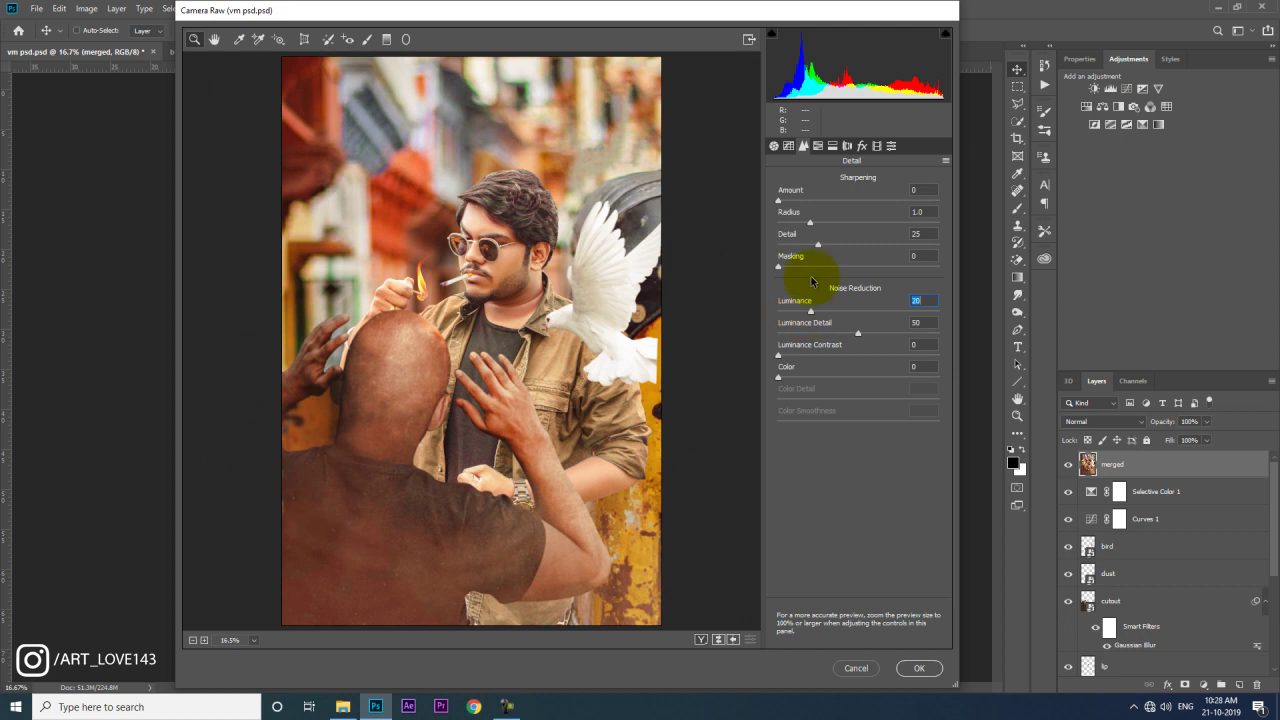
click(825, 201)
drag(811, 311, 826, 311)
drag(825, 201, 857, 201)
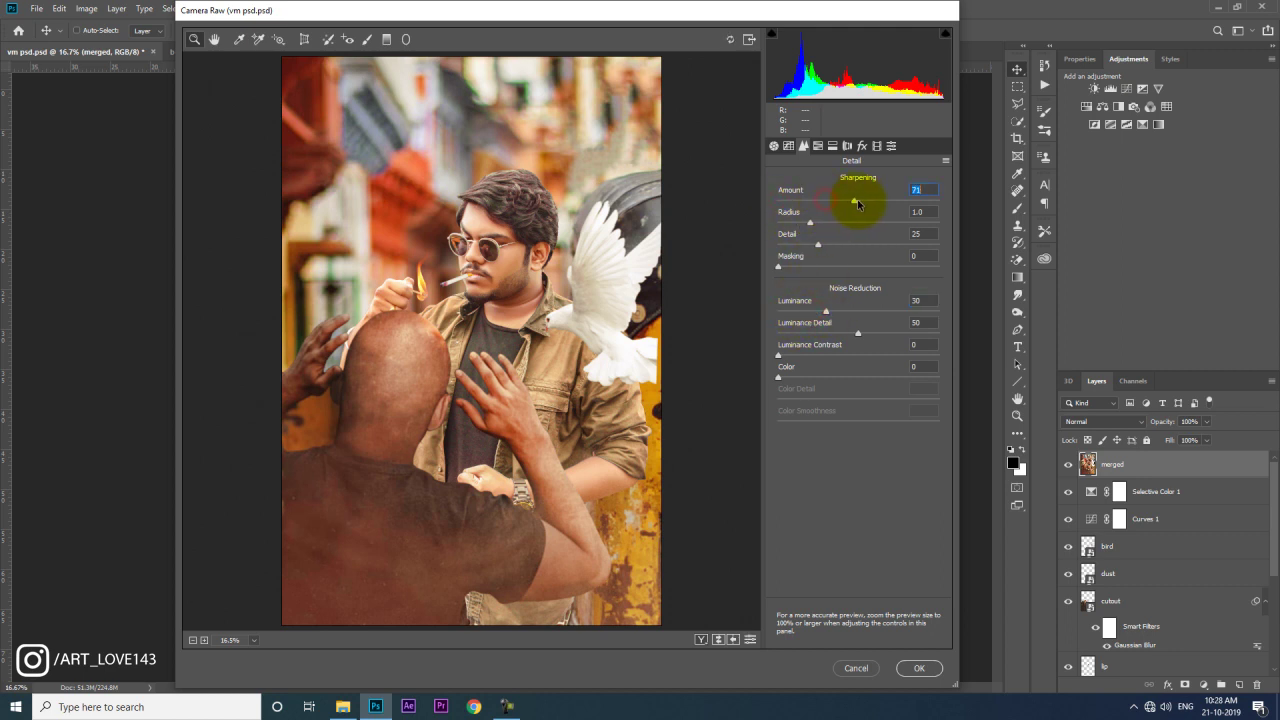
Step: Brighten Oranges luminance by +3, add a little Clarity, and apply the Camera Raw grade
click(817, 145)
drag(858, 253, 858, 253)
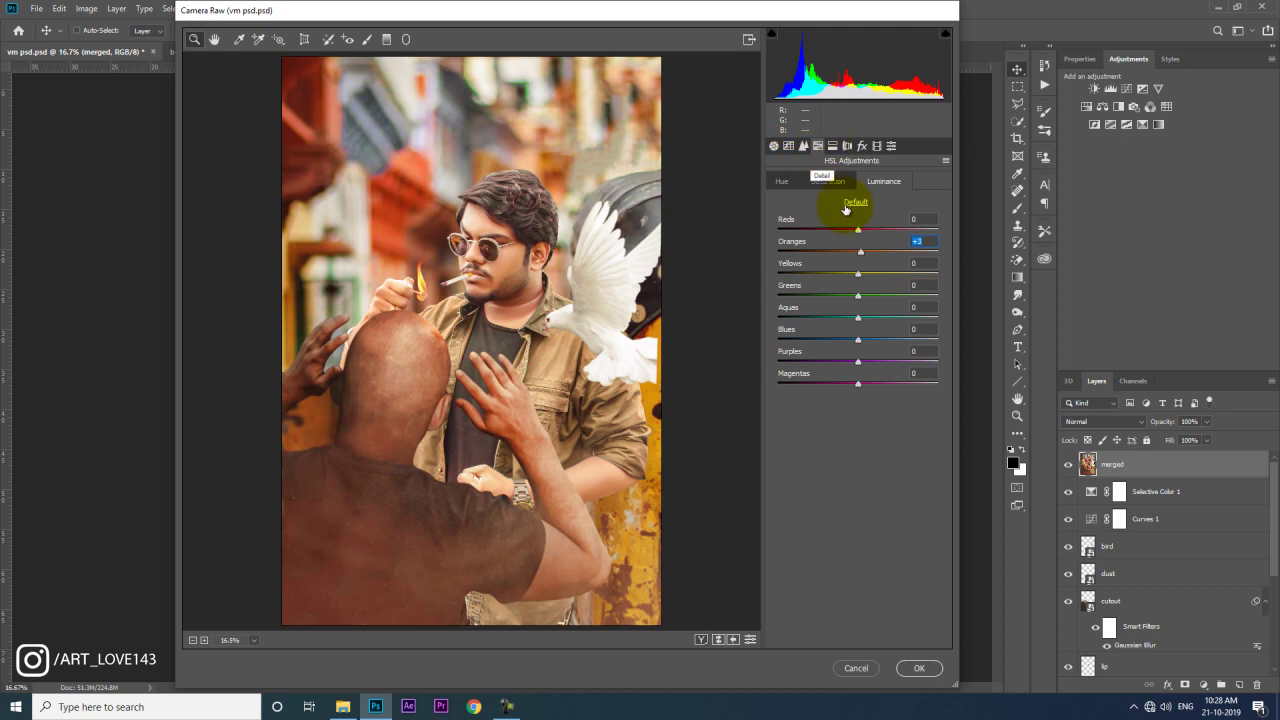
click(774, 146)
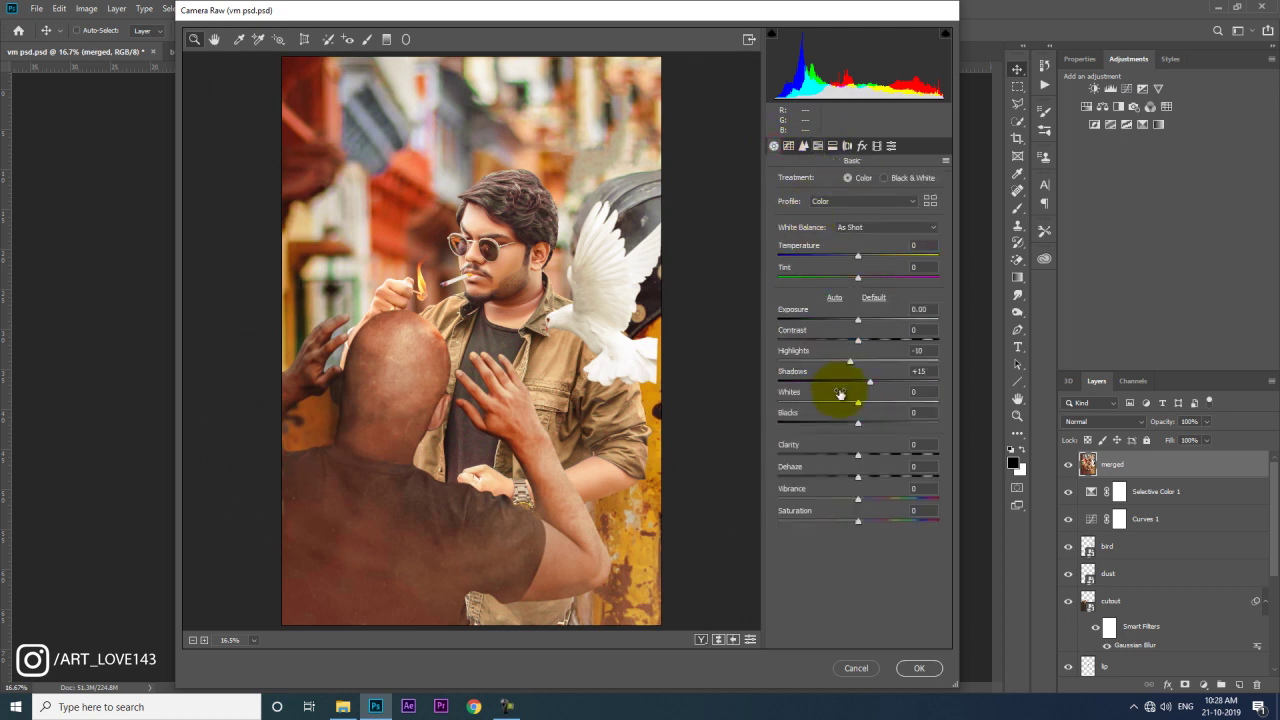
drag(860, 455, 868, 458)
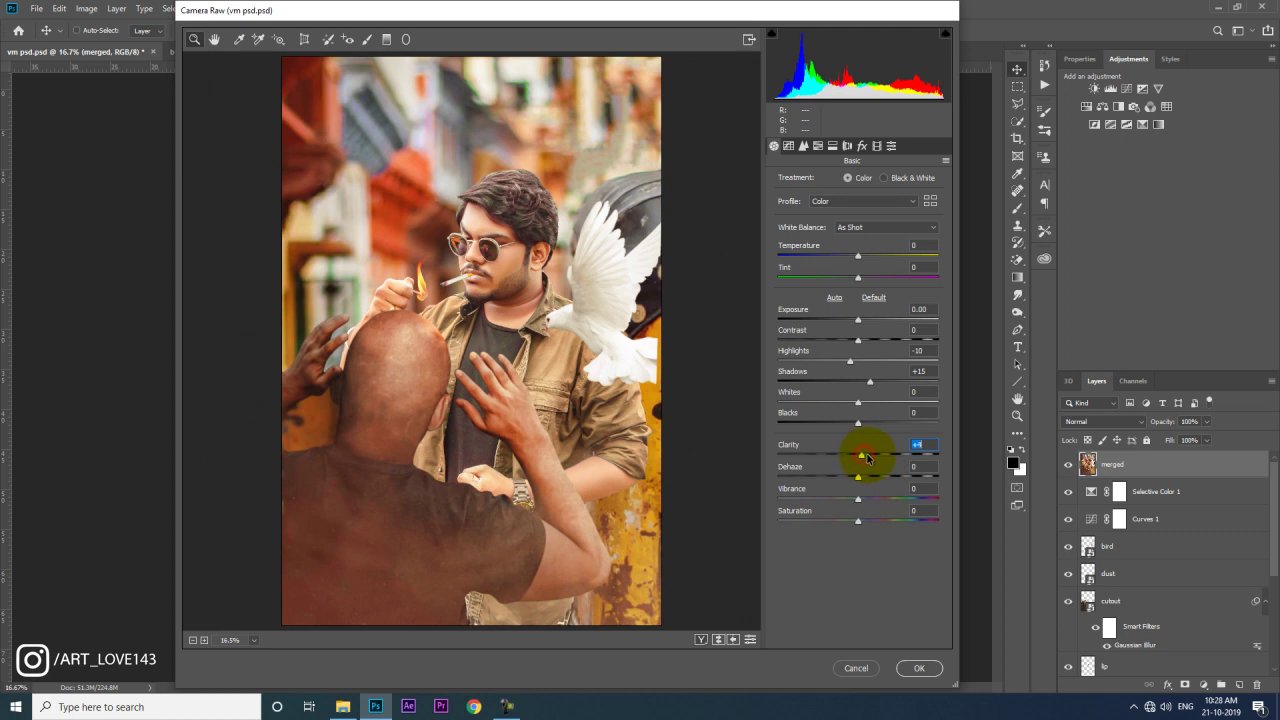
click(919, 668)
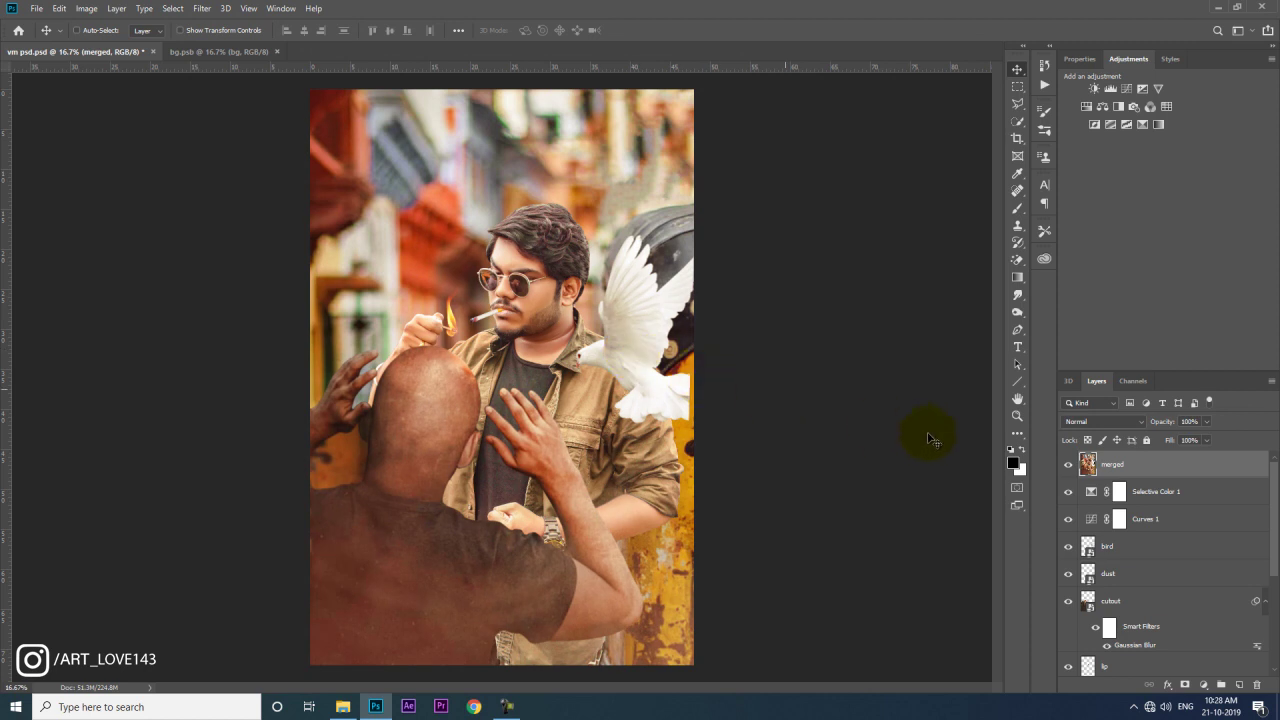
Step: Duplicate merged and give the copy a Filter Gallery Grain texture at about 30 intensity
key(ctrl+j)
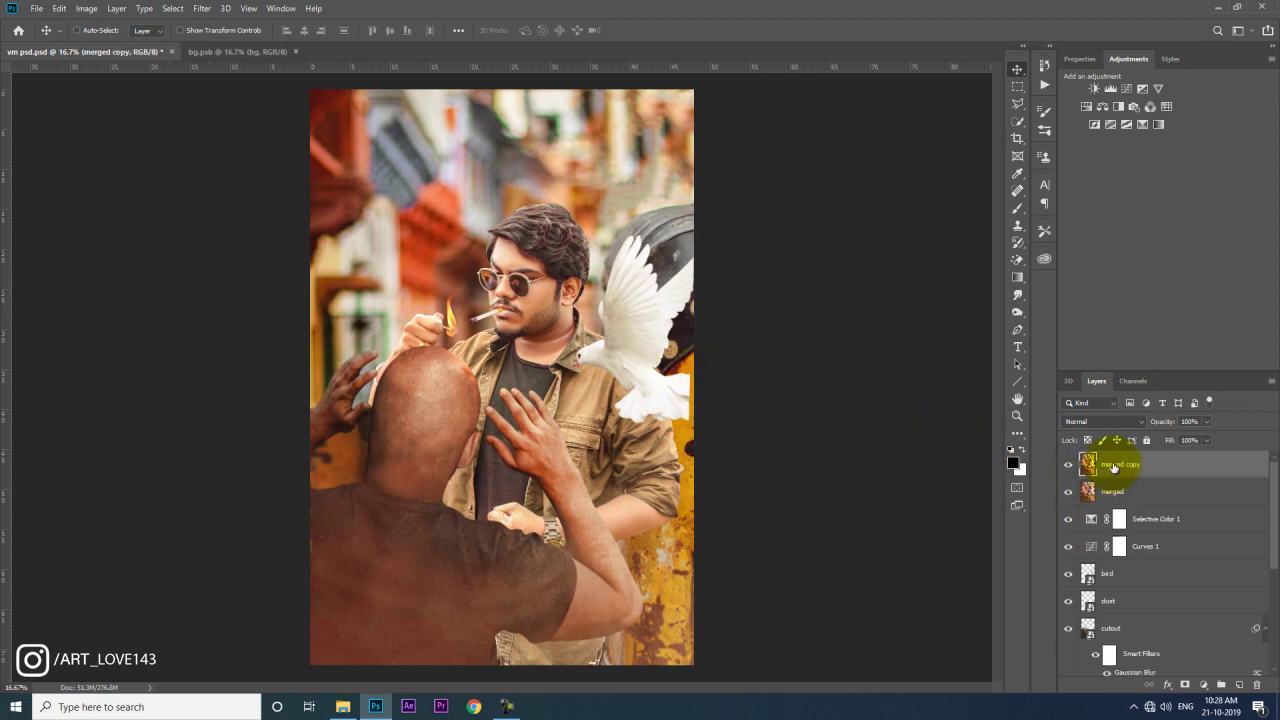
click(205, 10)
click(230, 57)
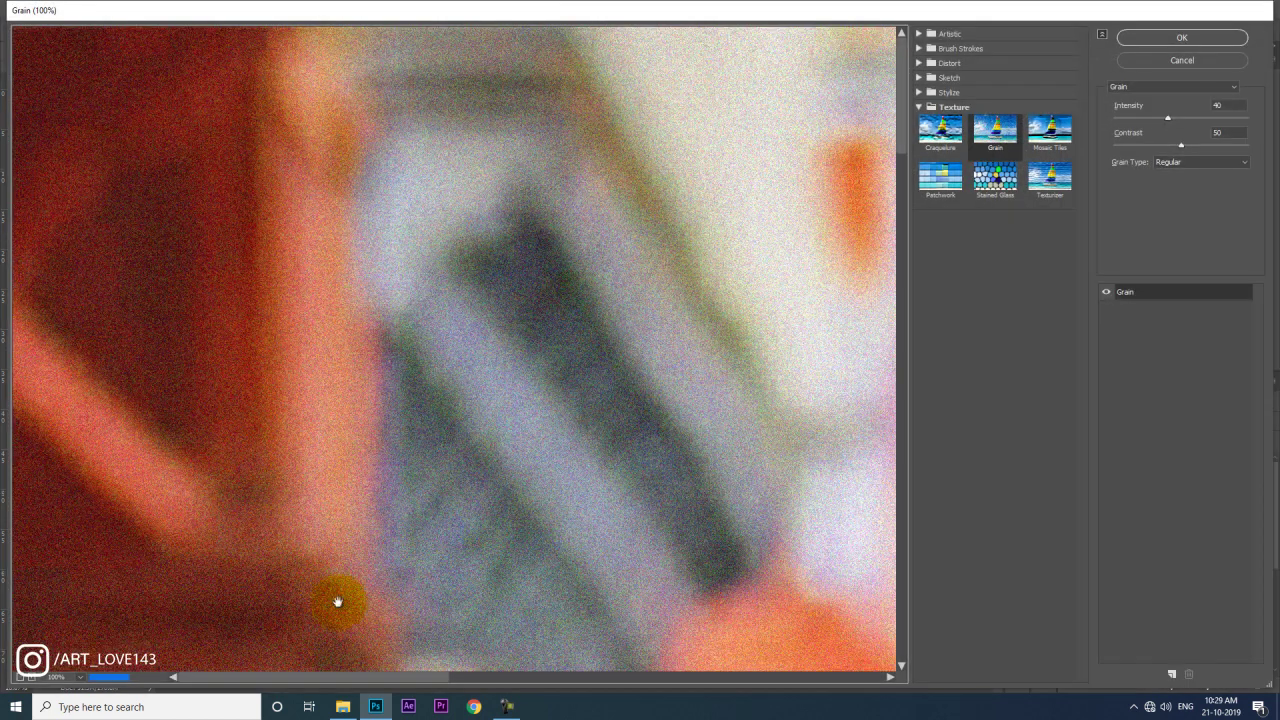
click(19, 677)
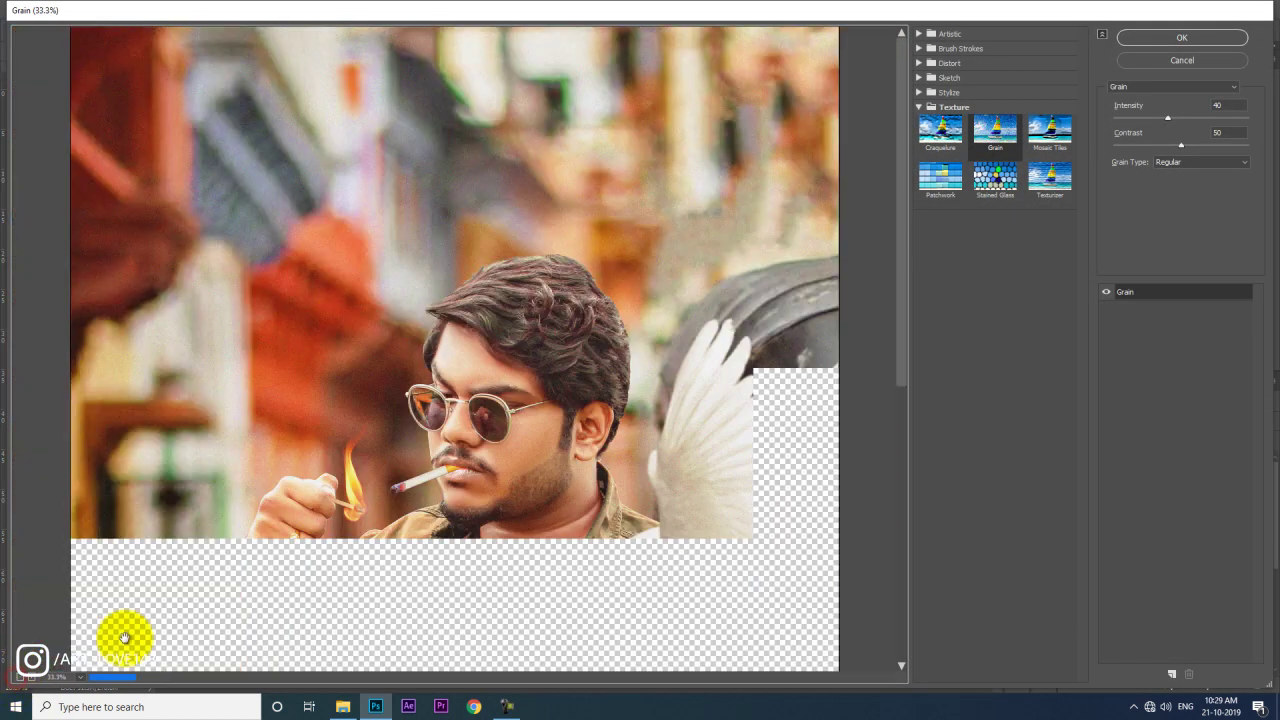
drag(1168, 118, 1155, 119)
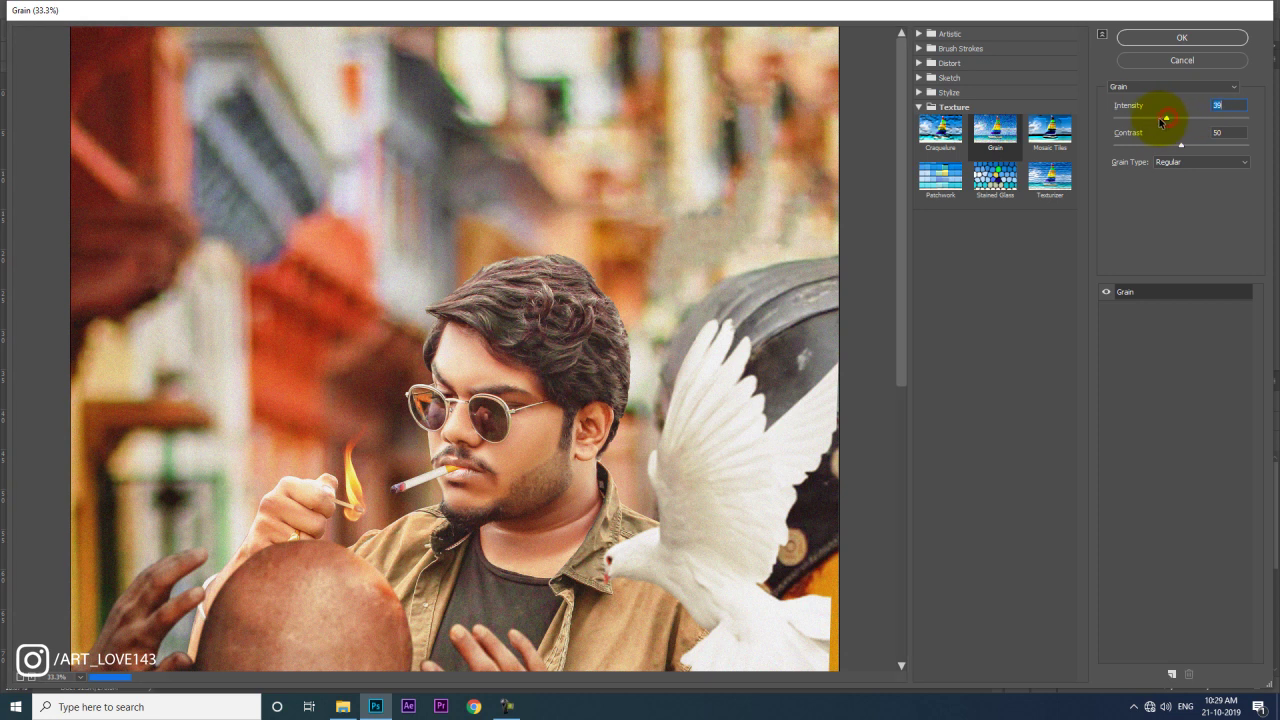
click(1140, 40)
scroll(601, 250, up, 1)
Step: Zoom in on the man's face and lower the grainy merged copy's Fill to 49%
scroll(686, 186, up, 1)
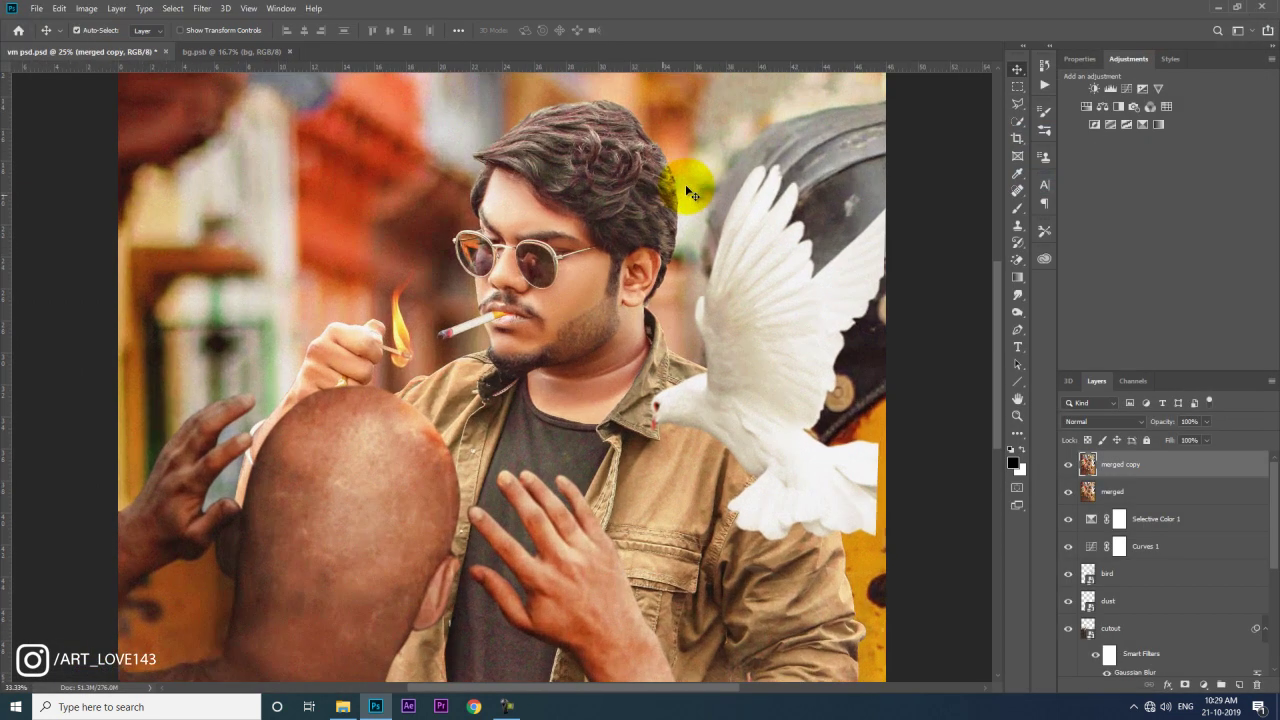
scroll(729, 229, up, 1)
scroll(670, 355, up, 1)
drag(670, 355, 641, 447)
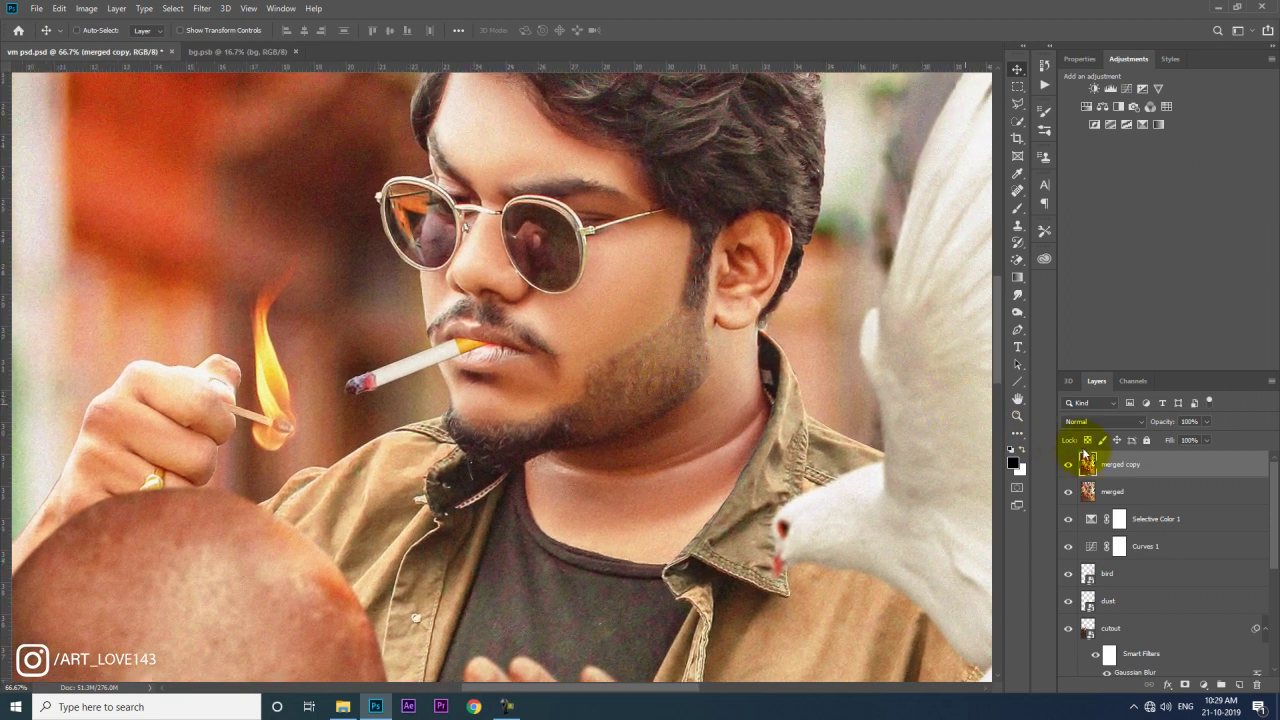
drag(1166, 445, 1141, 447)
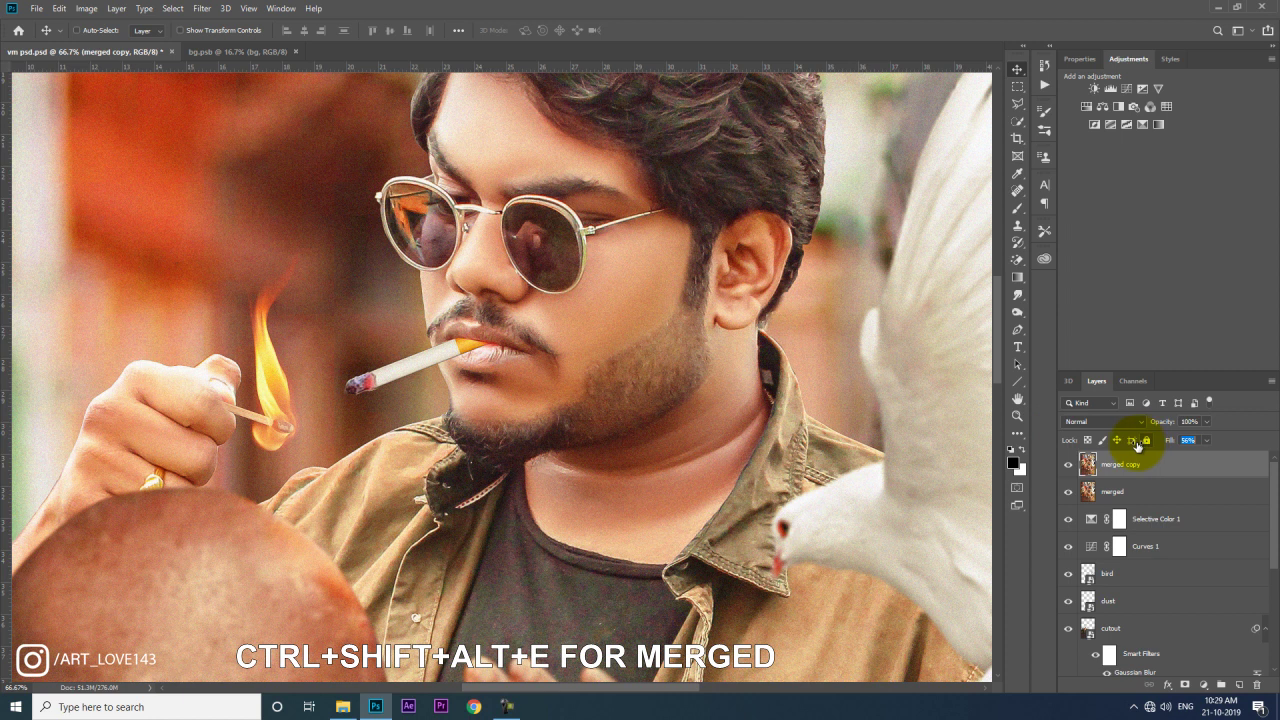
mouse_move(1141, 446)
mouse_down()
mouse_move(1127, 449)
mouse_move(1172, 446)
mouse_up()
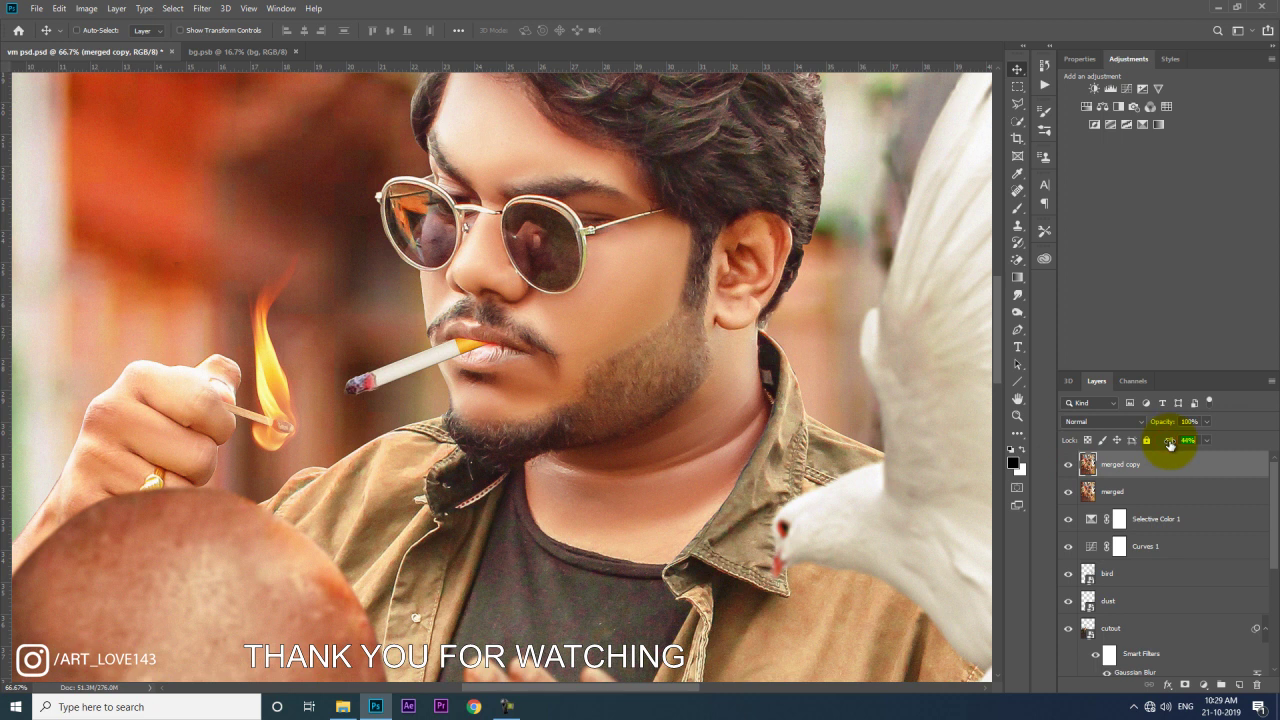
click(1102, 466)
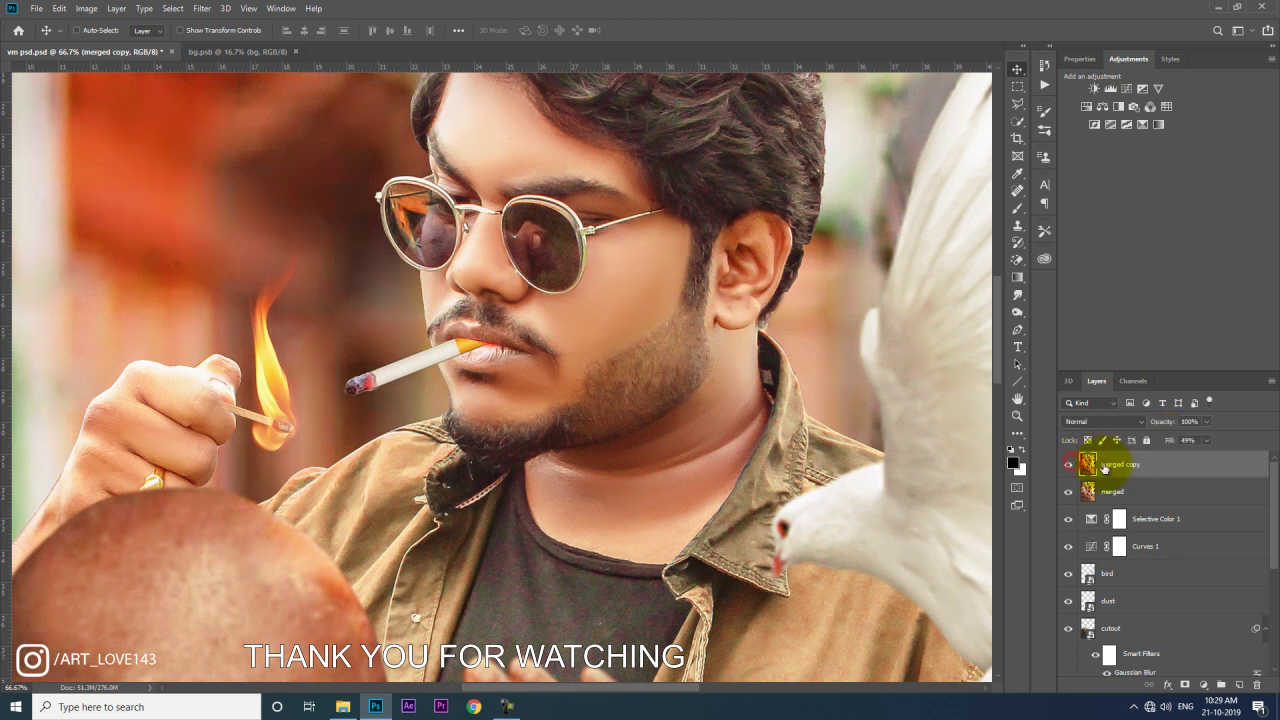